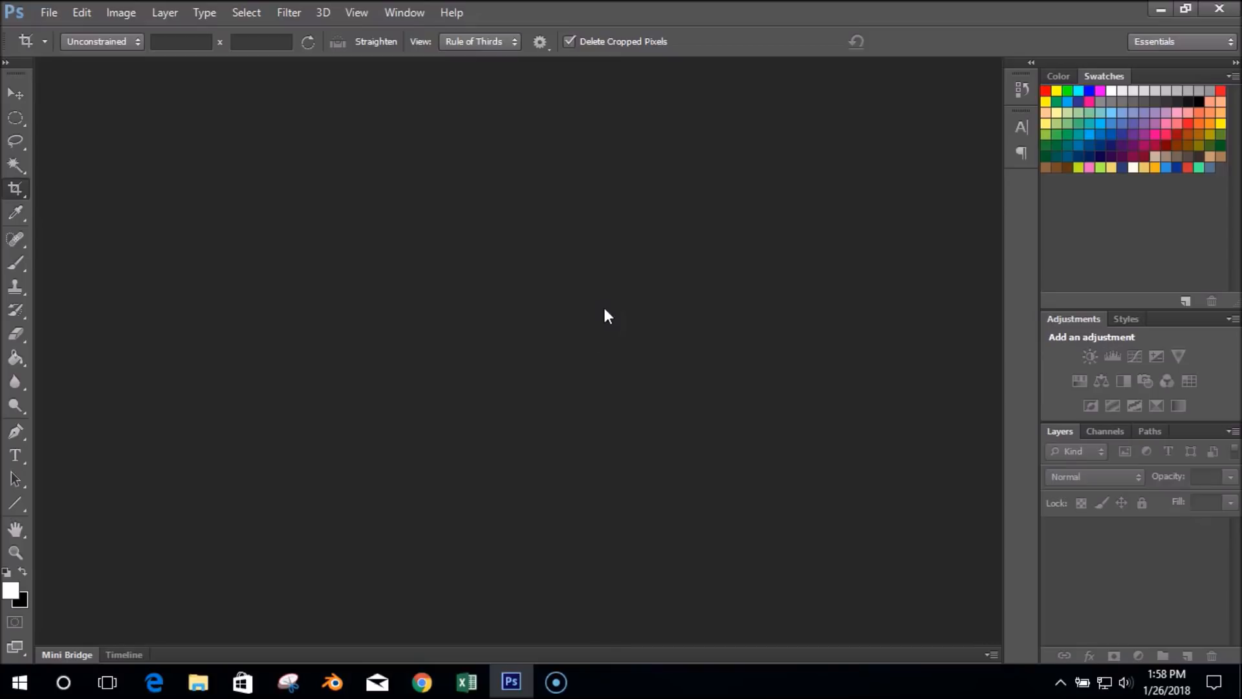
# Step: Start a new document named "Name" with a width of 600 pixels and a height of 400 pixels
pyautogui.click(48, 14)
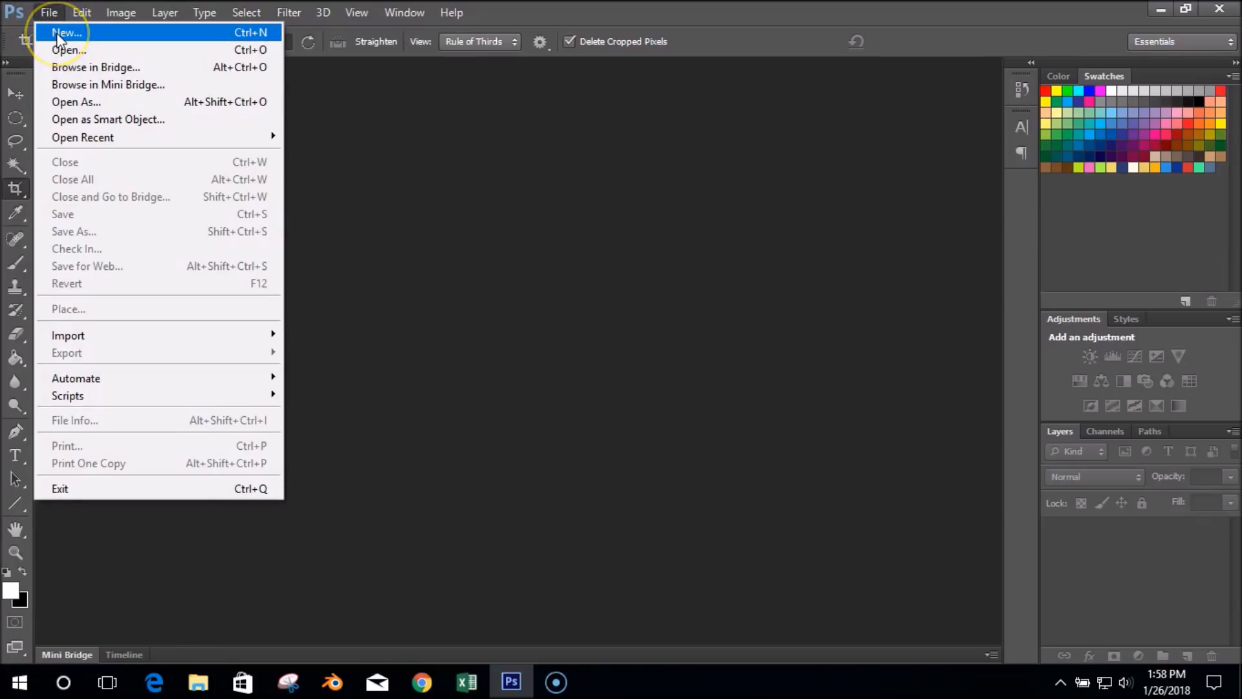
pyautogui.click(58, 37)
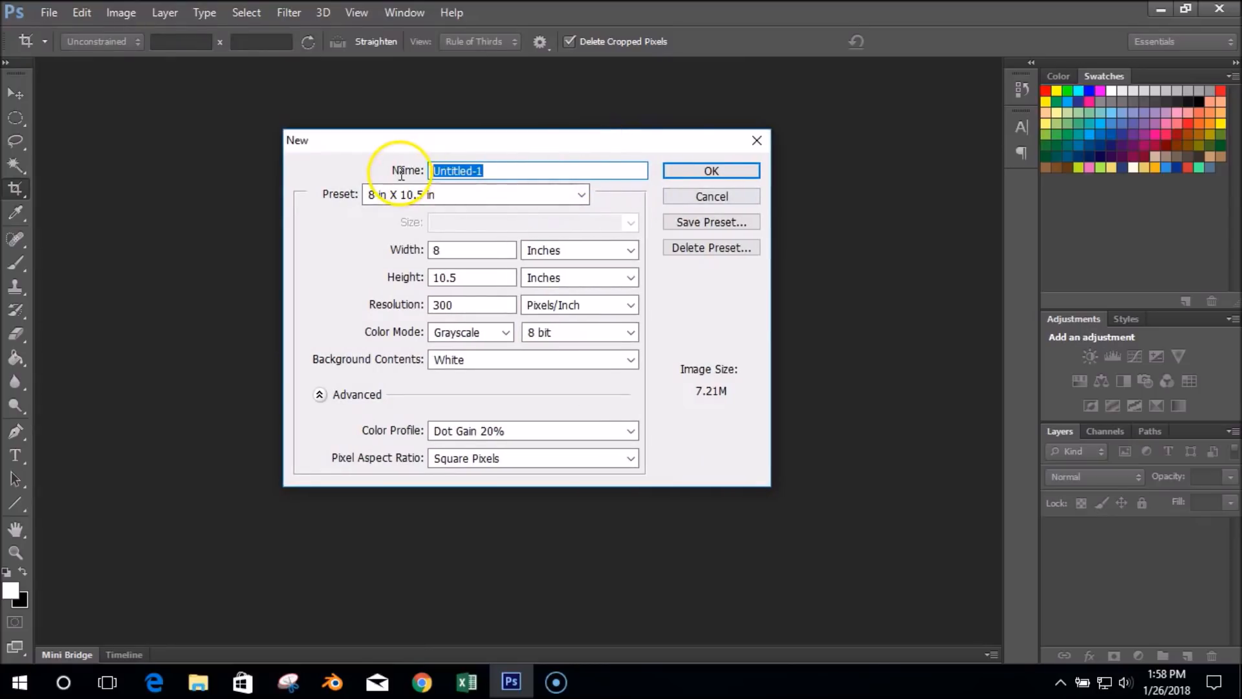
pyautogui.write('Name')
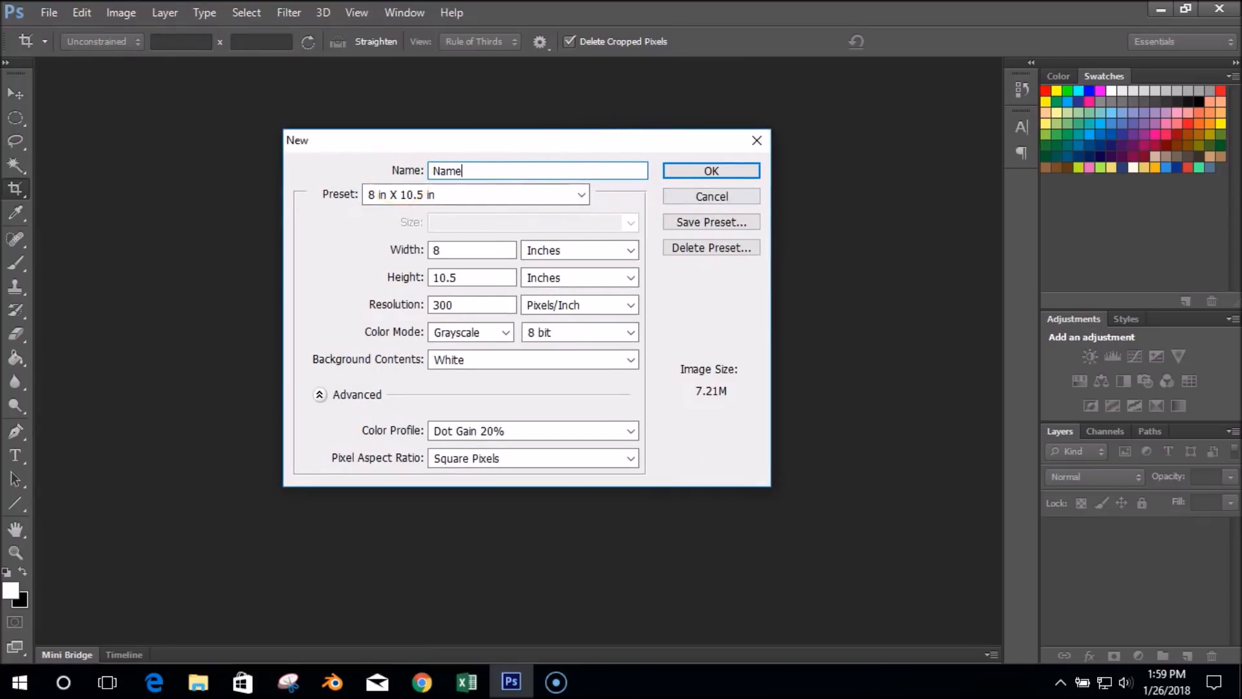
pyautogui.click(628, 255)
pyautogui.click(591, 268)
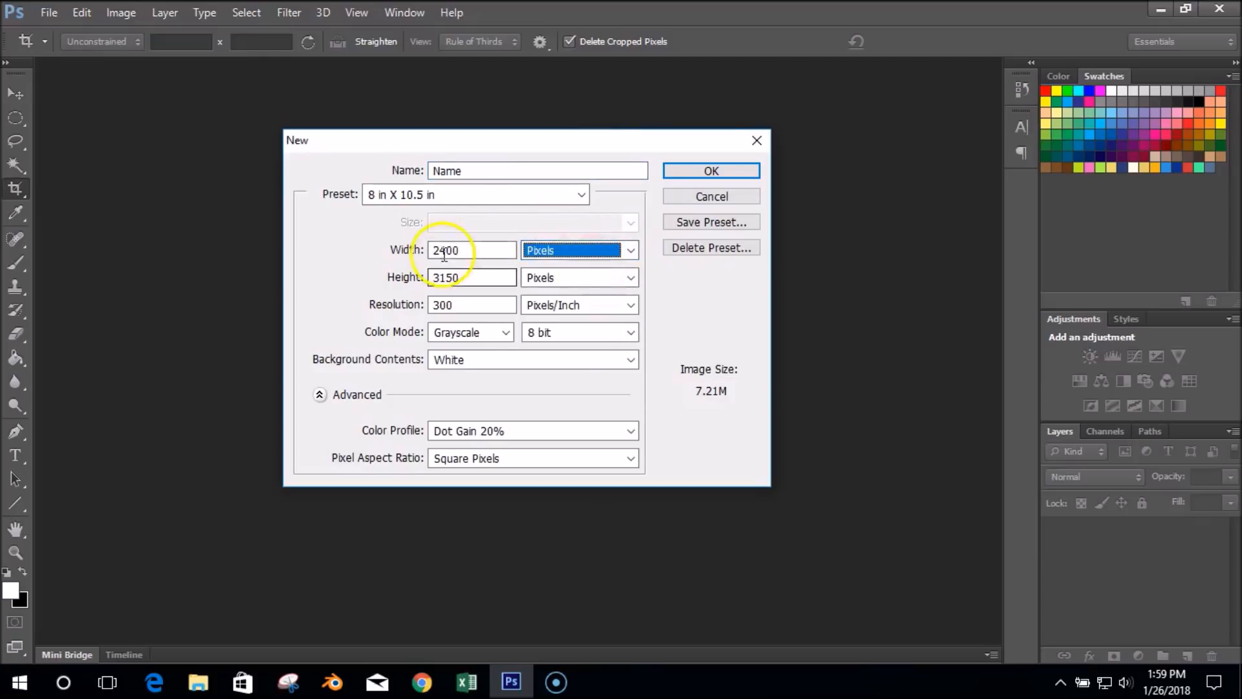
pyautogui.moveTo(455, 250); pyautogui.dragTo(370, 238)
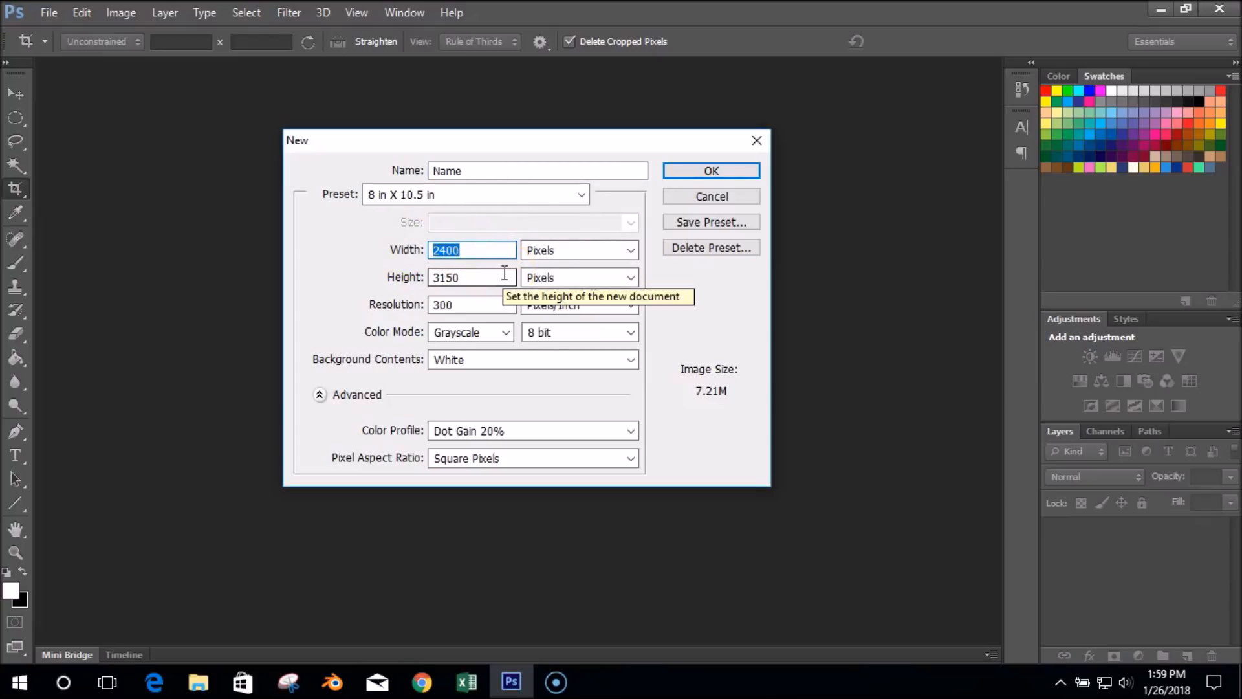
pyautogui.write('6')
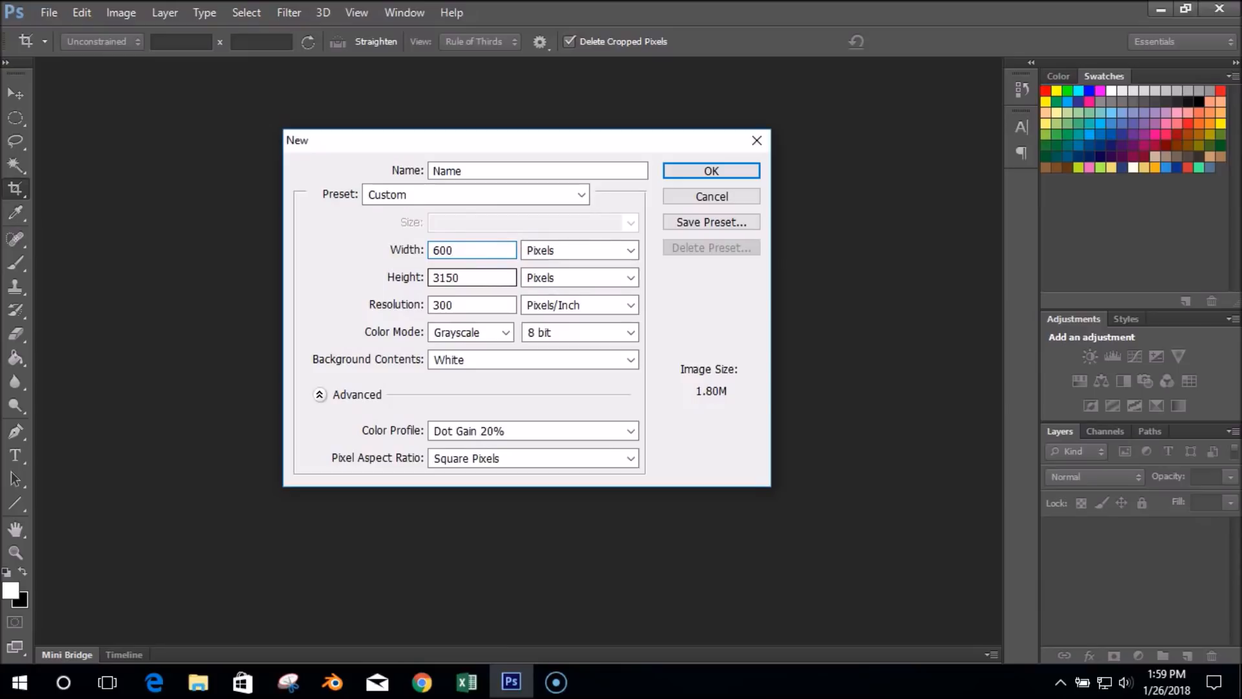
pyautogui.press('Tab')
pyautogui.write('4')
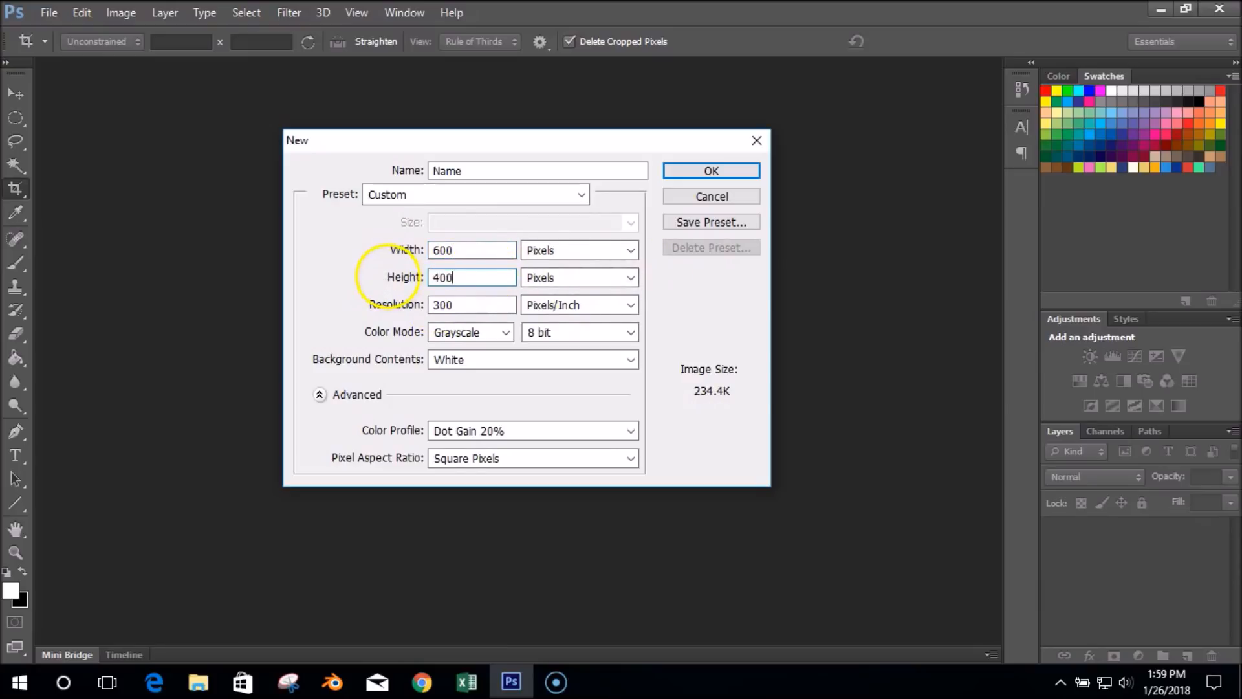
# Step: Set the resolution to 72 pixels/inch, RGB Color mode and transparent background contents, and create the document
pyautogui.press('Tab')
pyautogui.write('72')
pyautogui.click(372, 346)
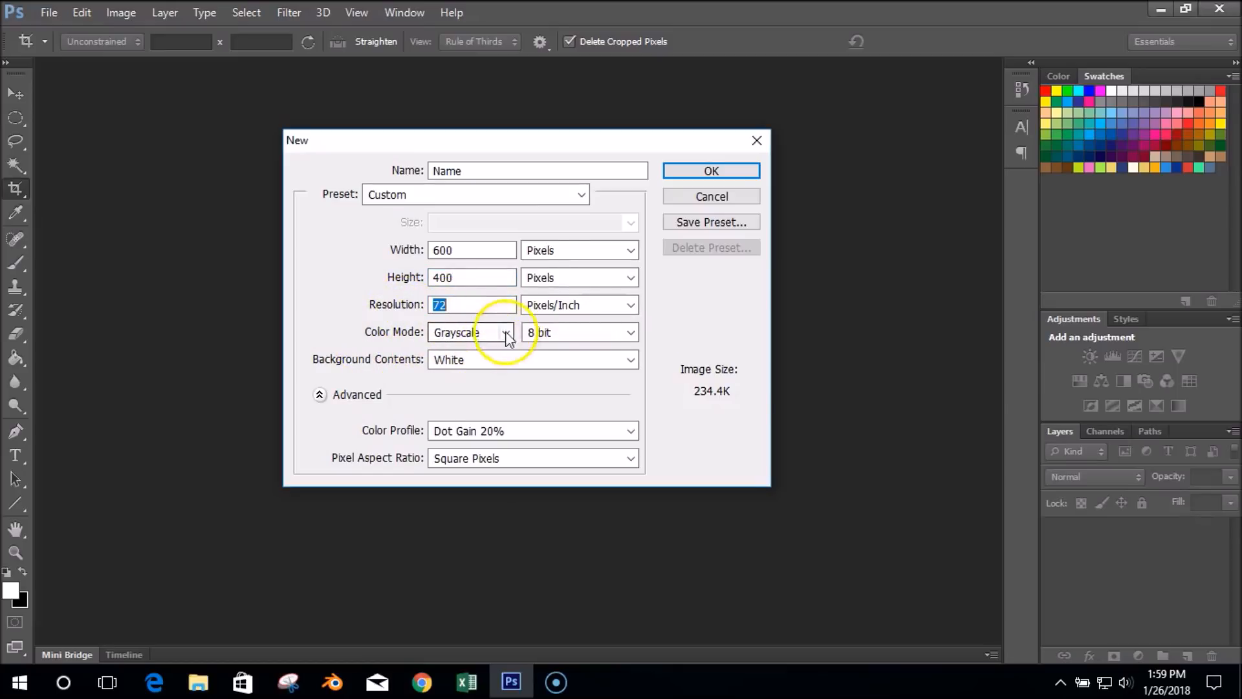
pyautogui.click(473, 341)
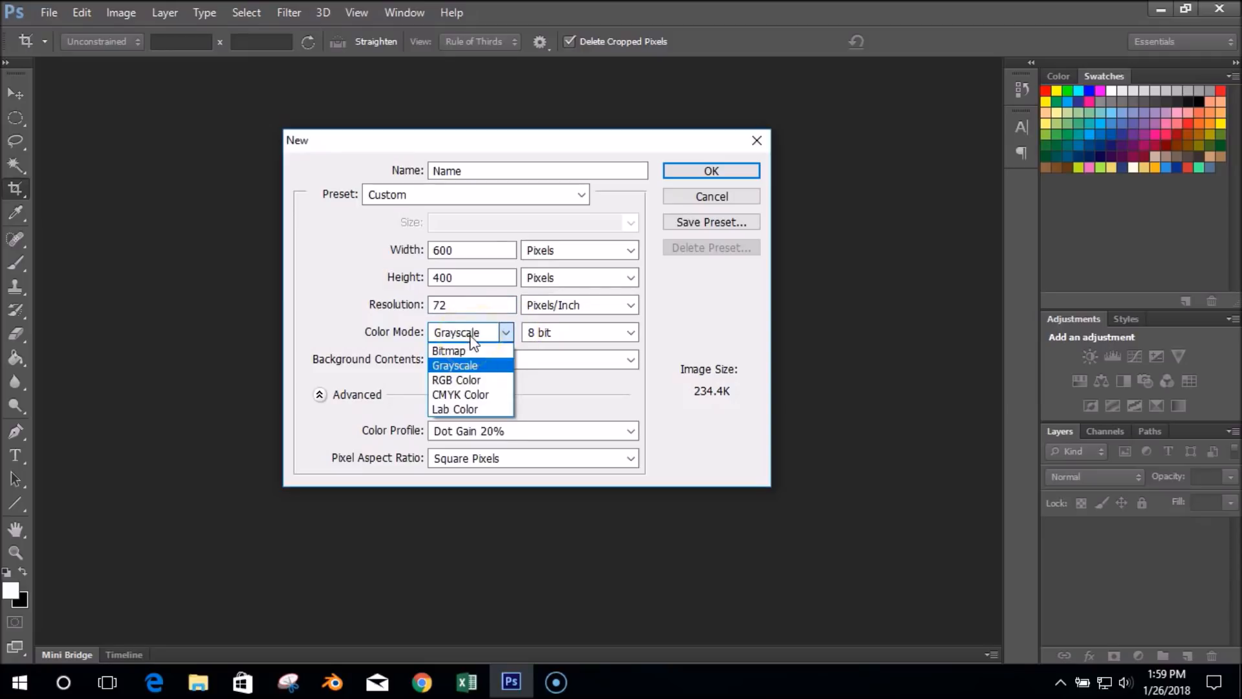
pyautogui.click(476, 379)
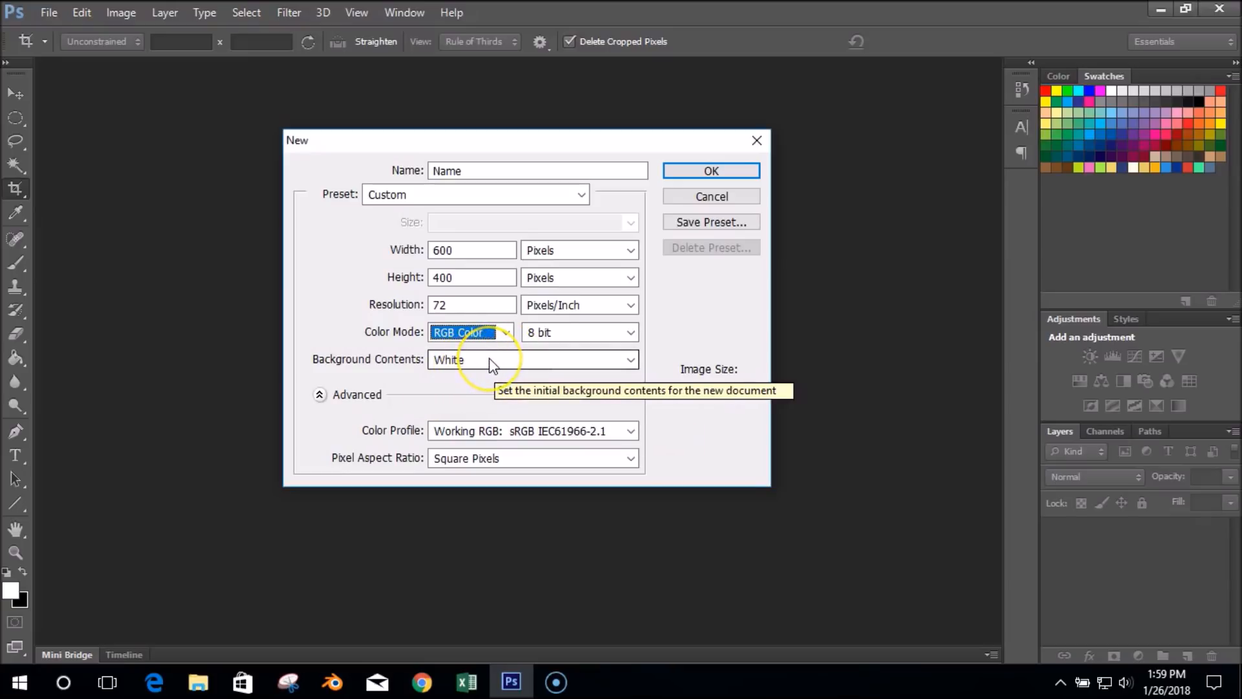
pyautogui.click(489, 359)
pyautogui.click(484, 414)
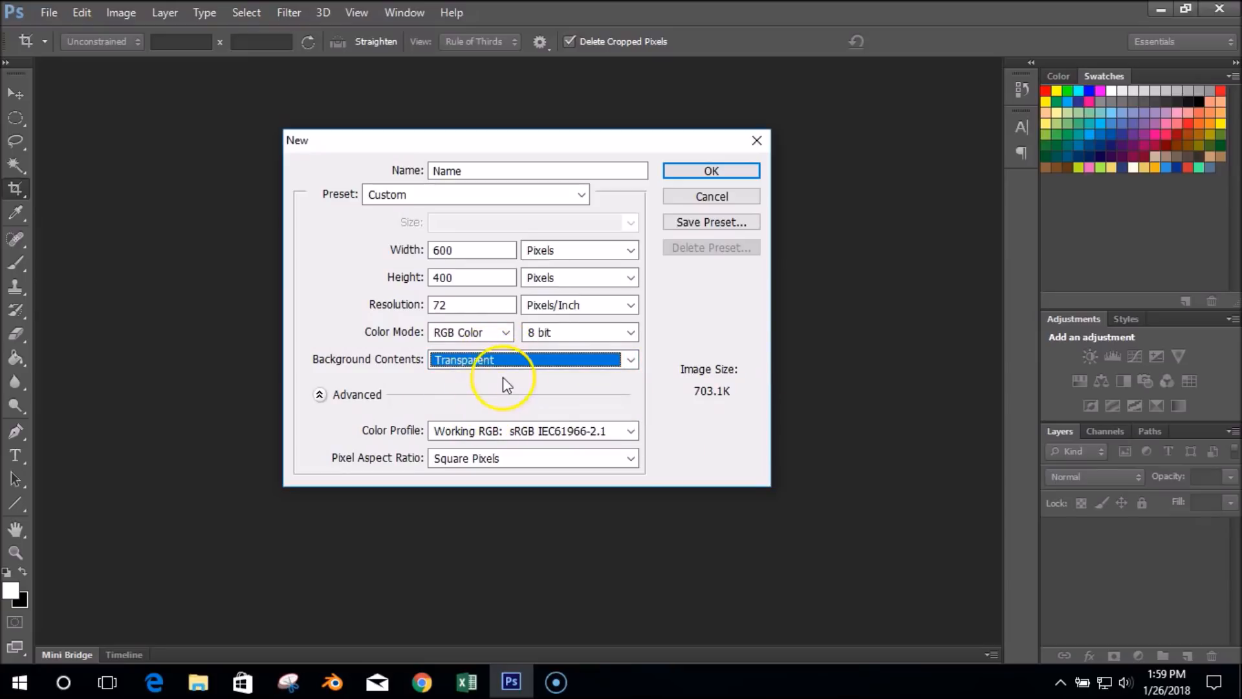
pyautogui.click(706, 172)
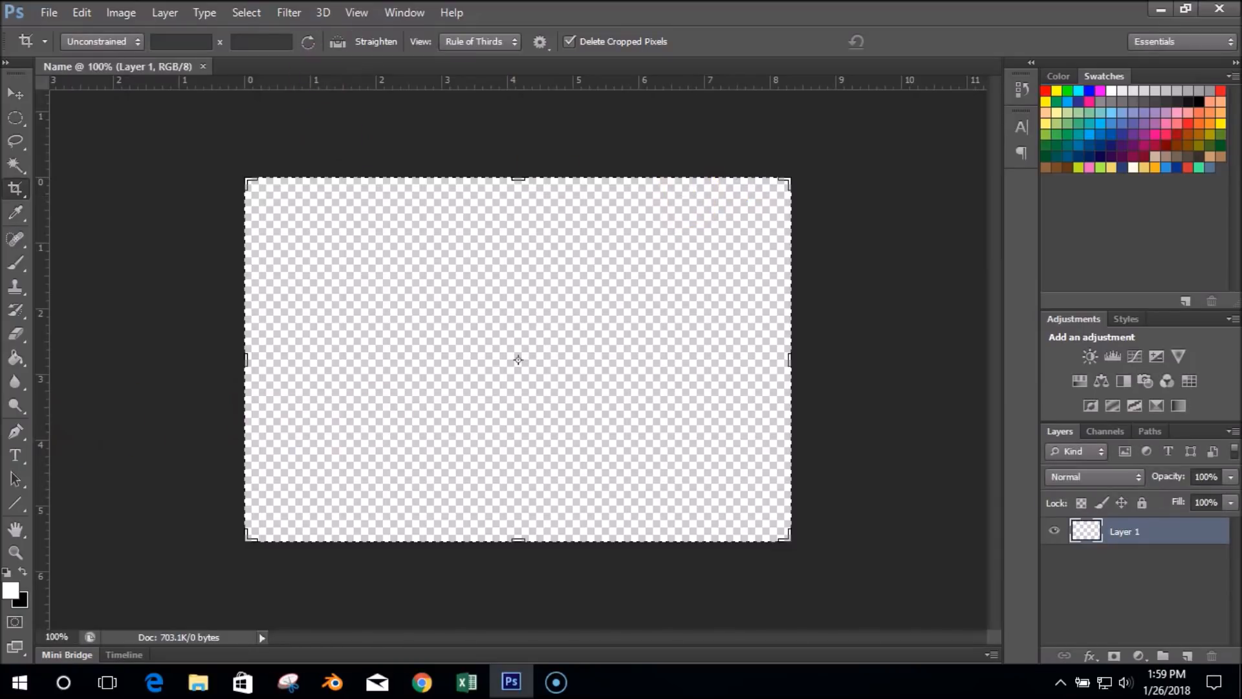
# Step: Set up the Type tool with the Showcard Gothic font and a medium blue text colour, #208bbd
pyautogui.click(15, 455)
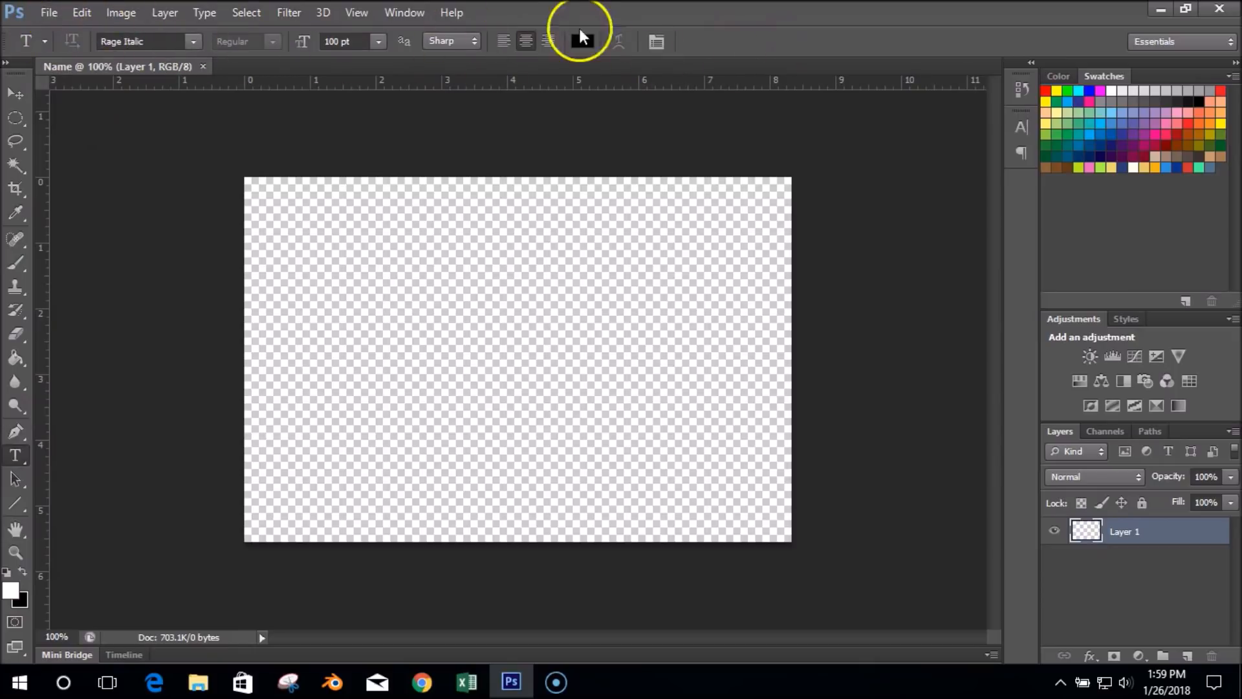
pyautogui.click(193, 43)
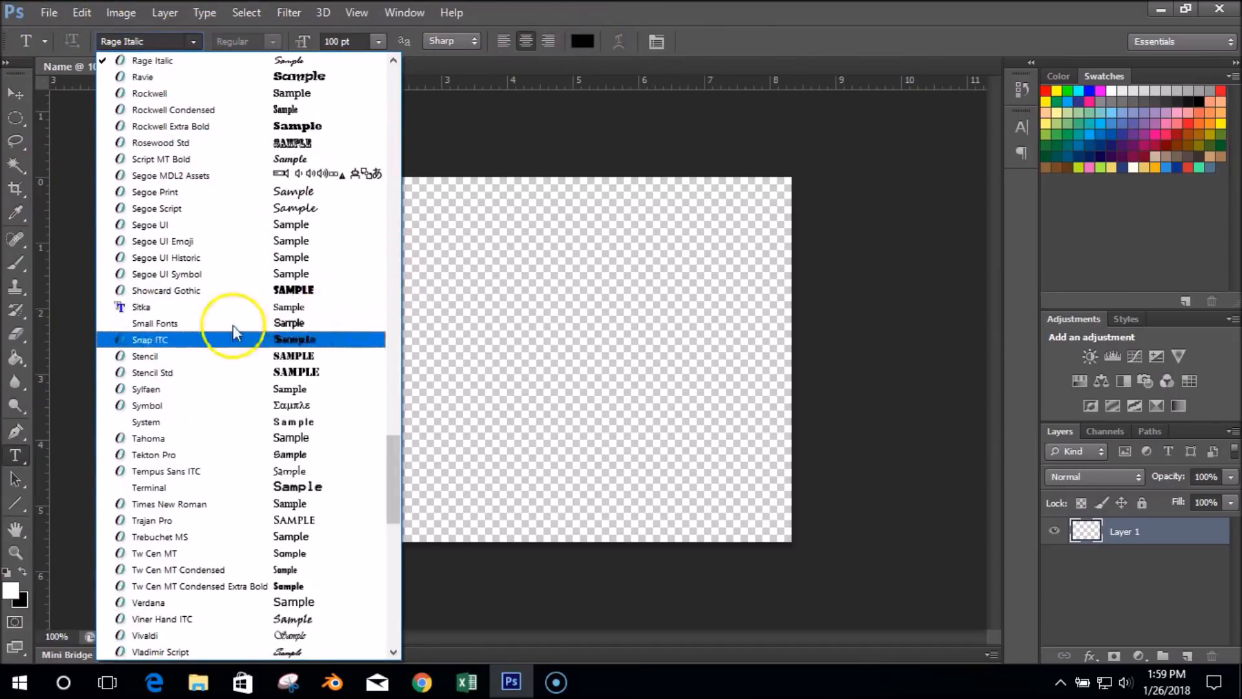
pyautogui.click(200, 297)
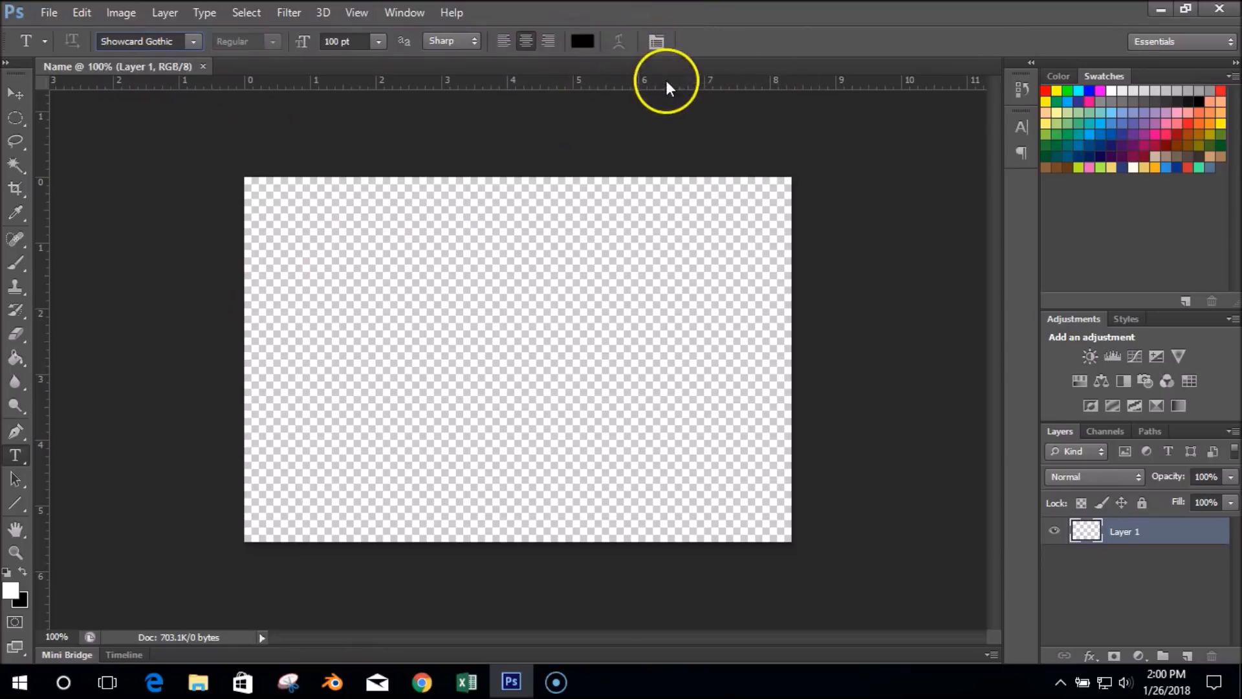
pyautogui.click(583, 43)
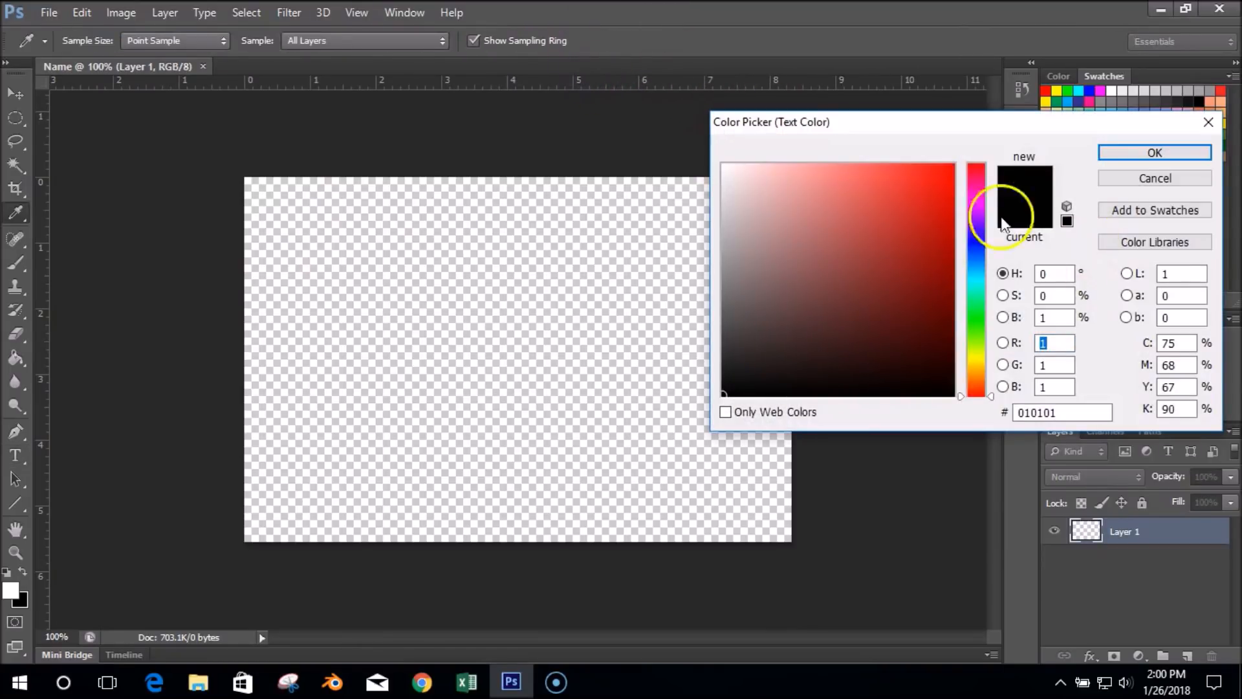
pyautogui.moveTo(978, 265)
pyautogui.mouseDown()
pyautogui.moveTo(976, 235)
pyautogui.moveTo(974, 267)
pyautogui.mouseUp()
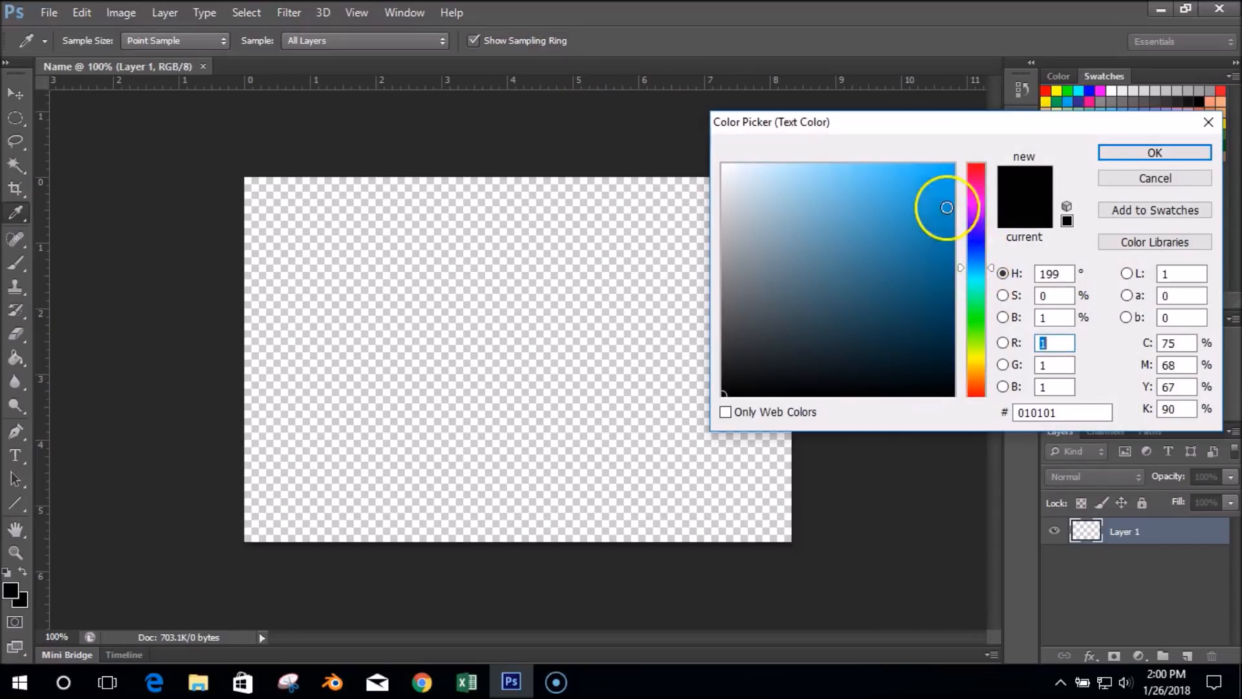
pyautogui.click(915, 207)
pyautogui.click(1155, 153)
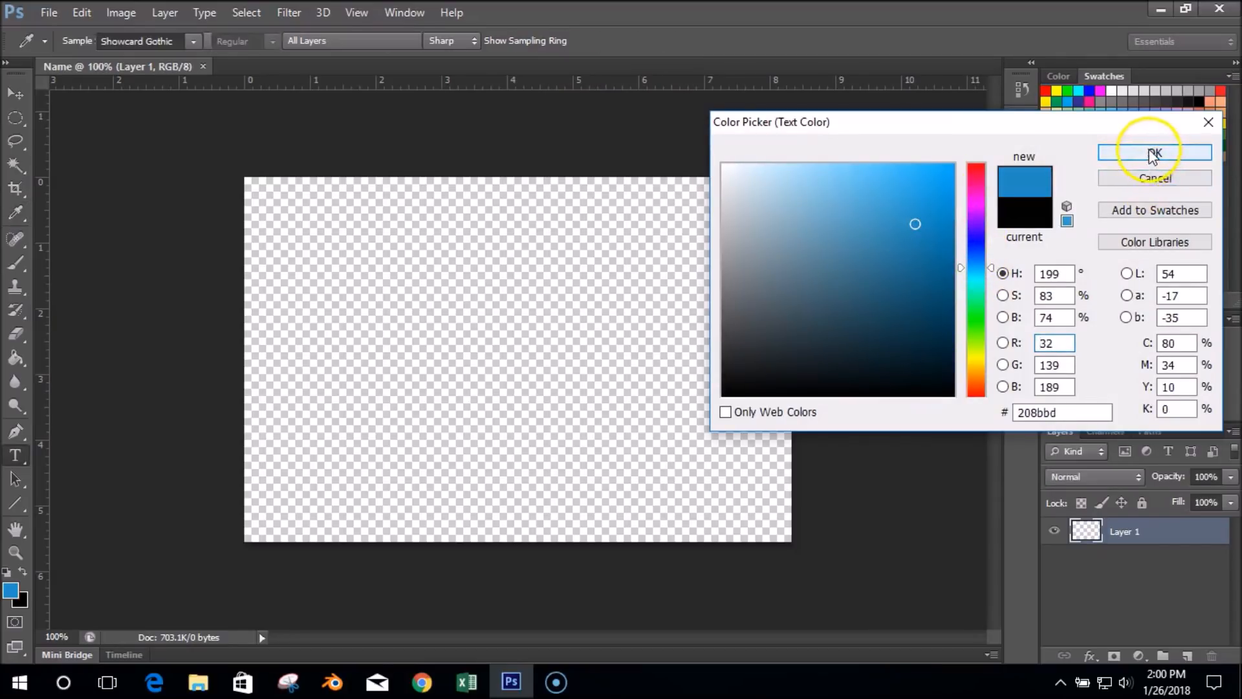
# Step: Add a text layer with the person's first name in the upper middle of the canvas
pyautogui.click(495, 341)
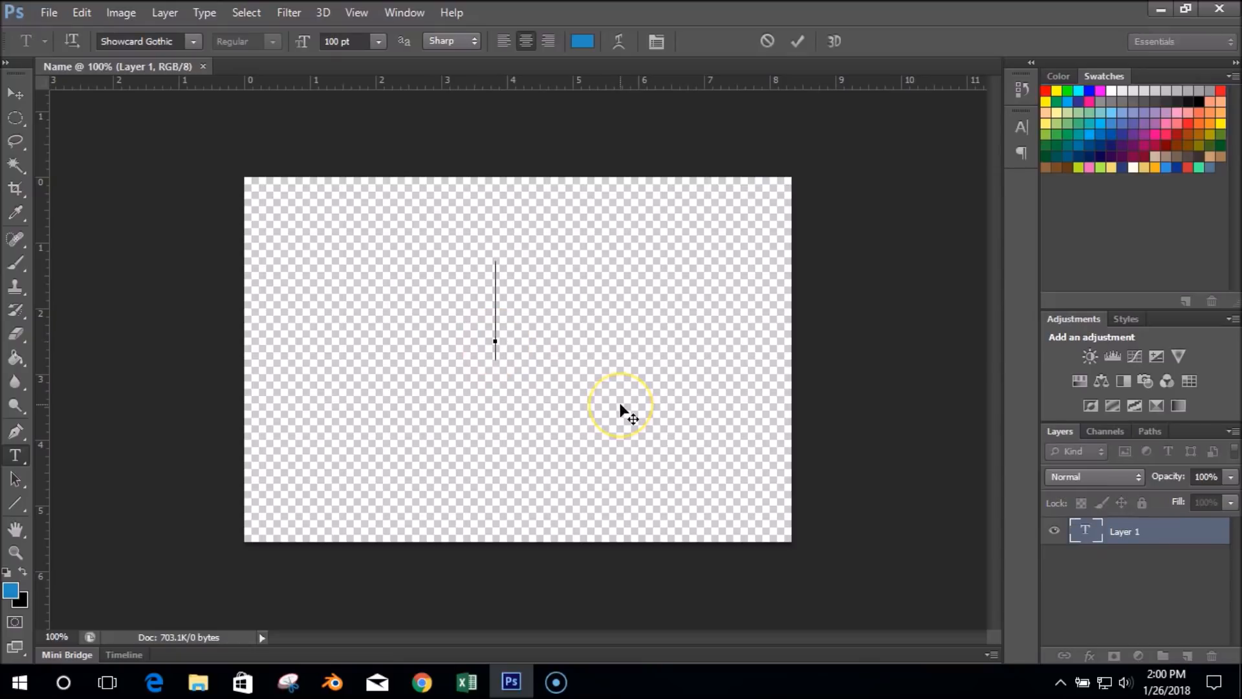
pyautogui.write('JASON')
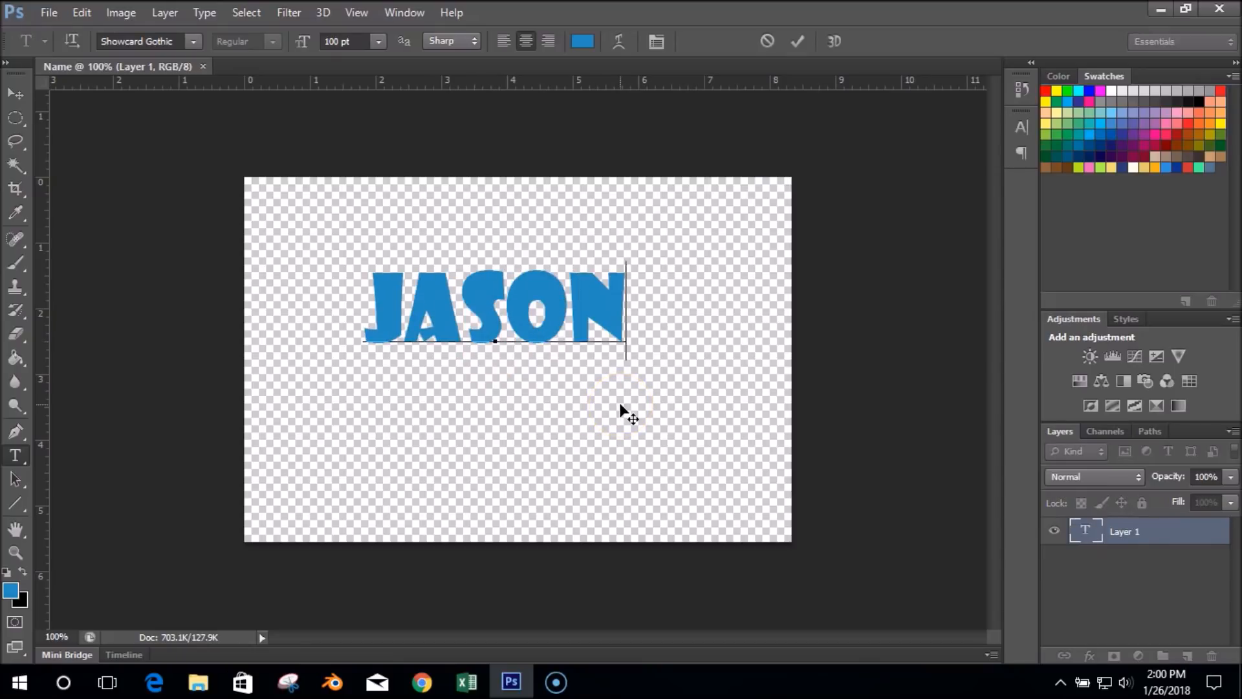
pyautogui.click(798, 40)
# Step: Move the name text down and slightly right, close to the centre of the canvas
pyautogui.click(18, 94)
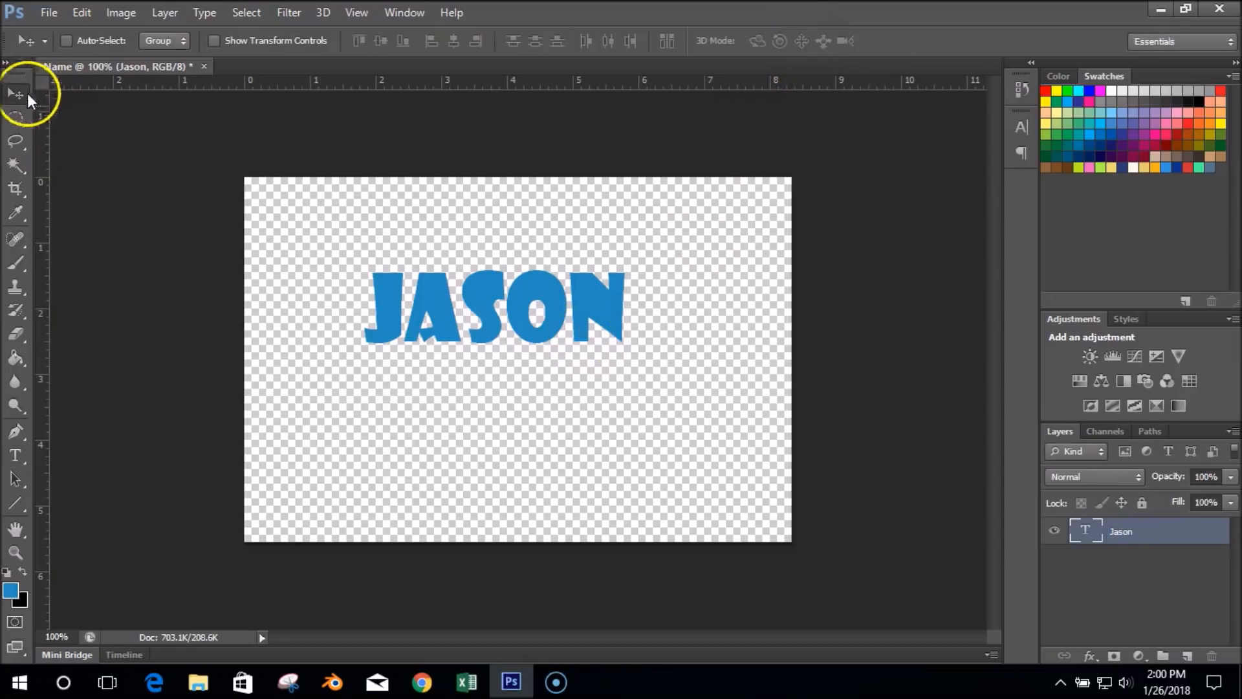
pyautogui.moveTo(502, 301); pyautogui.dragTo(536, 333)
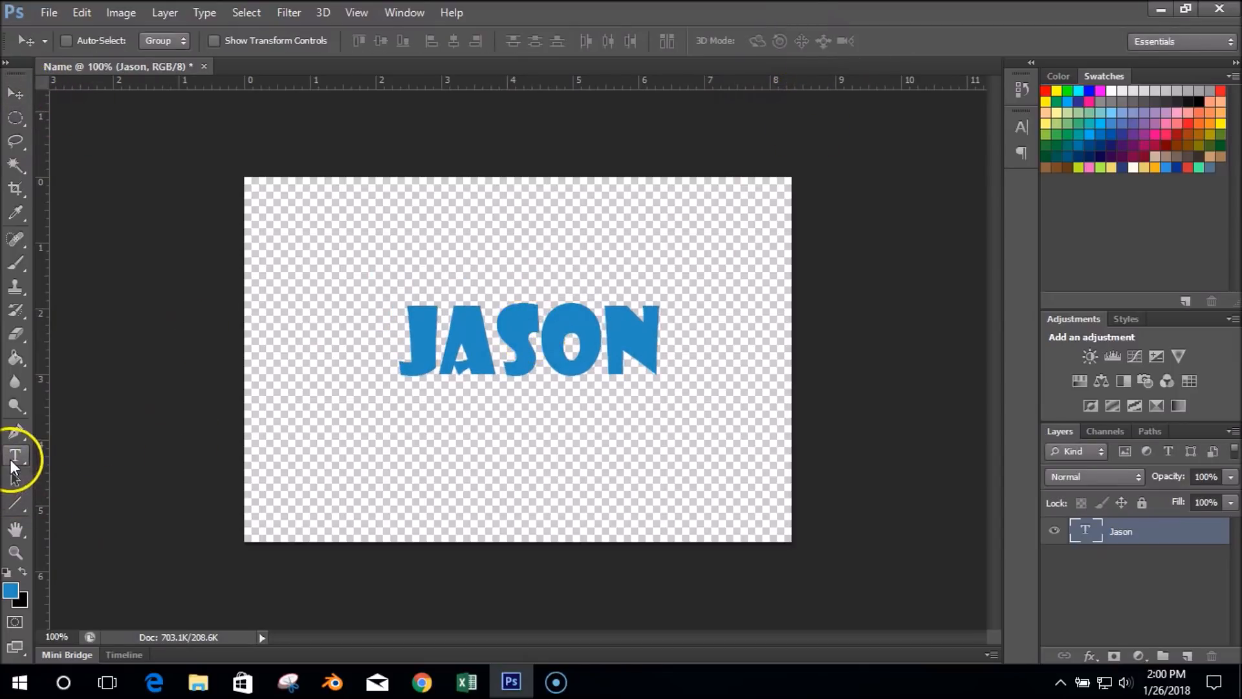
pyautogui.click(11, 461)
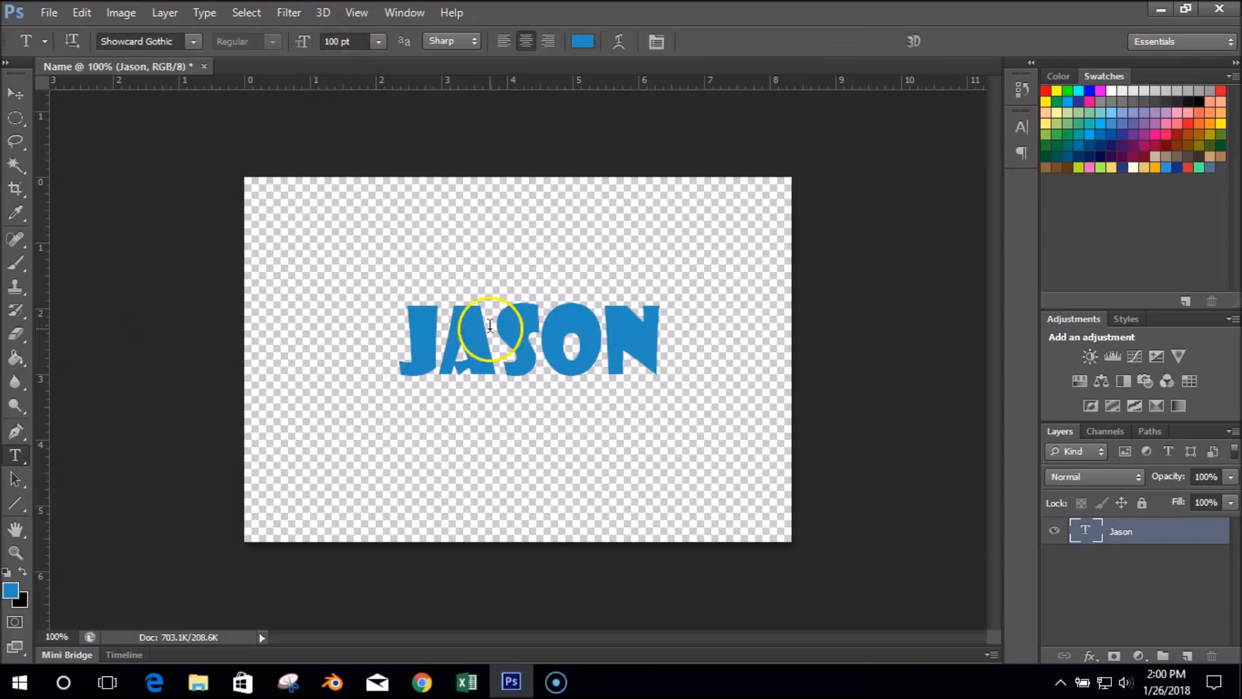
pyautogui.click(16, 94)
pyautogui.moveTo(512, 329); pyautogui.dragTo(497, 320)
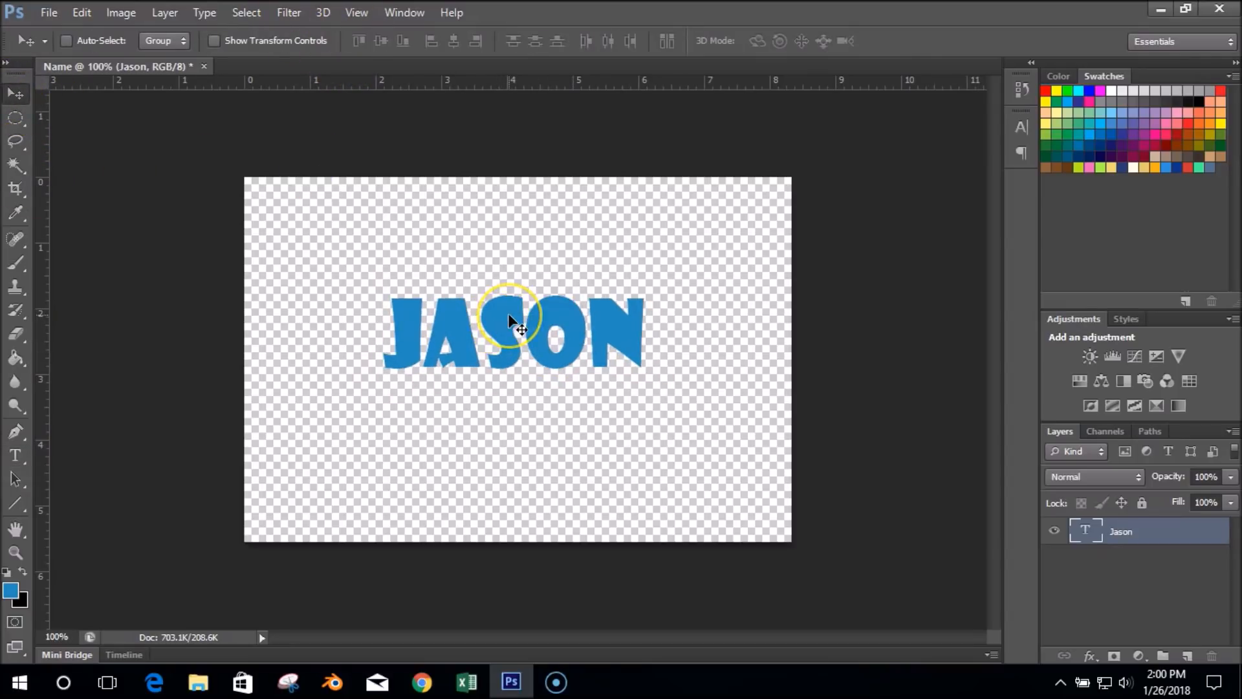
# Step: Scale the name text proportionally to about 185% with Free Transform and centre it across the canvas width
pyautogui.hotkey('ctrl', 't')
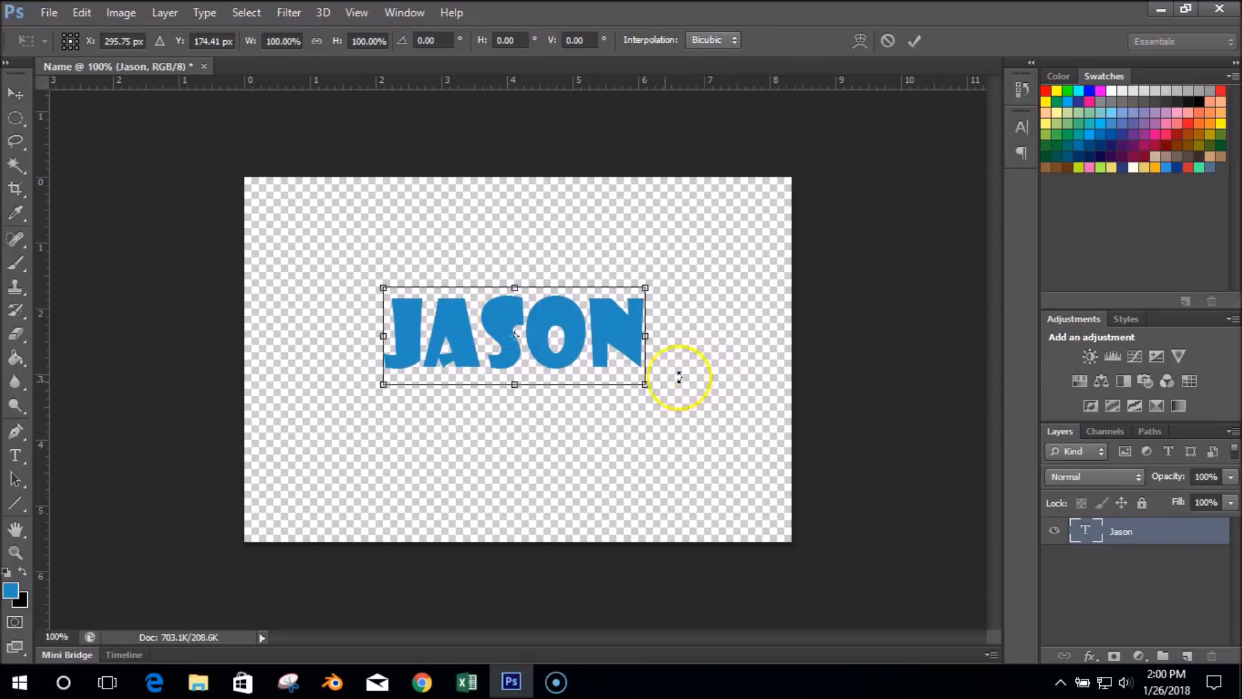
pyautogui.moveTo(645, 384); pyautogui.dragTo(767, 430)
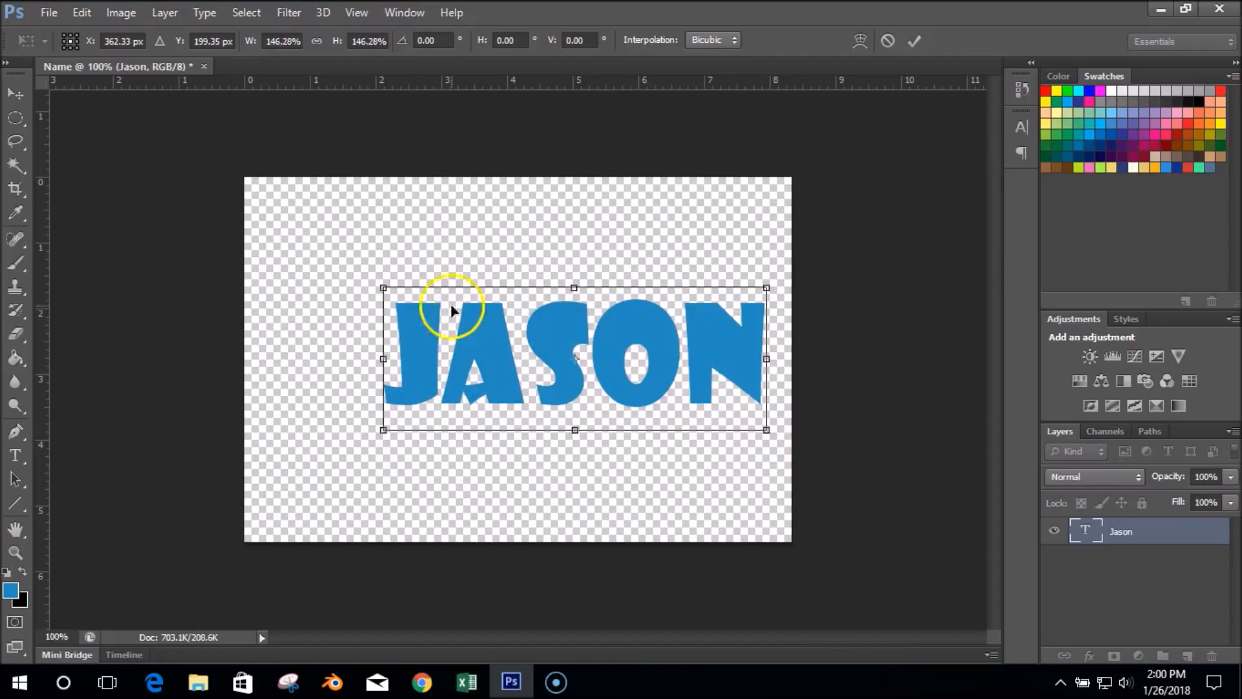
pyautogui.moveTo(383, 288); pyautogui.dragTo(282, 223)
pyautogui.moveTo(467, 329); pyautogui.dragTo(502, 332)
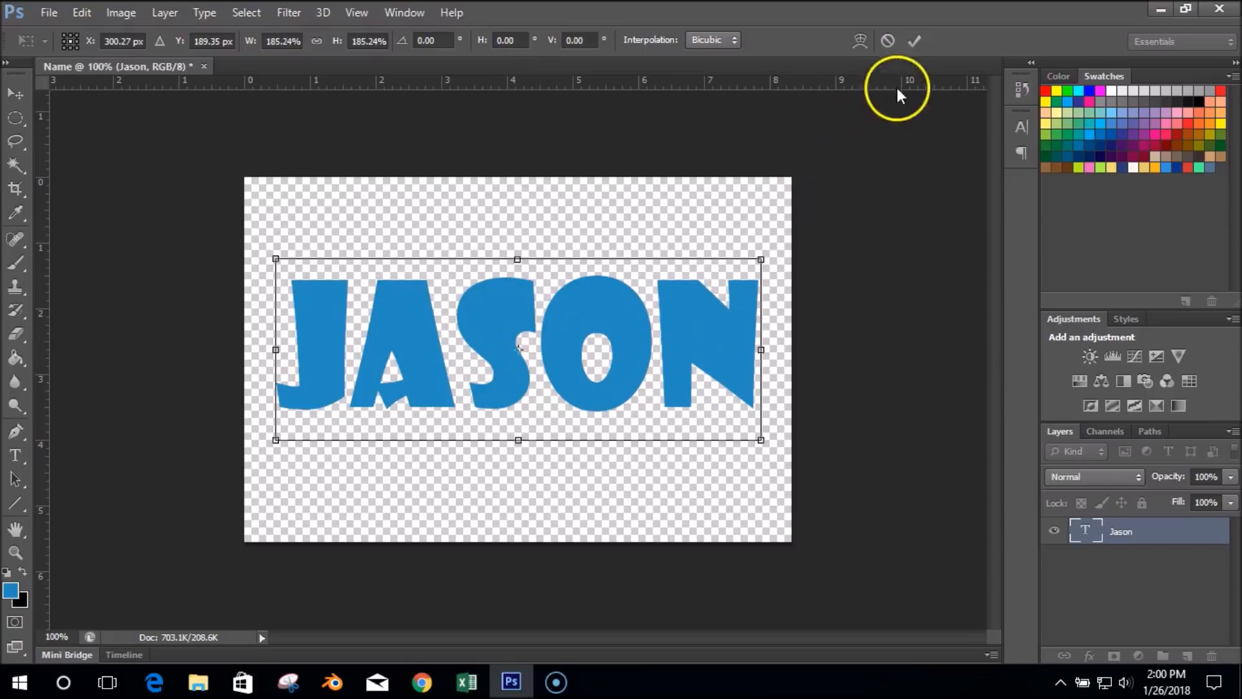
pyautogui.click(912, 41)
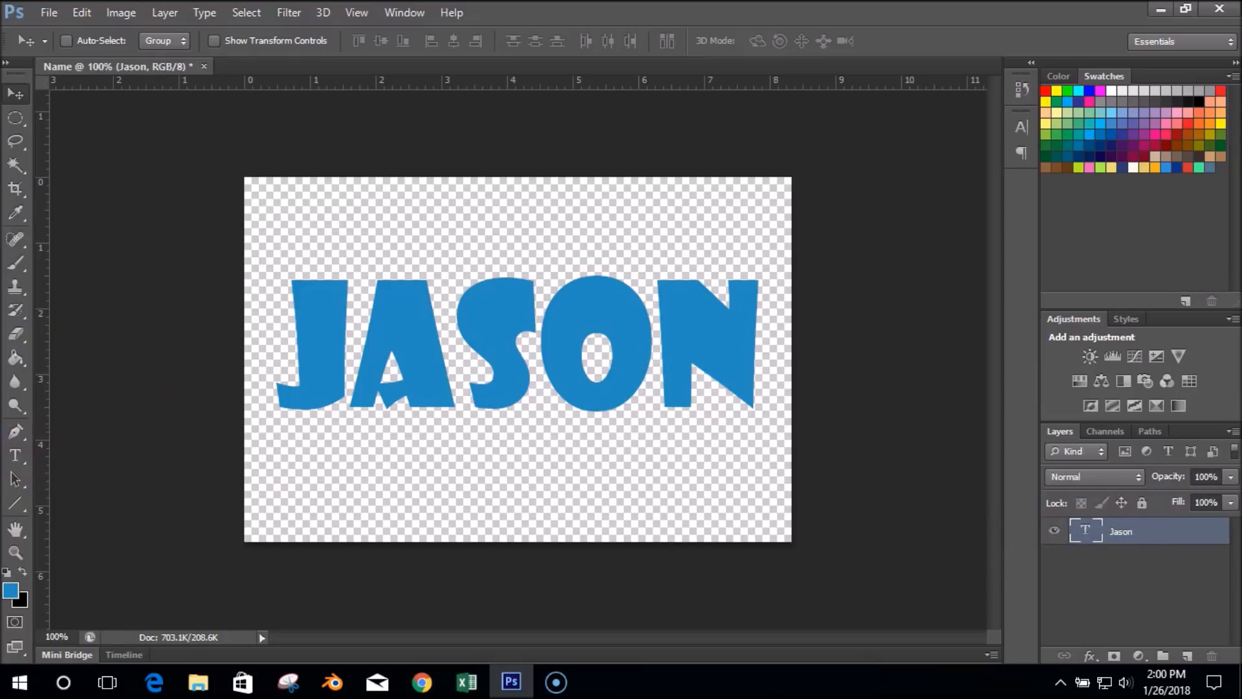
# Step: Replace the fourth letter of the name text with E, change that E to 0, and commit the edit
pyautogui.click(16, 455)
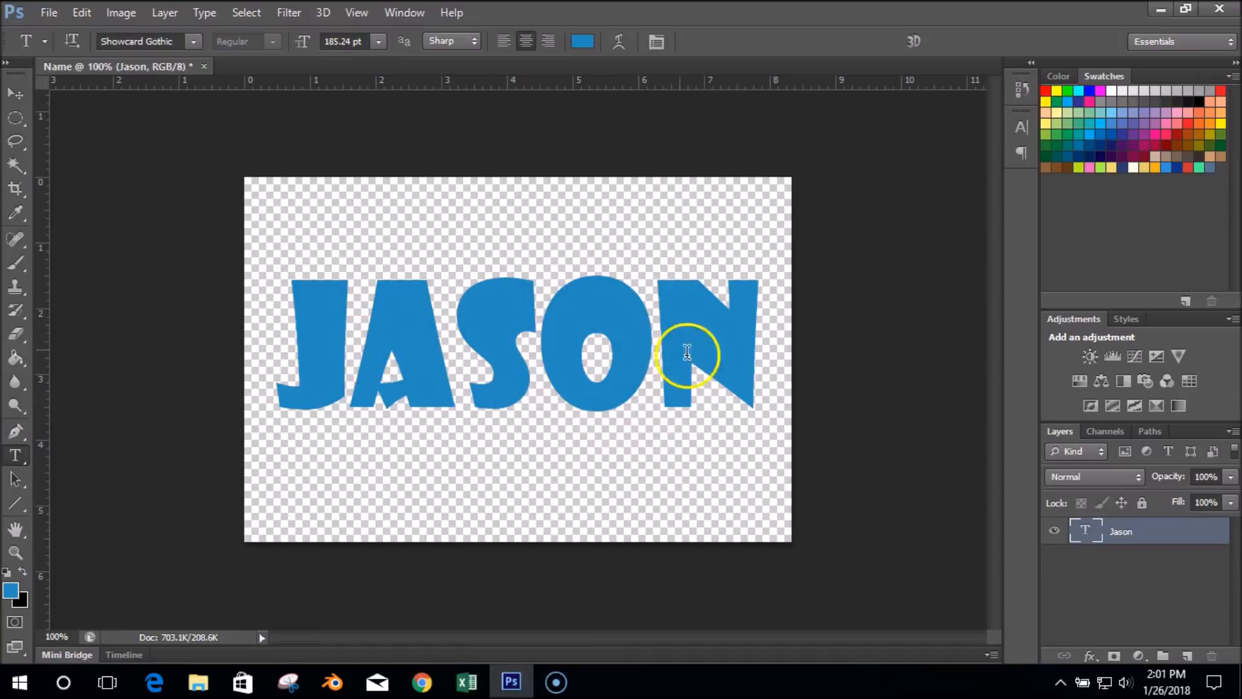
pyautogui.click(658, 339)
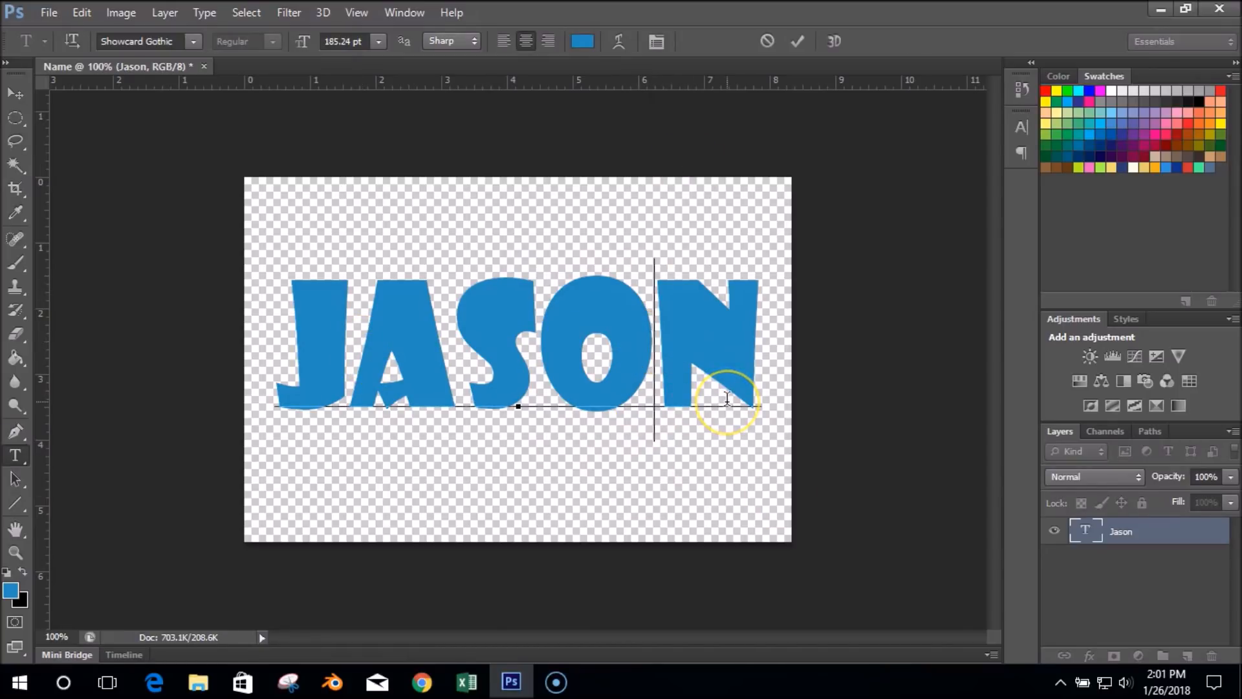
pyautogui.press('BackSpace')
pyautogui.write('E')
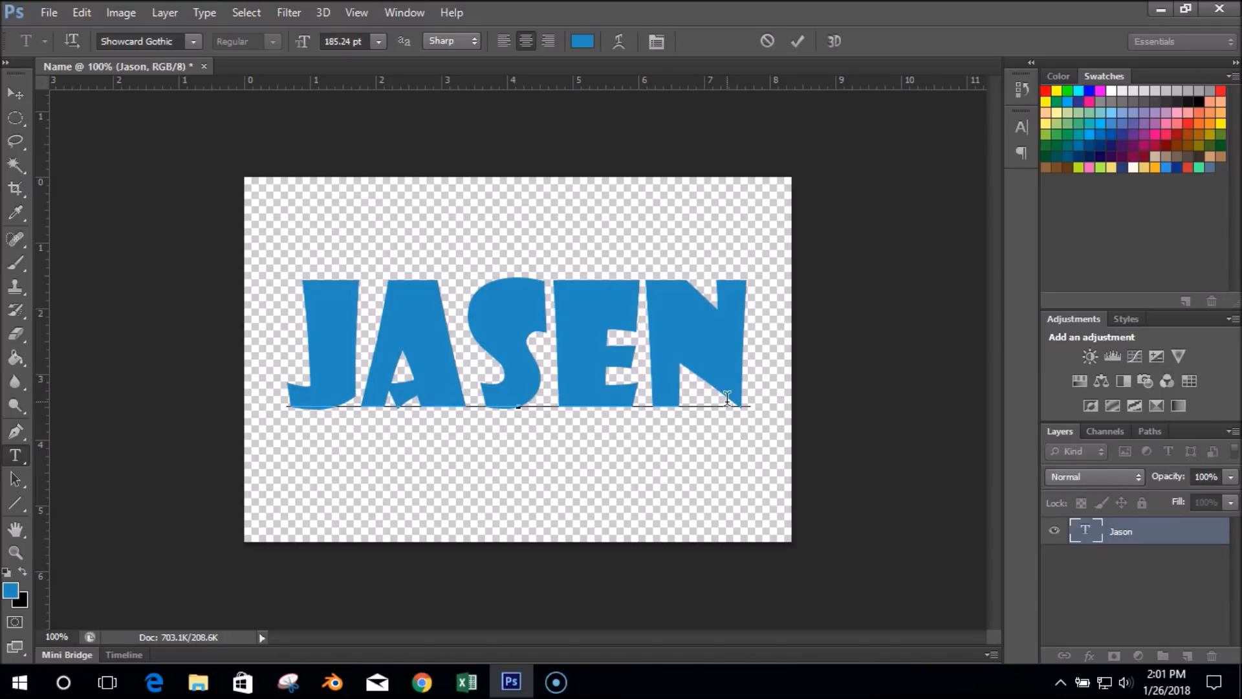
pyautogui.press('BackSpace')
pyautogui.write('O')
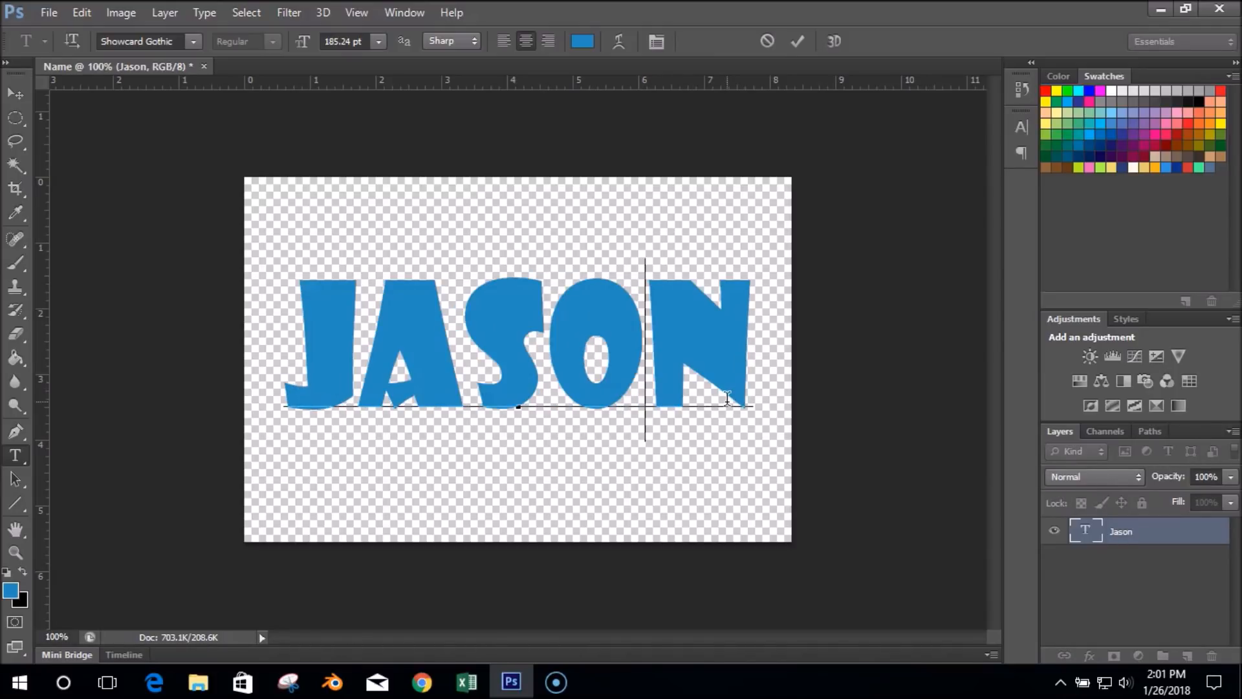
pyautogui.click(798, 41)
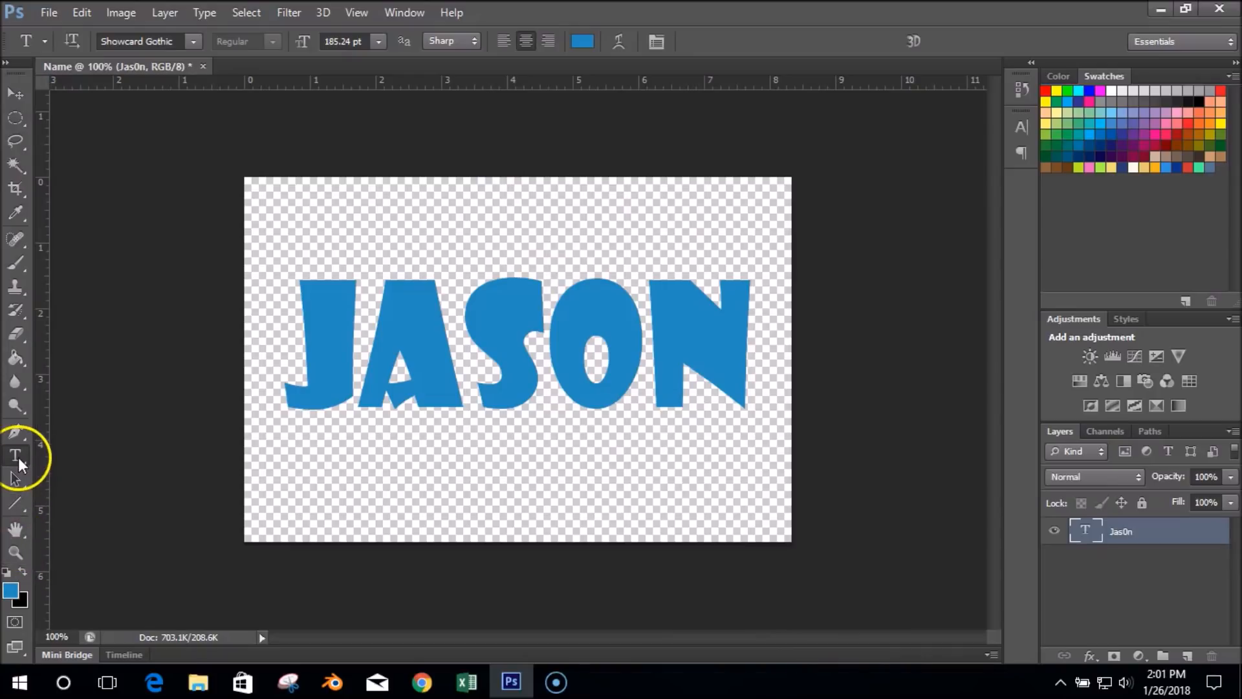
# Step: Change the font of the whole name text to Trebuchet MS and then to Tw Cen MT Condensed
pyautogui.moveTo(727, 358); pyautogui.dragTo(270, 228)
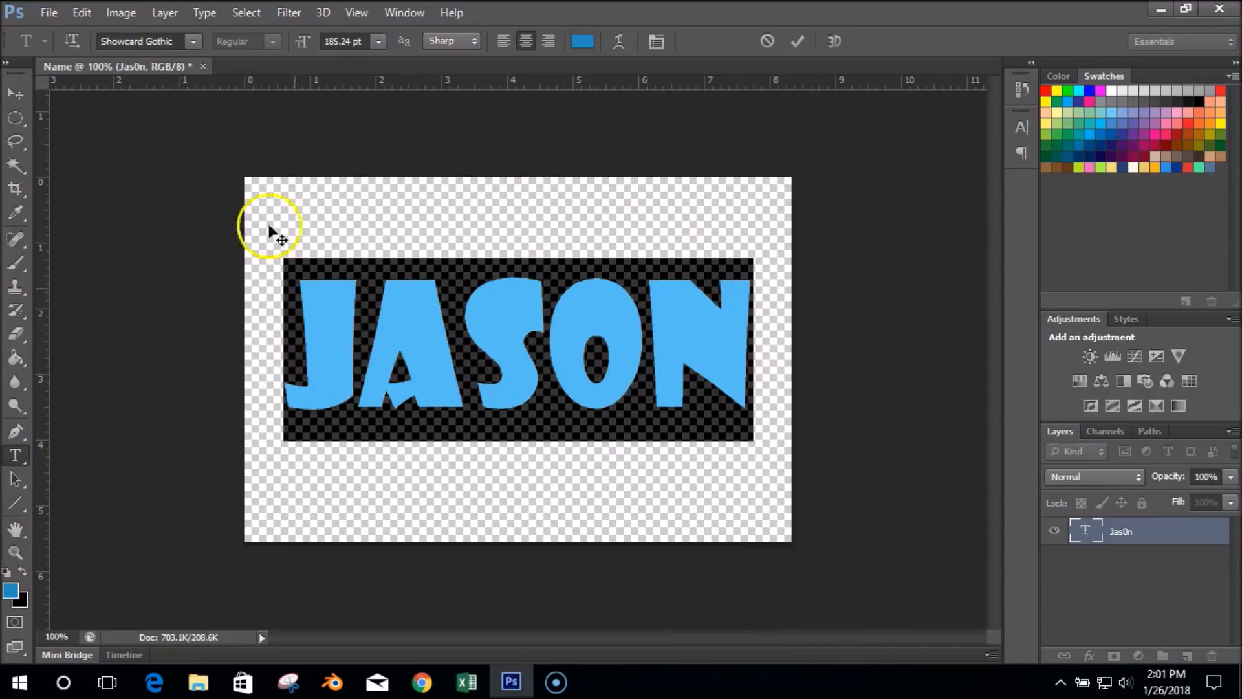
pyautogui.click(193, 41)
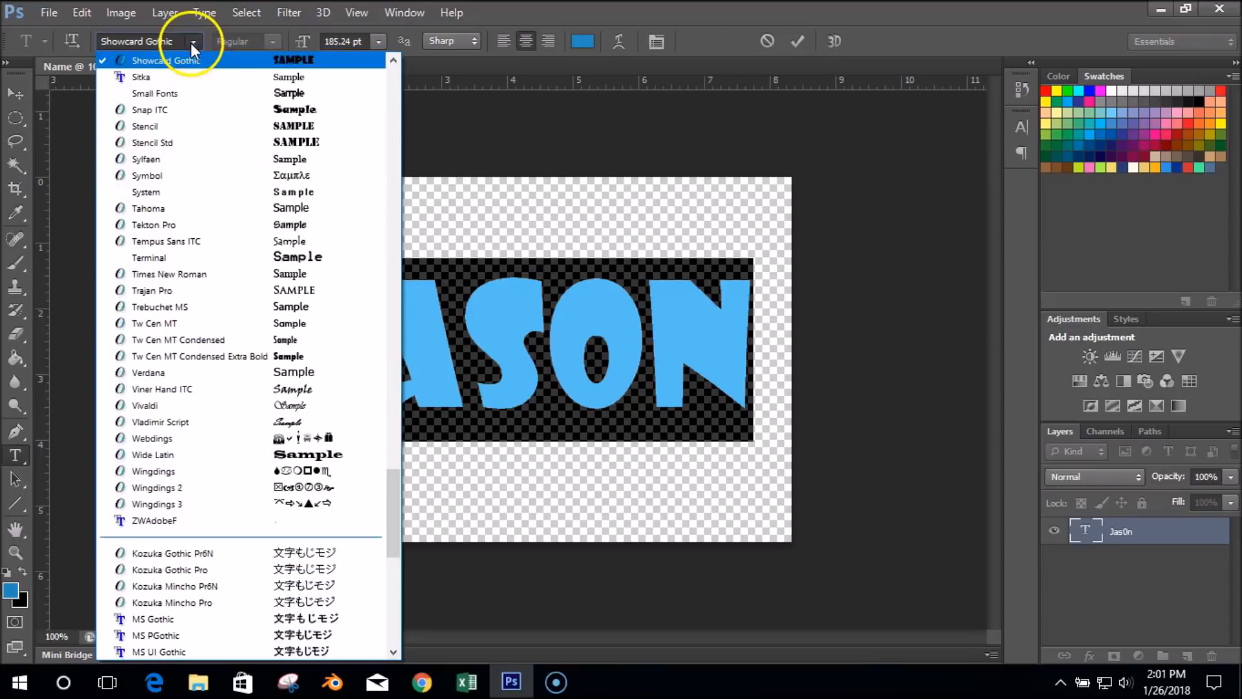
pyautogui.click(187, 307)
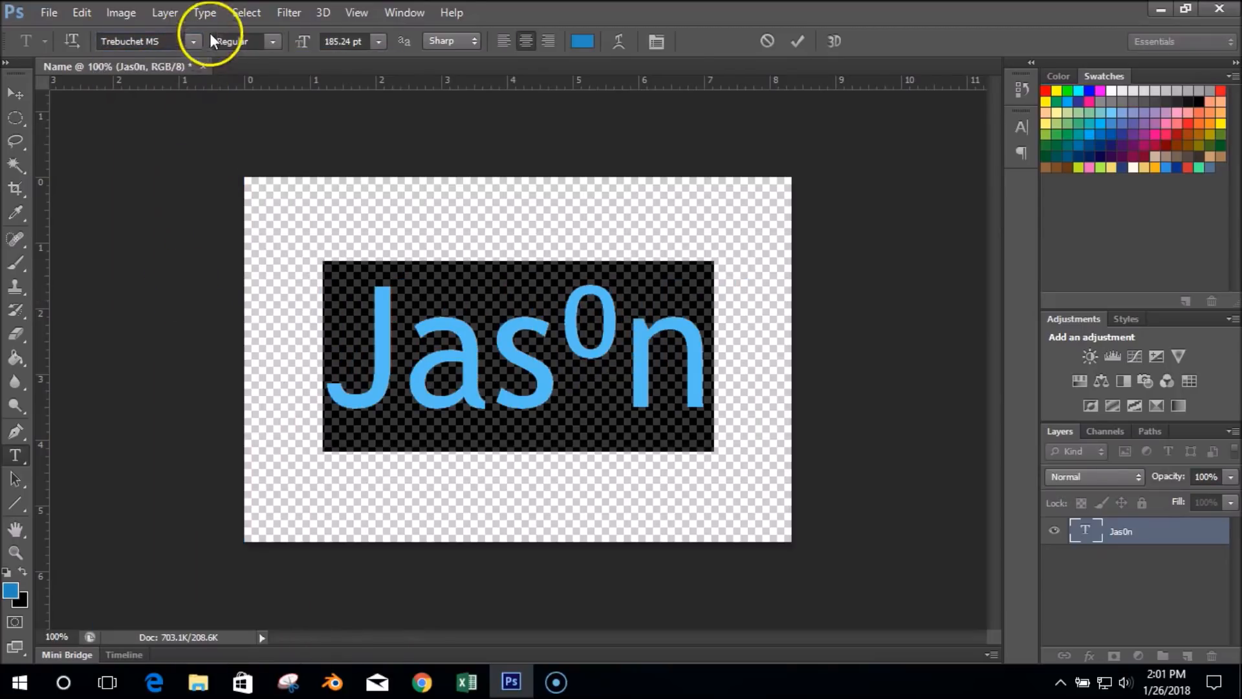
pyautogui.click(193, 41)
pyautogui.click(205, 93)
# Step: Replace the 0 in the name text with a lowercase o
pyautogui.click(592, 382)
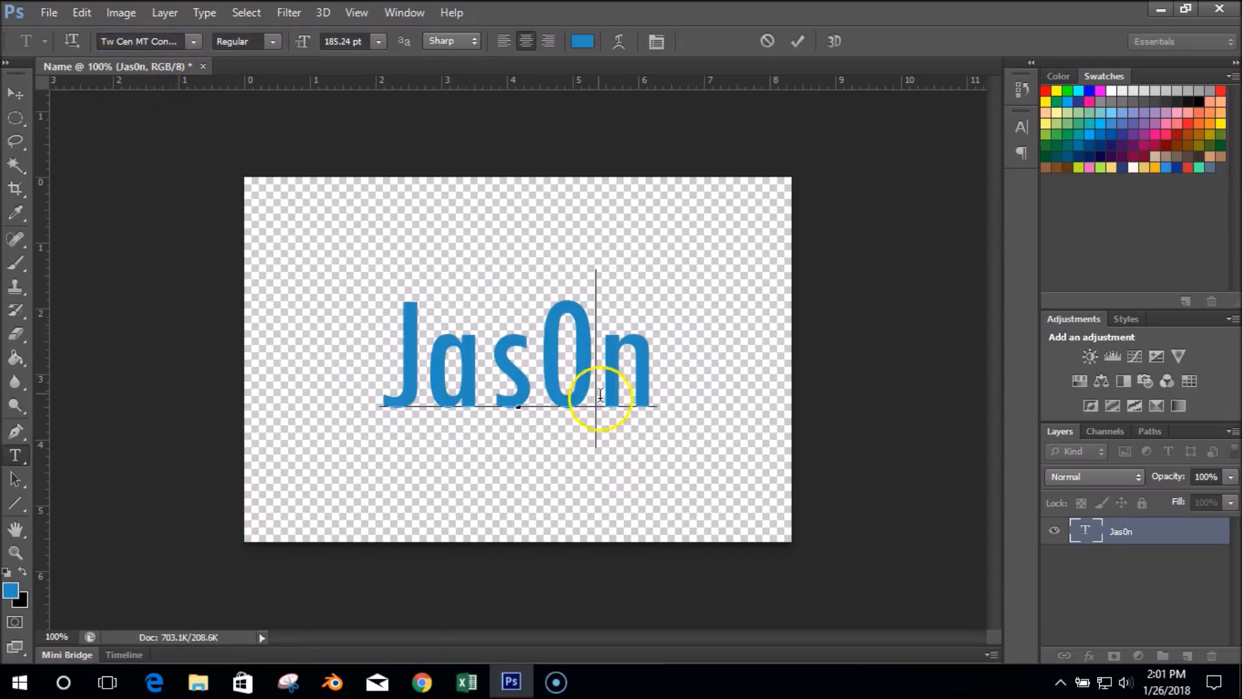
pyautogui.press('BackSpace')
pyautogui.write('o')
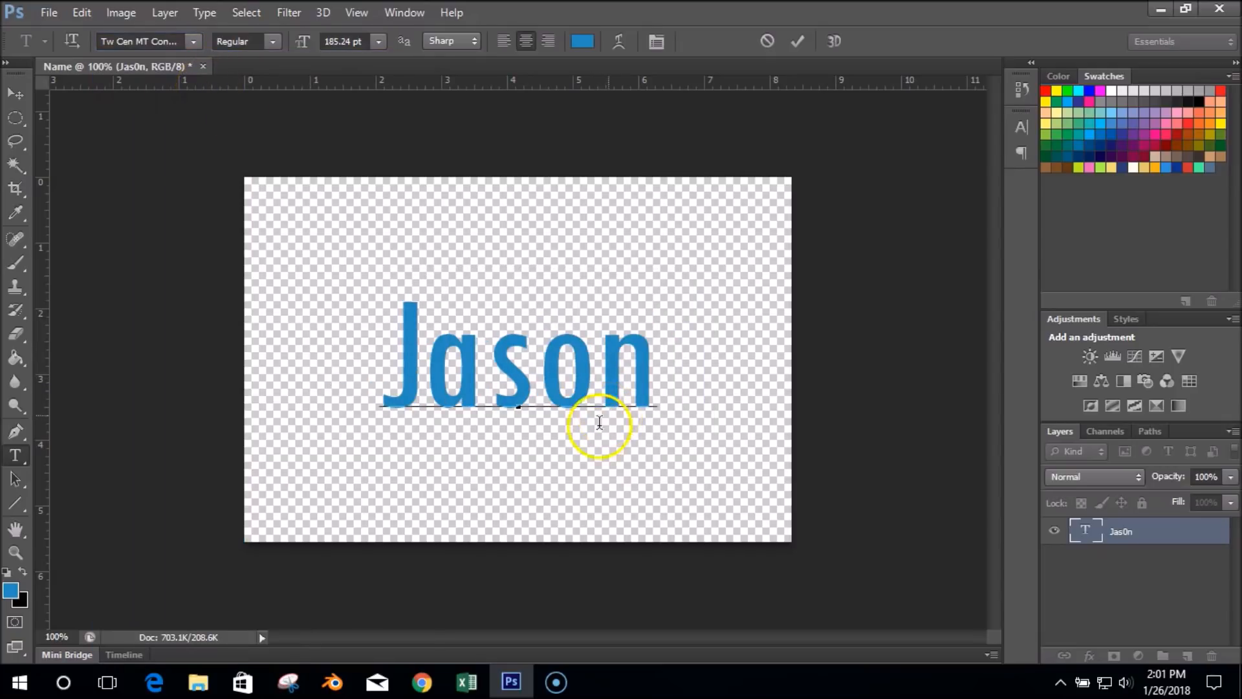
# Step: Set the whole name text to the Verdana font and commit the text edit
pyautogui.moveTo(647, 360); pyautogui.dragTo(359, 361)
pyautogui.click(193, 40)
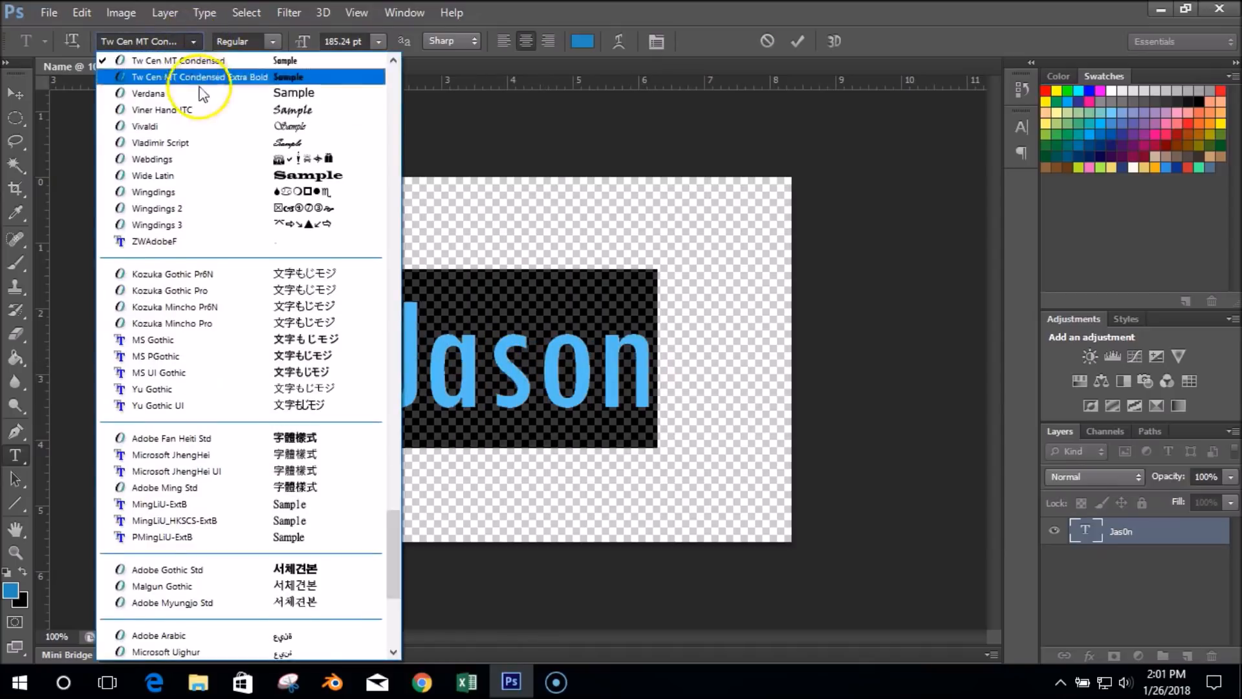
pyautogui.click(206, 94)
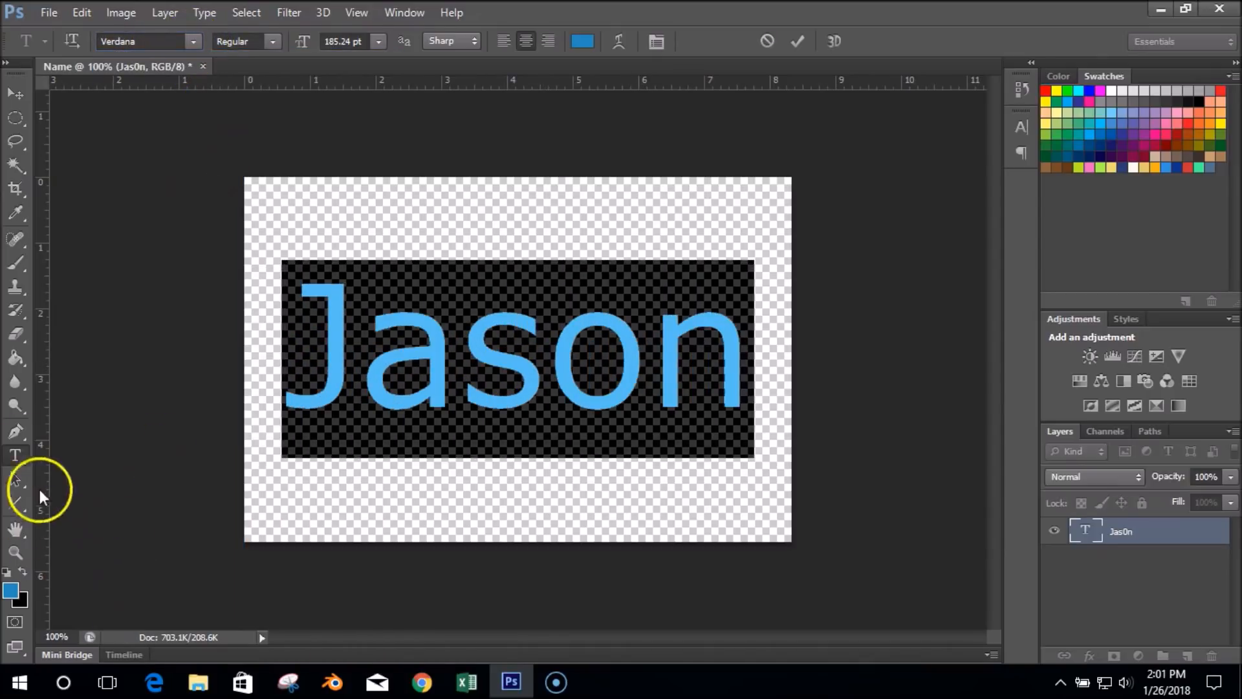
pyautogui.click(14, 93)
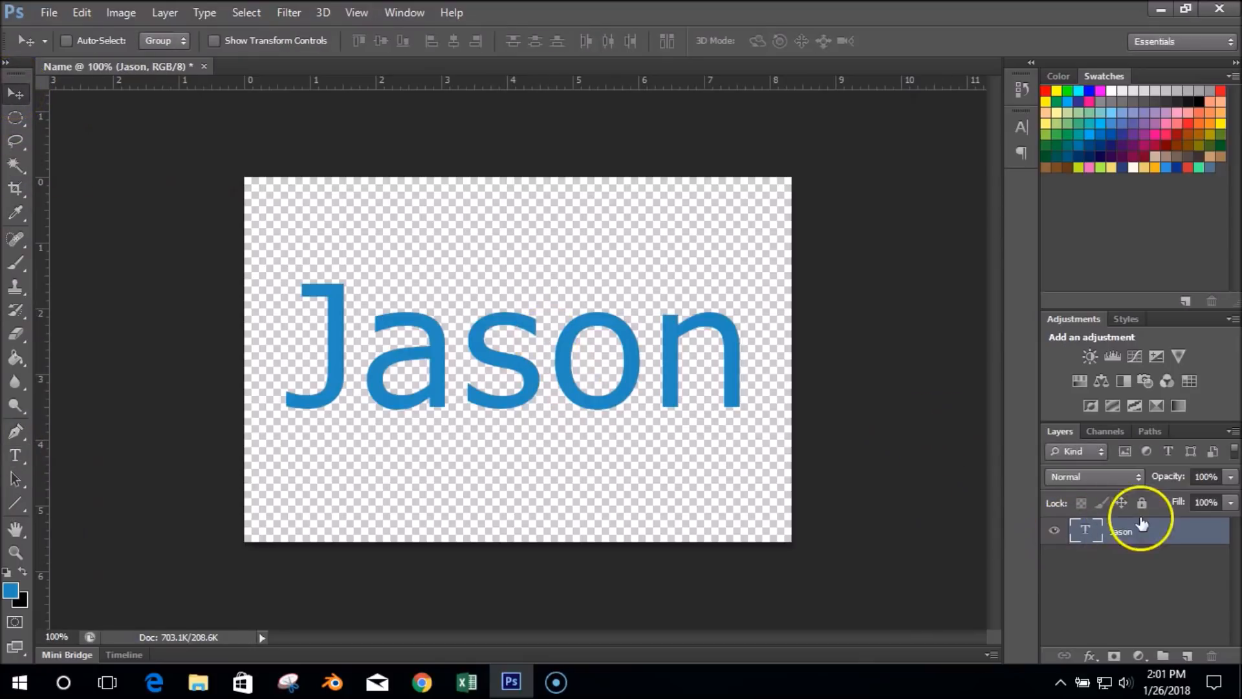
# Step: Try the Vladimir Script and Wide Latin fonts on the name text layer
pyautogui.click(16, 455)
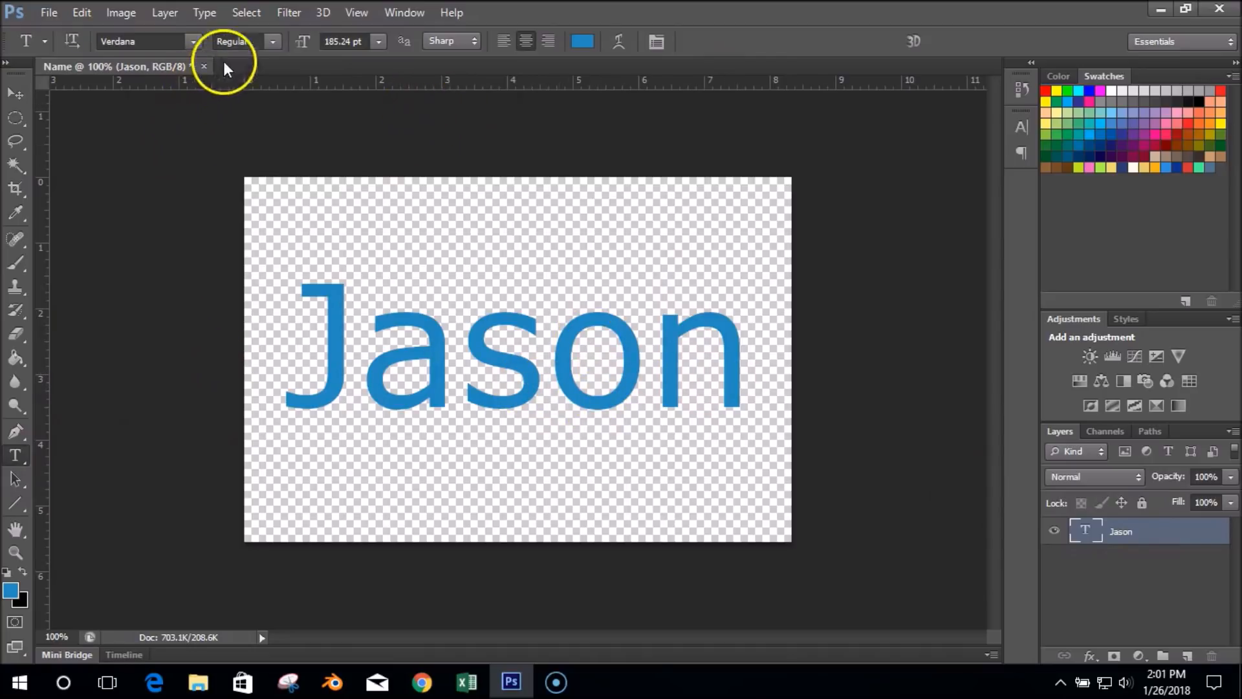
pyautogui.click(192, 41)
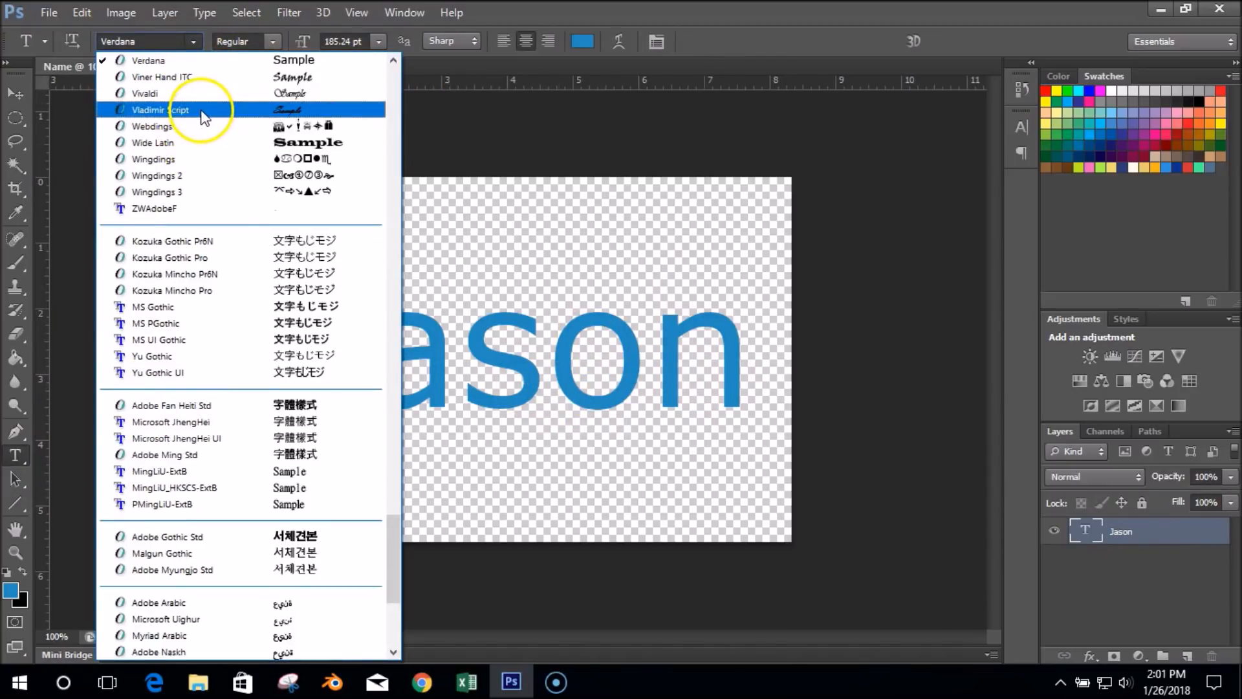
pyautogui.click(202, 111)
pyautogui.click(195, 42)
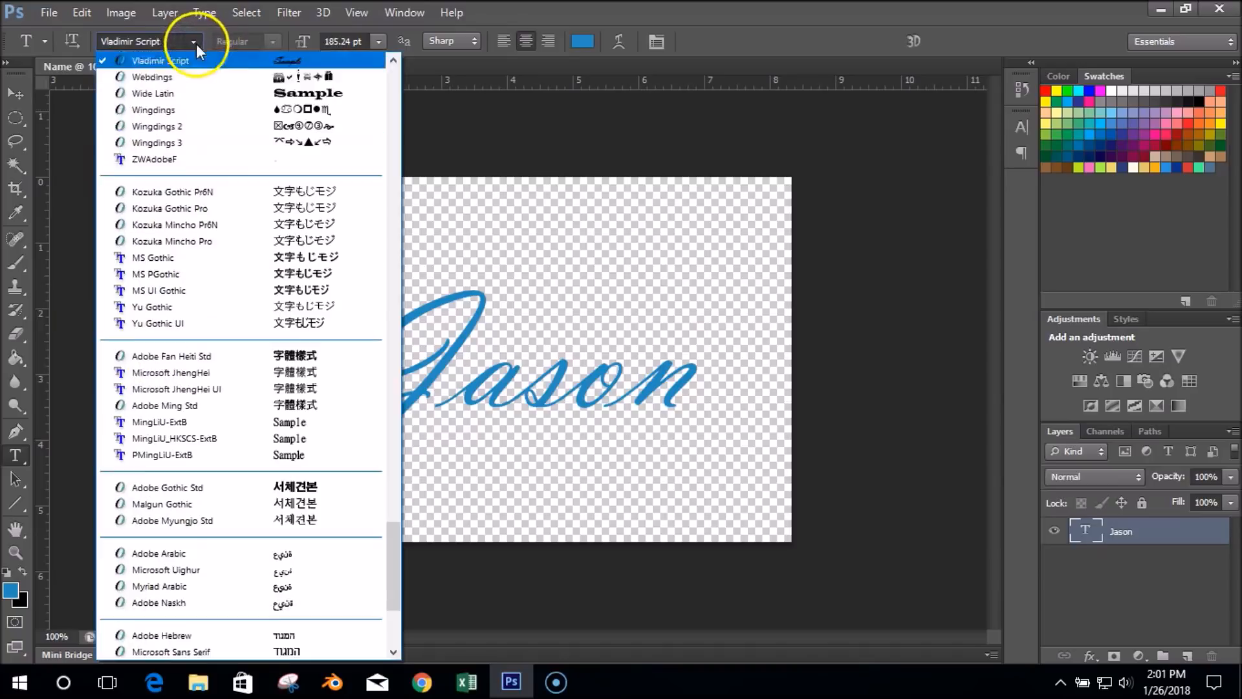
pyautogui.click(164, 42)
# Step: Change the name text's font to Franklin Gothic Medium Cond
pyautogui.click(192, 44)
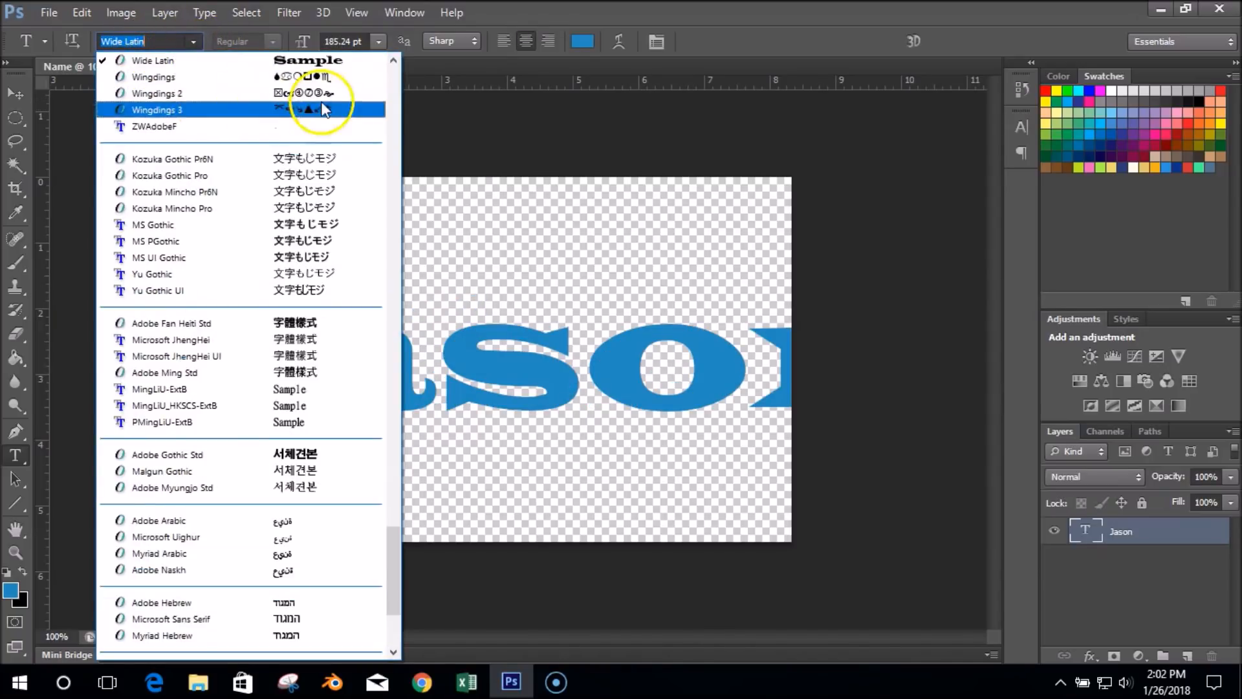
pyautogui.moveTo(402, 564); pyautogui.dragTo(394, 266)
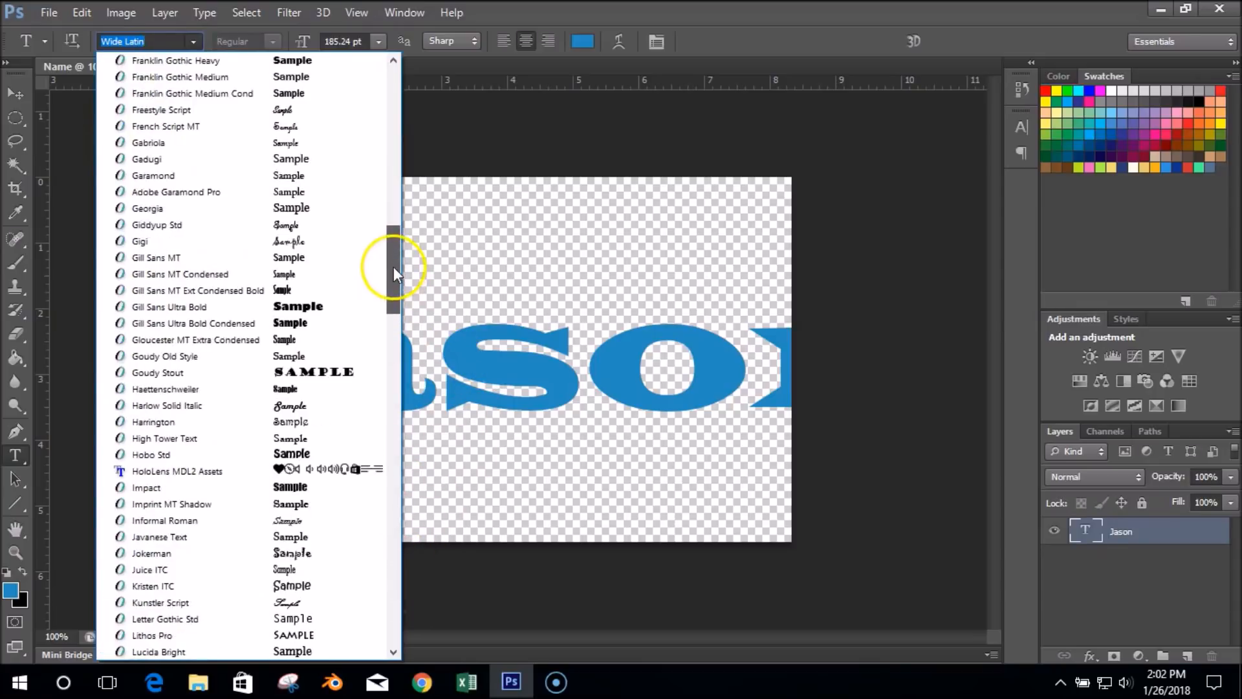
pyautogui.click(313, 93)
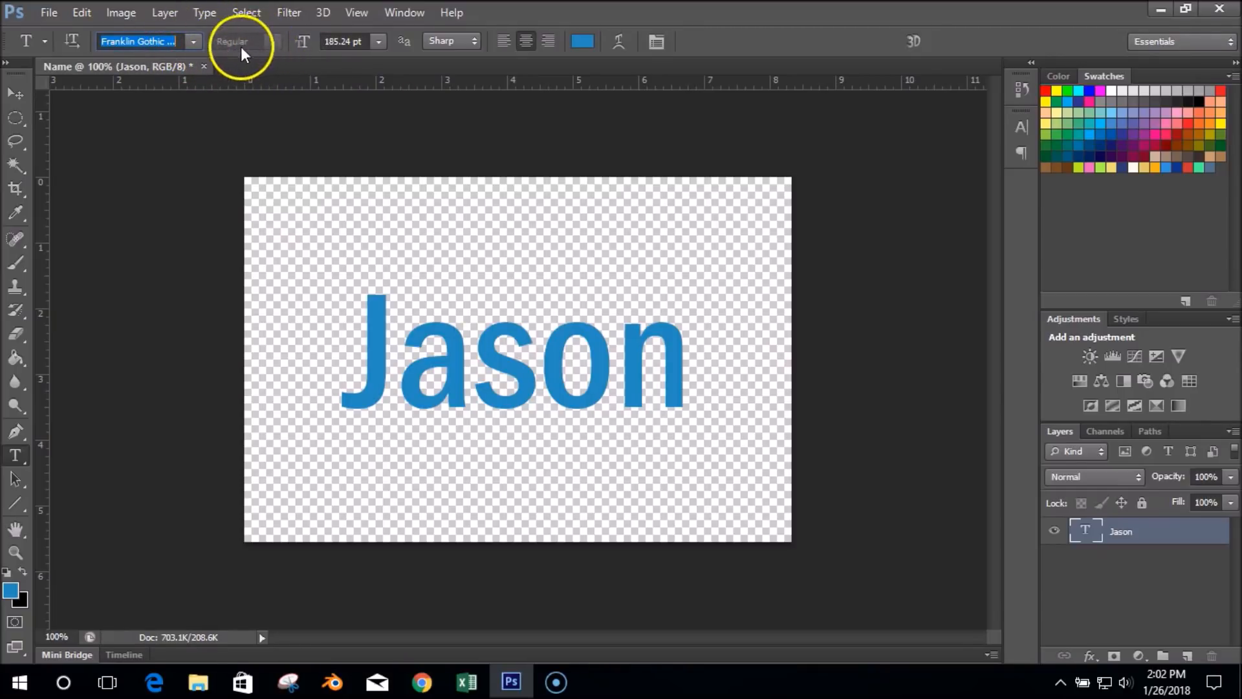
# Step: Set the name text's font to Gadugi and compare its Regular and Bold styles, ending on Bold
pyautogui.click(194, 41)
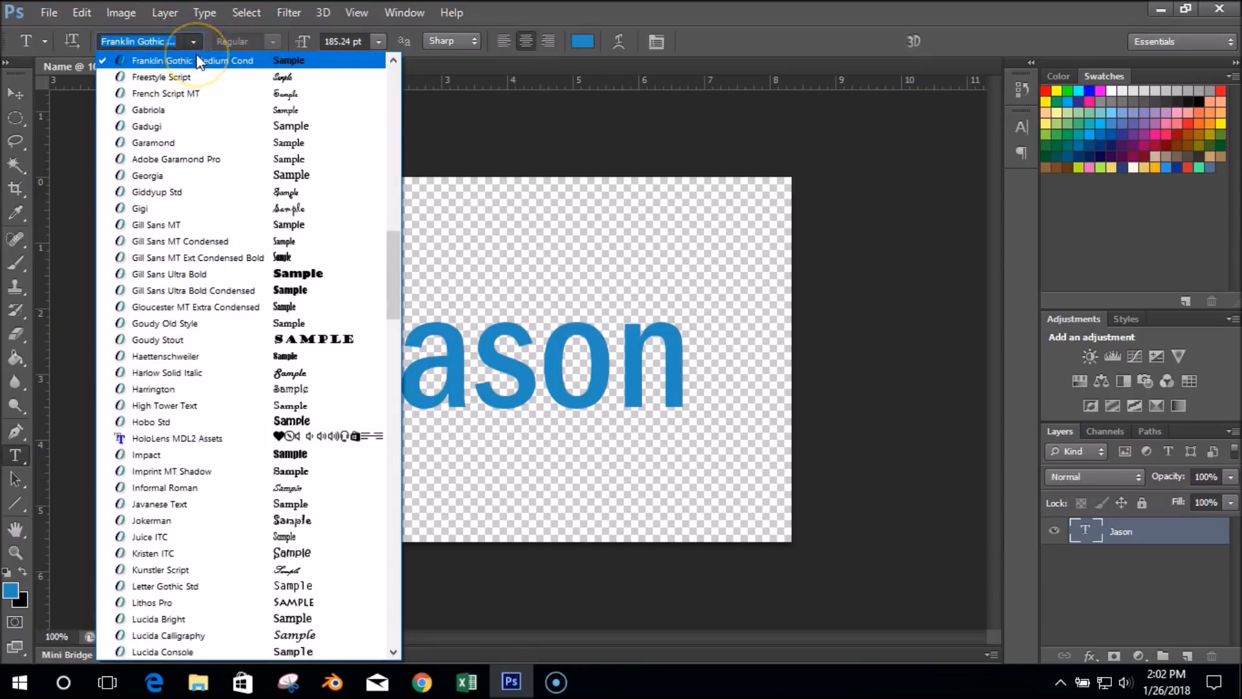
pyautogui.click(198, 126)
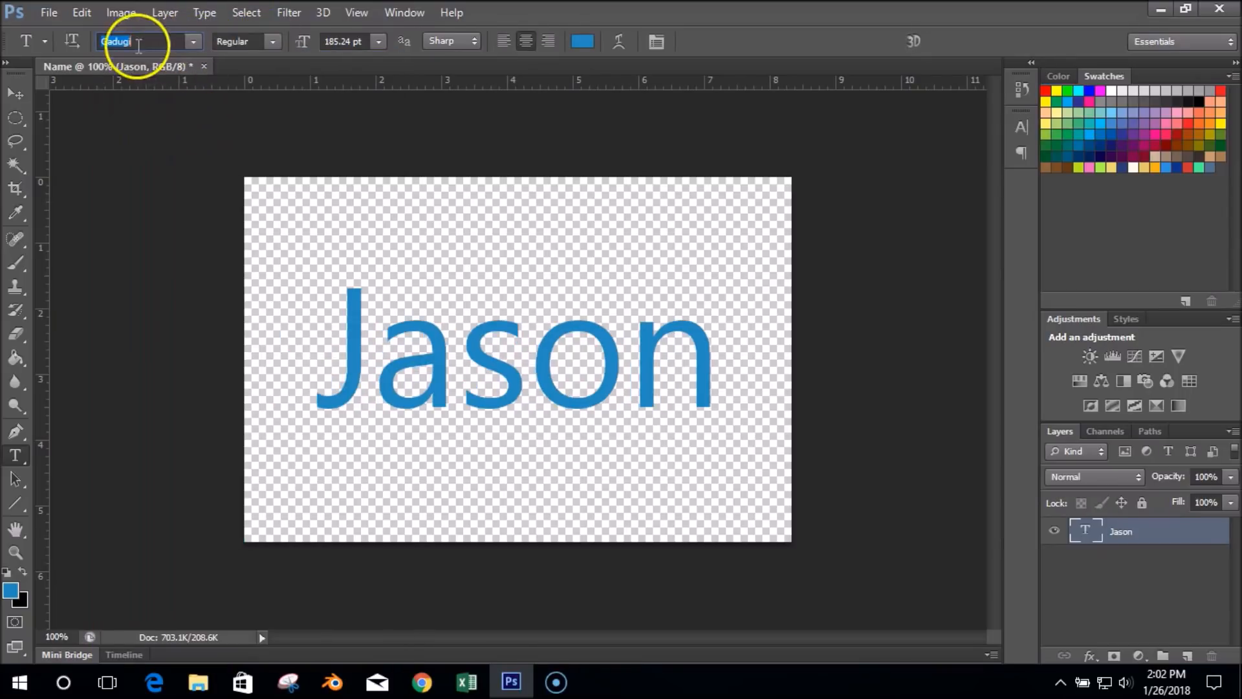
pyautogui.click(270, 40)
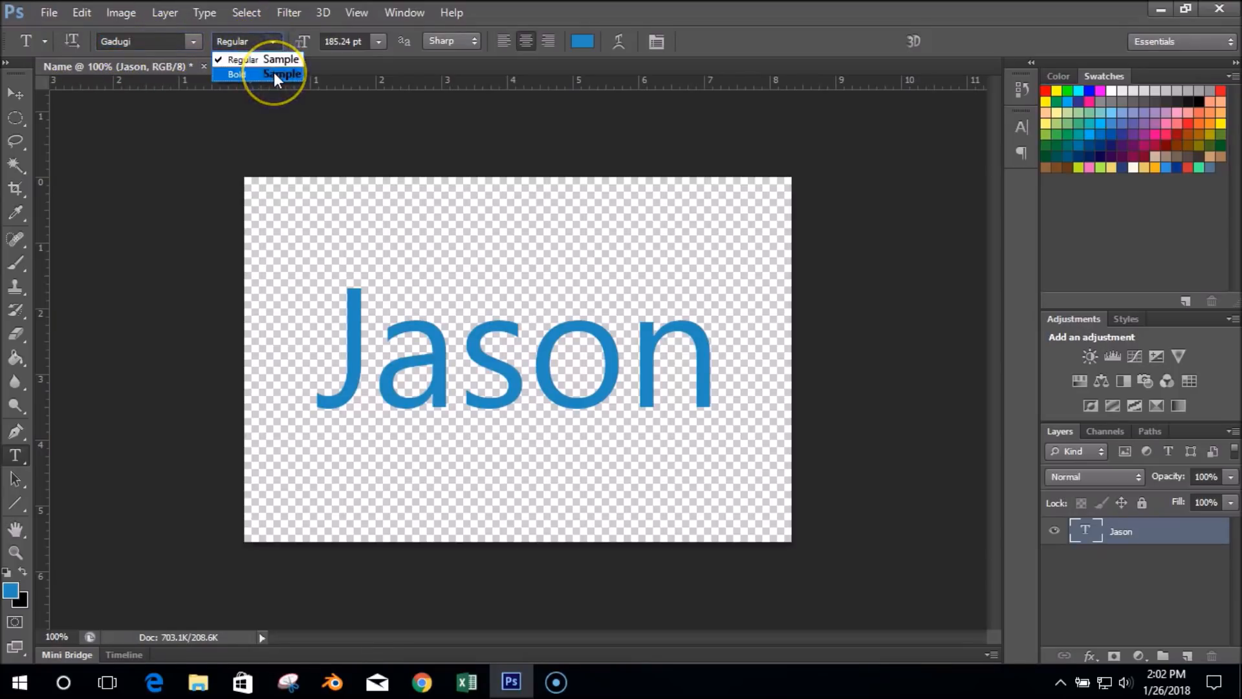
pyautogui.click(273, 72)
pyautogui.click(273, 43)
pyautogui.click(274, 60)
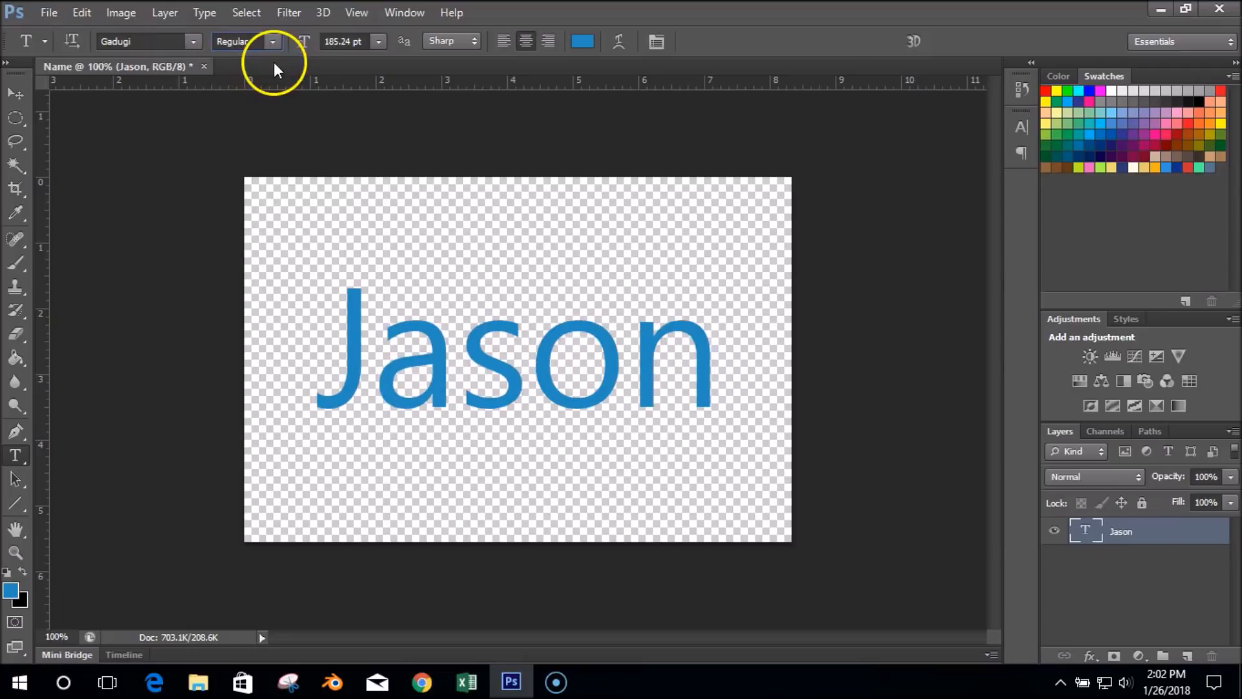
pyautogui.click(272, 49)
pyautogui.click(278, 72)
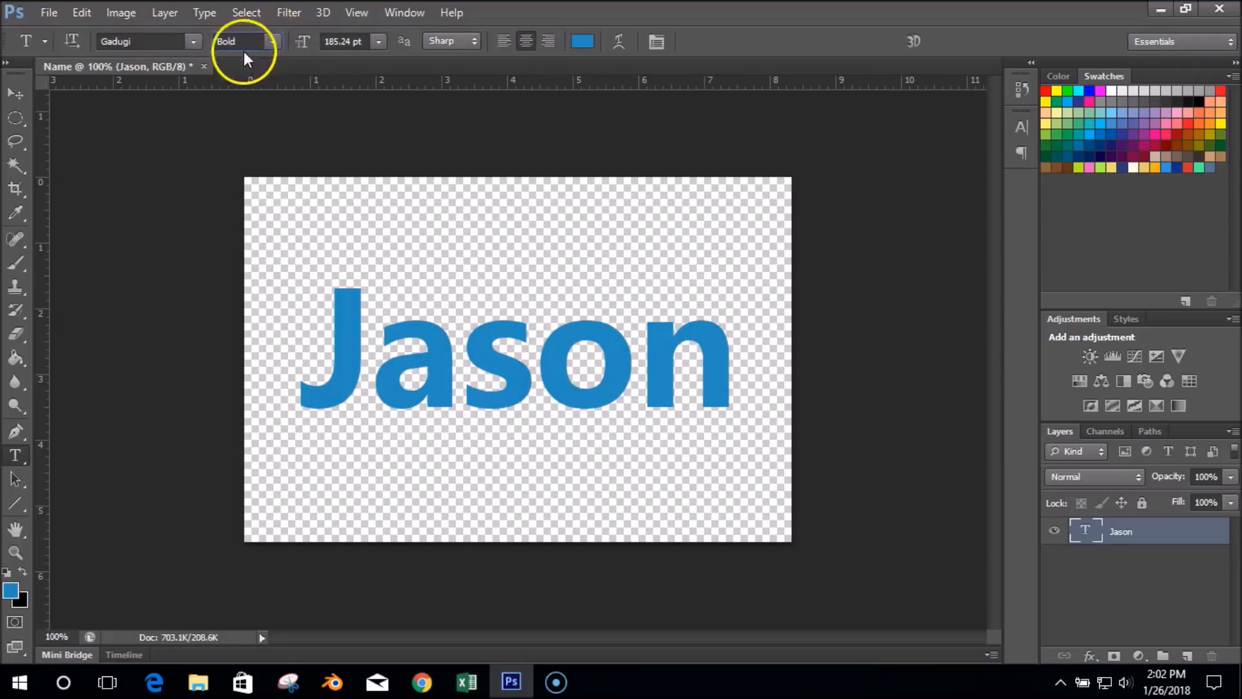
# Step: Change the name text's font to Impact
pyautogui.click(192, 42)
pyautogui.moveTo(396, 274)
pyautogui.mouseDown()
pyautogui.moveTo(394, 121)
pyautogui.moveTo(392, 293)
pyautogui.mouseUp()
pyautogui.click(347, 322)
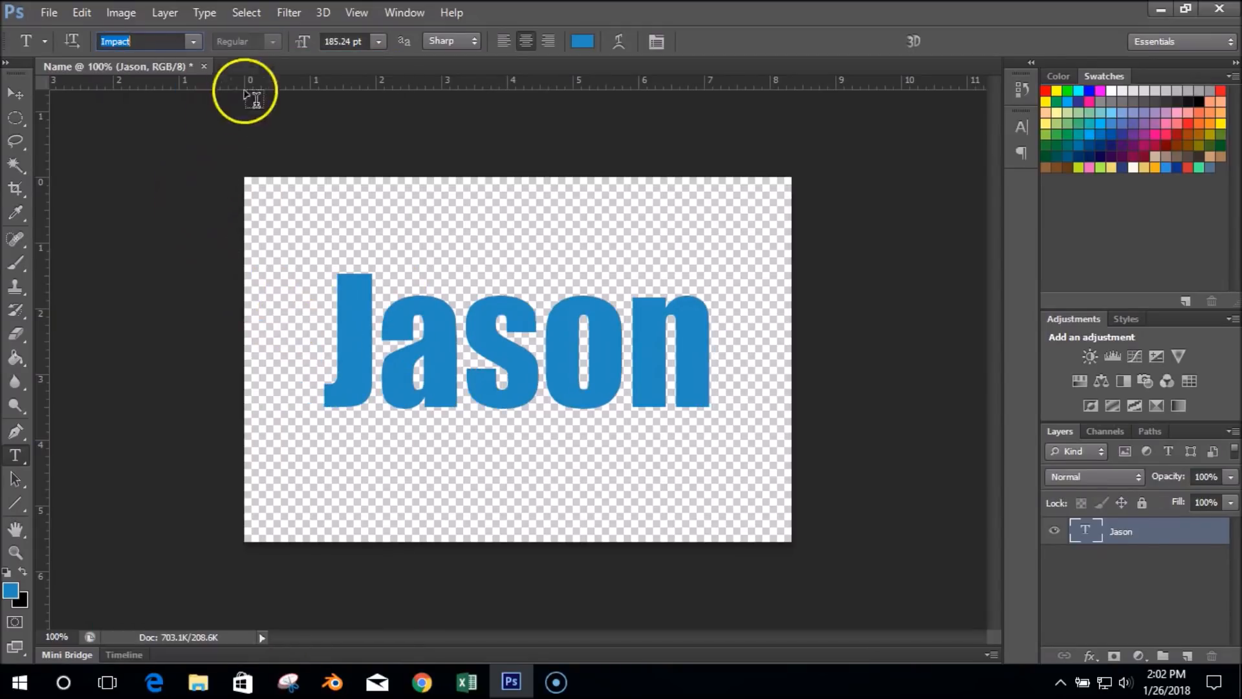
# Step: Set the name text's font to Arial with the Bold style
pyautogui.click(191, 41)
pyautogui.click(242, 40)
pyautogui.click(192, 41)
pyautogui.moveTo(397, 347); pyautogui.dragTo(389, 113)
pyautogui.click(290, 93)
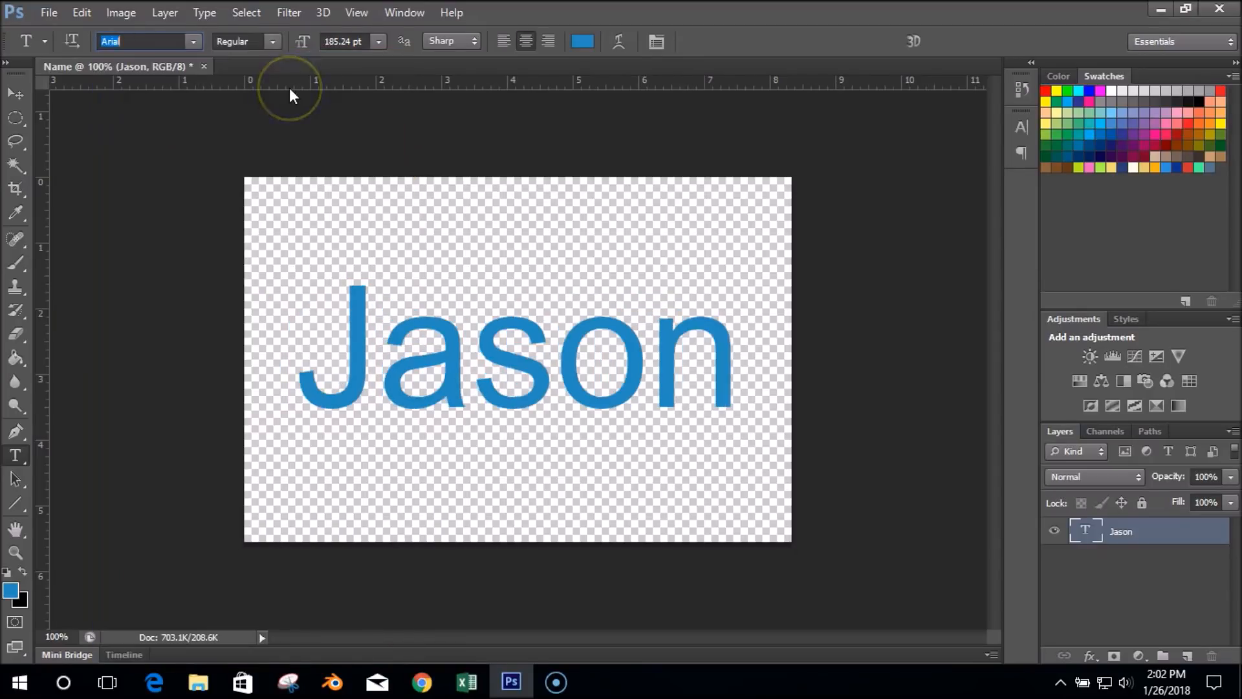
pyautogui.click(268, 42)
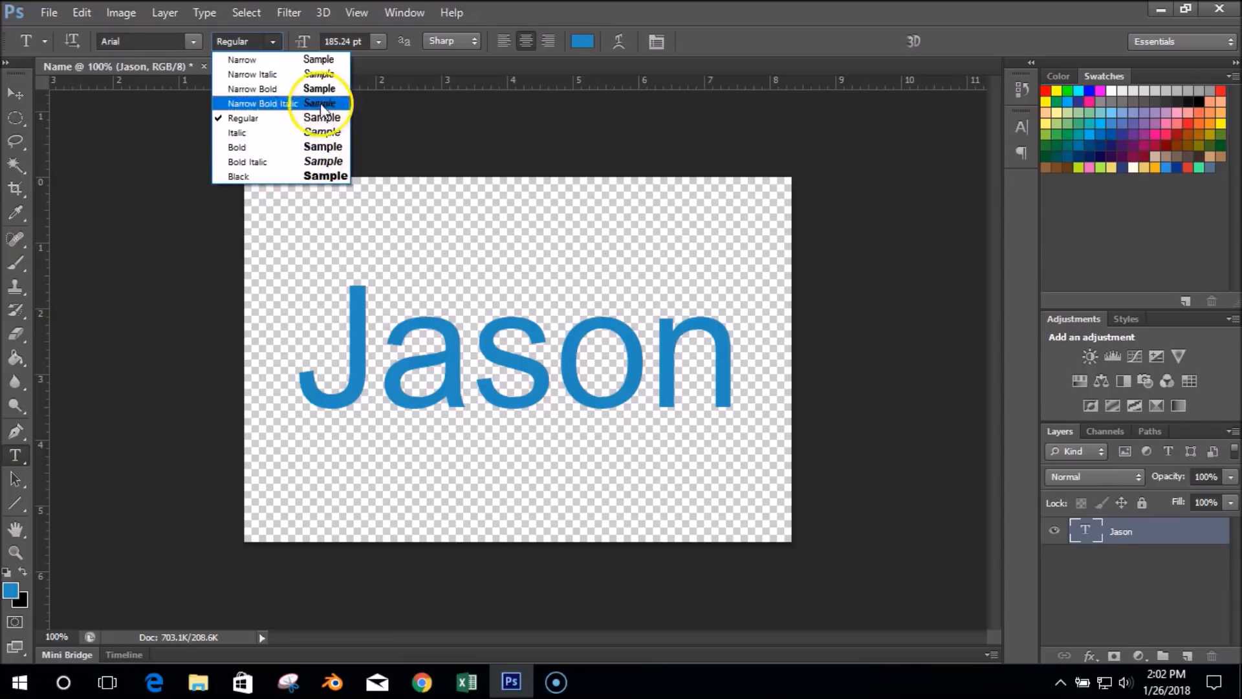
pyautogui.click(309, 148)
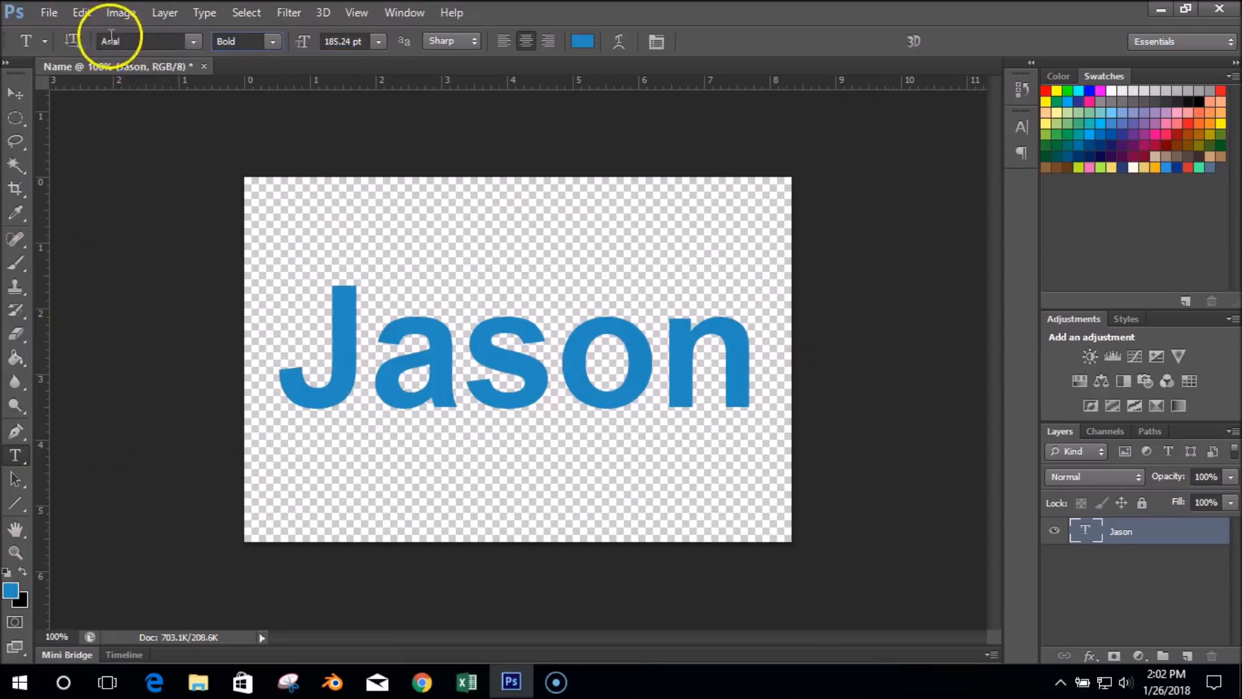
# Step: Set the name text's font size to 150 pt
pyautogui.click(356, 43)
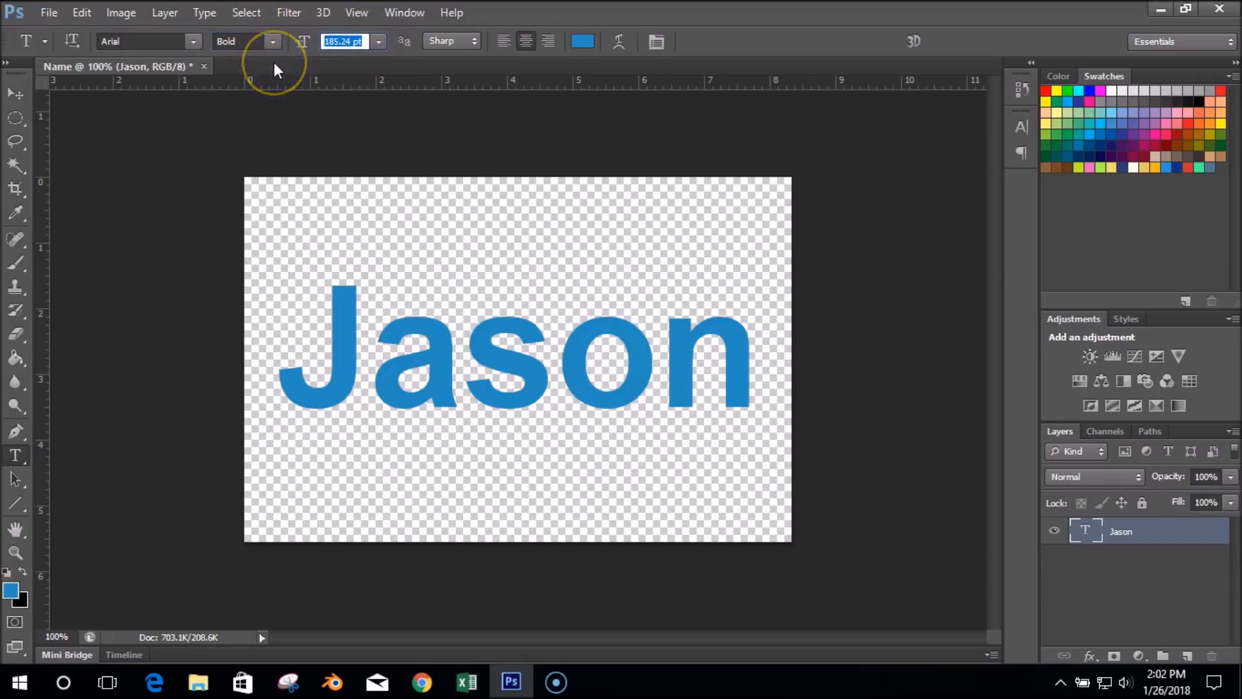
pyautogui.write('150')
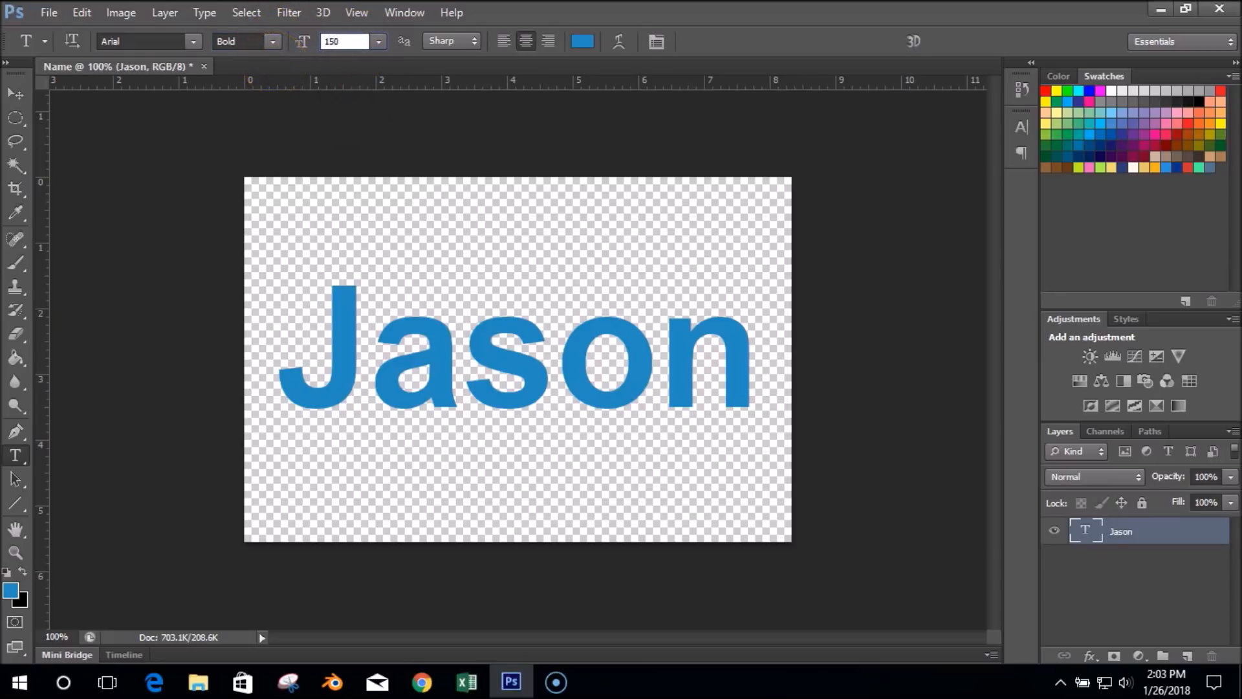
pyautogui.press('Return')
# Step: Set the name text's font size to 185 pt
pyautogui.click(349, 42)
pyautogui.write('185')
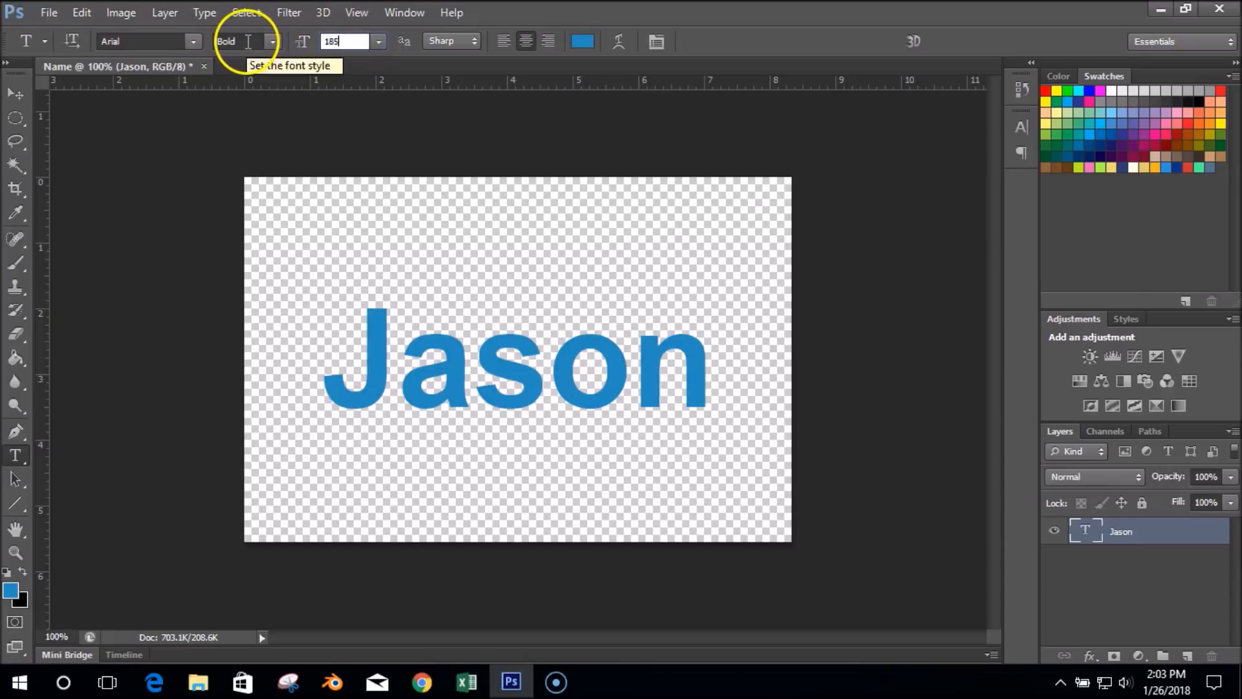
pyautogui.press('Return')
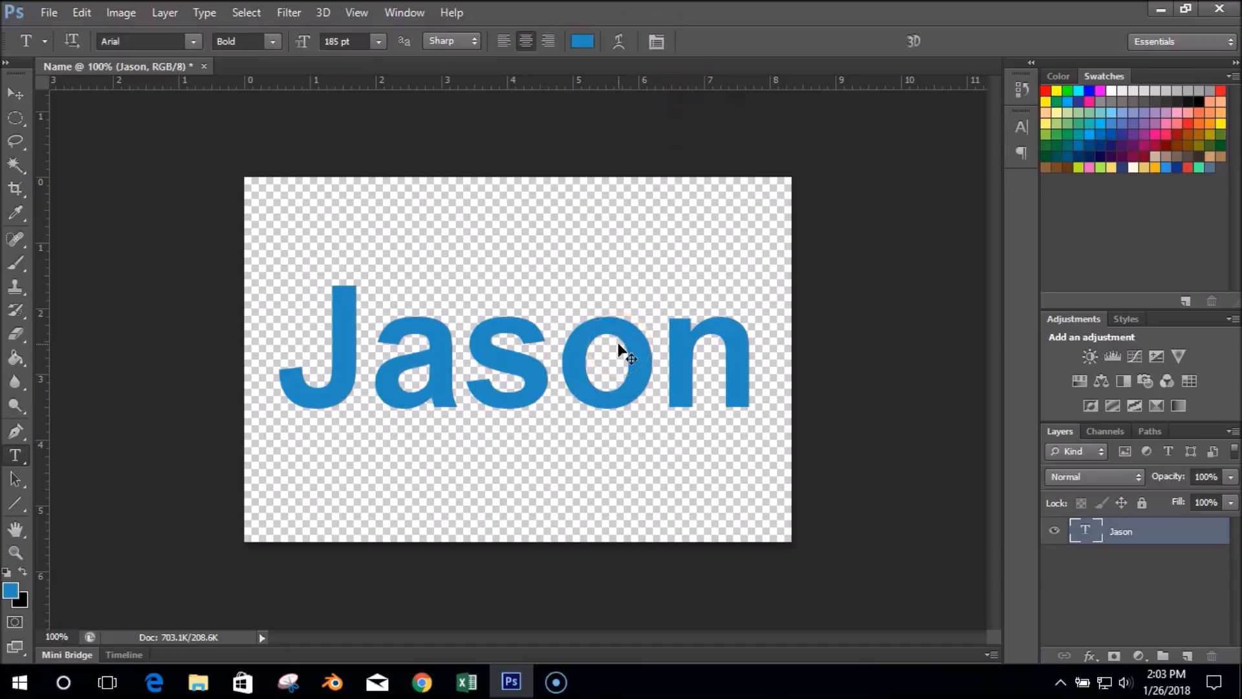
# Step: Scale the name text proportionally to about 92% with Free Transform and centre it across the canvas width
pyautogui.hotkey('ctrl', 't')
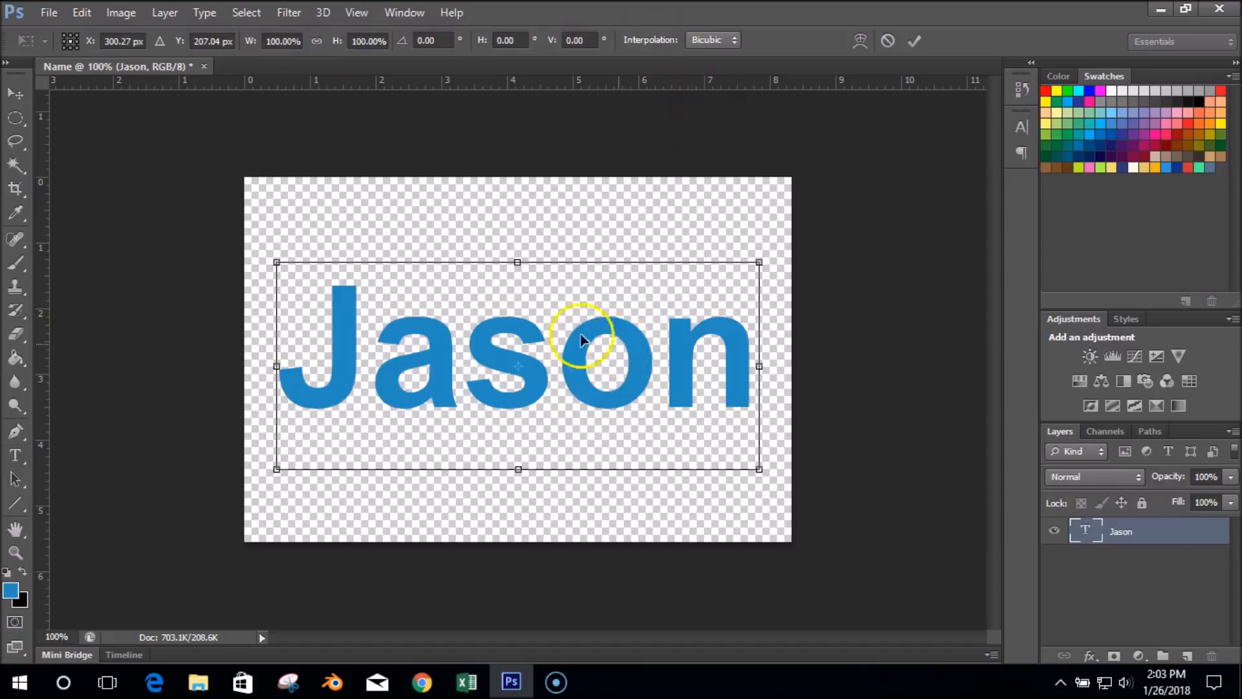
pyautogui.moveTo(760, 471); pyautogui.dragTo(719, 452)
pyautogui.moveTo(422, 349); pyautogui.dragTo(444, 350)
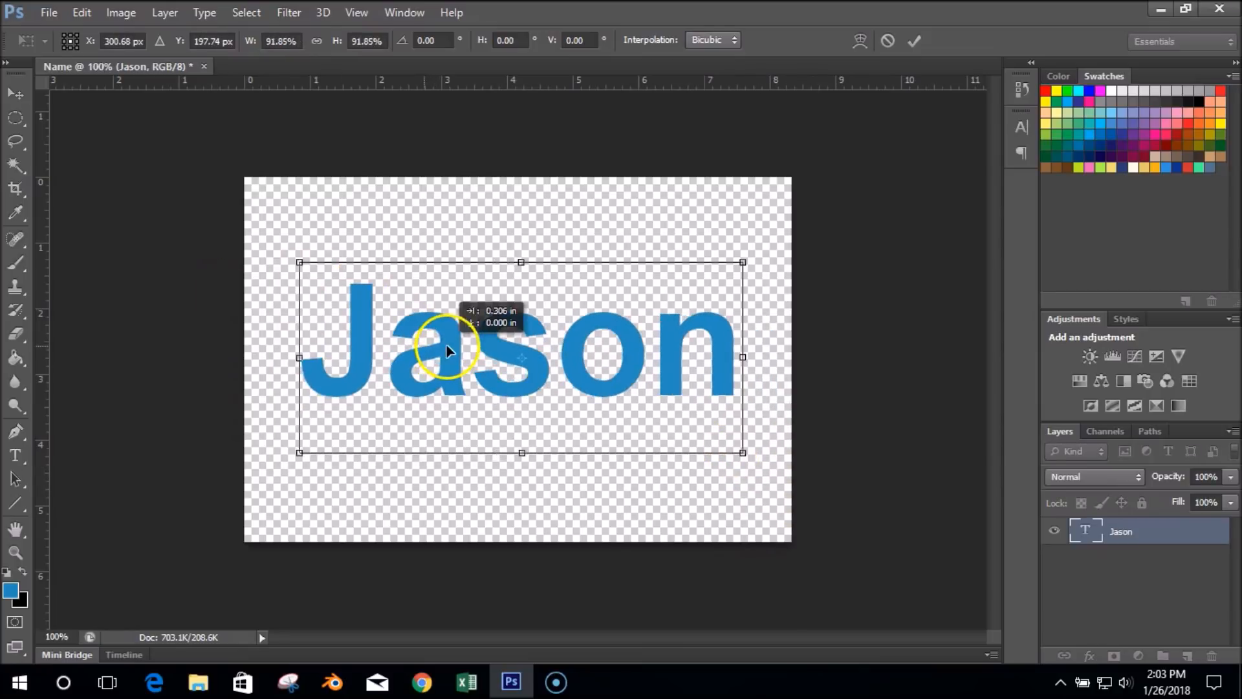
pyautogui.press('Return')
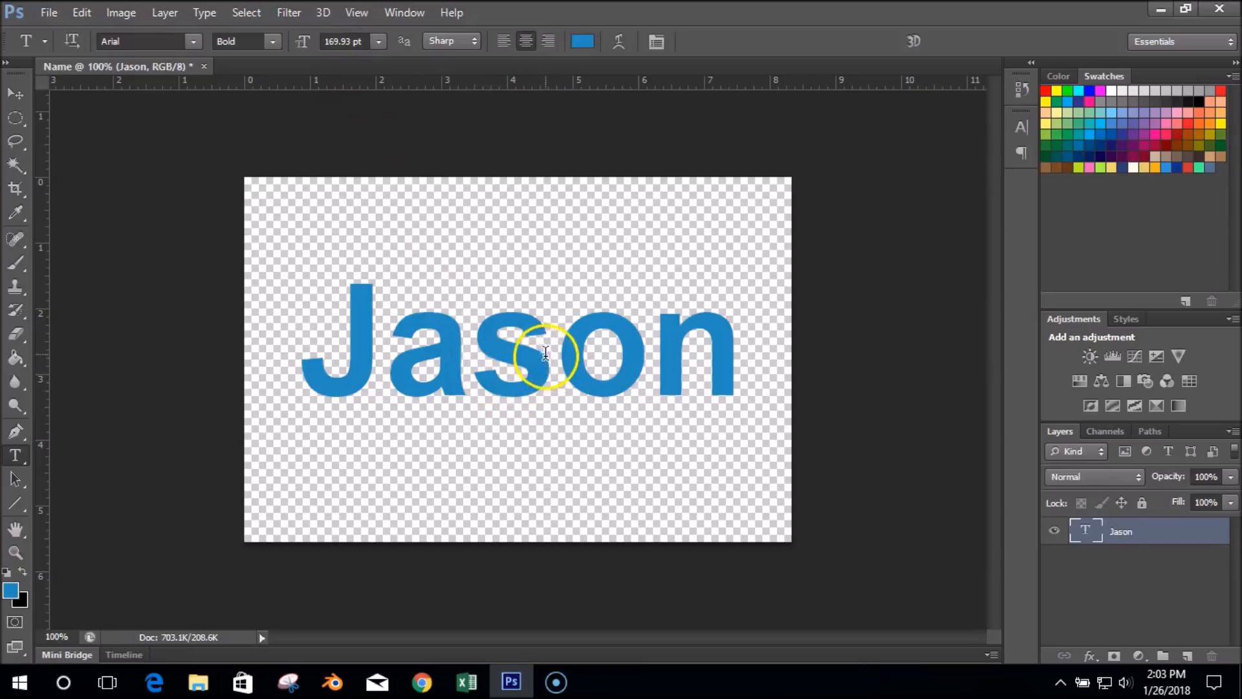
# Step: Try the Crisp, Strong and Smooth anti-aliasing methods on the name text and return it to Sharp
pyautogui.click(471, 46)
pyautogui.click(470, 42)
pyautogui.click(468, 41)
pyautogui.click(409, 40)
pyautogui.click(463, 47)
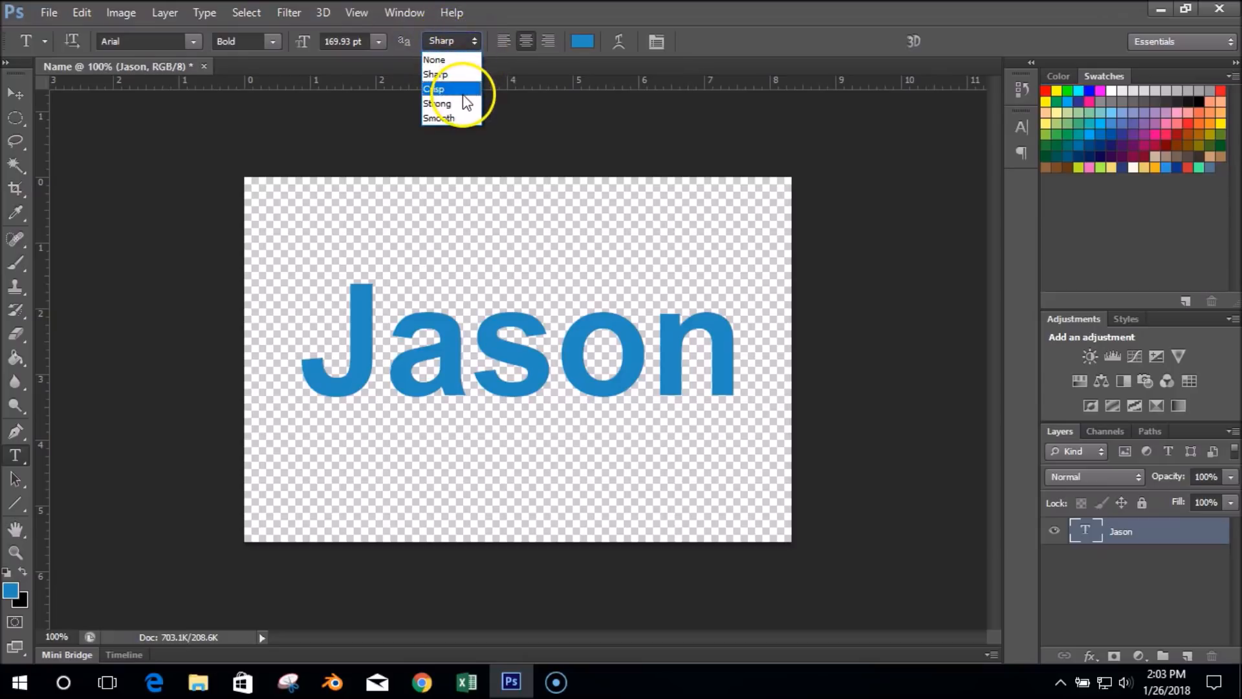
pyautogui.click(463, 96)
pyautogui.click(468, 46)
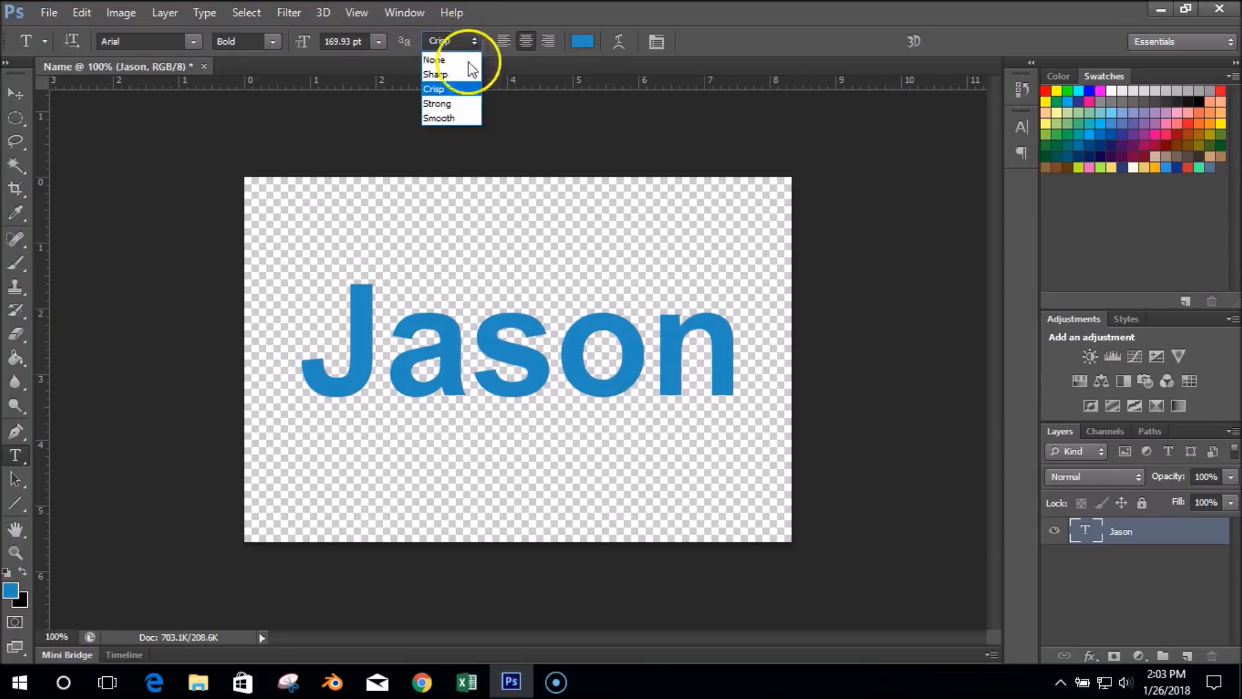
pyautogui.click(468, 107)
pyautogui.click(461, 43)
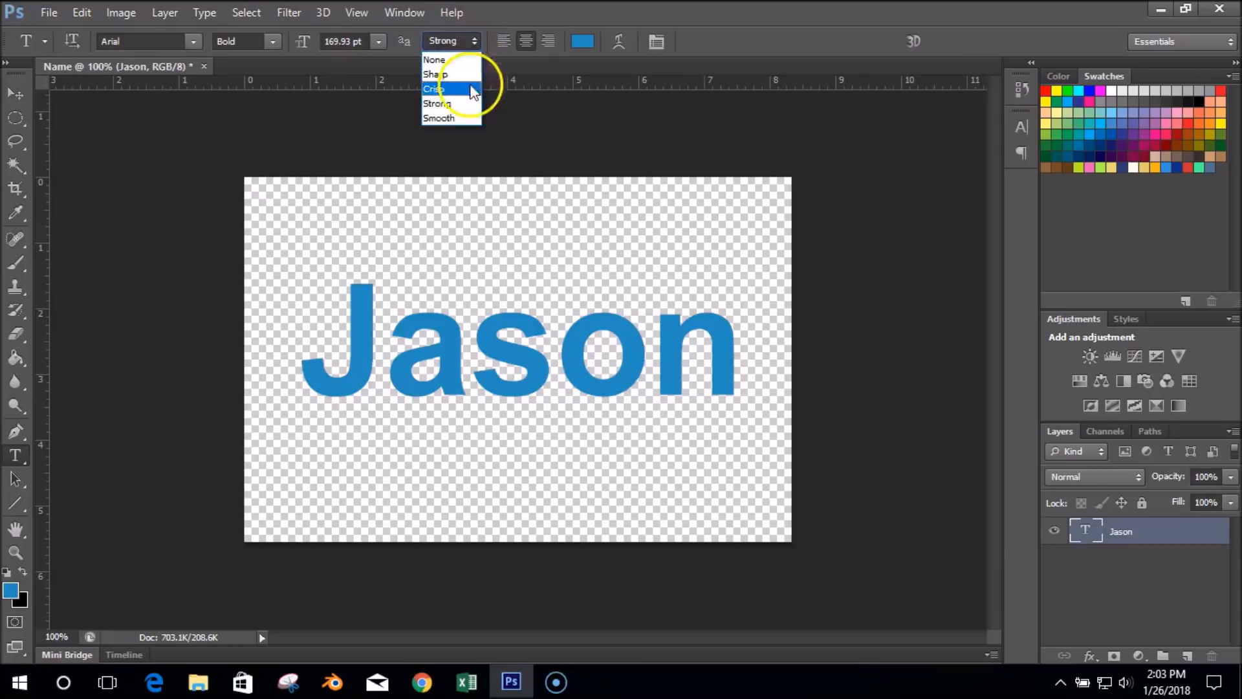
pyautogui.click(467, 119)
pyautogui.click(457, 43)
pyautogui.click(460, 73)
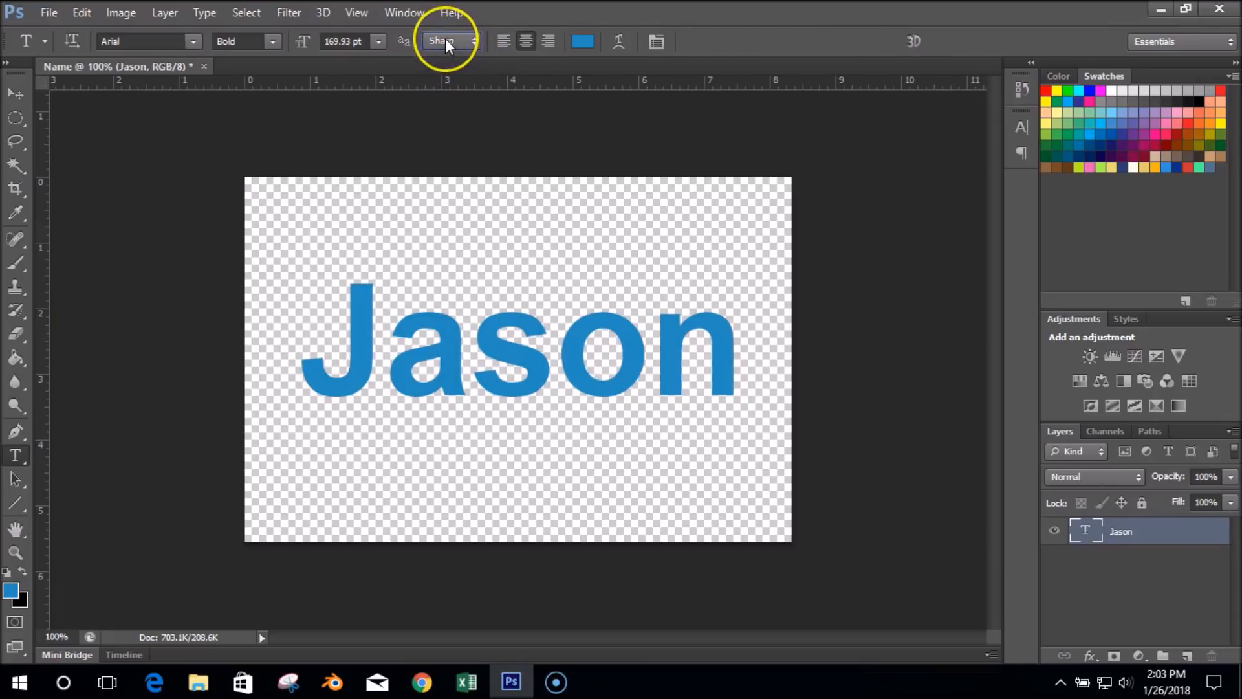
# Step: Left-align the name text
pyautogui.click(504, 42)
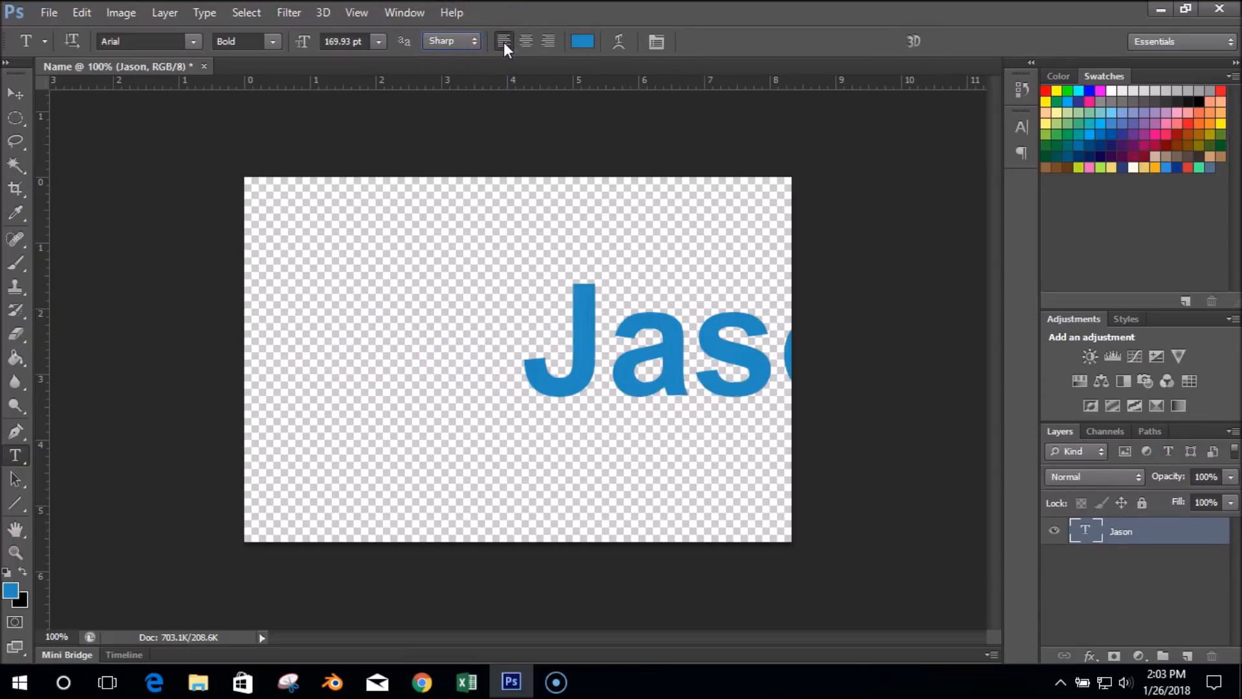
# Step: Try centre, right and left alignment on the name text and leave it centred
pyautogui.click(525, 42)
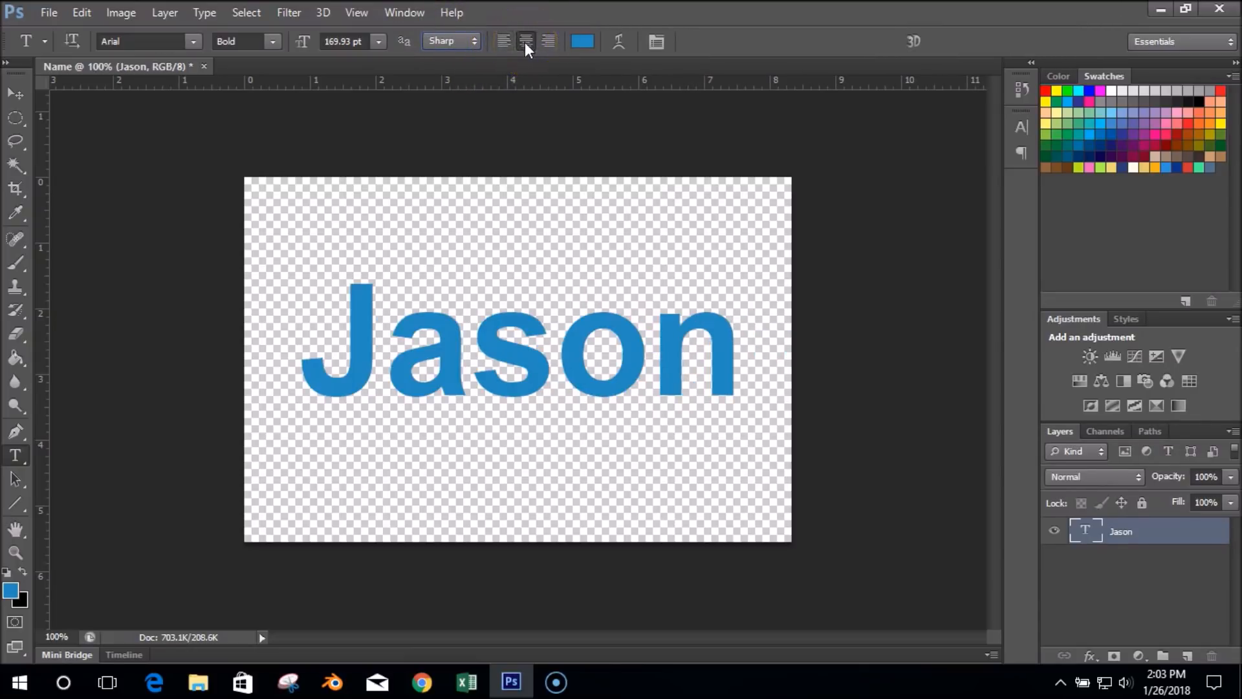
pyautogui.click(554, 40)
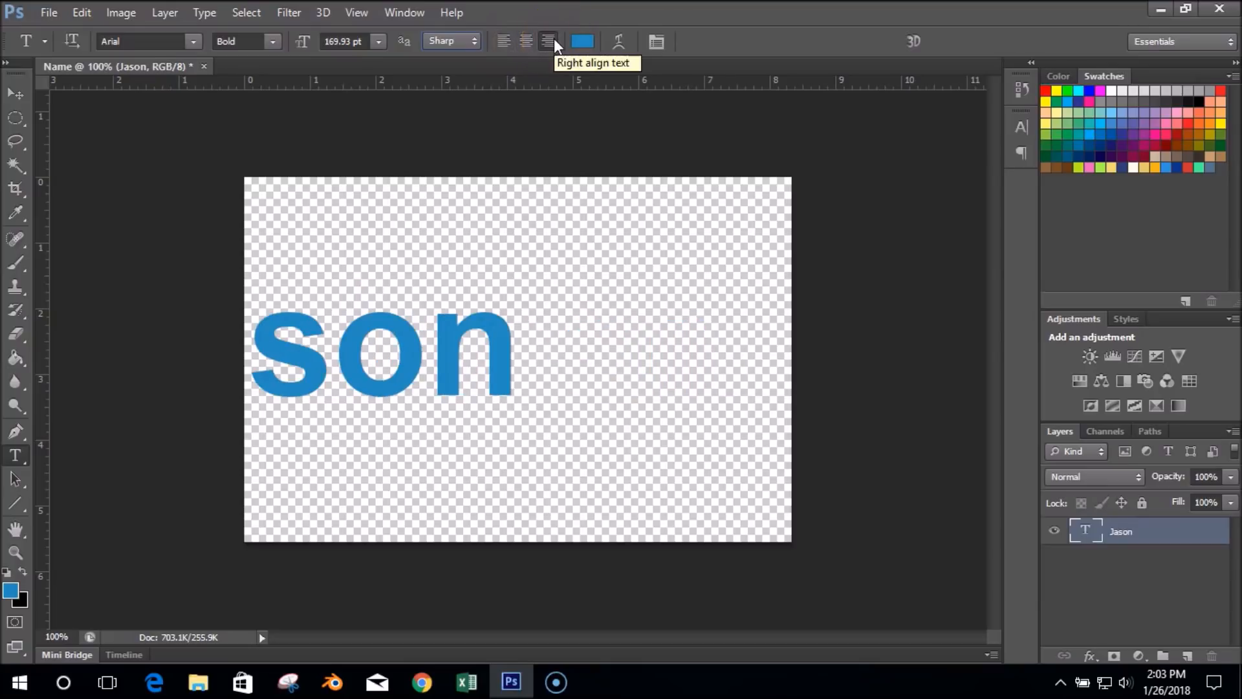
pyautogui.click(527, 39)
pyautogui.click(510, 40)
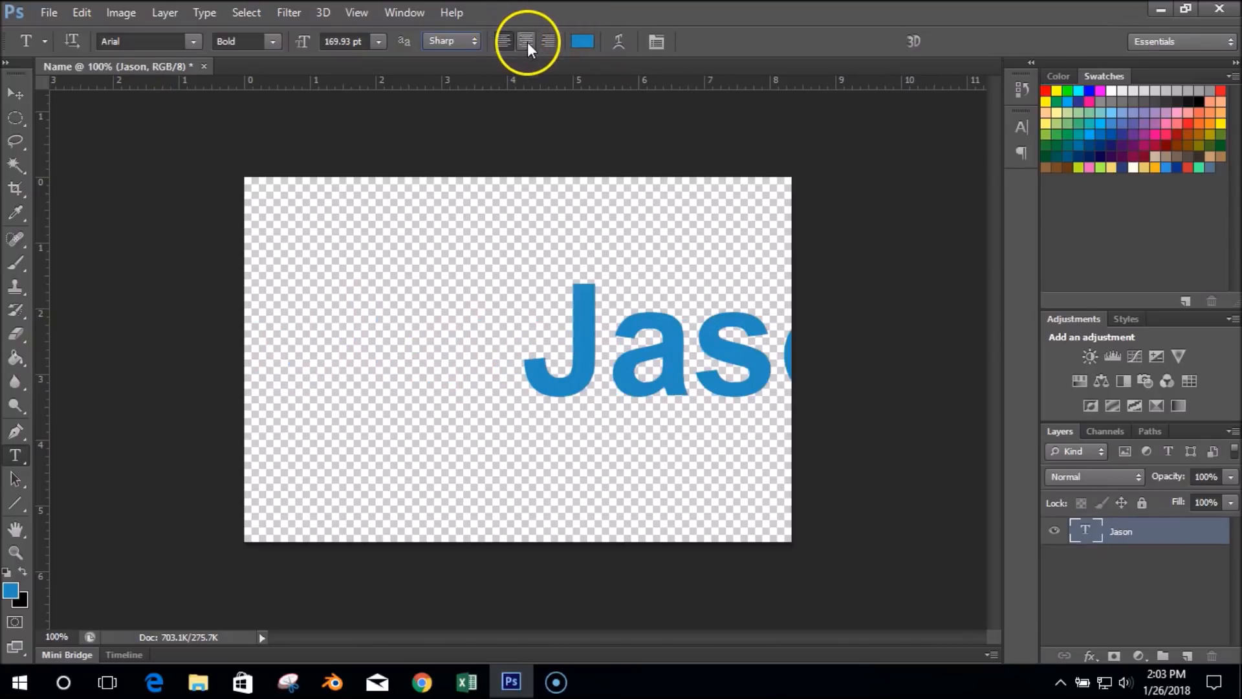
pyautogui.click(526, 42)
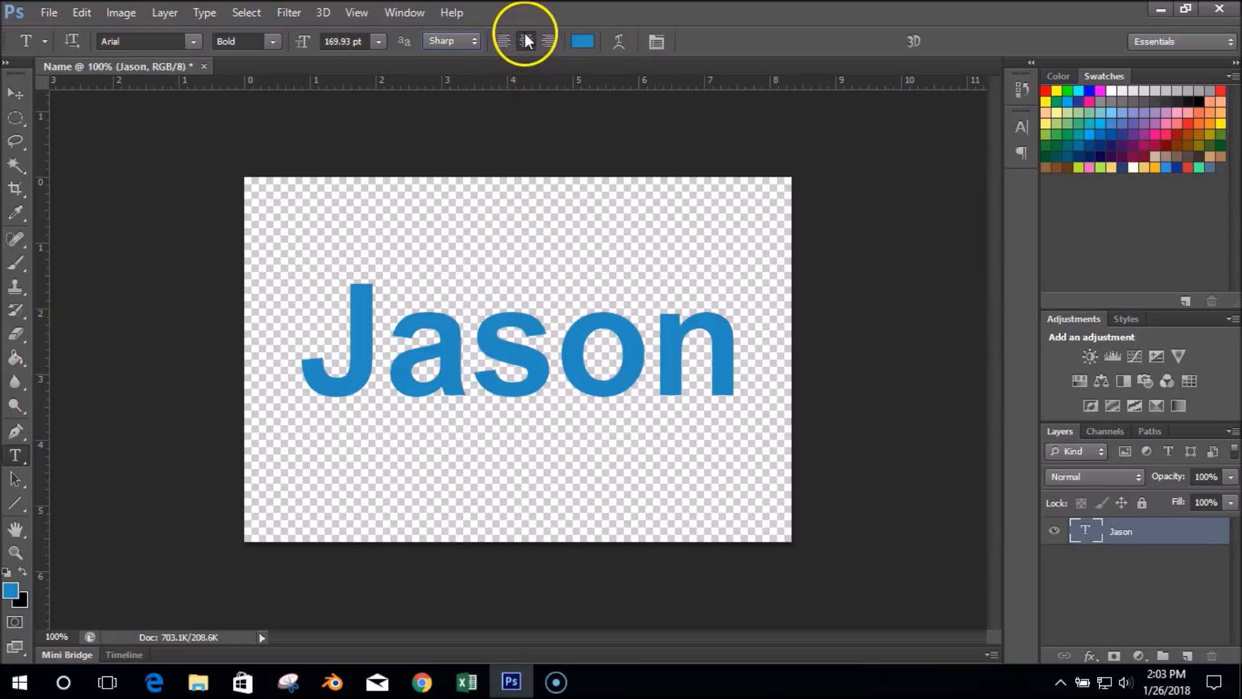
# Step: Change the name text's colour to green (#20bd20)
pyautogui.click(586, 45)
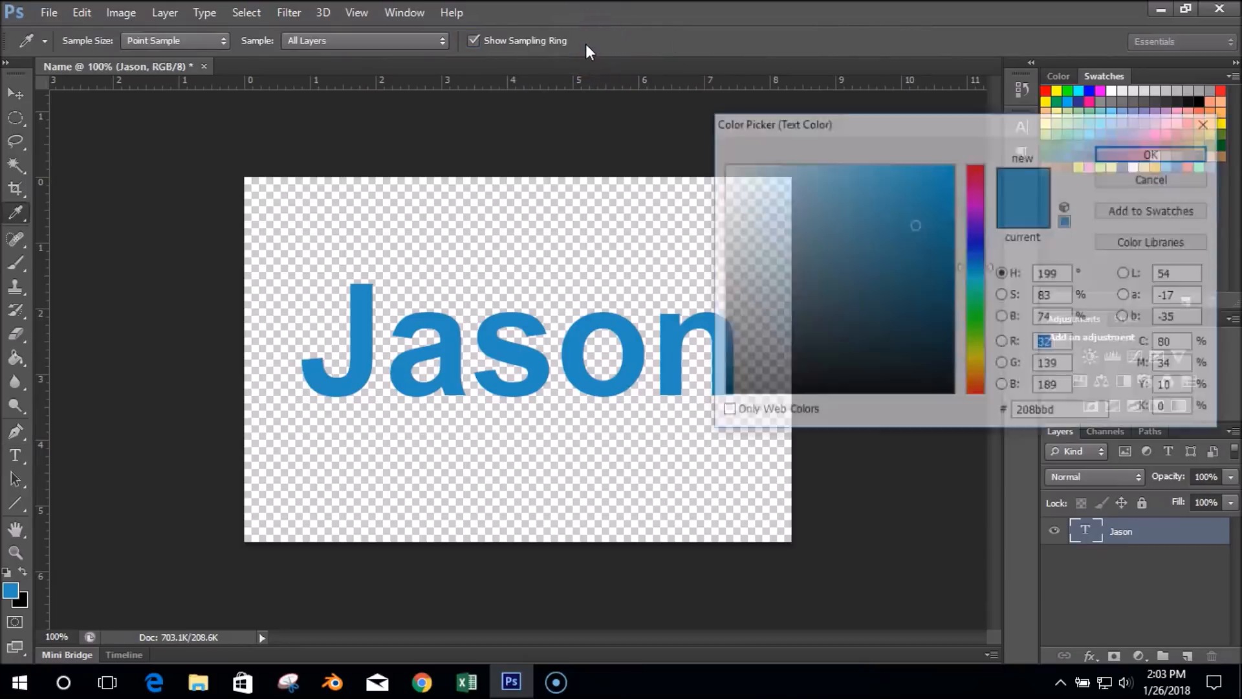
pyautogui.moveTo(899, 129); pyautogui.dragTo(894, 78)
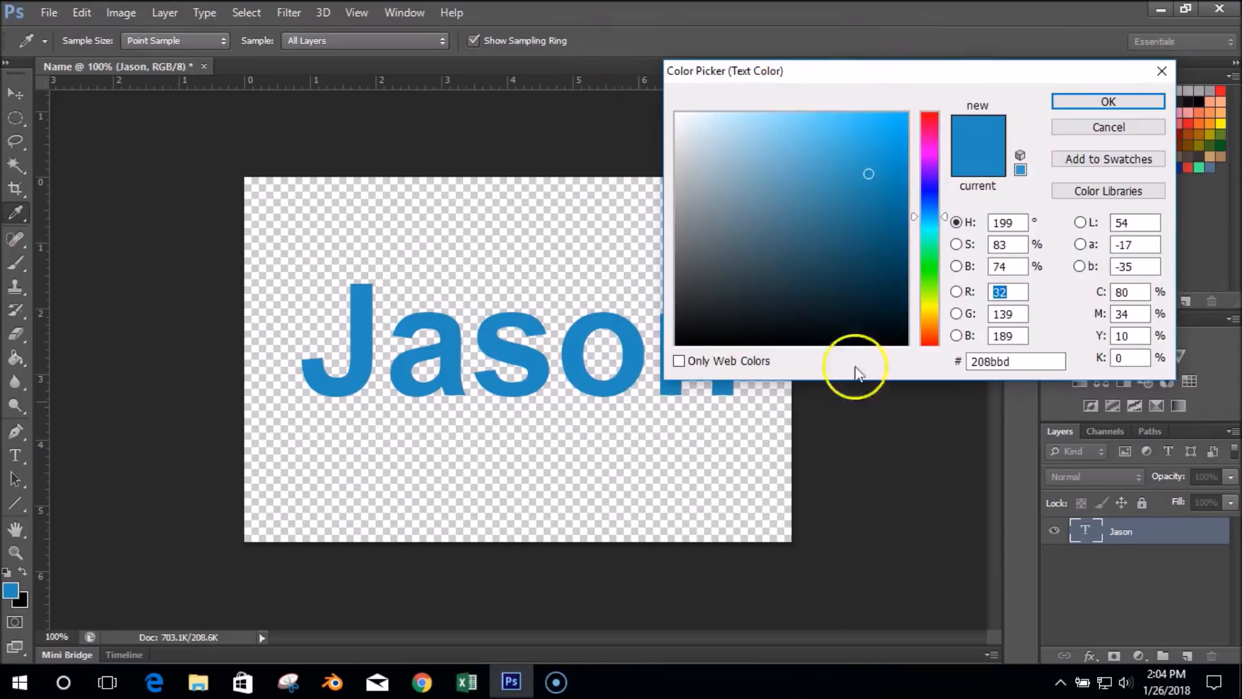
pyautogui.click(926, 266)
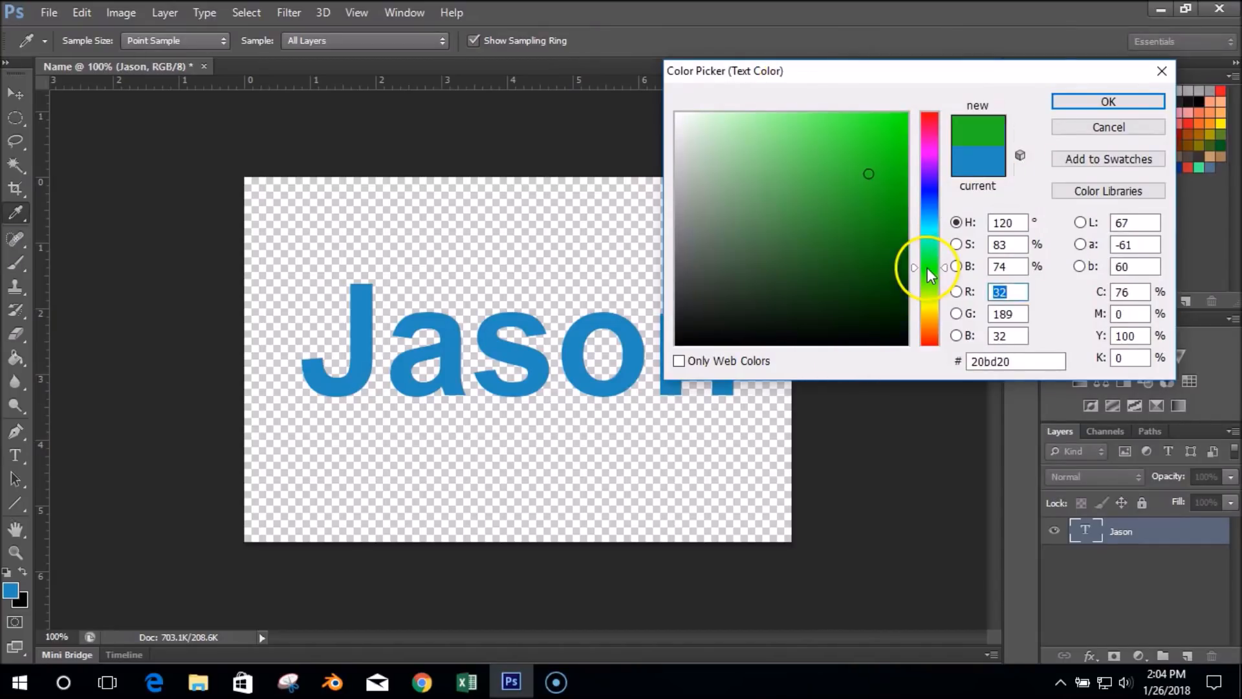
pyautogui.click(1077, 98)
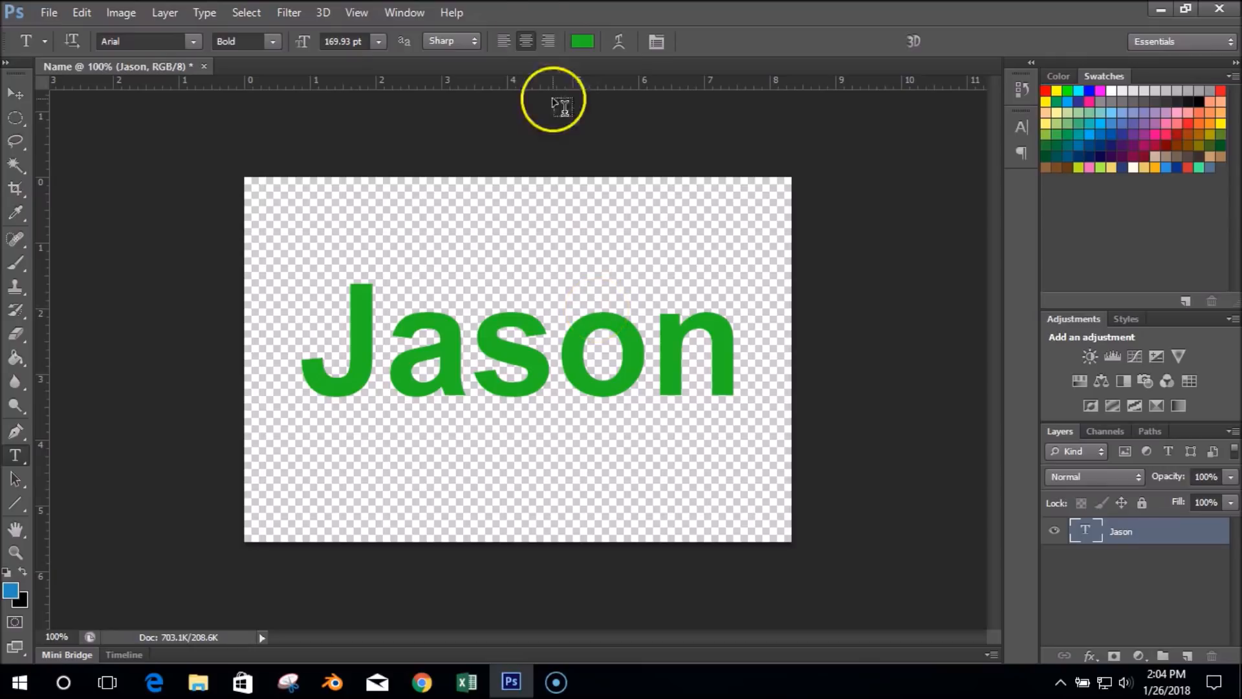
# Step: Recolour the name text orange
pyautogui.click(583, 40)
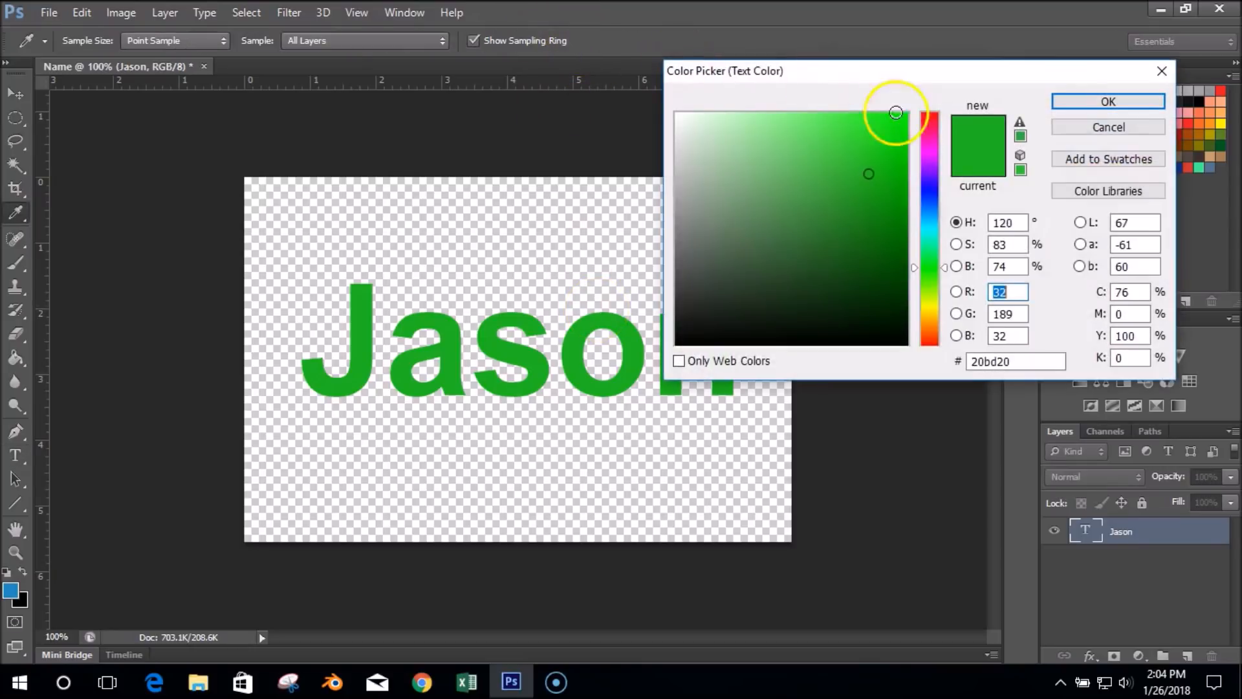
pyautogui.click(926, 197)
pyautogui.click(873, 144)
pyautogui.moveTo(928, 279); pyautogui.dragTo(930, 327)
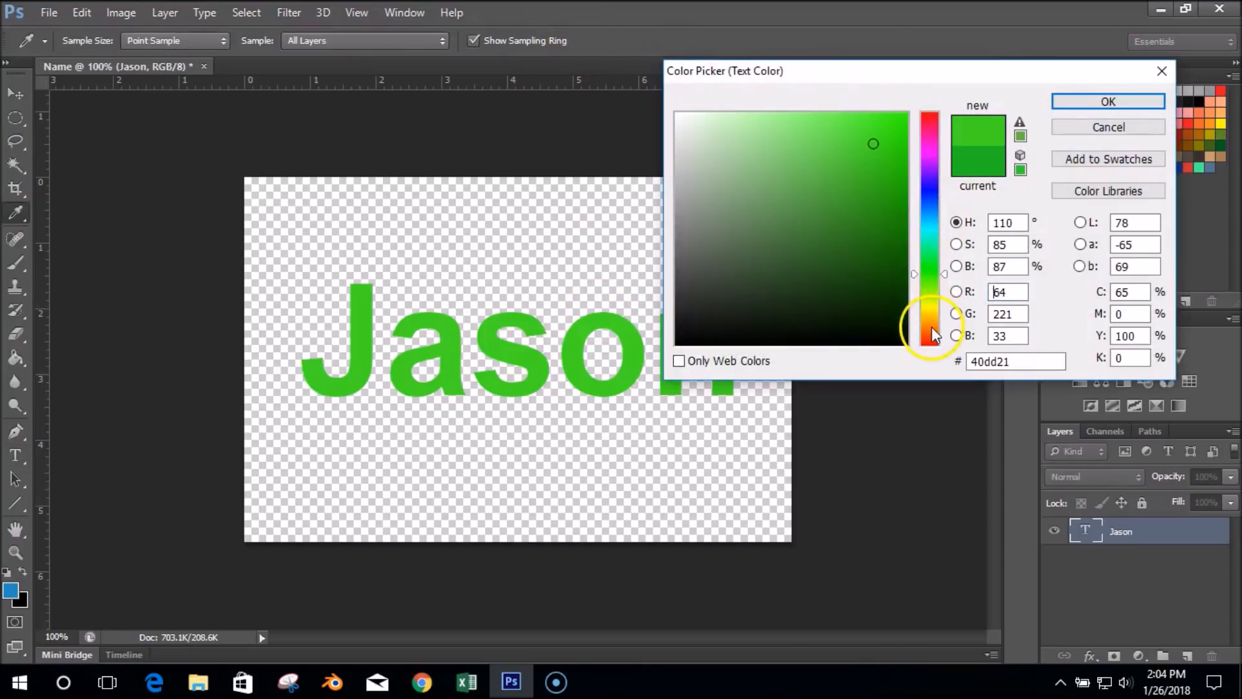
pyautogui.click(1133, 103)
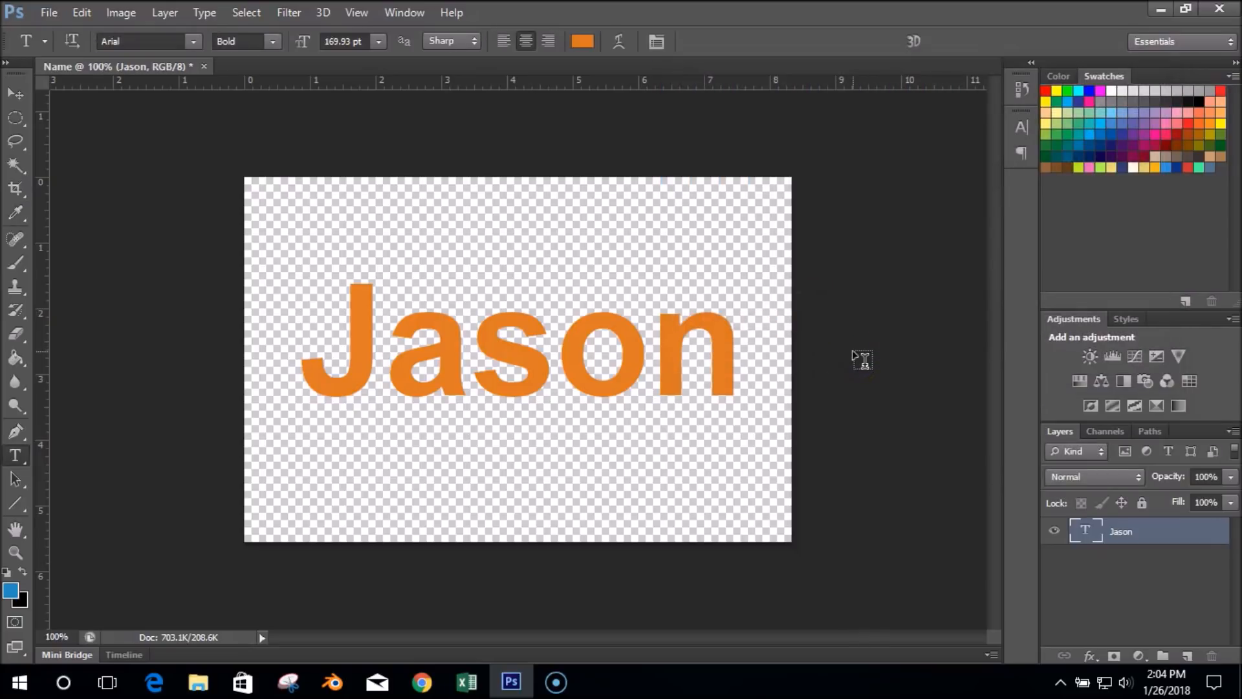
# Step: Give the name text a horizontal Arc warp with a bend of +19%
pyautogui.click(621, 41)
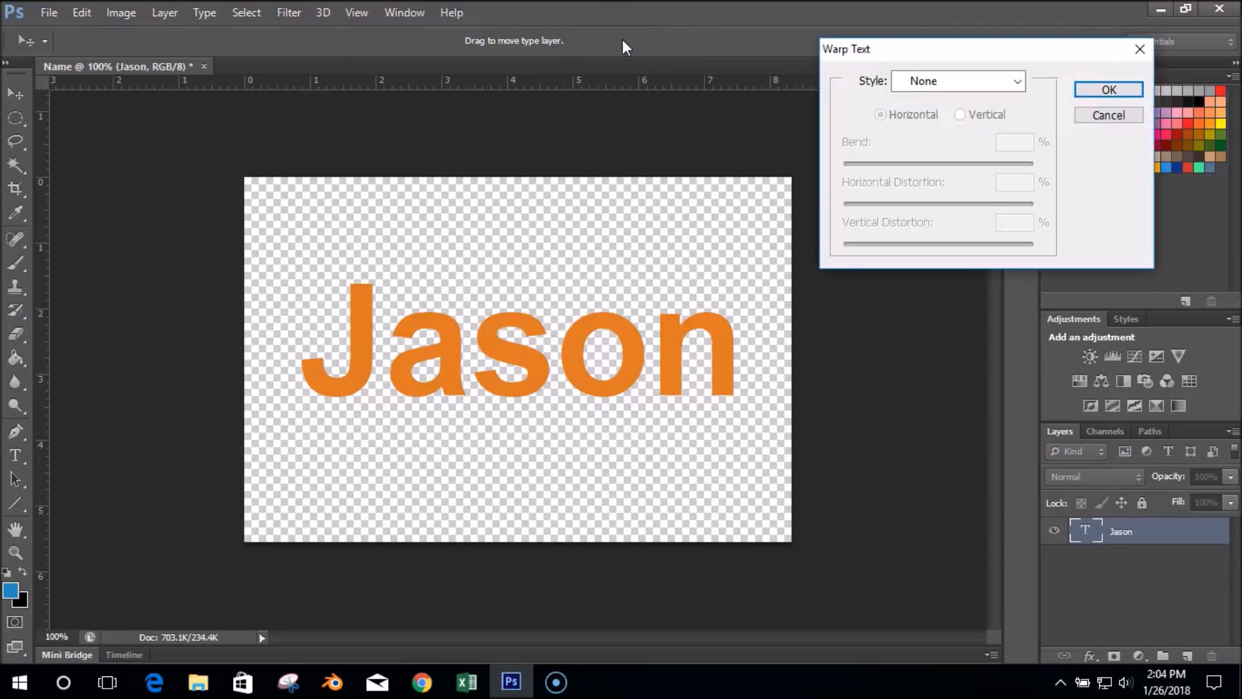
pyautogui.moveTo(1010, 54); pyautogui.dragTo(990, 100)
pyautogui.click(997, 130)
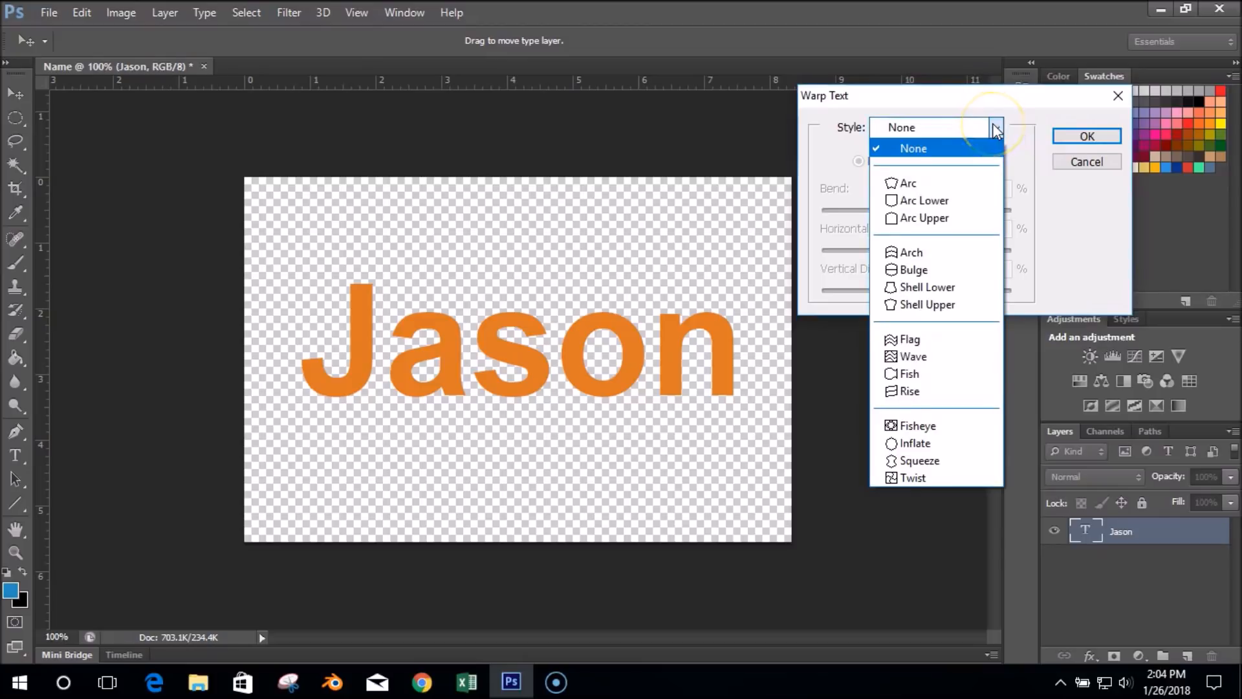
pyautogui.click(981, 190)
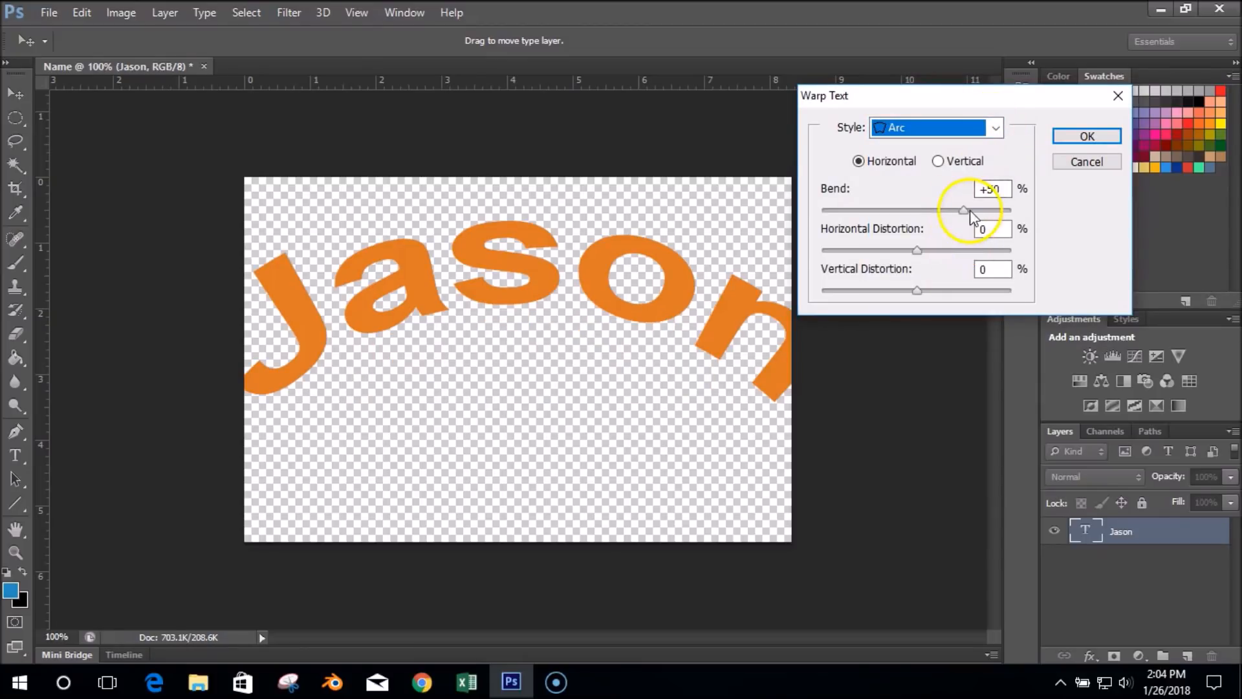
pyautogui.moveTo(965, 211); pyautogui.dragTo(938, 202)
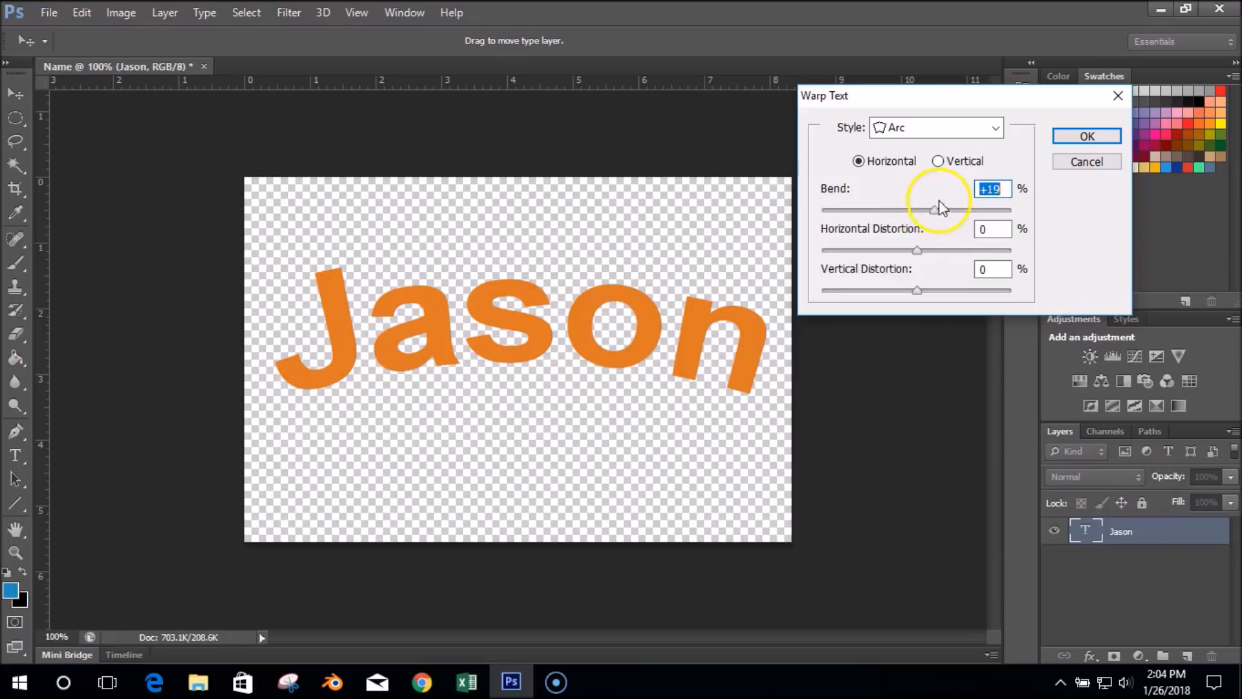
# Step: Try the Arc warp vertically, return it to horizontal, and set bend +10%, horizontal distortion -28% and vertical distortion -12%
pyautogui.click(938, 162)
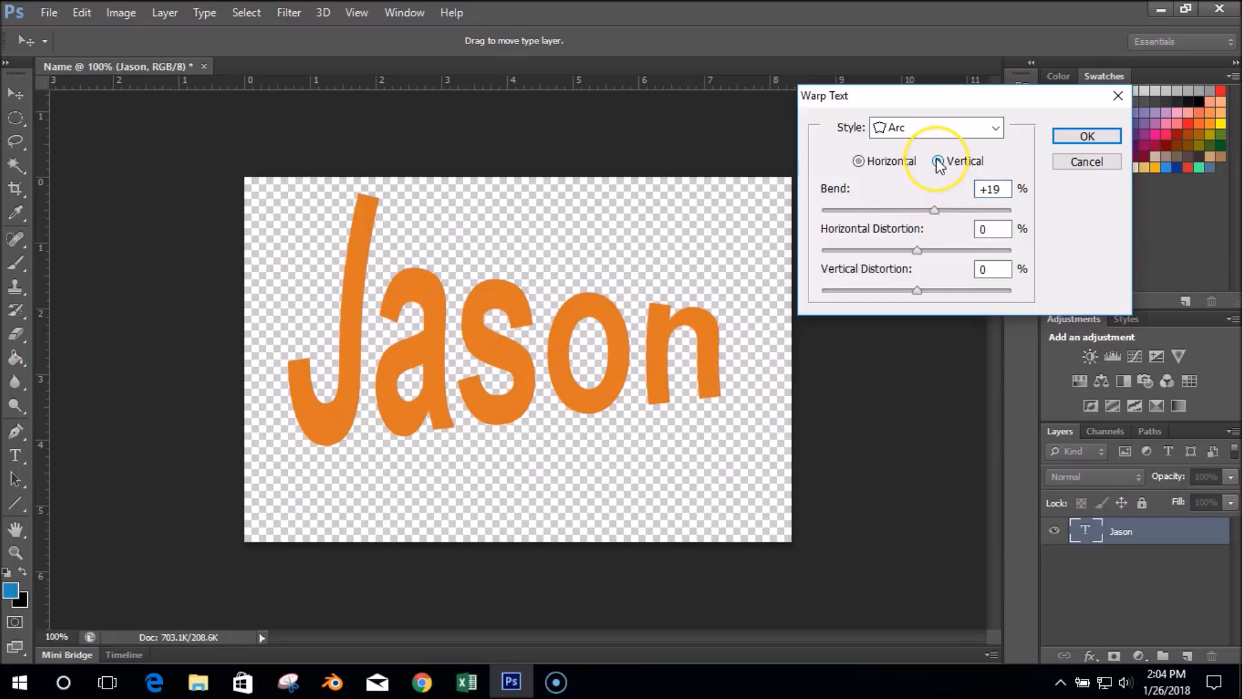
pyautogui.moveTo(907, 209); pyautogui.dragTo(905, 290)
pyautogui.click(858, 162)
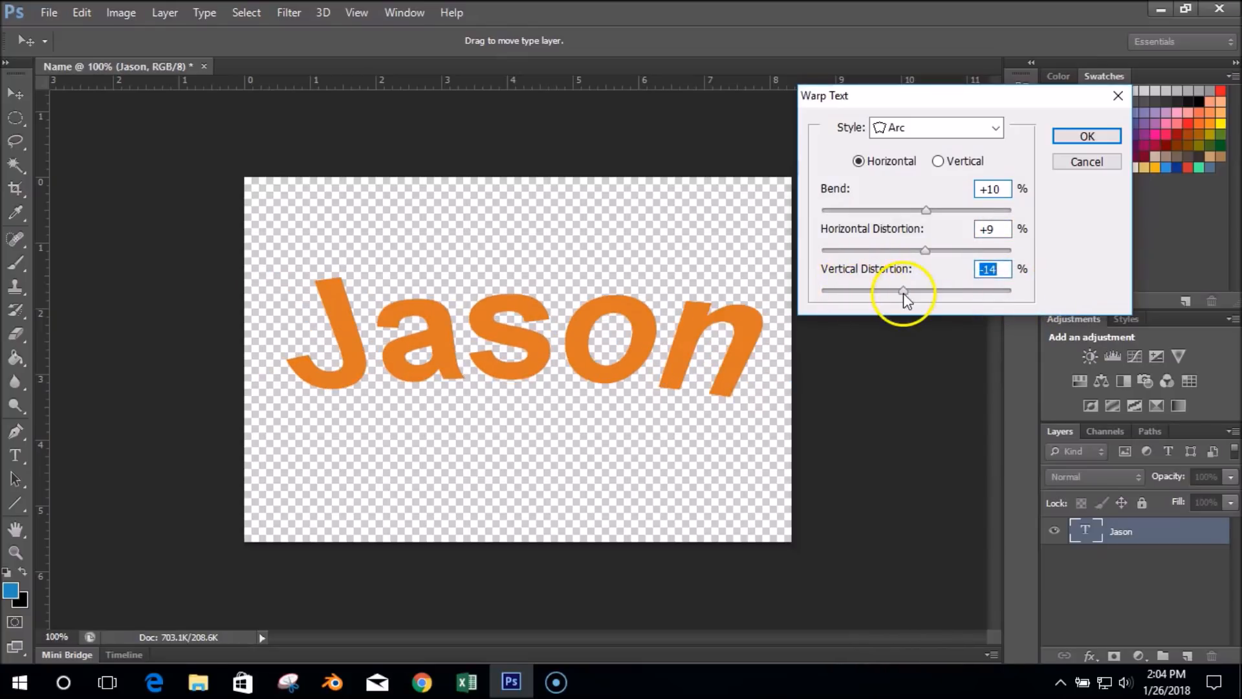
pyautogui.moveTo(923, 248); pyautogui.dragTo(891, 250)
# Step: Switch the name text's warp style to Bulge and set the bend to +22%
pyautogui.click(997, 127)
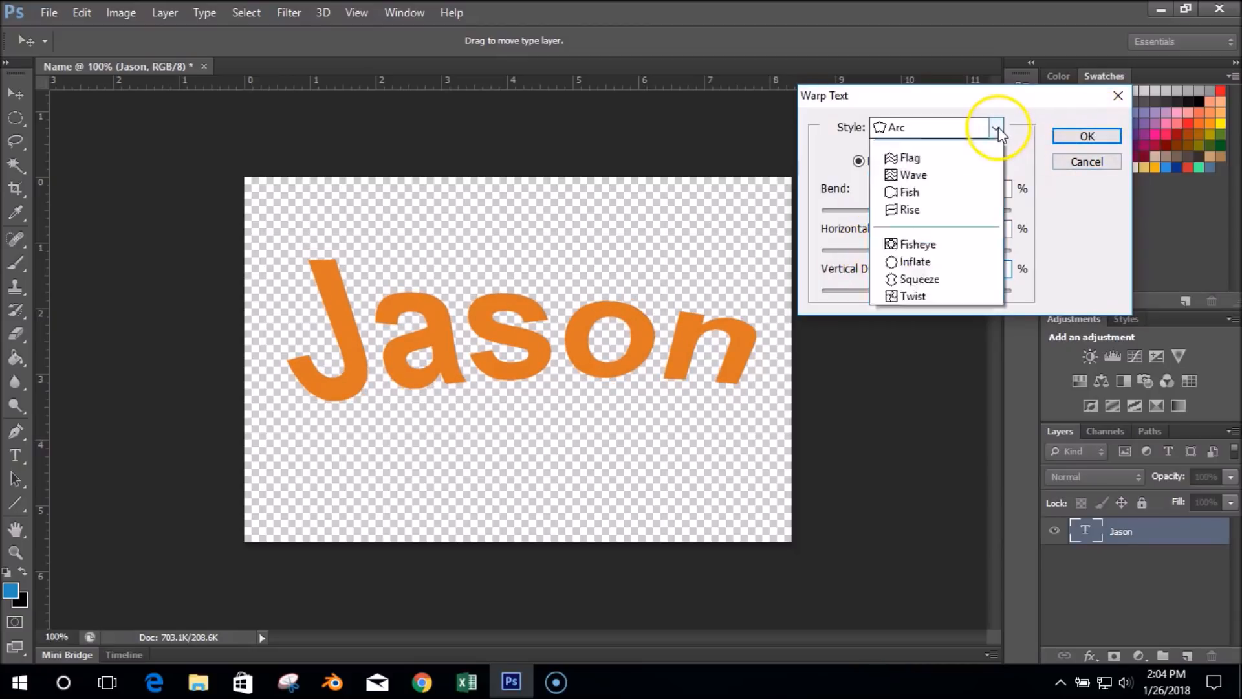
pyautogui.click(970, 269)
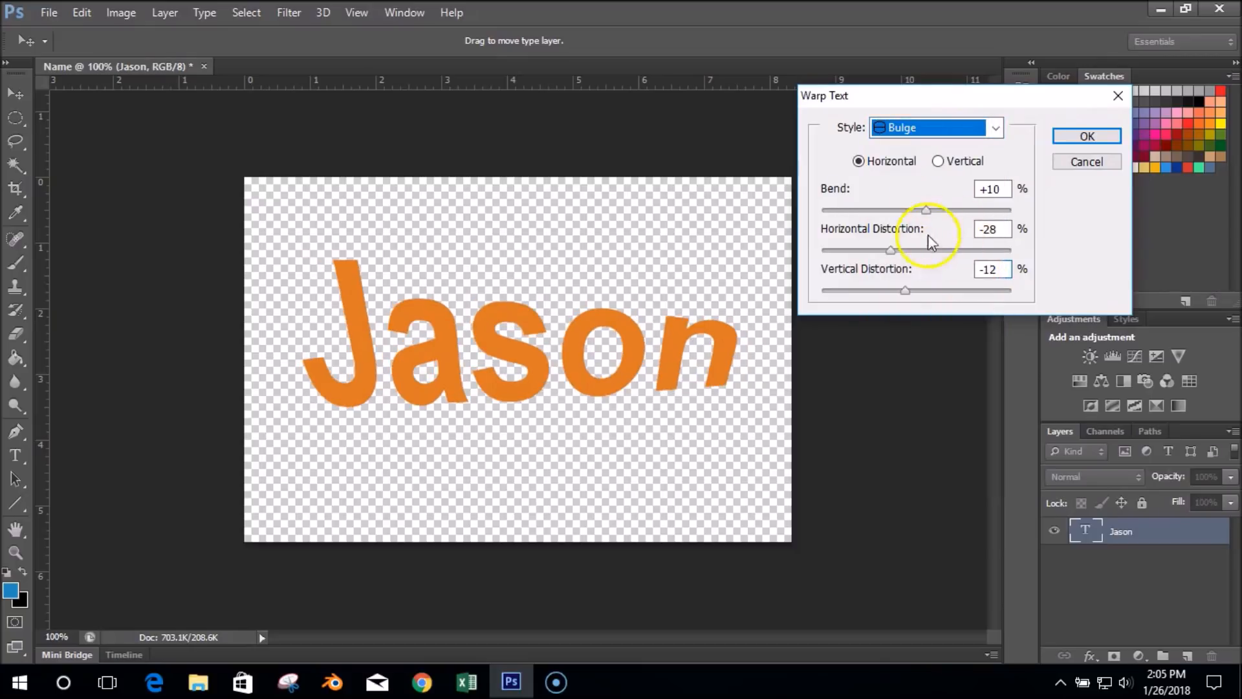
pyautogui.click(946, 211)
pyautogui.moveTo(946, 211); pyautogui.dragTo(937, 211)
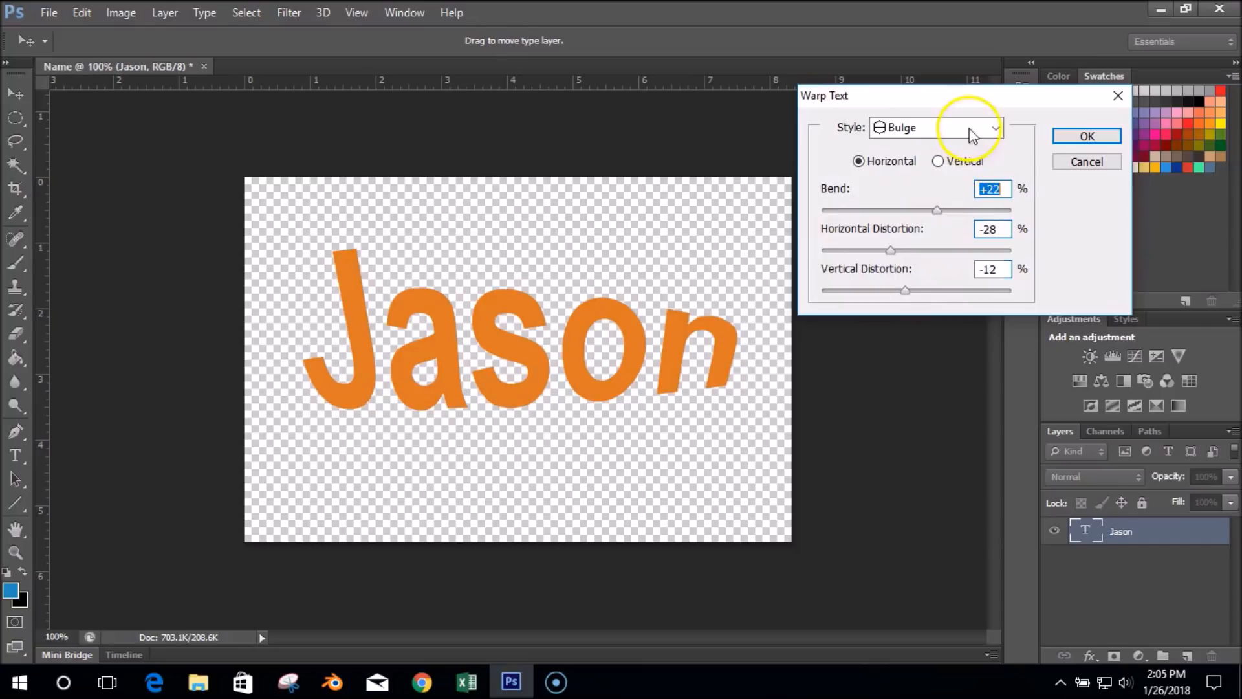
# Step: Try the Fish warp style on the name text, then apply the Squeeze style instead
pyautogui.click(994, 127)
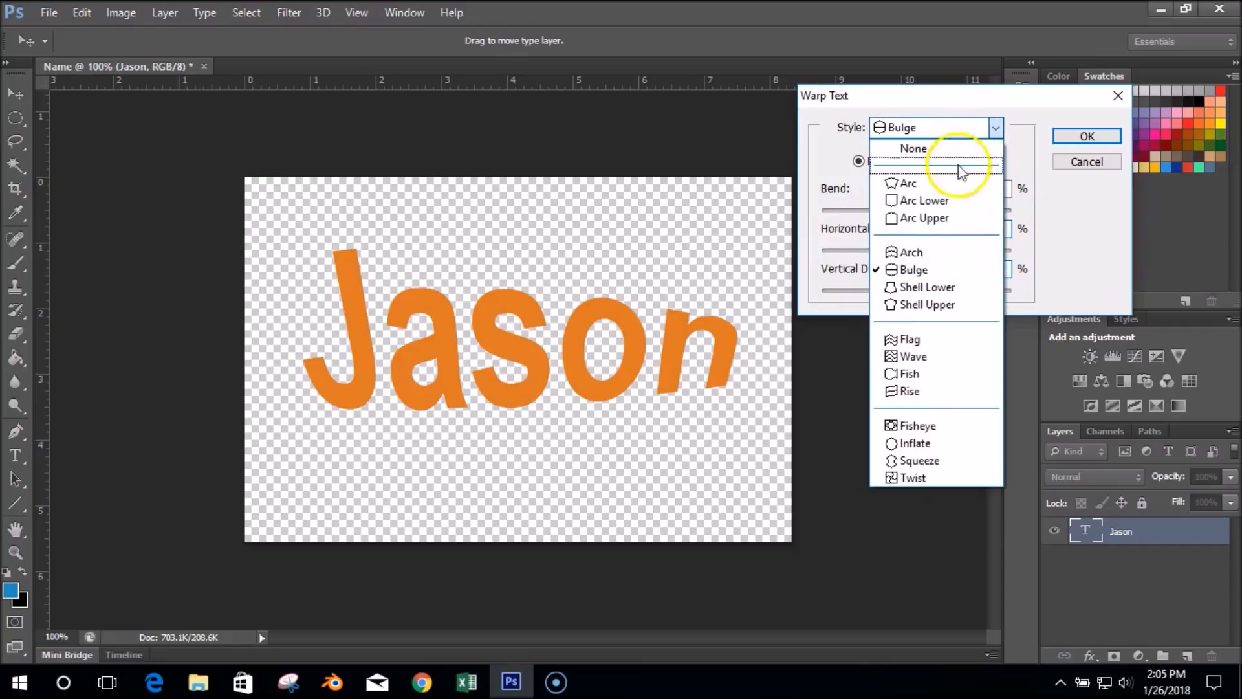
pyautogui.click(938, 374)
pyautogui.click(994, 127)
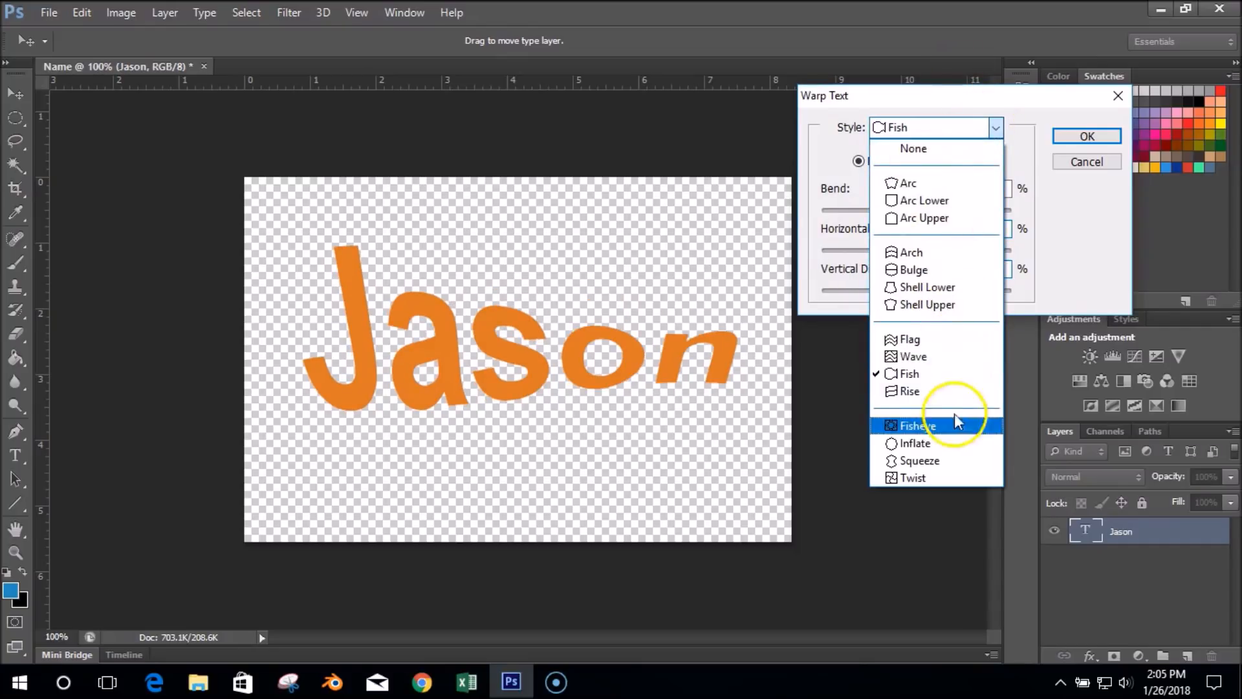
pyautogui.click(958, 460)
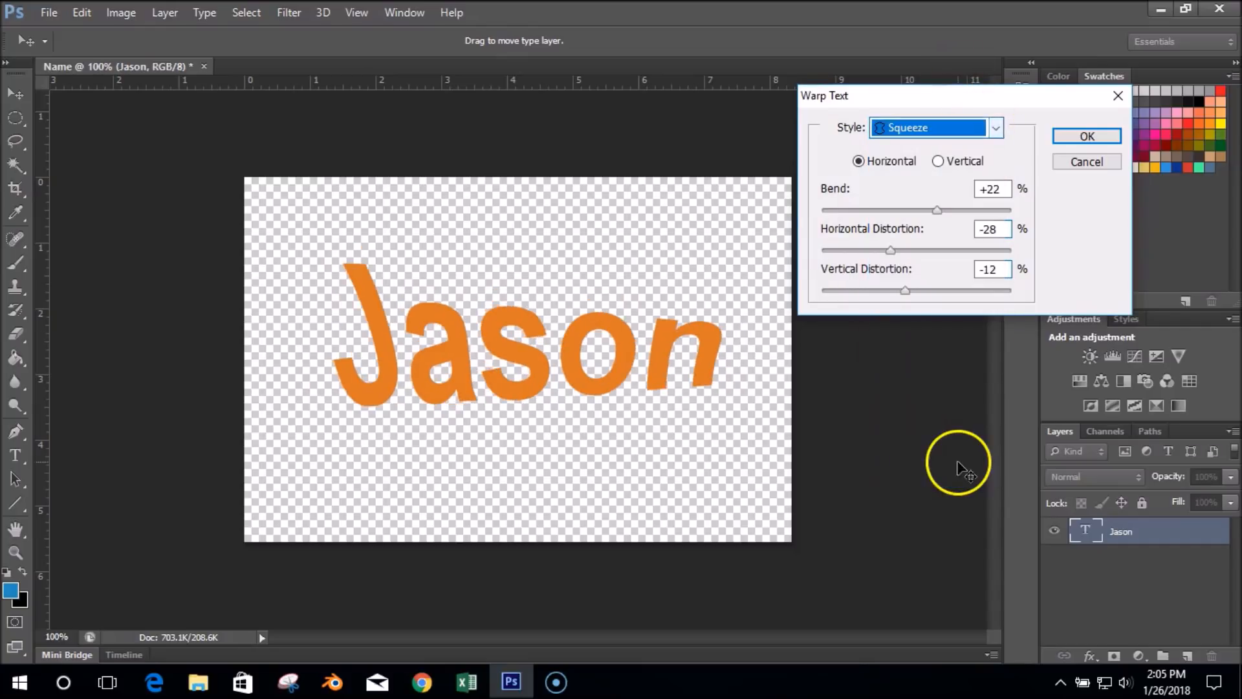
pyautogui.click(1103, 136)
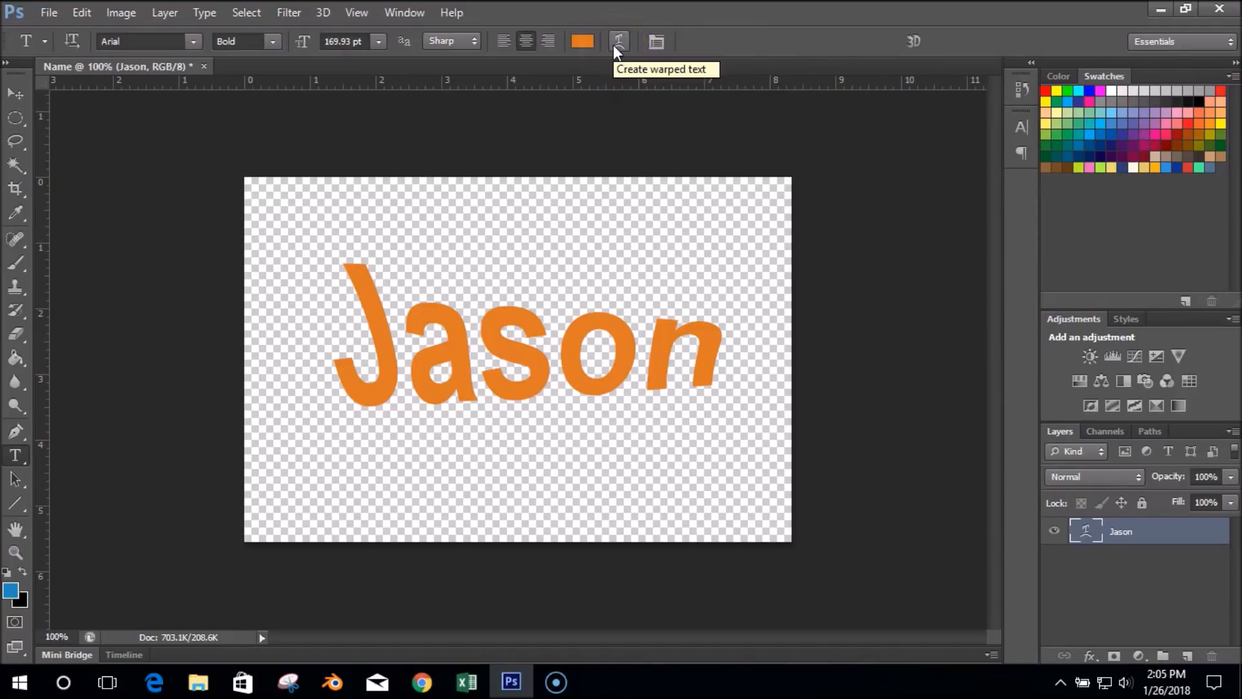
# Step: Open the detailed character settings, try leading of 12 pt and 24 pt on the name text, and return it to Auto
pyautogui.click(654, 39)
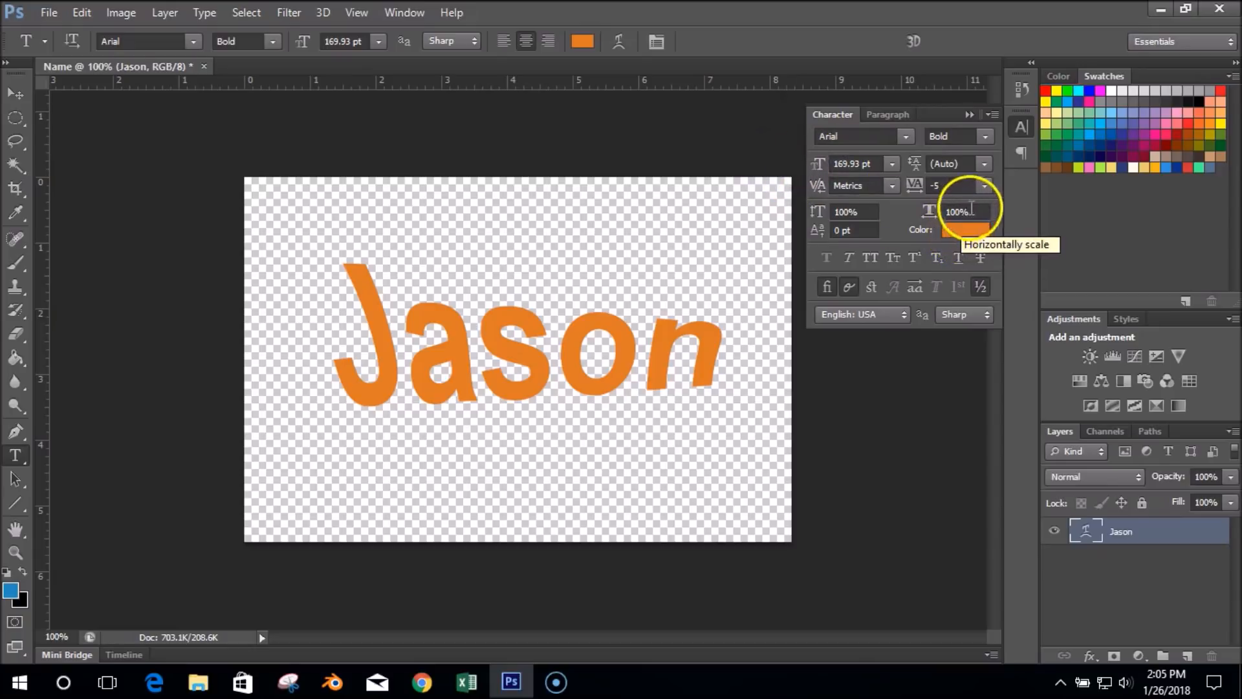
pyautogui.click(984, 163)
pyautogui.click(987, 310)
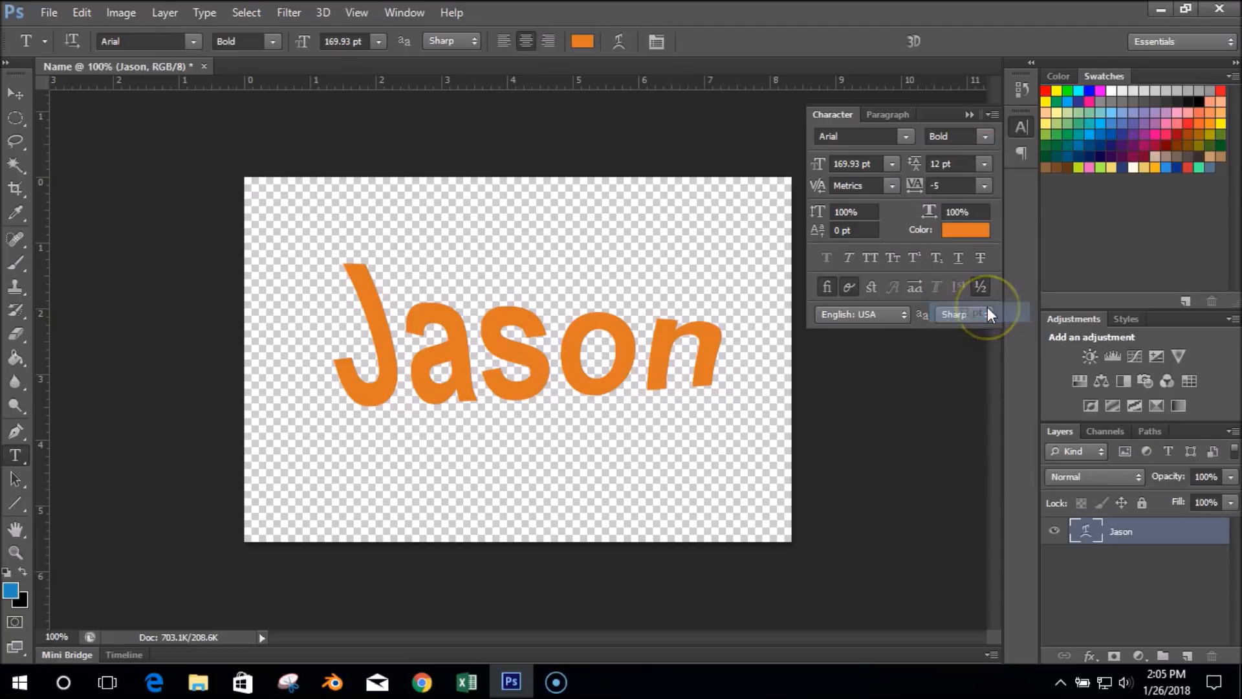
pyautogui.click(985, 165)
pyautogui.click(985, 211)
pyautogui.click(985, 167)
pyautogui.click(972, 373)
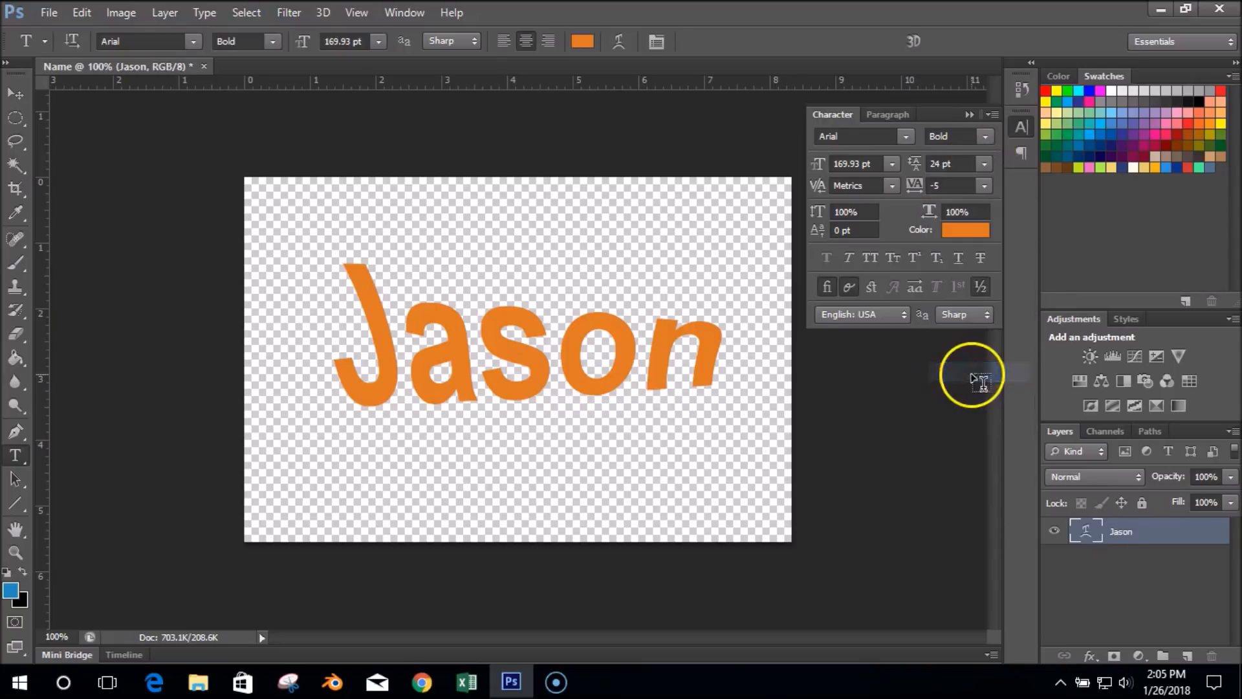
pyautogui.click(983, 167)
pyautogui.click(996, 184)
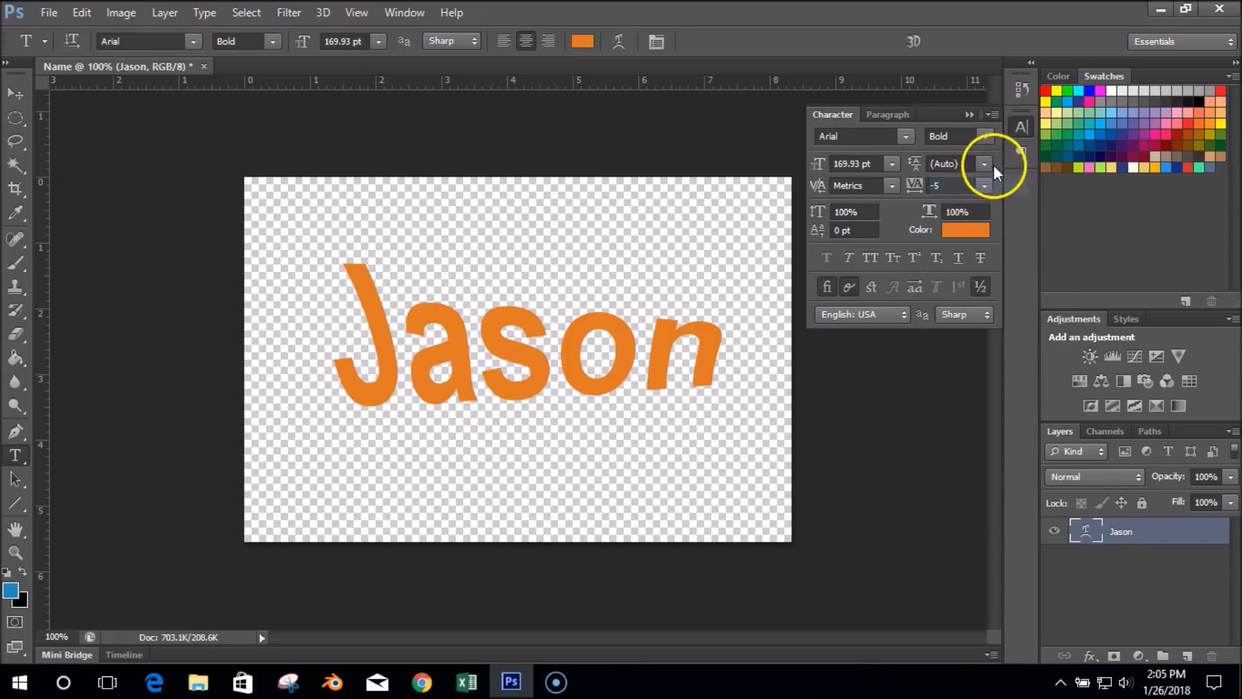
# Step: Review the kerning options for the name text and keep Metrics
pyautogui.click(891, 186)
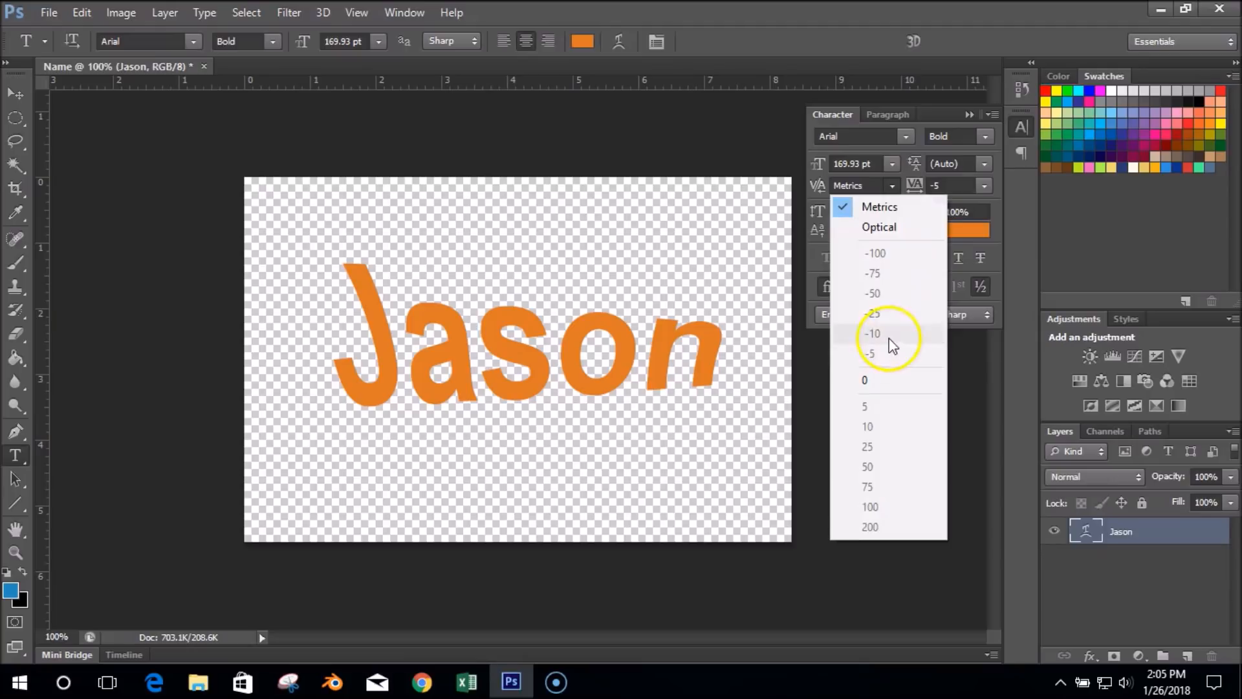
pyautogui.click(874, 205)
pyautogui.click(892, 187)
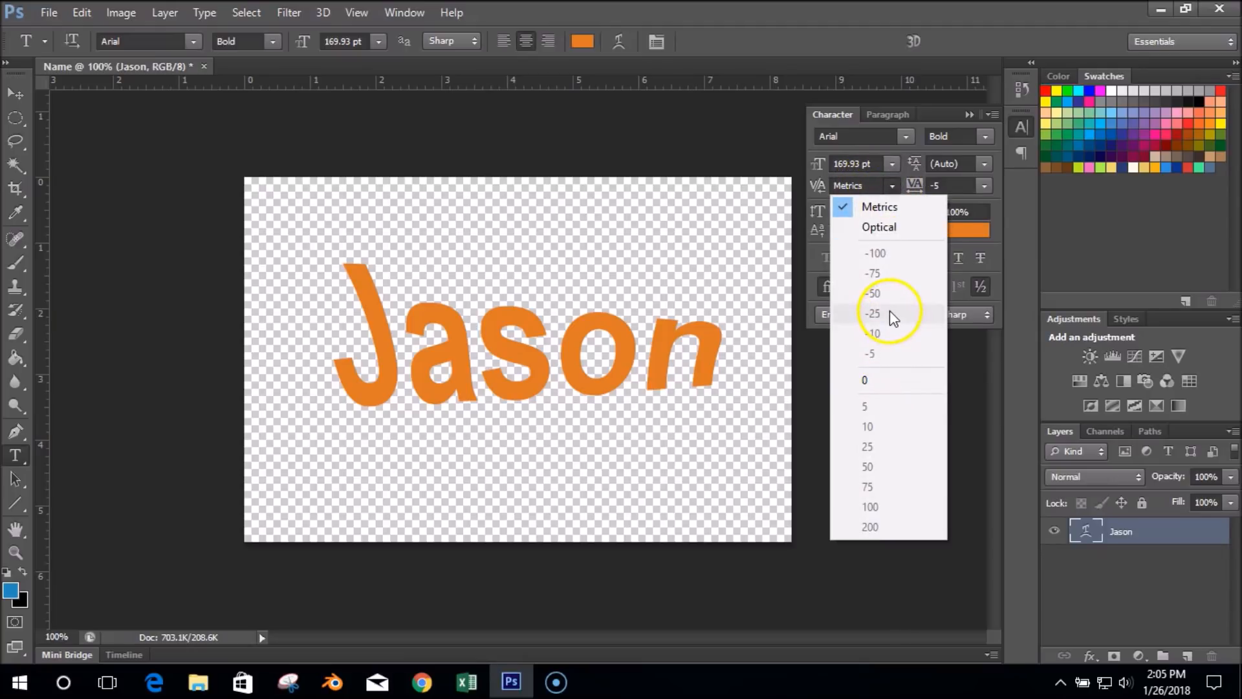
pyautogui.click(719, 268)
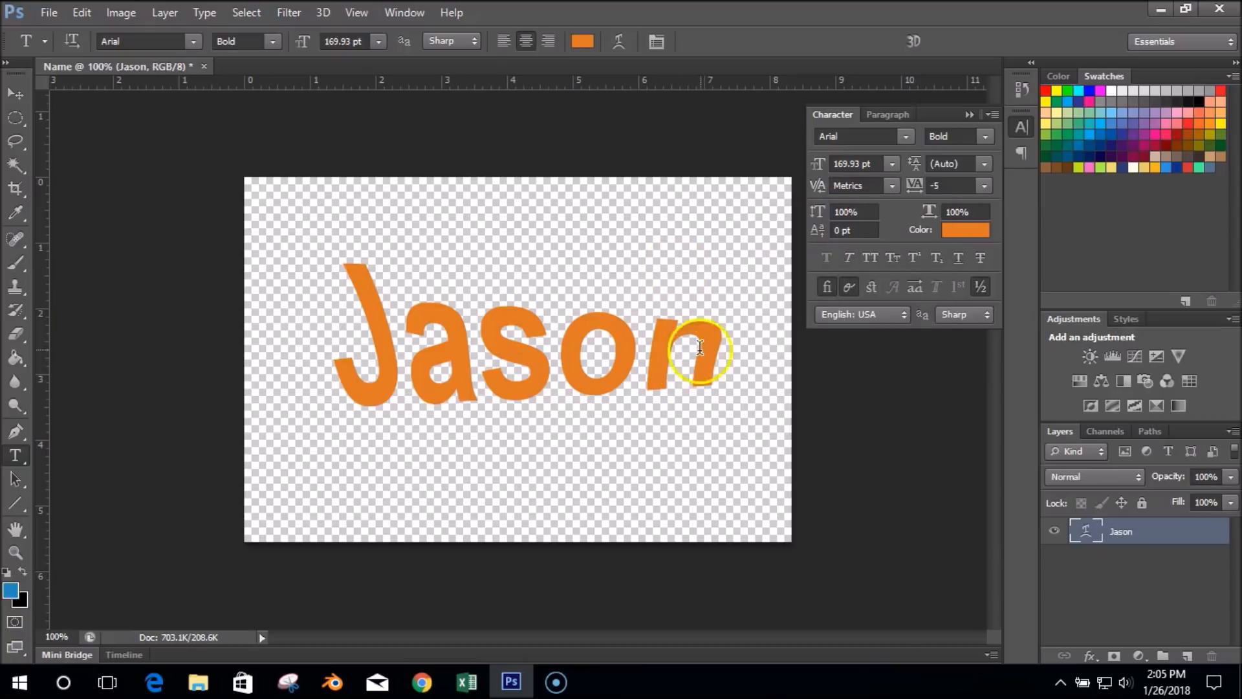
# Step: Select all the letters of the name text and choose Metrics kerning for them
pyautogui.moveTo(700, 348); pyautogui.dragTo(313, 311)
pyautogui.click(892, 187)
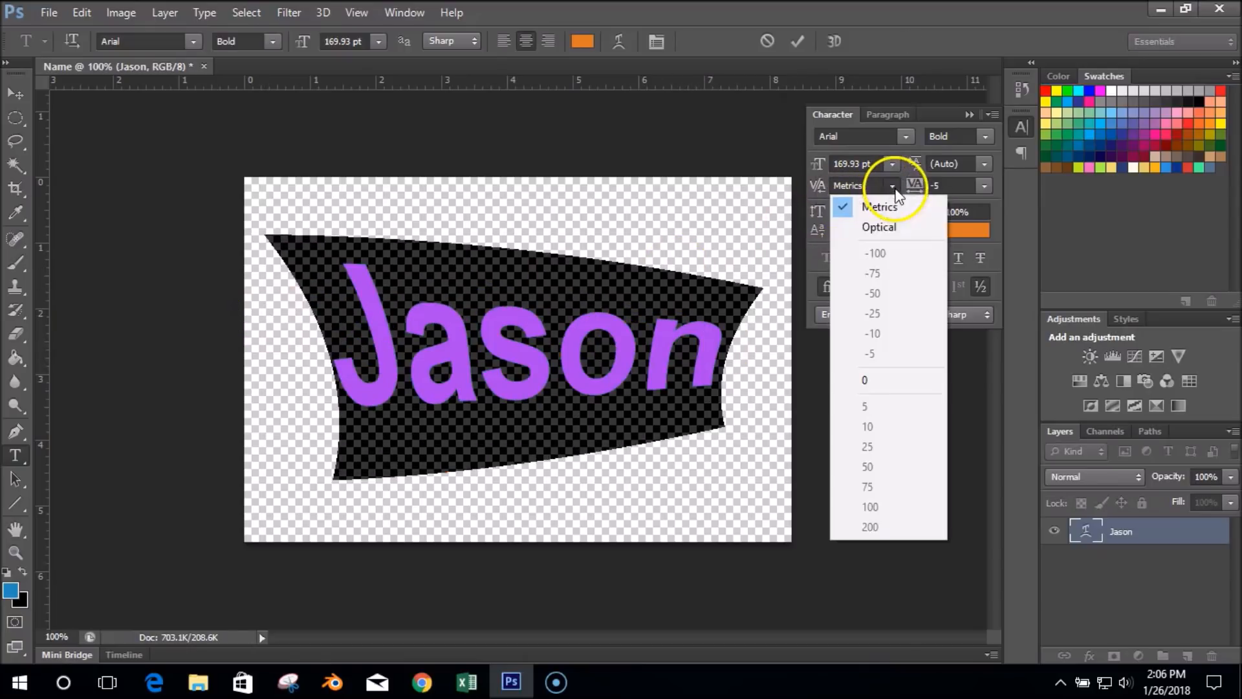
pyautogui.click(896, 202)
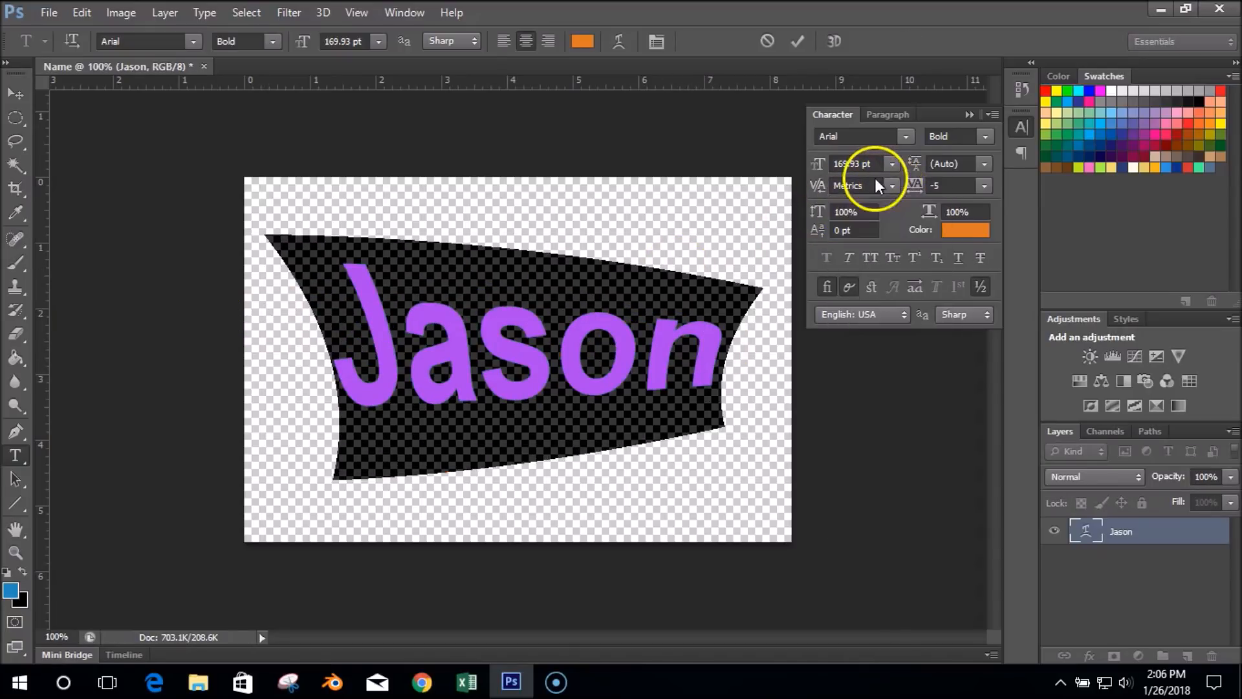
# Step: Try tracking values of 10, -10 and 100 on the name text, settling on -75
pyautogui.click(957, 185)
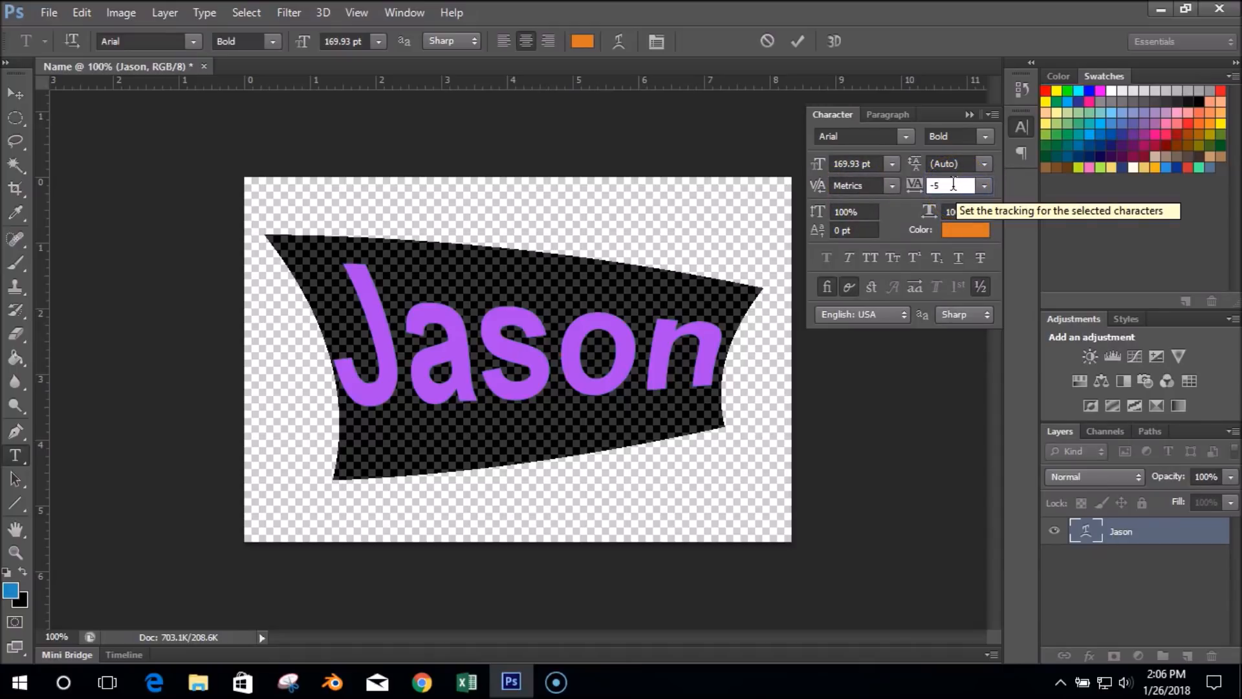
pyautogui.click(983, 186)
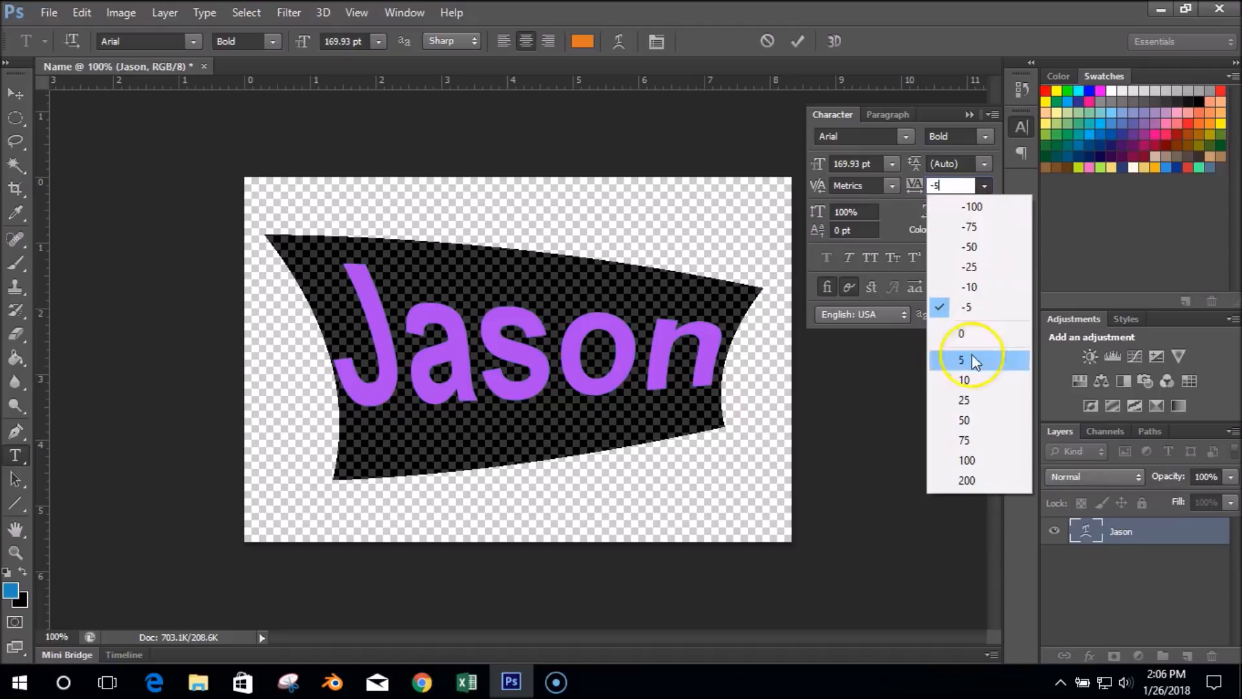
pyautogui.click(968, 381)
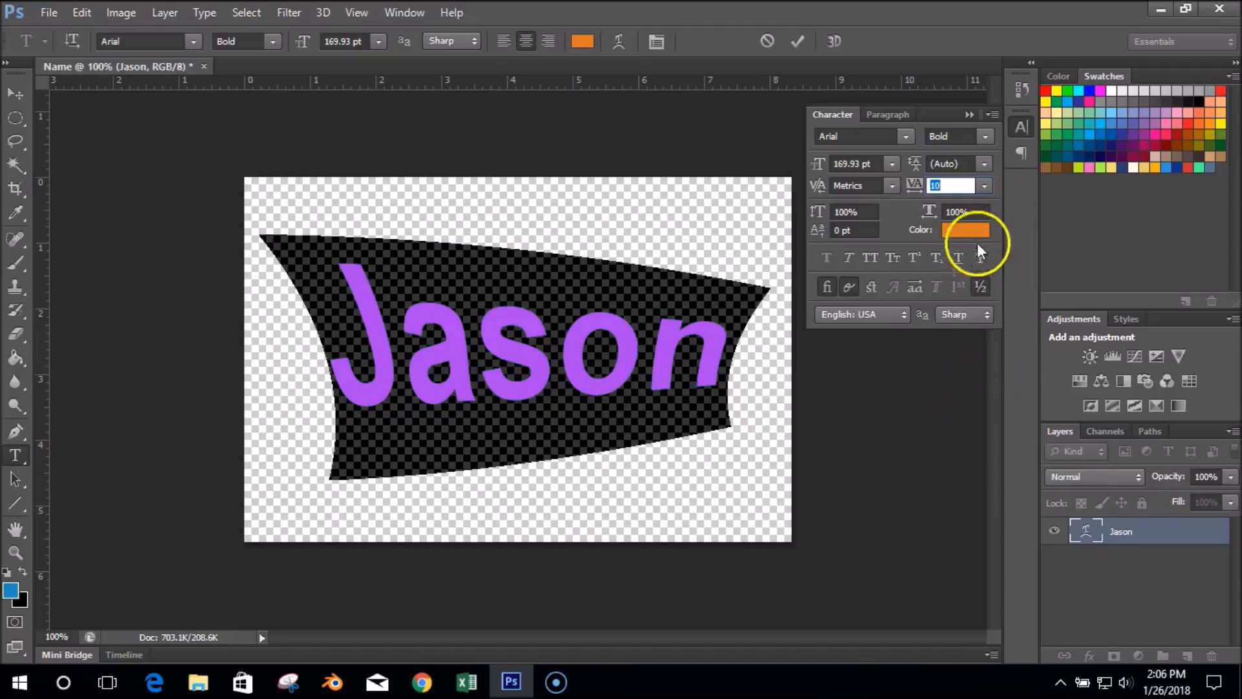
pyautogui.click(983, 188)
pyautogui.click(981, 287)
pyautogui.click(986, 187)
pyautogui.click(986, 229)
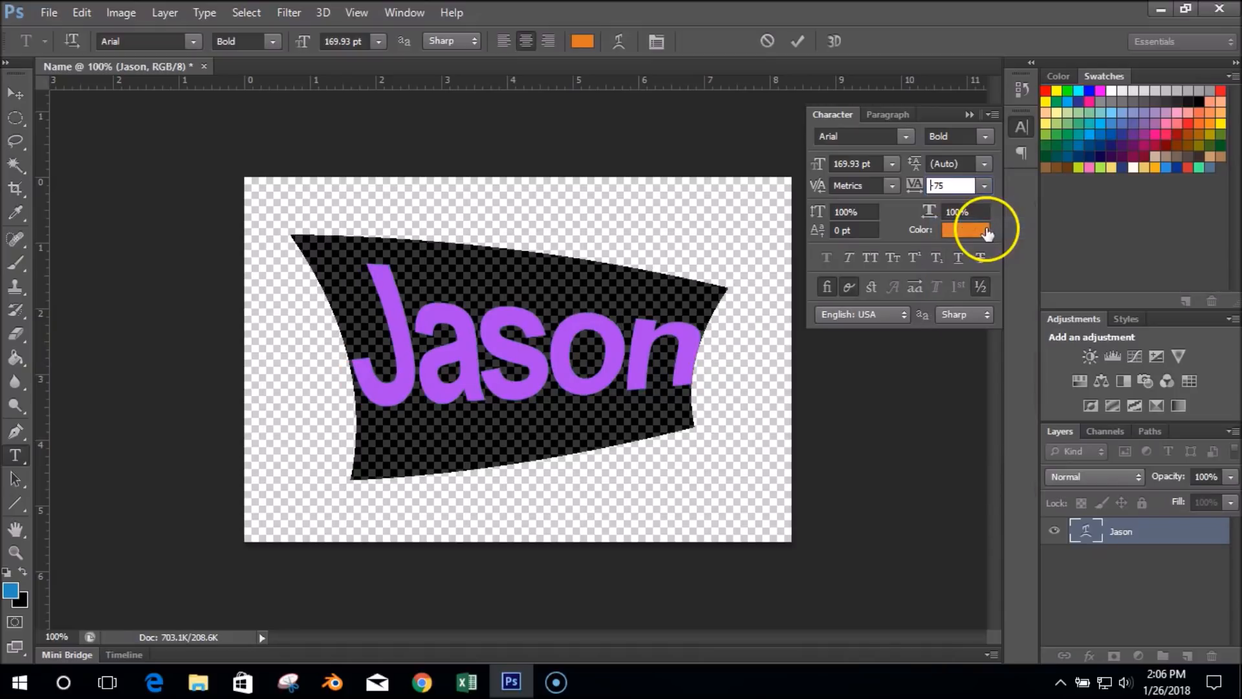
pyautogui.click(983, 187)
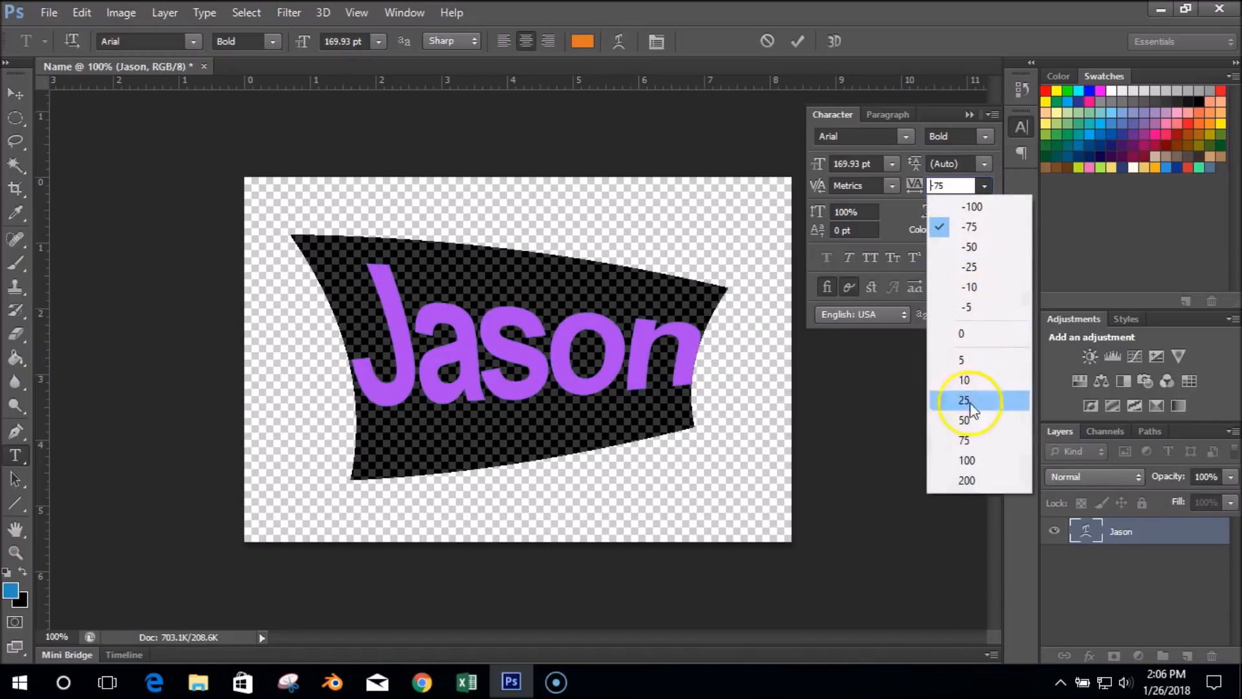
pyautogui.click(967, 460)
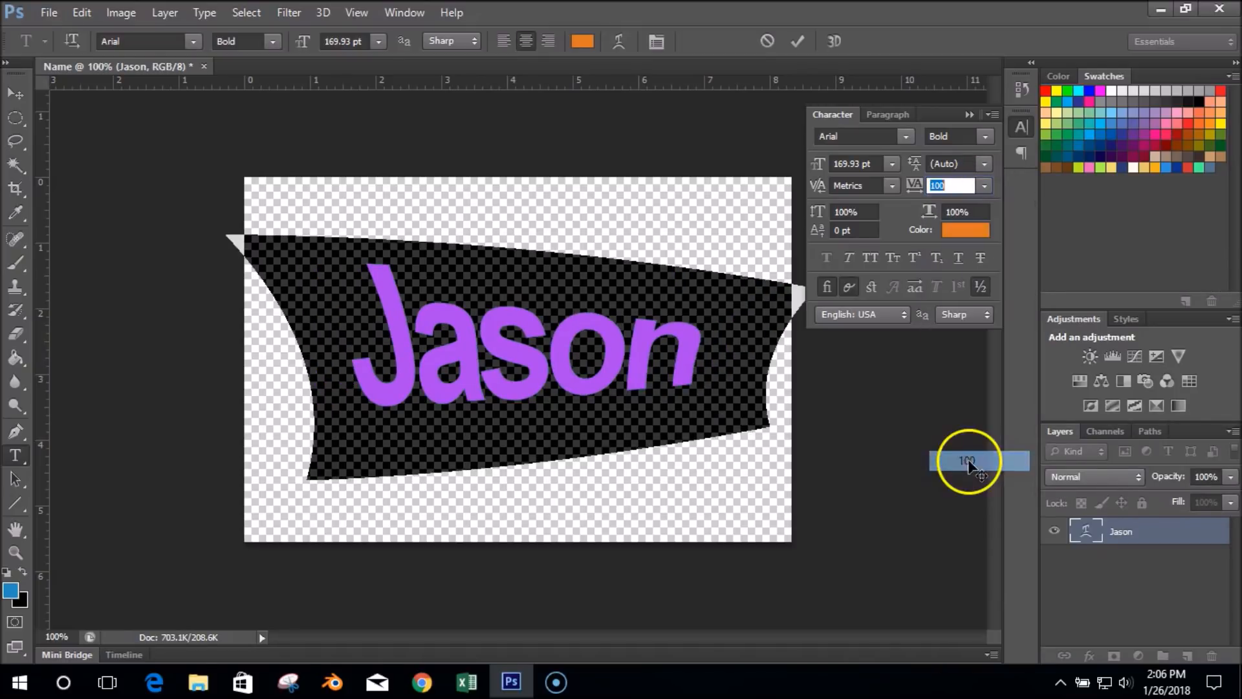
pyautogui.click(983, 187)
pyautogui.click(975, 227)
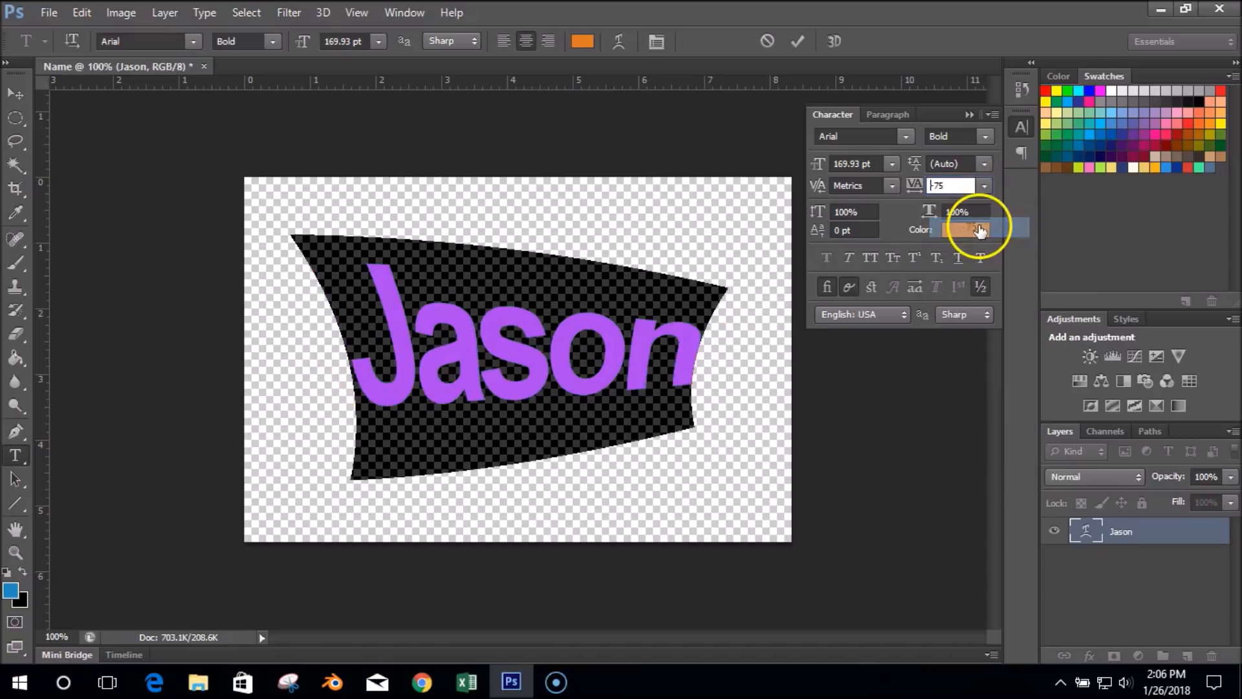
# Step: Scale the name text's characters to 150% vertically and 90% horizontally
pyautogui.click(847, 211)
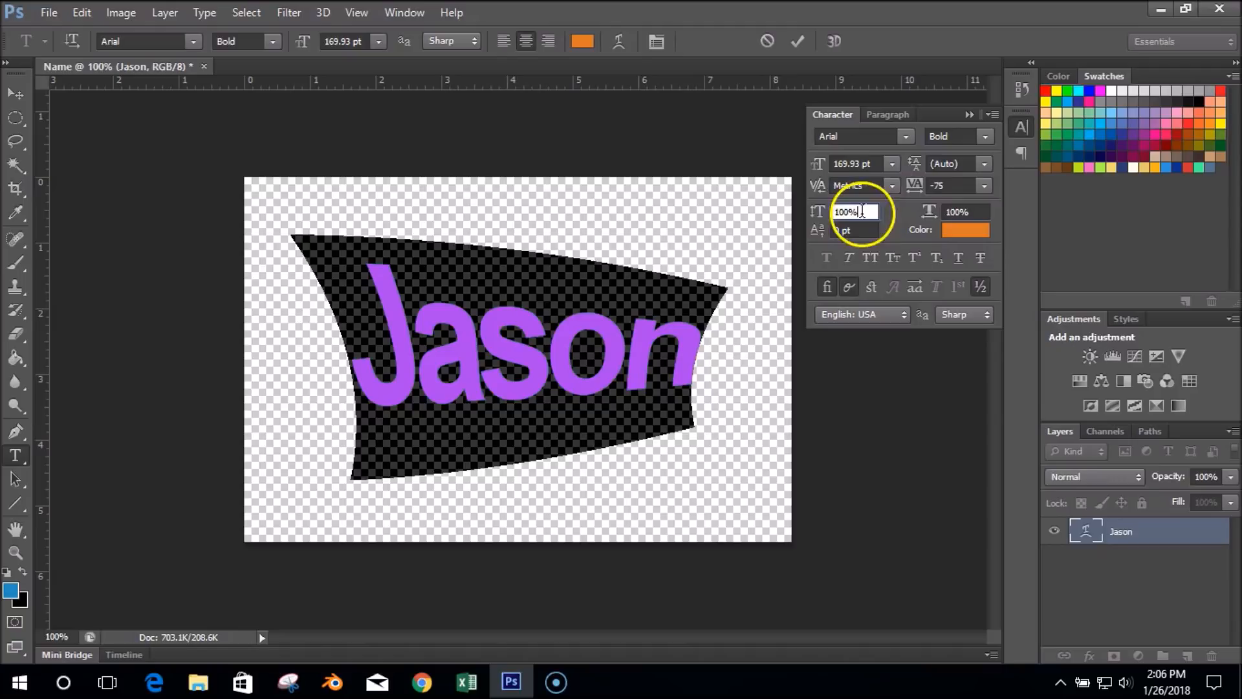
pyautogui.moveTo(828, 215); pyautogui.dragTo(865, 211)
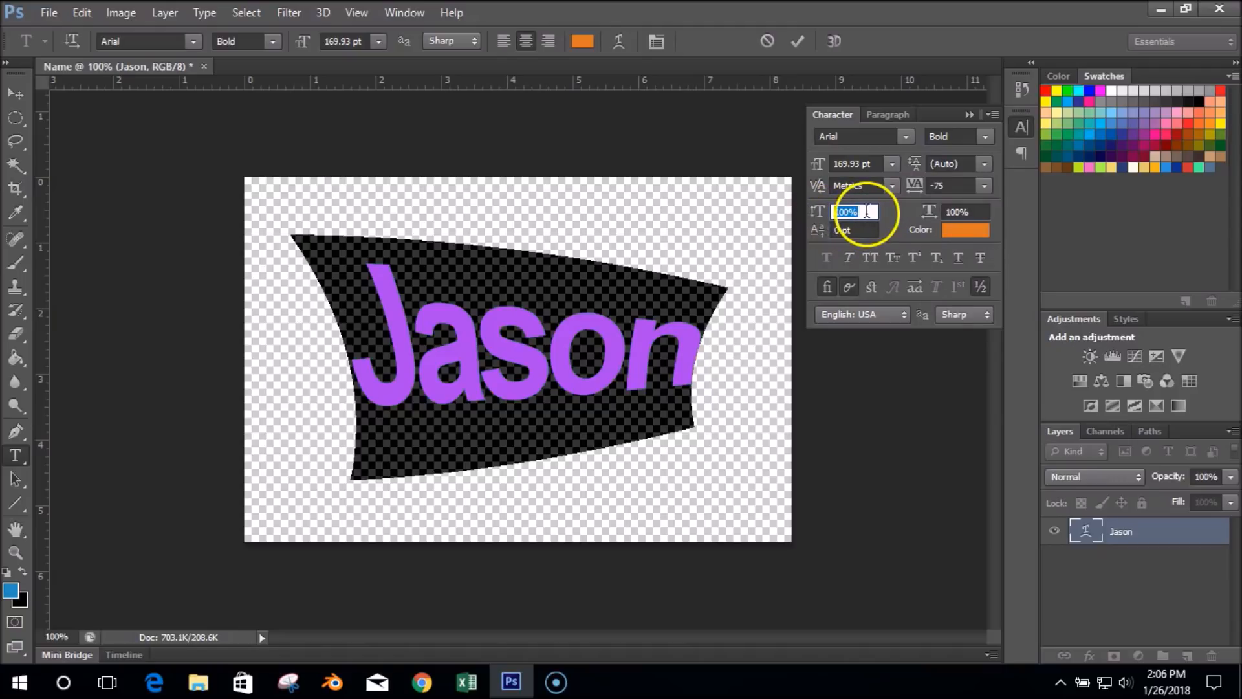
pyautogui.write('150')
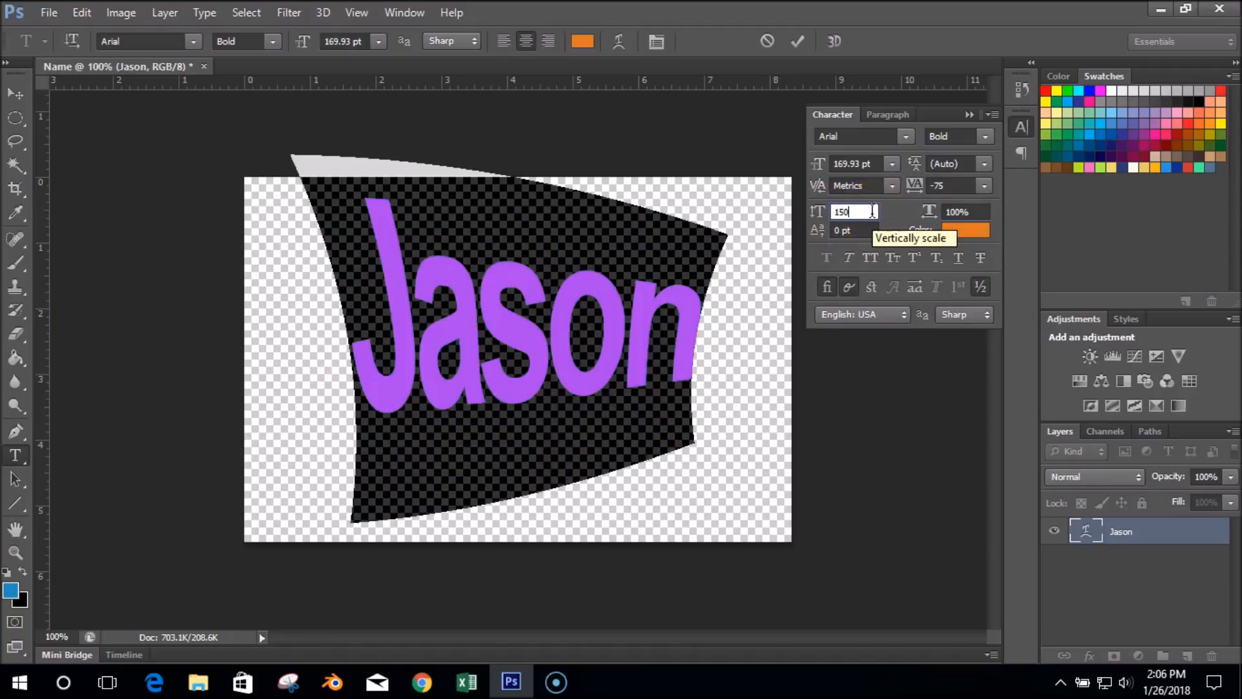
pyautogui.press('Return')
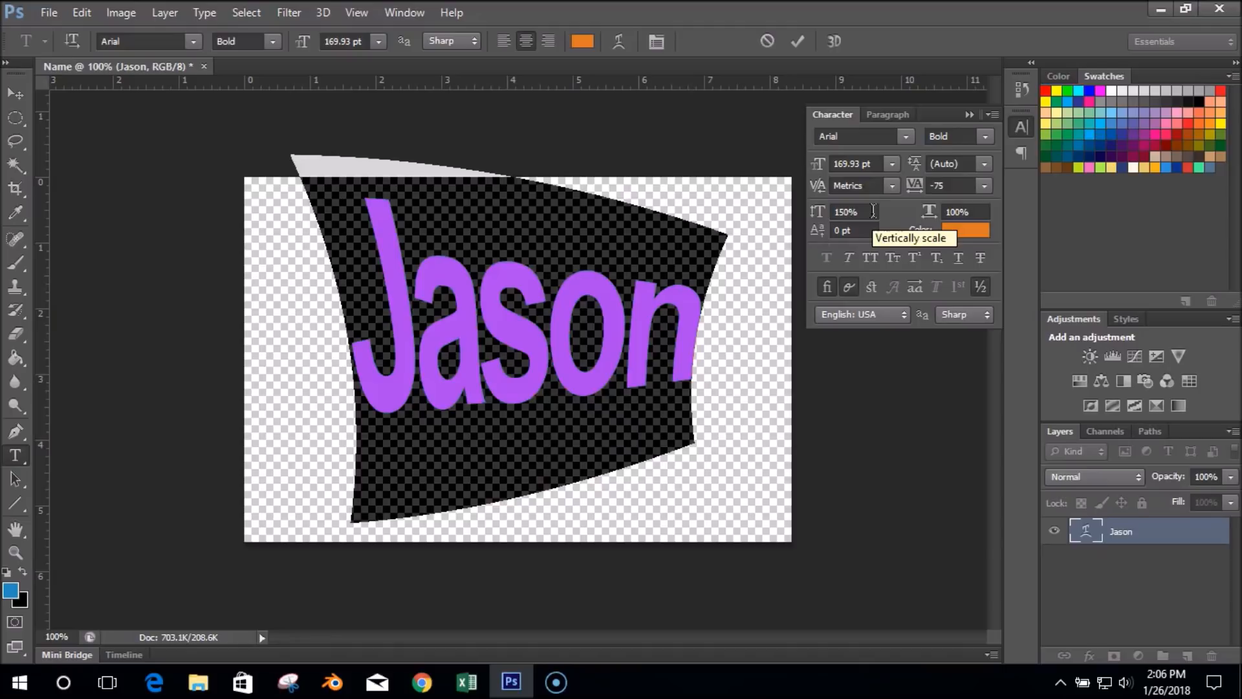
pyautogui.click(971, 212)
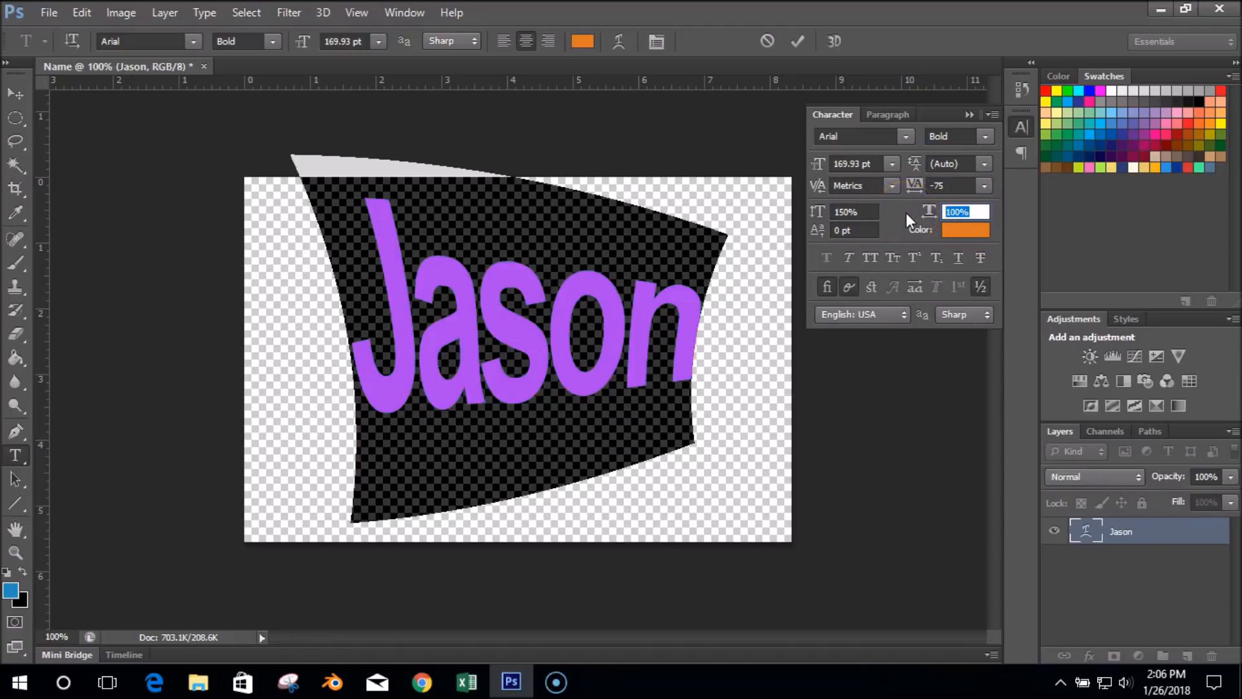
pyautogui.write('90')
pyautogui.click(941, 212)
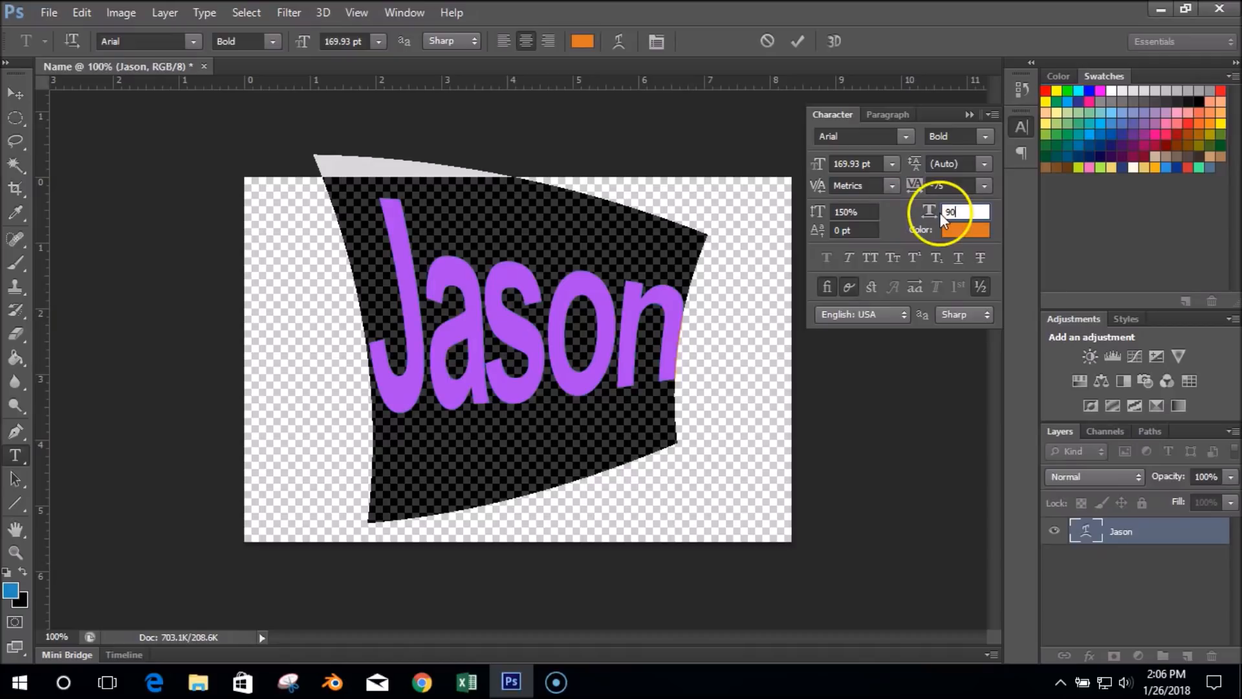
# Step: Try faux italic, all caps, small caps, subscript, underline and strikethrough on the name text
pyautogui.click(853, 257)
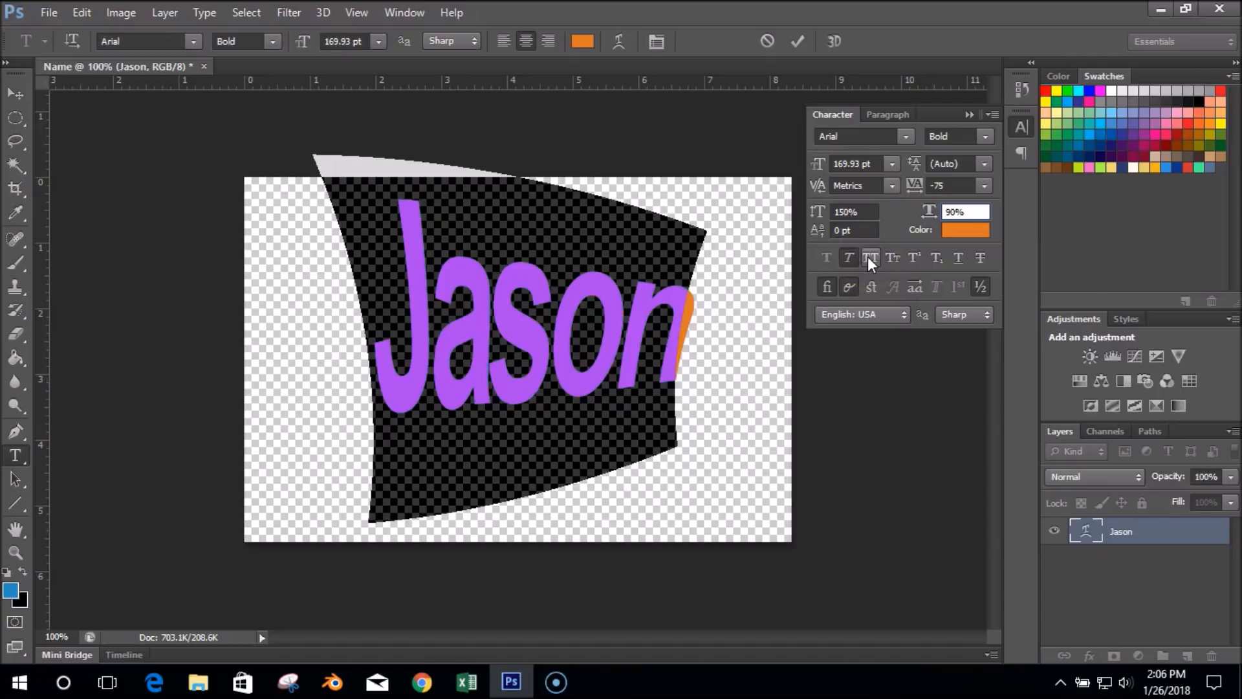
pyautogui.click(875, 256)
pyautogui.click(893, 258)
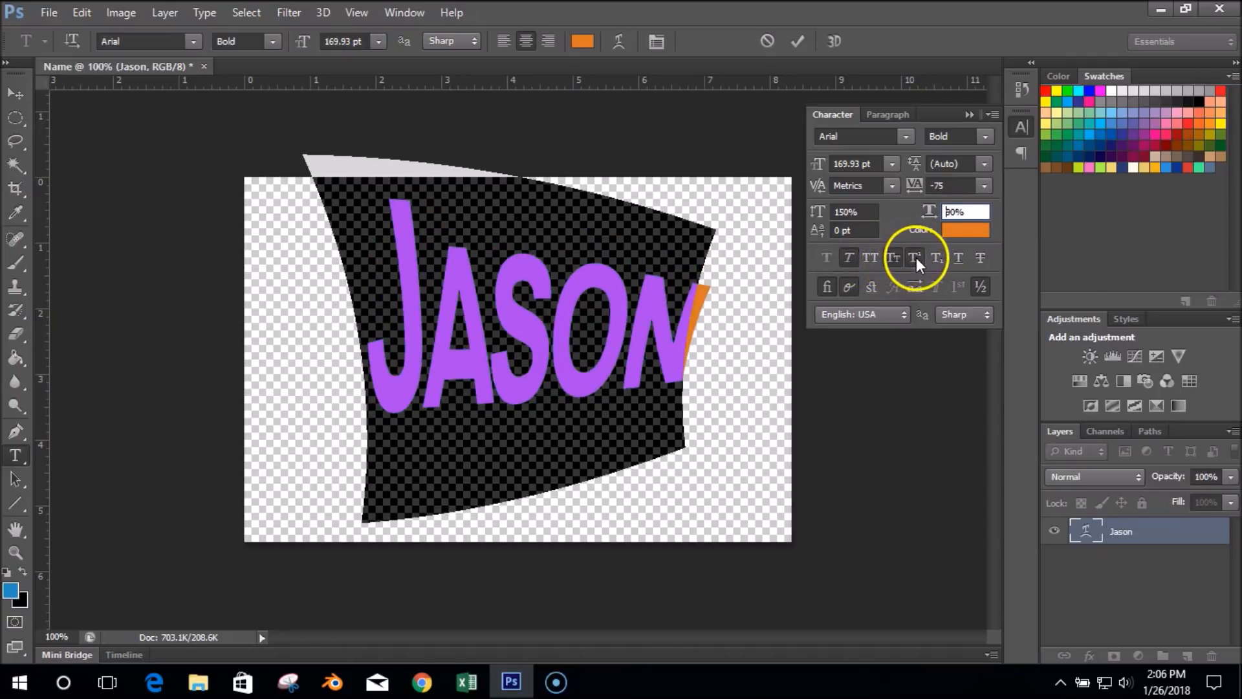
pyautogui.click(938, 257)
pyautogui.click(957, 257)
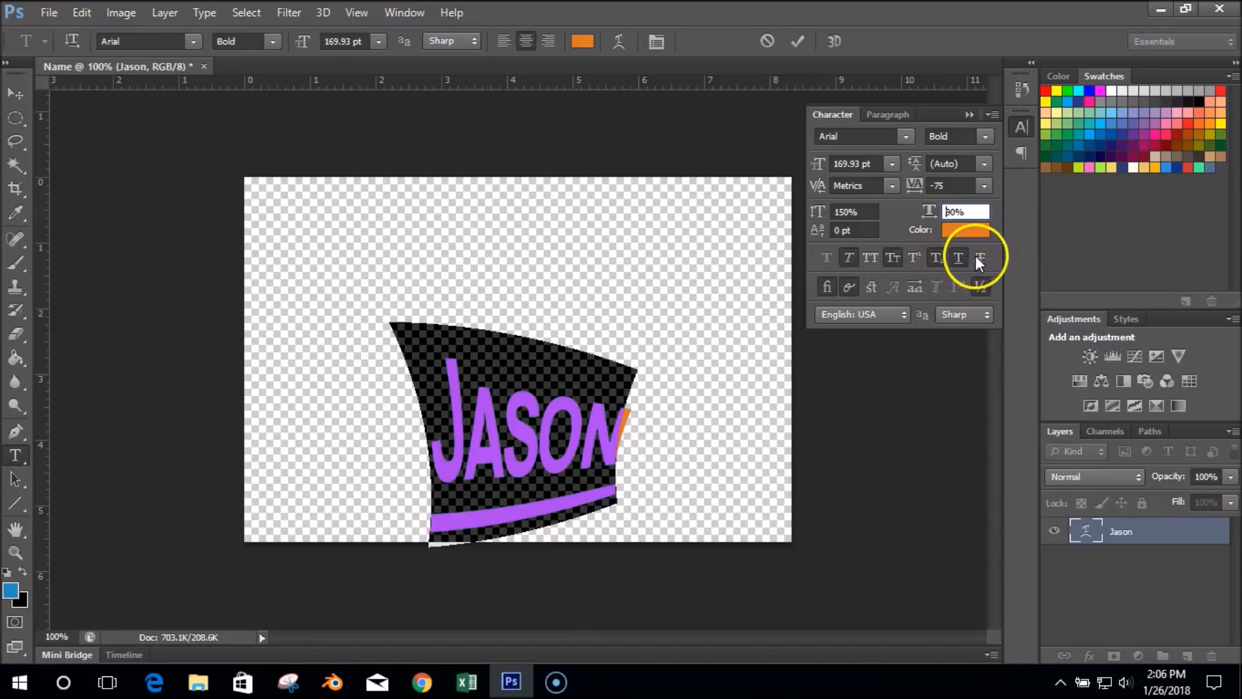
pyautogui.click(980, 257)
# Step: Remove the subscript, small caps and strikethrough from the name text, leaving only faux italic applied
pyautogui.click(962, 256)
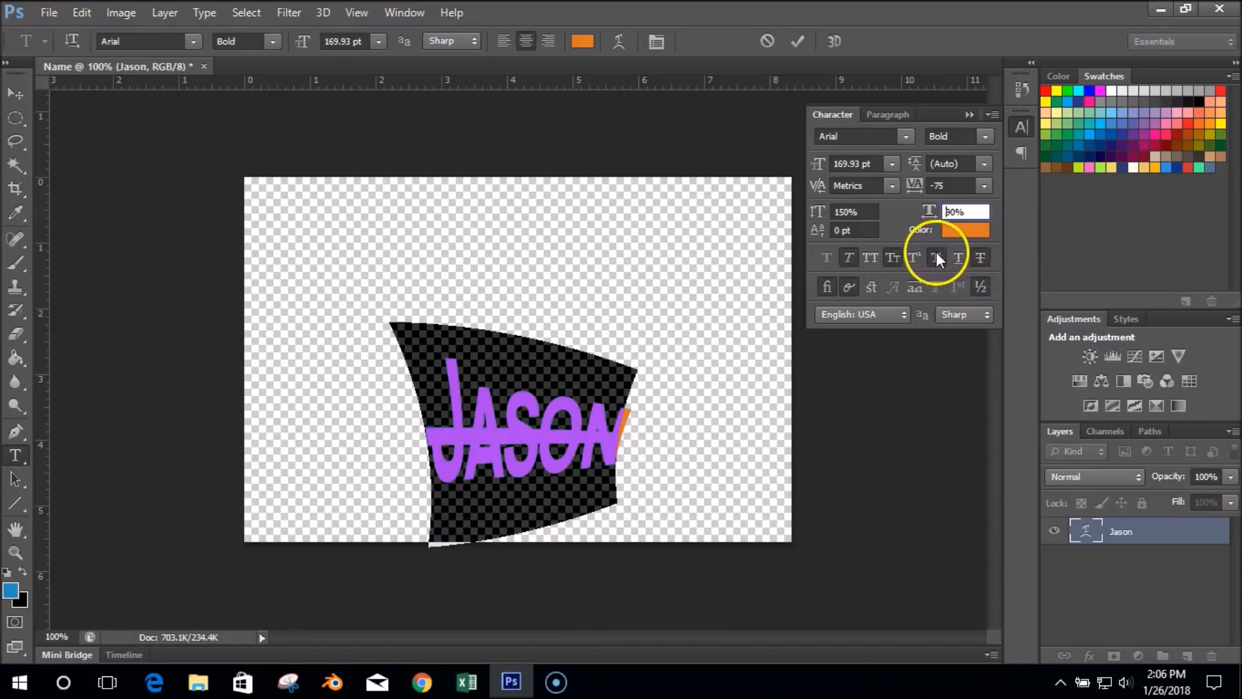
pyautogui.click(937, 257)
pyautogui.click(893, 257)
pyautogui.click(850, 257)
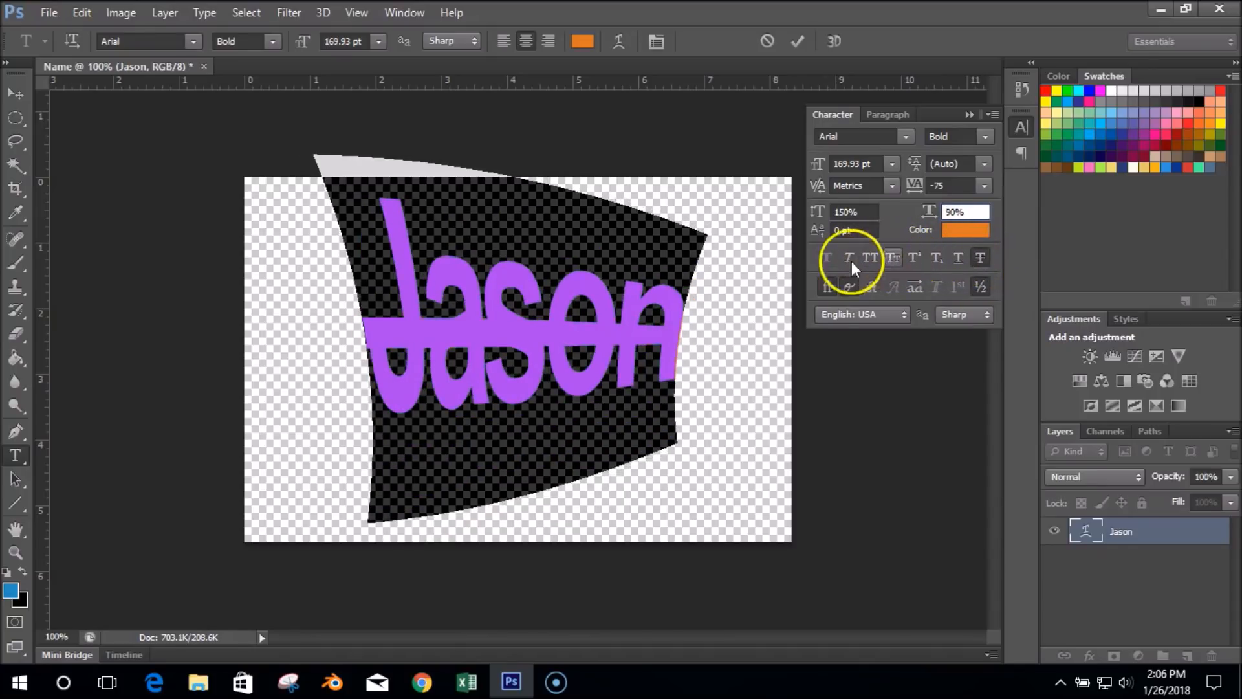
pyautogui.click(850, 257)
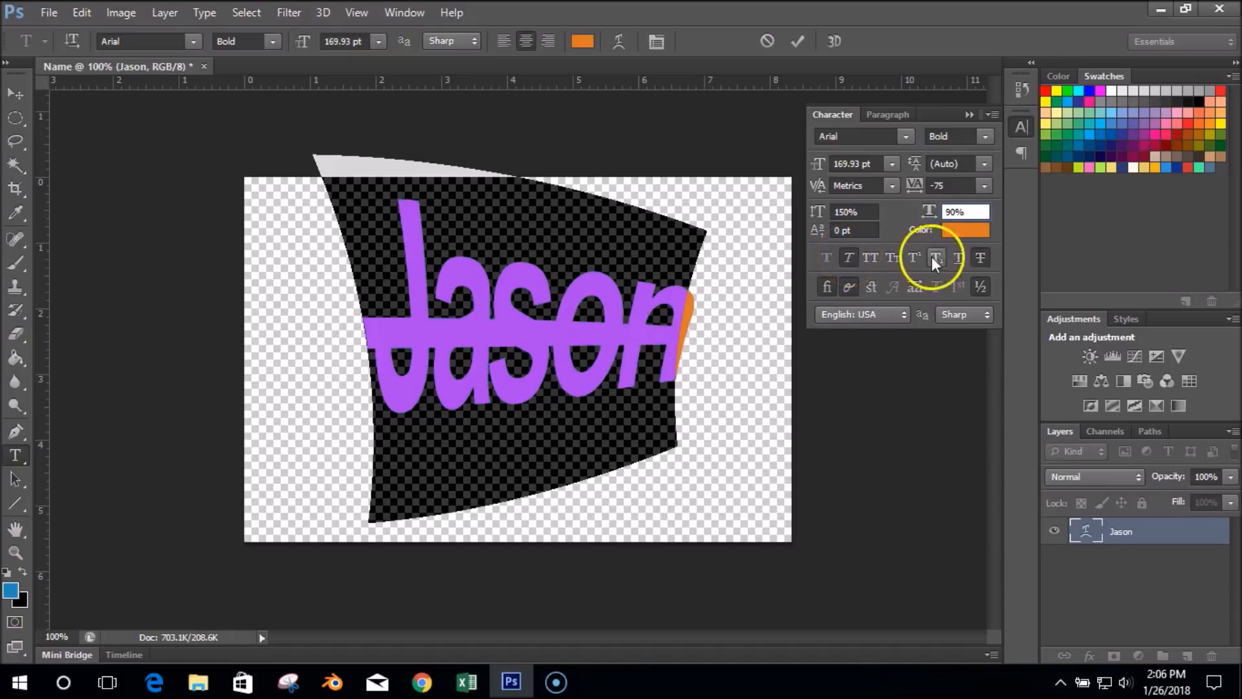
pyautogui.click(981, 257)
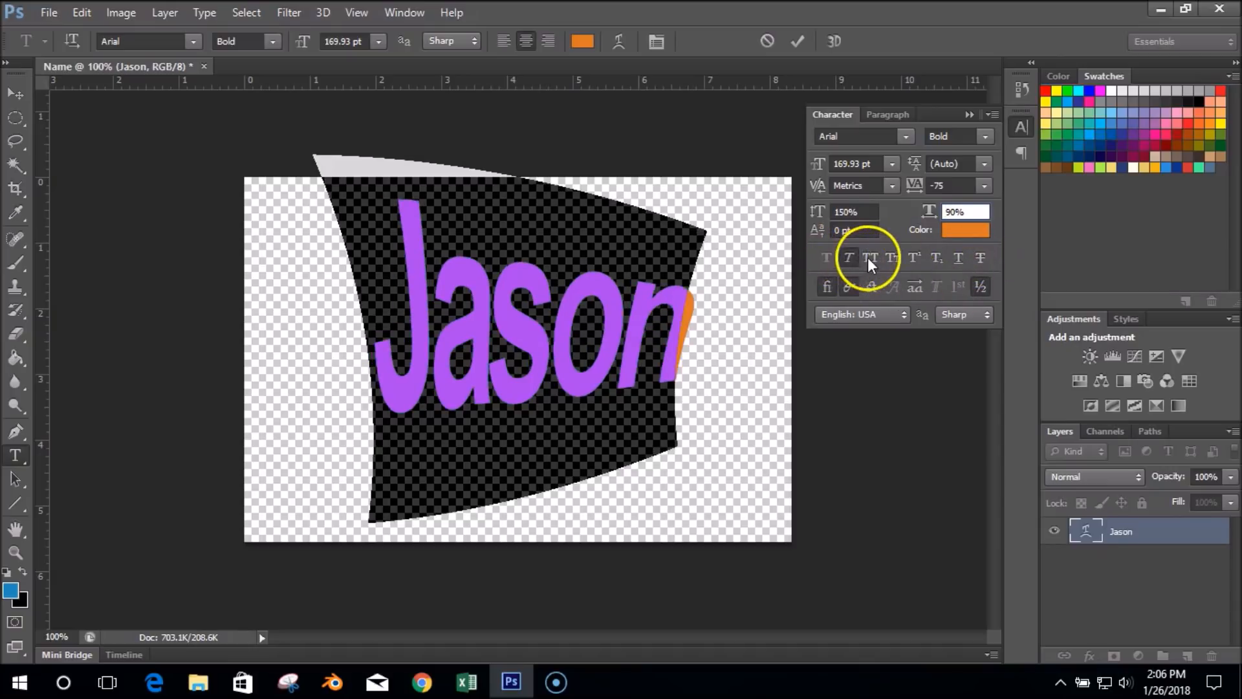
# Step: Compare all caps with small caps on the name text, turn off faux italic and keep small caps
pyautogui.click(870, 259)
pyautogui.click(891, 258)
pyautogui.click(848, 259)
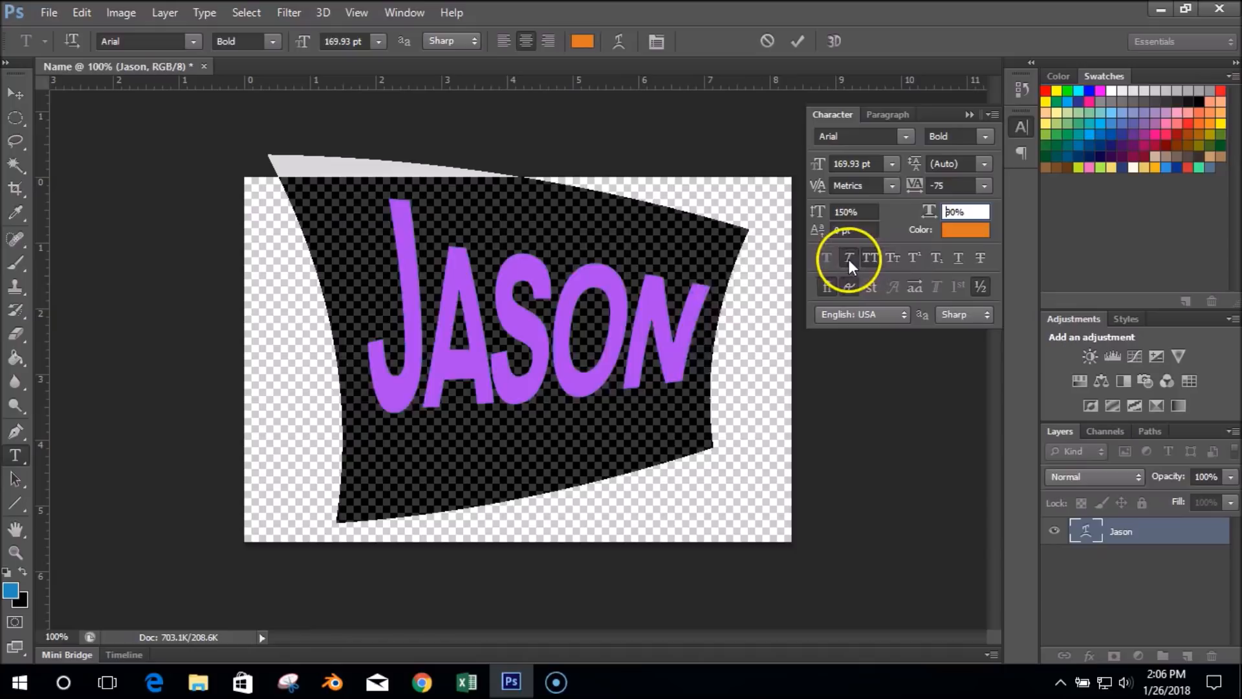
pyautogui.click(870, 258)
pyautogui.click(893, 257)
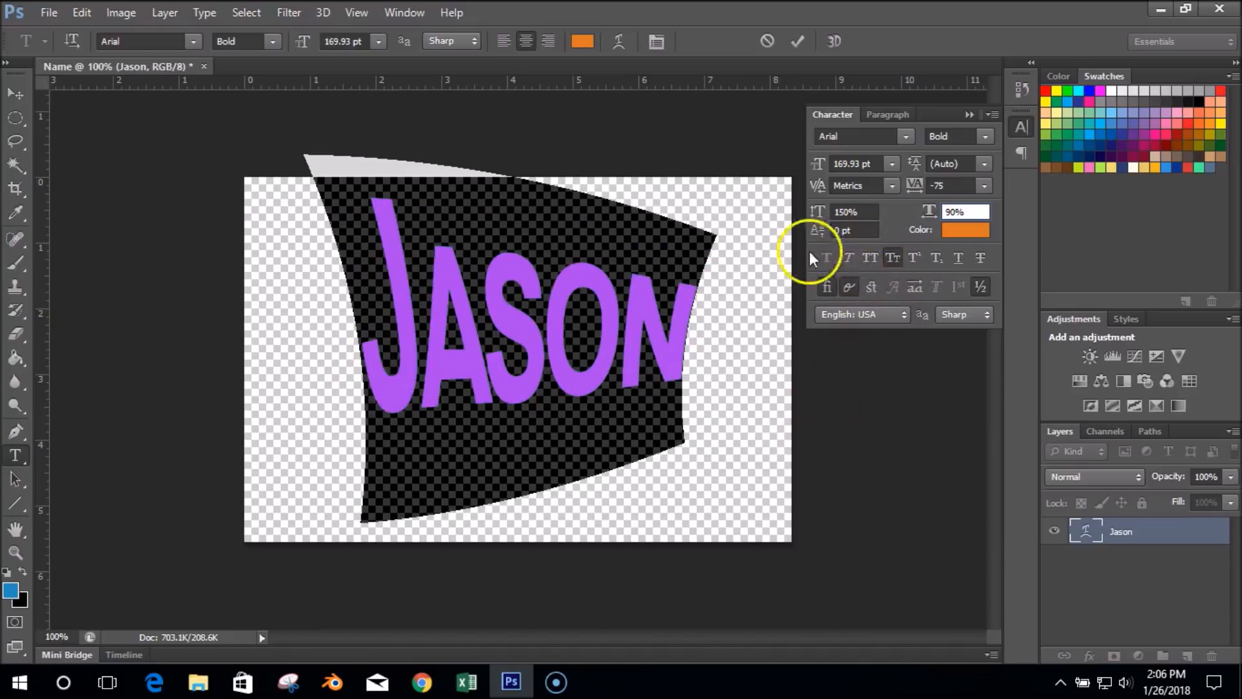
# Step: Finish editing the name text and move it slightly down and to the left on the canvas
pyautogui.click(585, 433)
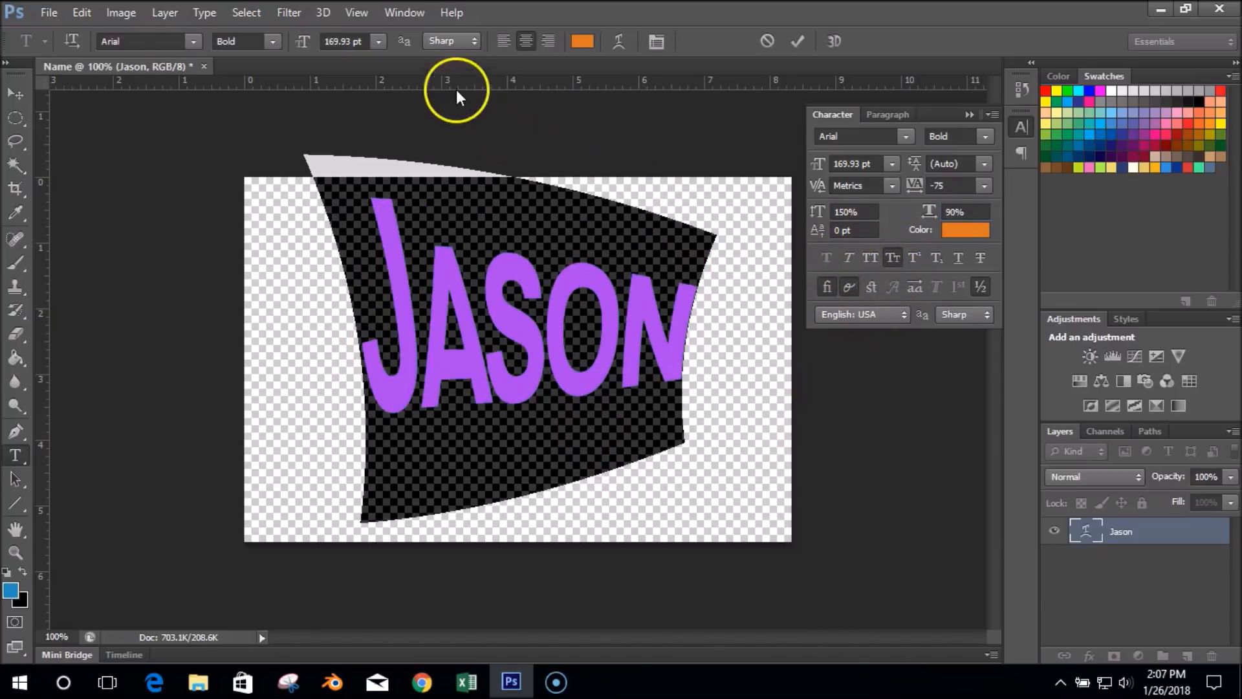
pyautogui.click(17, 95)
pyautogui.moveTo(485, 277); pyautogui.dragTo(470, 318)
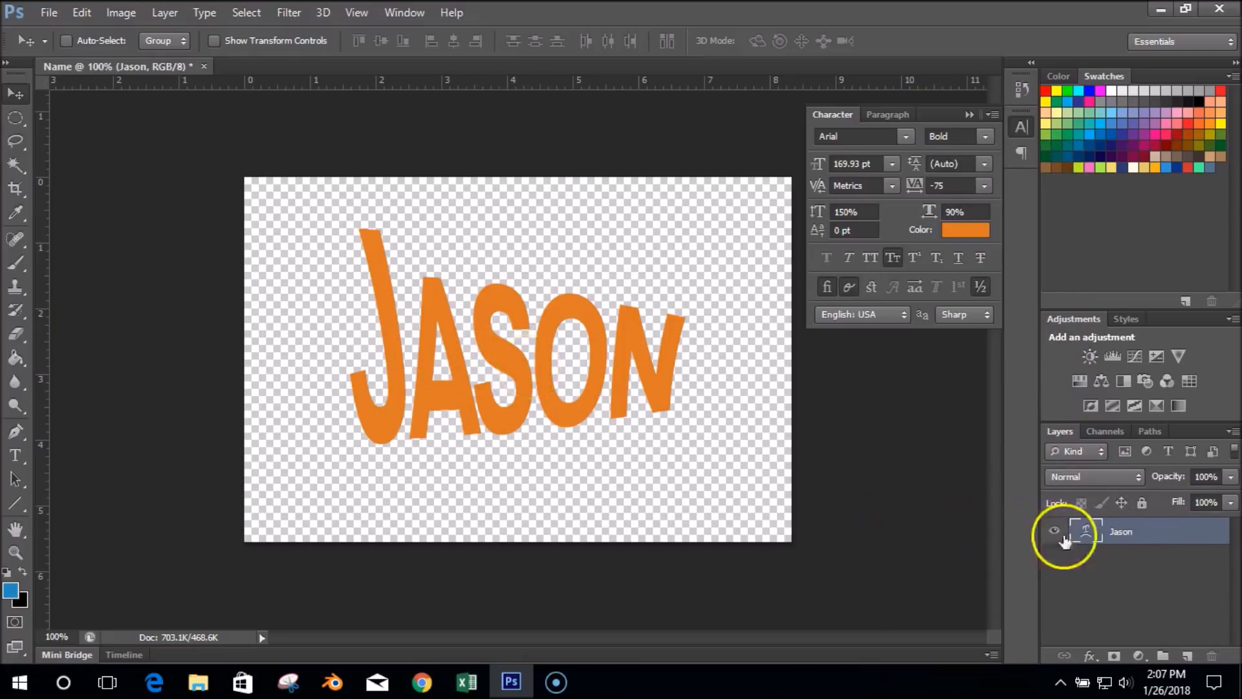
# Step: Rasterize the name text layer
pyautogui.rightClick(1141, 531)
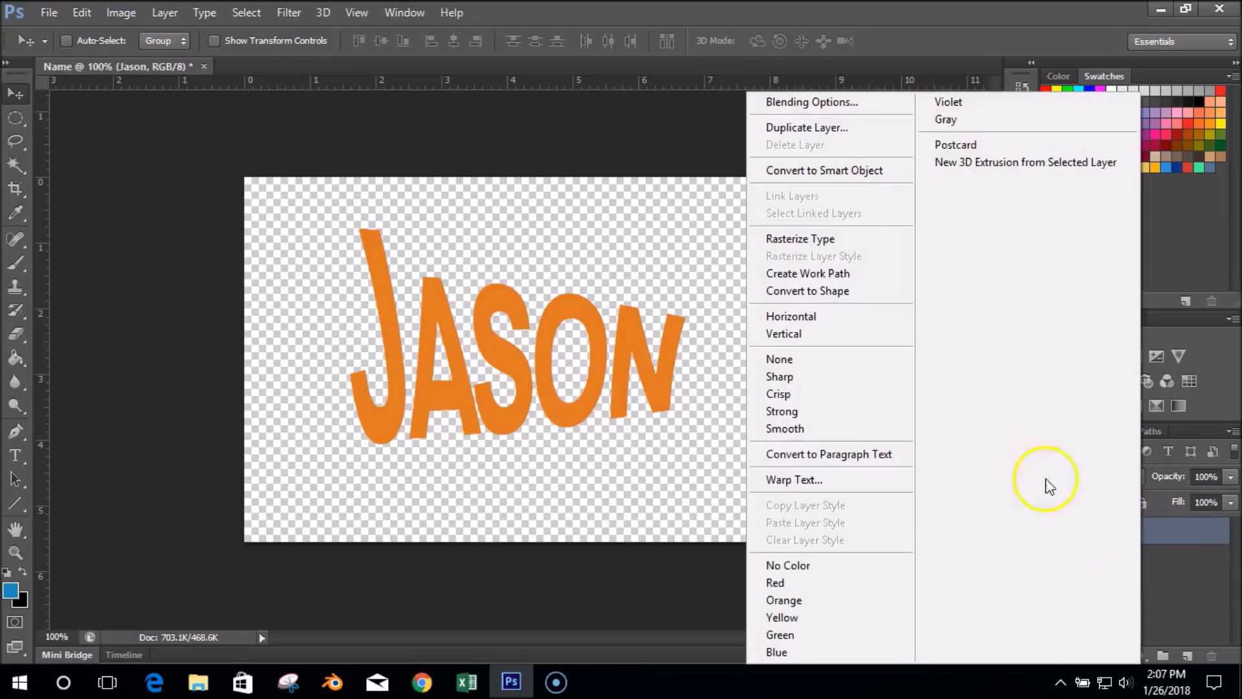
pyautogui.click(829, 242)
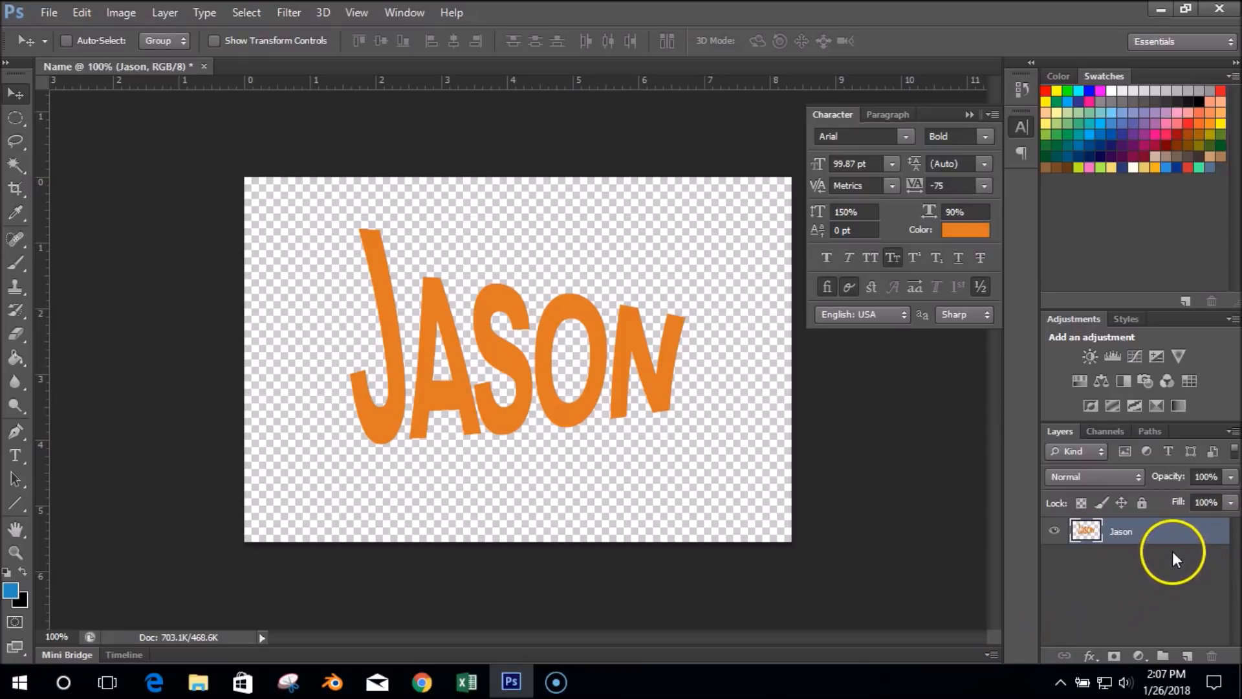
pyautogui.click(243, 13)
pyautogui.click(282, 11)
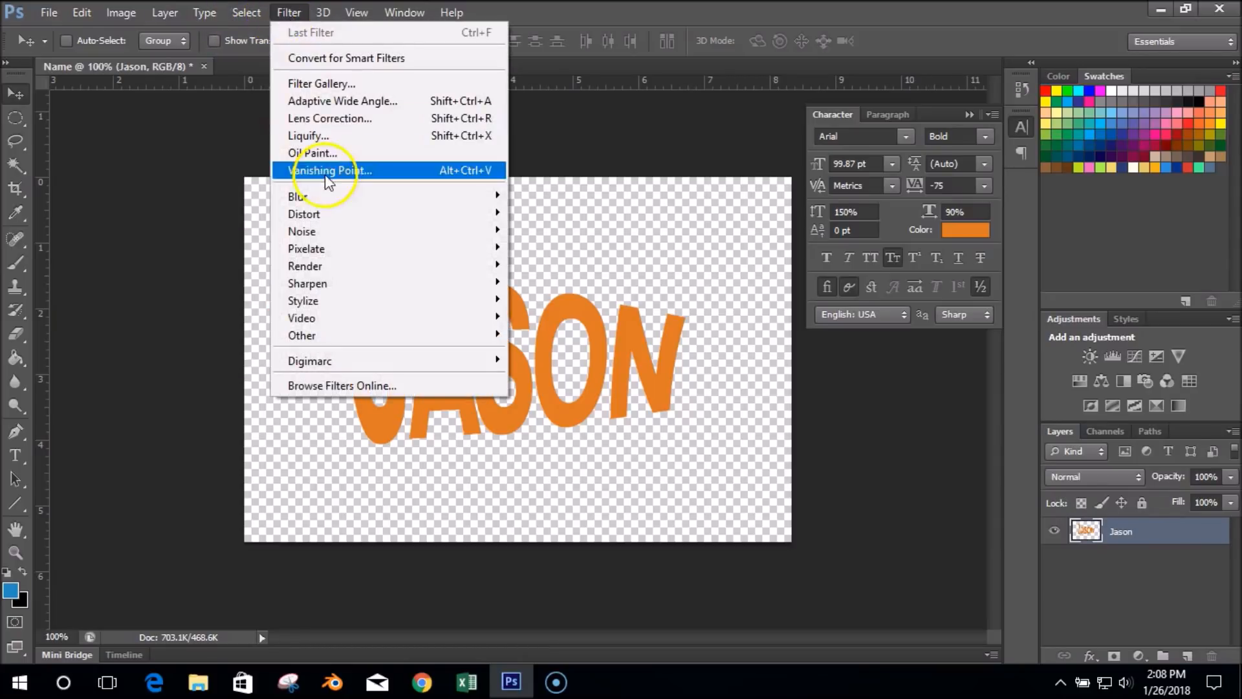
pyautogui.moveTo(330, 195)
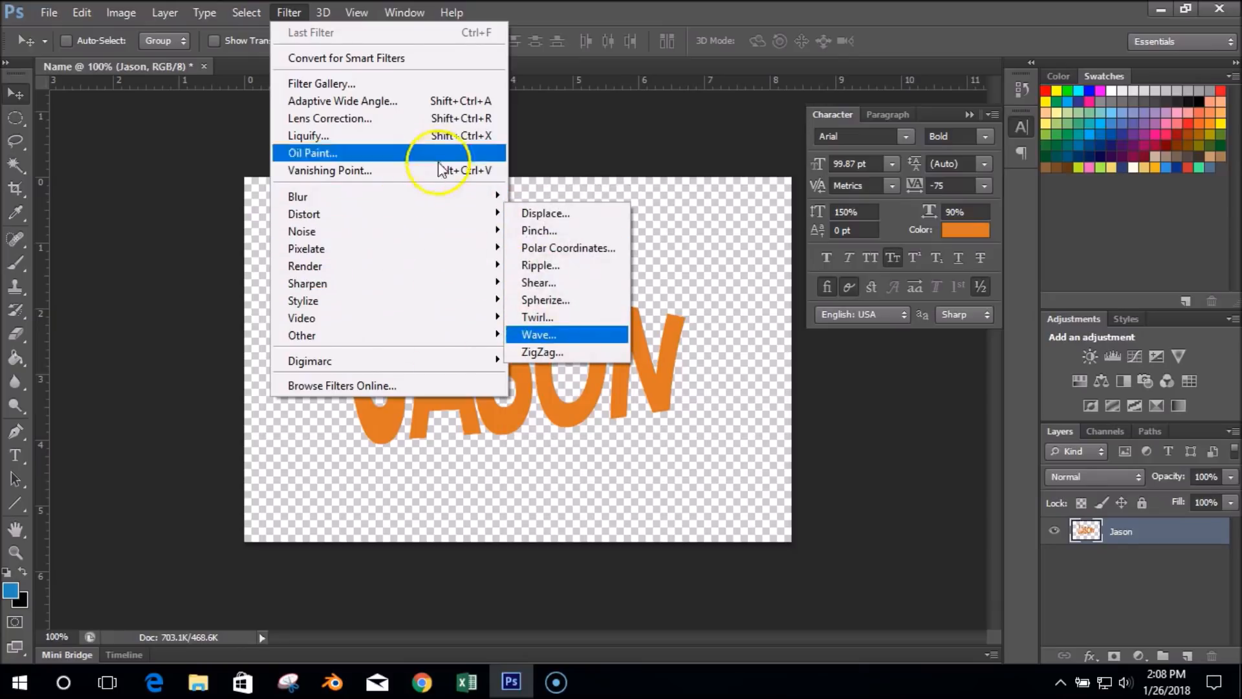
pyautogui.click(405, 13)
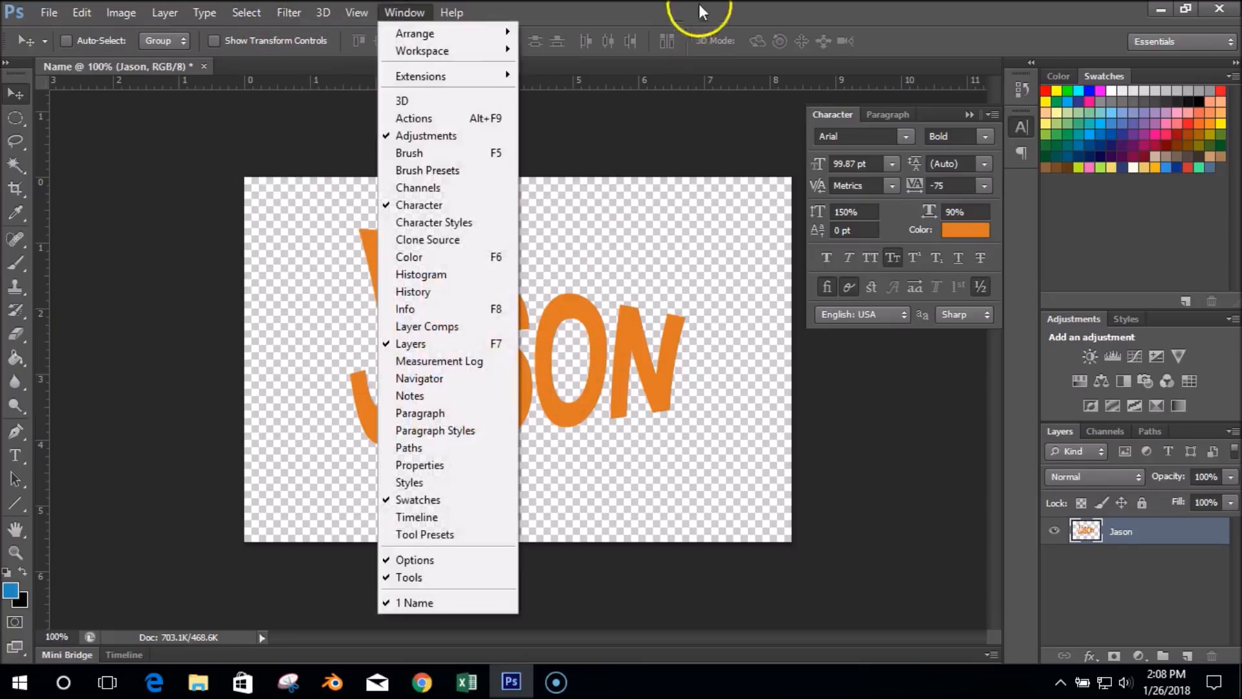
pyautogui.click(694, 9)
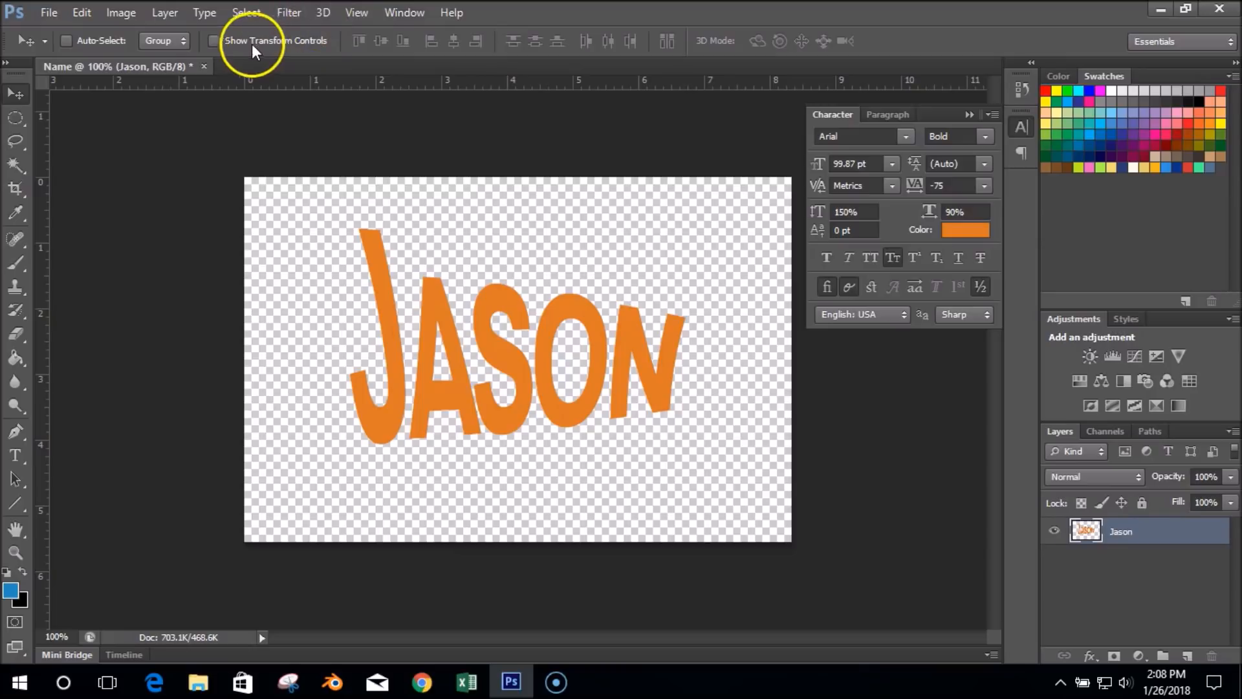
# Step: Shift the rasterized name slightly to the right and lock the layer's transparent pixels
pyautogui.moveTo(569, 468)
pyautogui.mouseDown()
pyautogui.moveTo(532, 517)
pyautogui.moveTo(562, 484)
pyautogui.moveTo(615, 472)
pyautogui.moveTo(566, 461)
pyautogui.mouseUp()
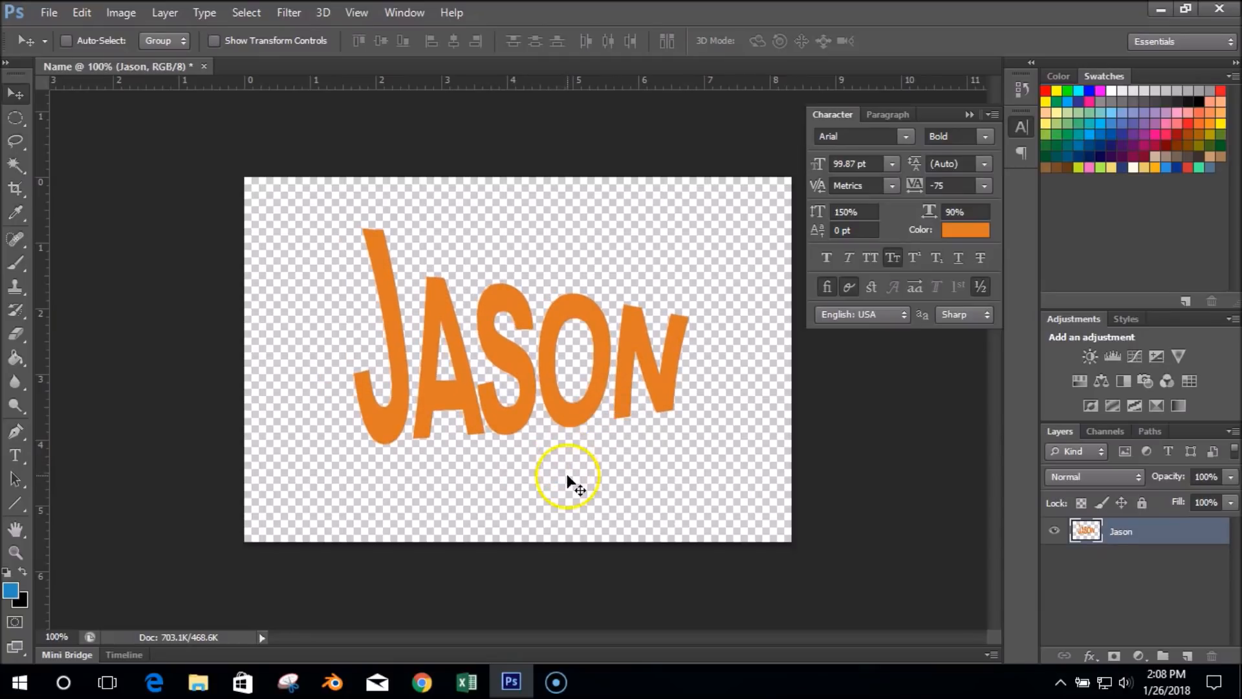
pyautogui.click(1081, 503)
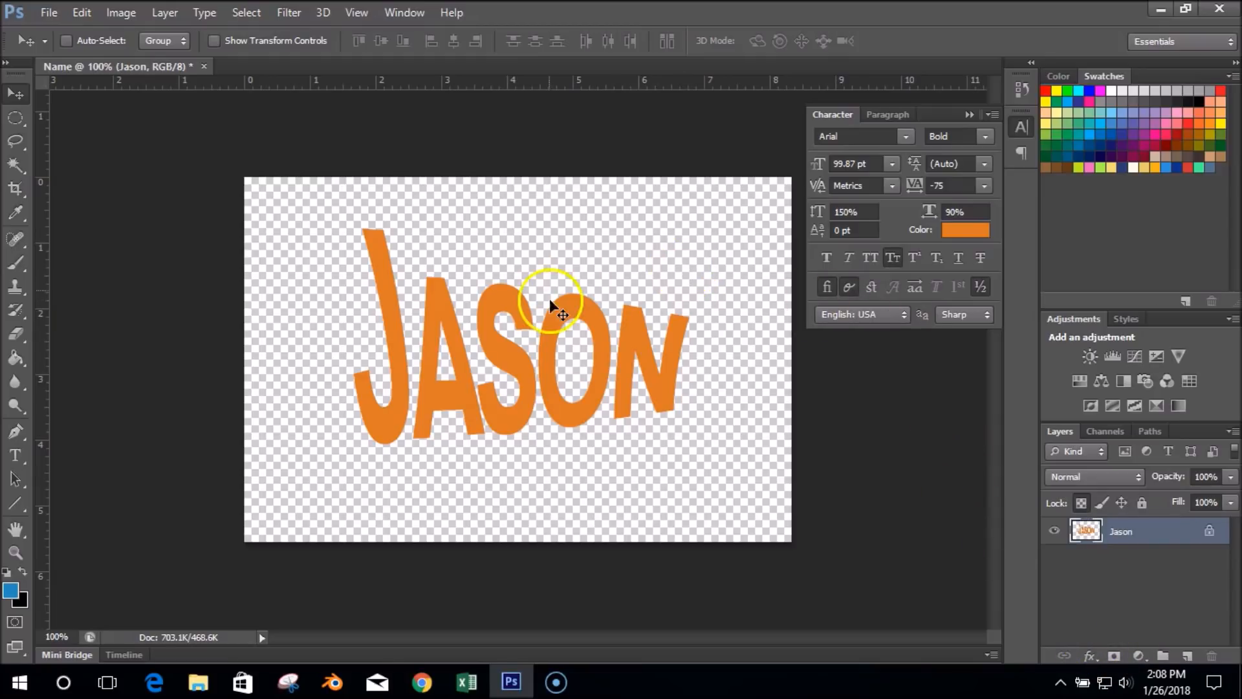
# Step: Choose the Brush tool and set its size to 15 px and its hardness to 70%
pyautogui.click(16, 261)
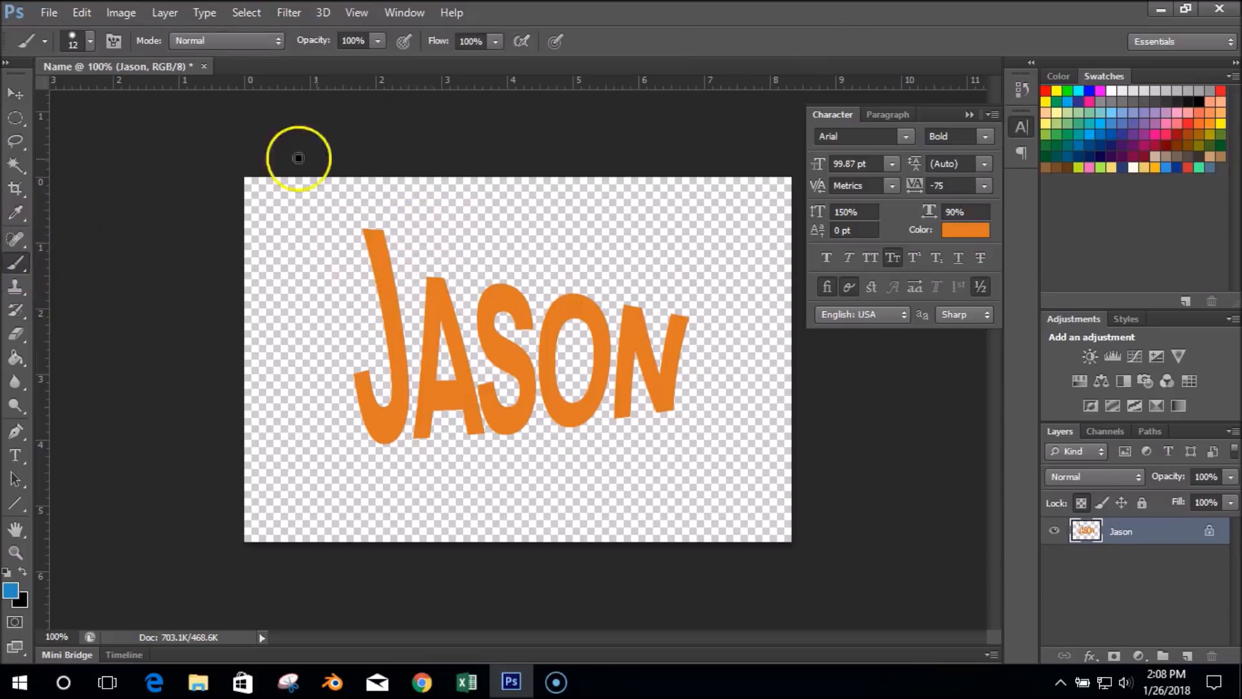
pyautogui.click(84, 39)
pyautogui.click(156, 76)
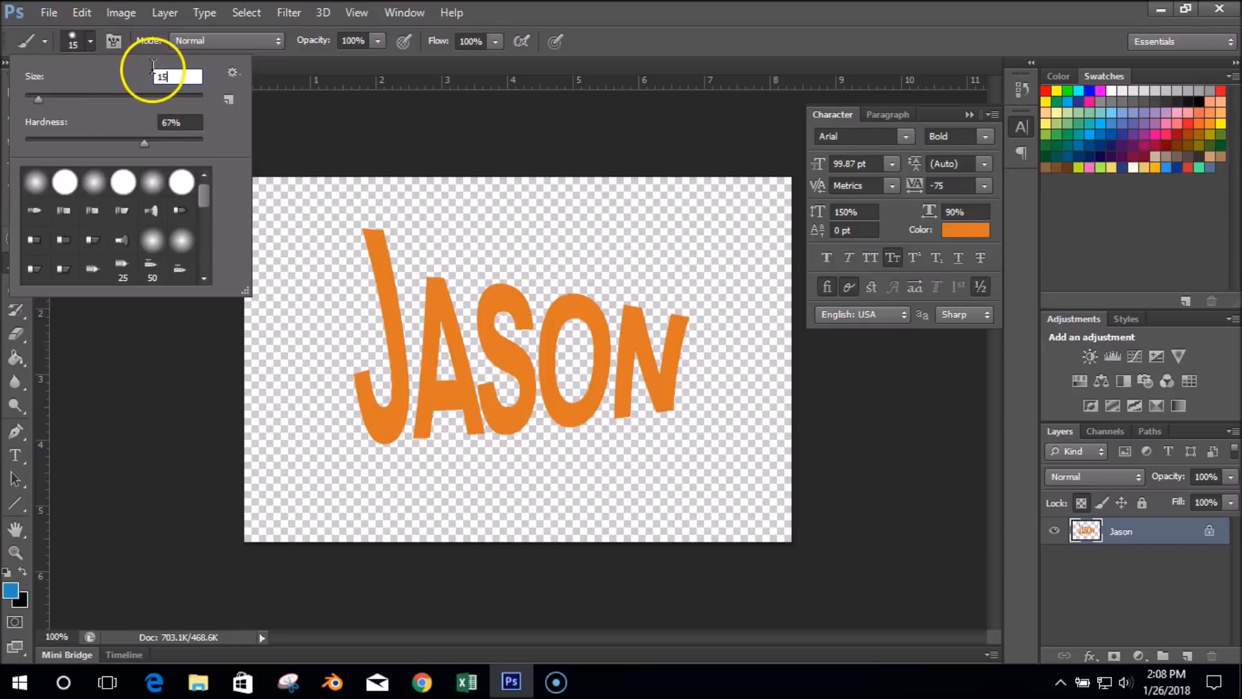
pyautogui.click(176, 122)
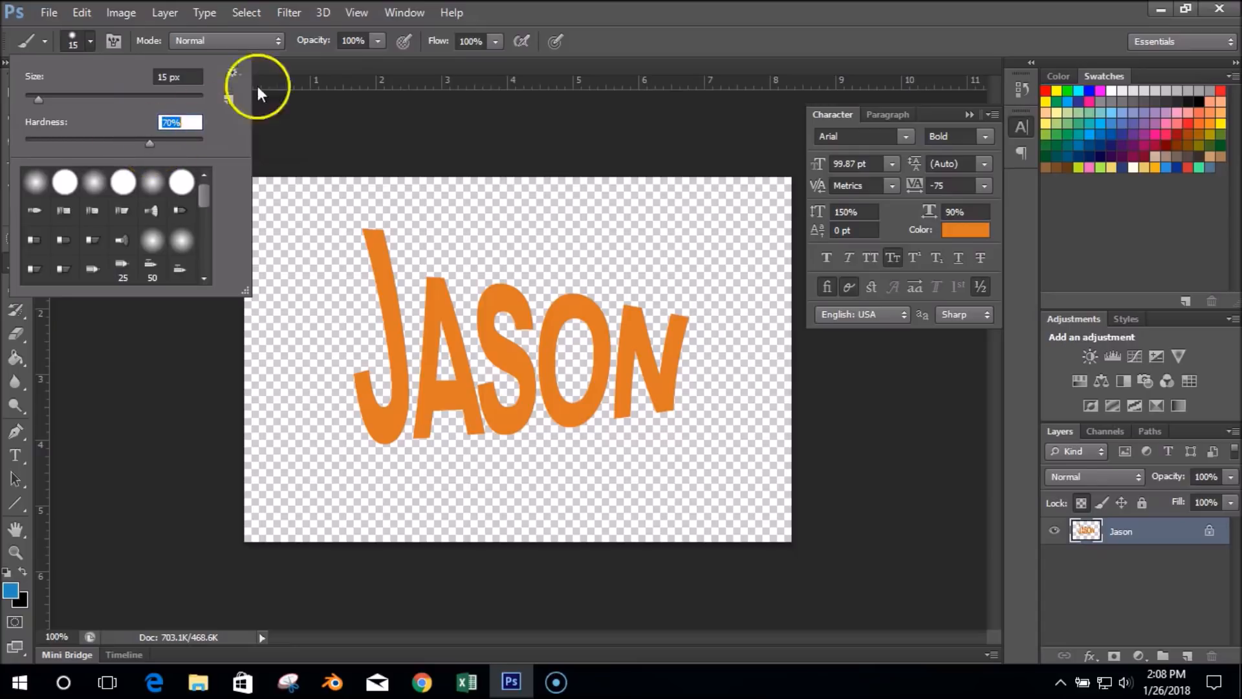
# Step: Close the brush settings and set the foreground colour to white
pyautogui.press('Return')
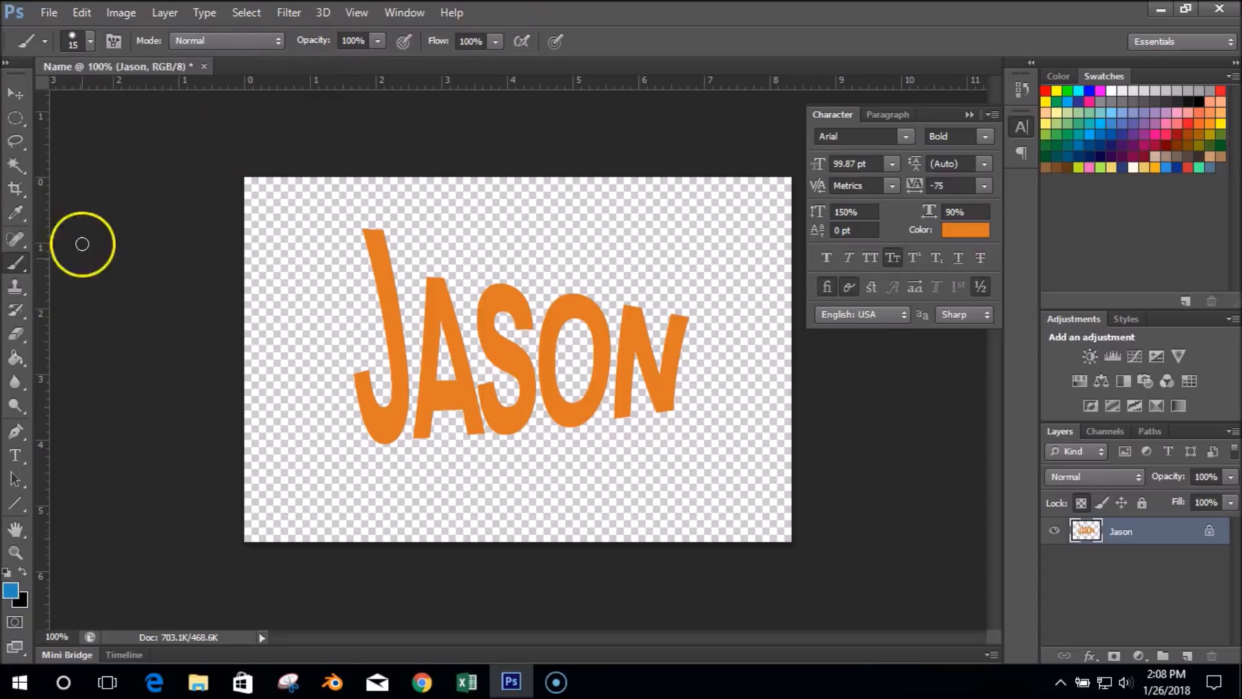
pyautogui.click(11, 589)
pyautogui.click(679, 118)
pyautogui.click(1074, 102)
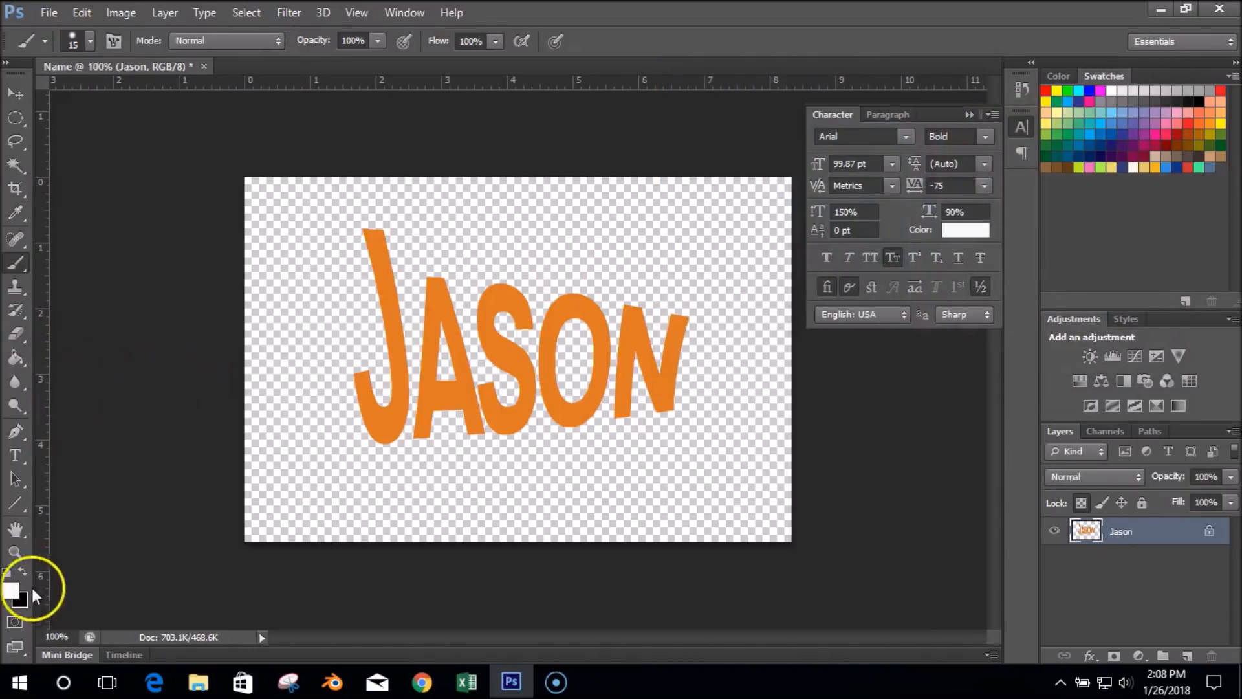
# Step: Paint parallel diagonal white stripes across all the orange letters of the name with the brush
pyautogui.moveTo(512, 280)
pyautogui.mouseDown()
pyautogui.moveTo(494, 310)
pyautogui.moveTo(500, 356)
pyautogui.moveTo(548, 369)
pyautogui.mouseUp()
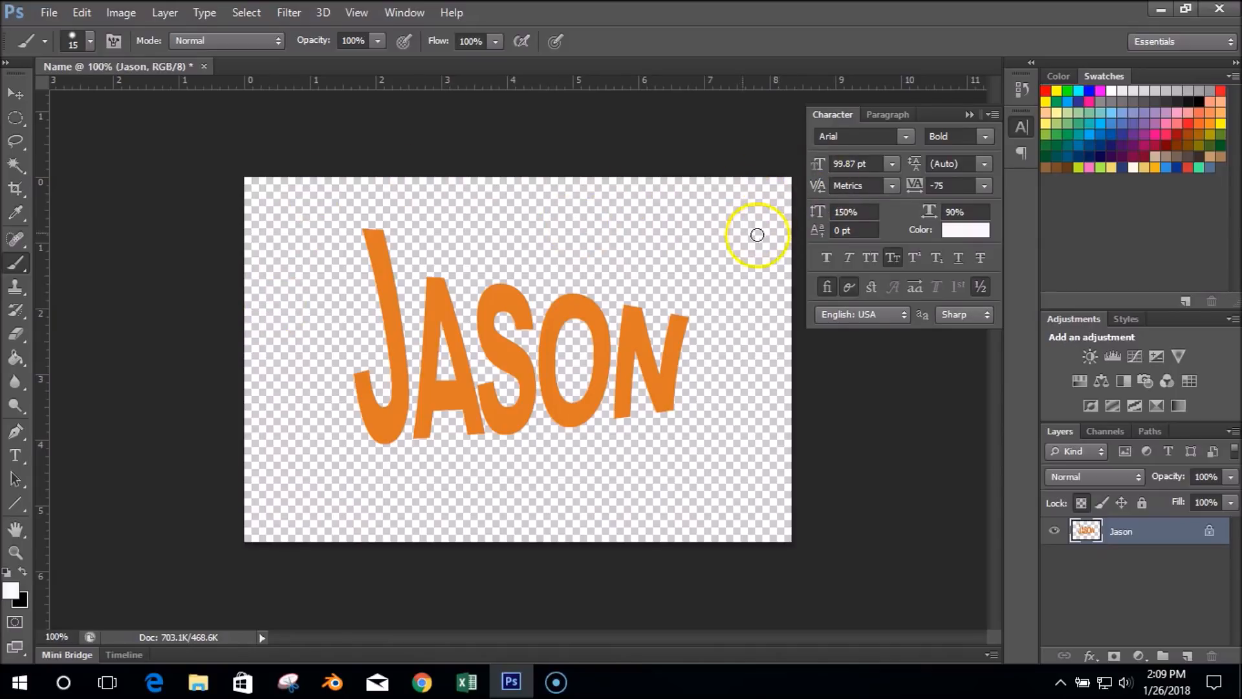
pyautogui.moveTo(640, 509); pyautogui.dragTo(566, 485)
pyautogui.moveTo(418, 203); pyautogui.dragTo(333, 327)
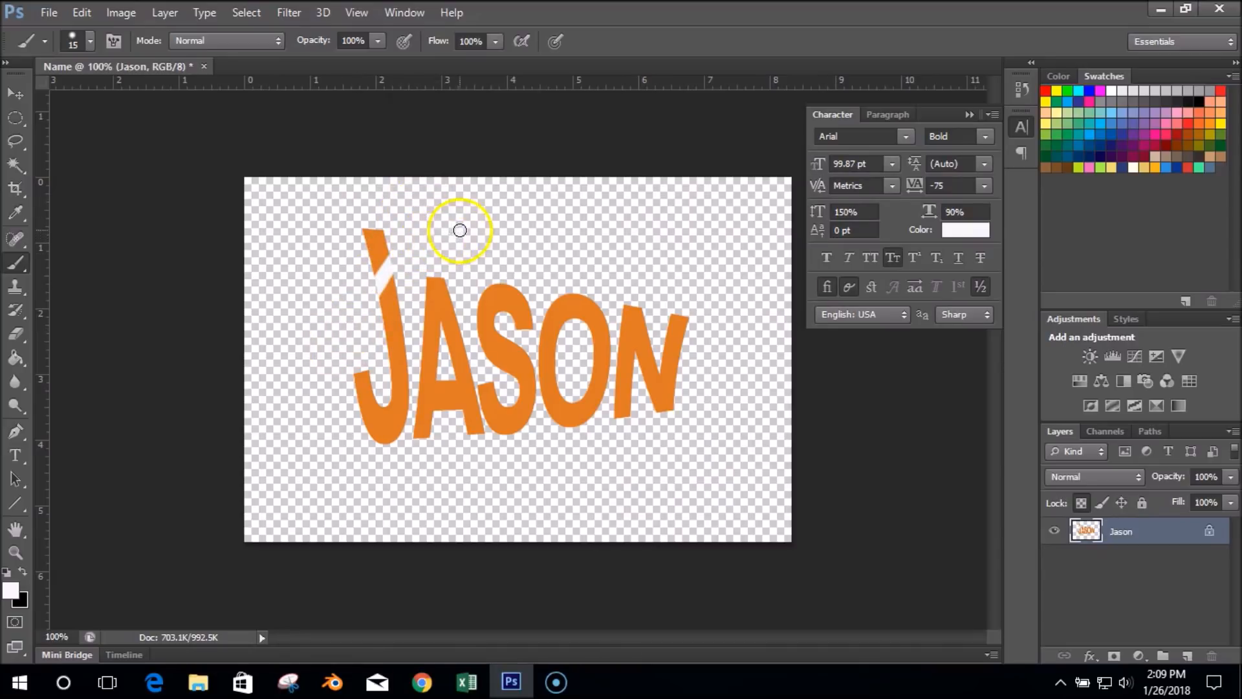
pyautogui.moveTo(459, 230); pyautogui.dragTo(347, 347)
pyautogui.moveTo(552, 242); pyautogui.dragTo(285, 415)
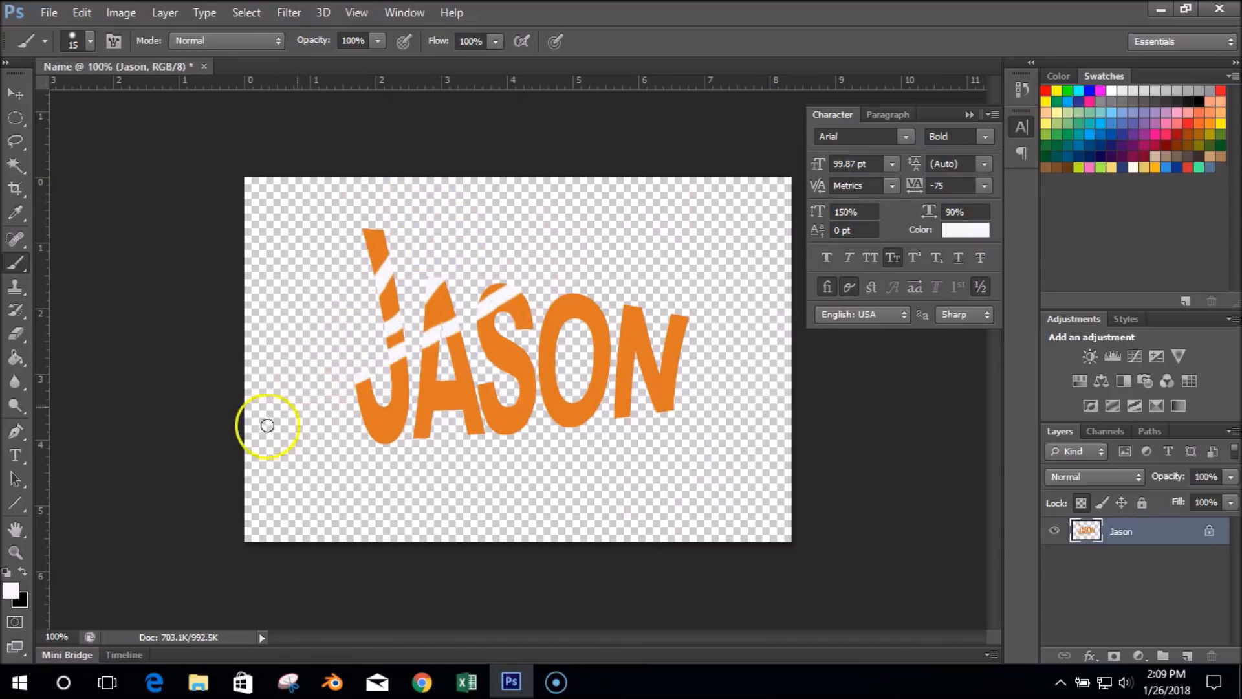
pyautogui.moveTo(614, 301); pyautogui.dragTo(327, 410)
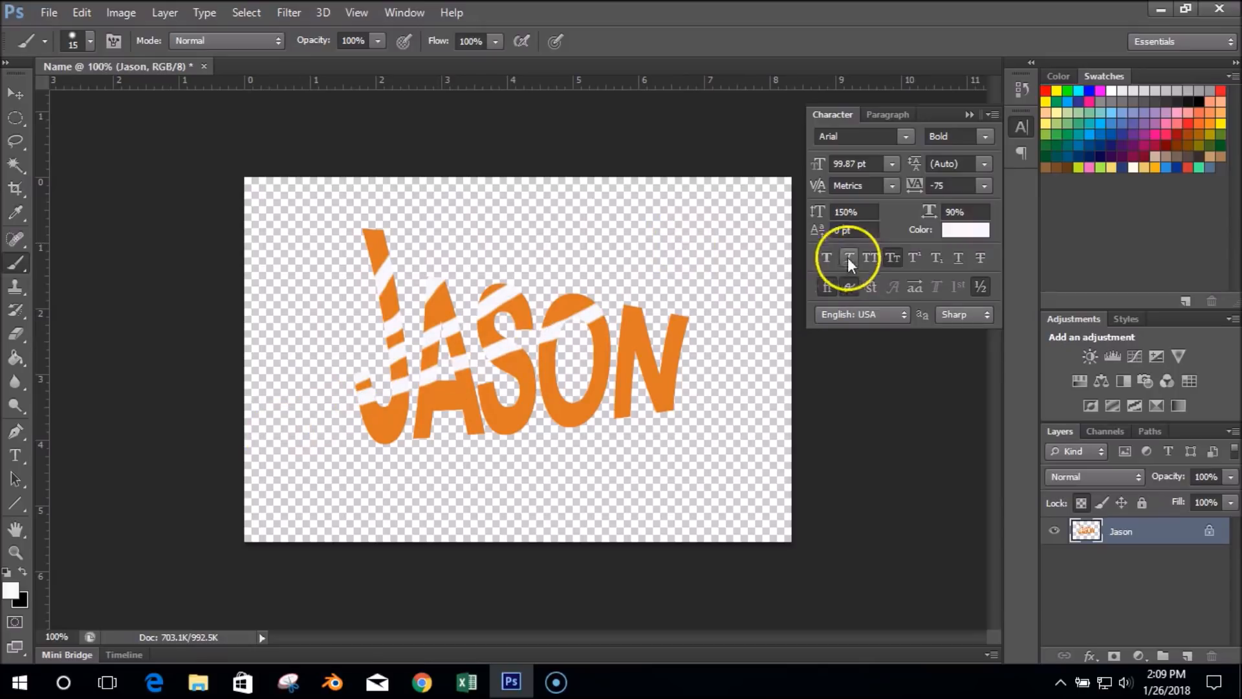
pyautogui.moveTo(650, 309); pyautogui.dragTo(403, 434)
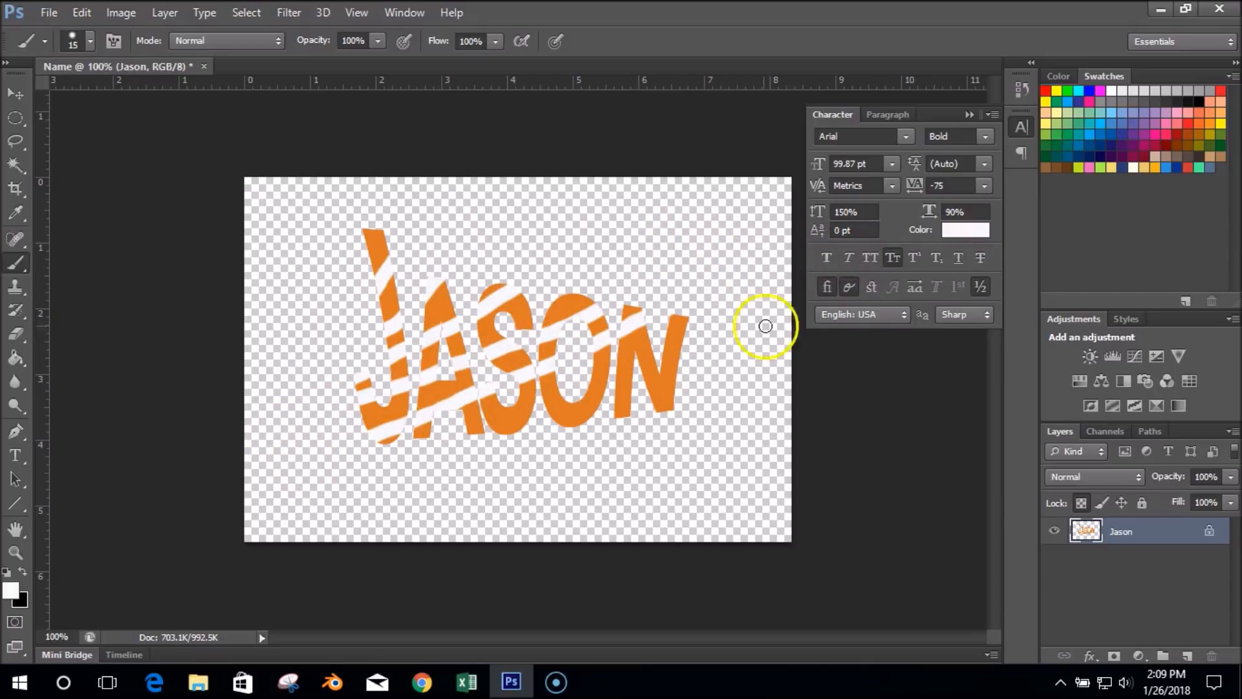
pyautogui.moveTo(693, 347); pyautogui.dragTo(466, 438)
pyautogui.moveTo(683, 386); pyautogui.dragTo(557, 454)
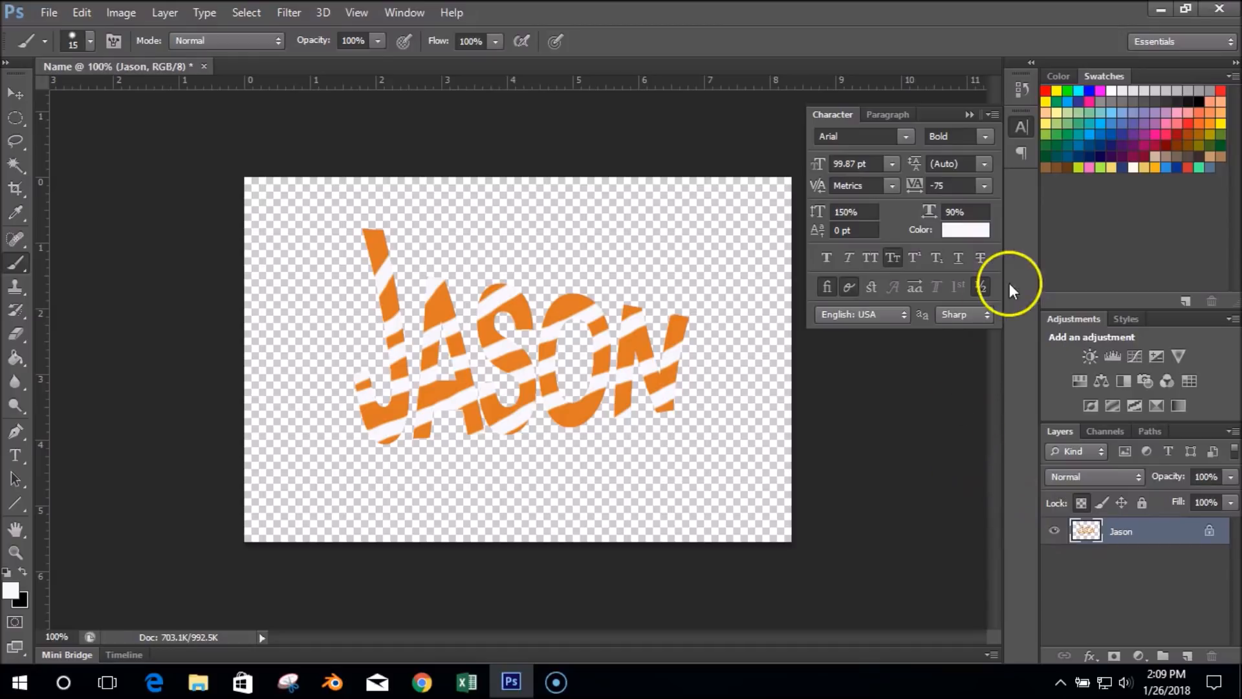
pyautogui.moveTo(692, 389)
pyautogui.mouseDown()
pyautogui.moveTo(674, 348)
pyautogui.moveTo(689, 346)
pyautogui.moveTo(666, 360)
pyautogui.moveTo(697, 344)
pyautogui.mouseUp()
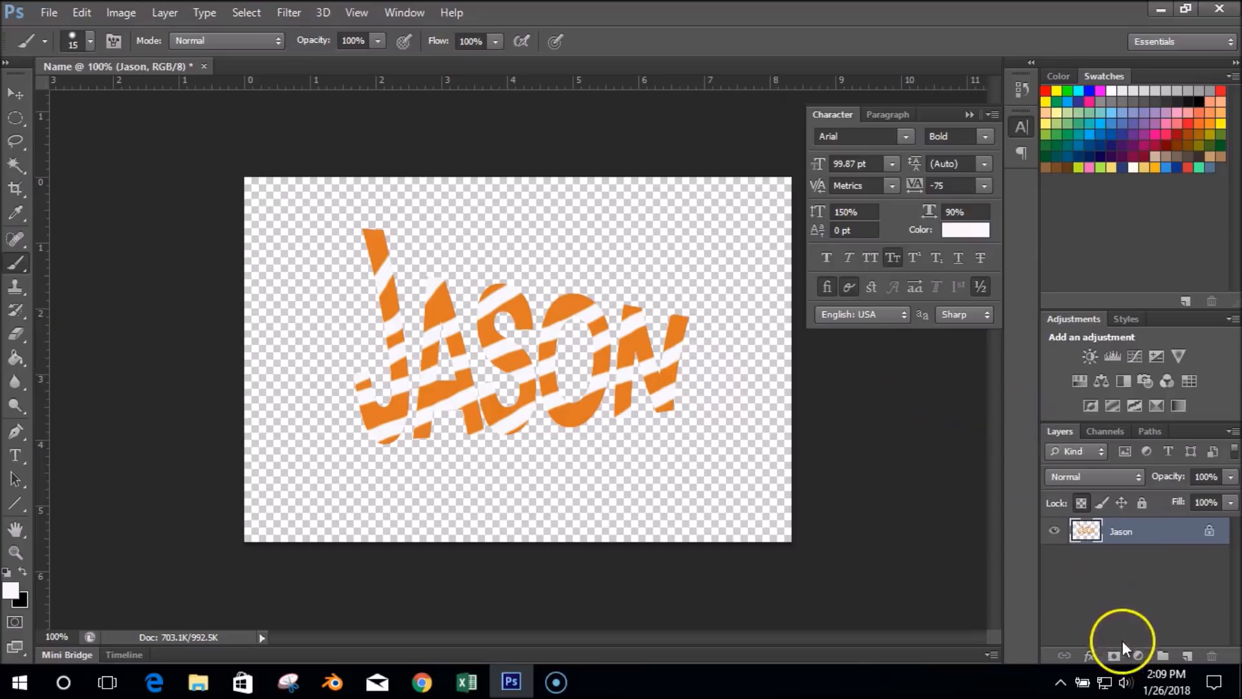
# Step: Add a Stroke effect to the name layer and set its size to 4 px
pyautogui.click(1090, 656)
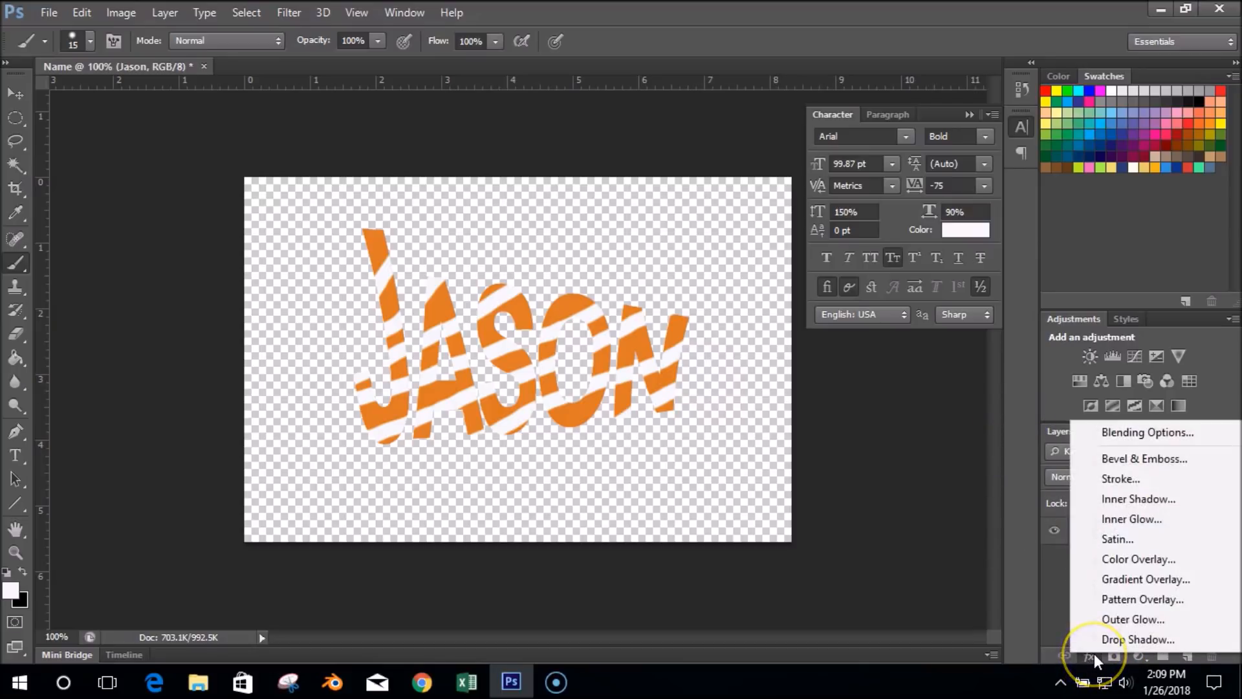
pyautogui.click(1116, 480)
pyautogui.moveTo(909, 128); pyautogui.dragTo(972, 289)
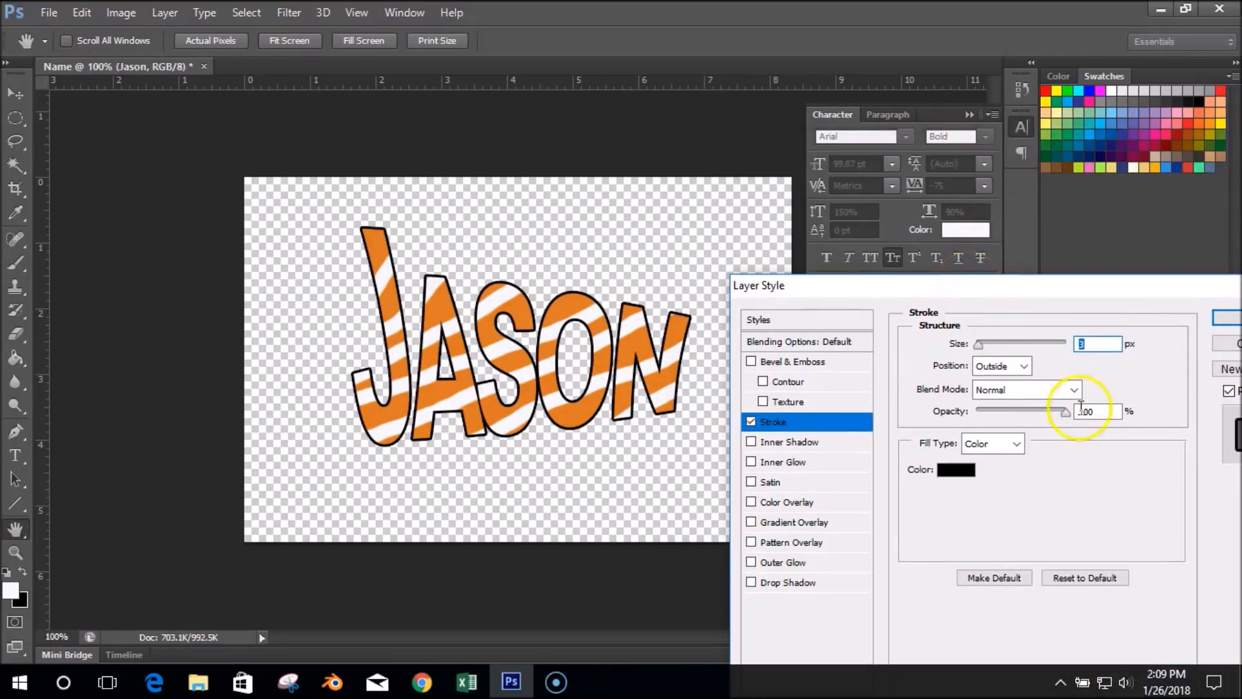
pyautogui.moveTo(979, 346); pyautogui.dragTo(980, 347)
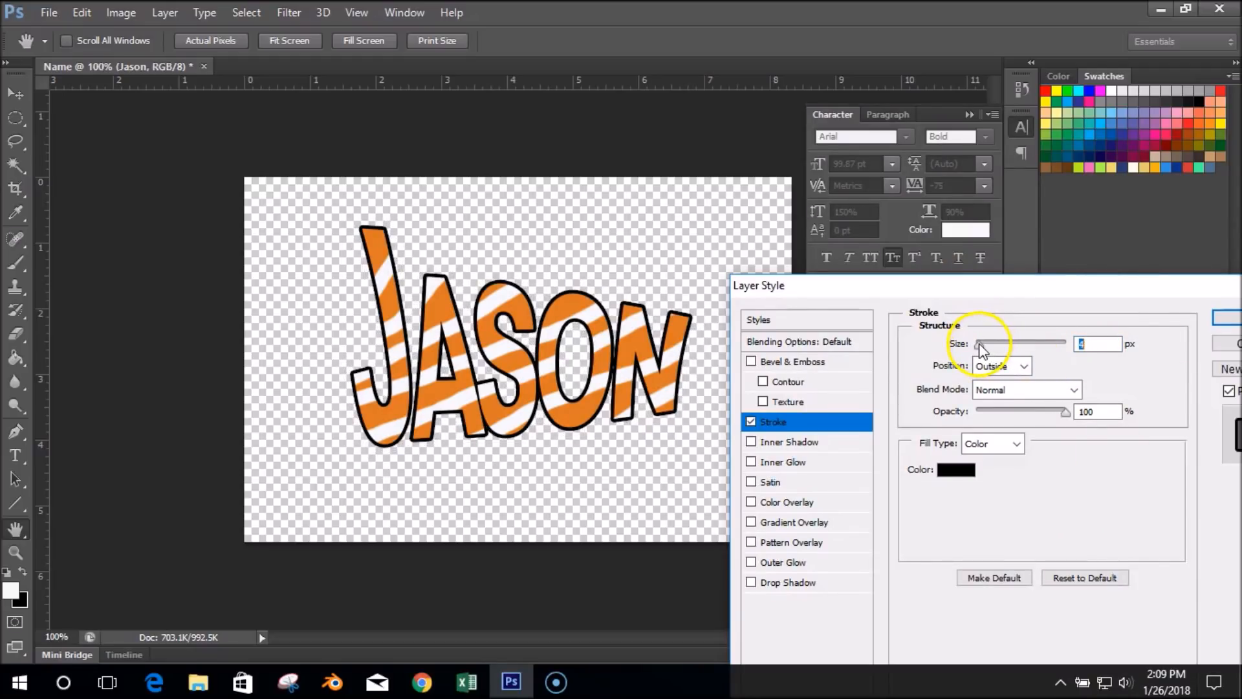
# Step: Try the Inside and Center stroke positions on the name, and return the position to Outside
pyautogui.click(1024, 366)
pyautogui.click(1008, 399)
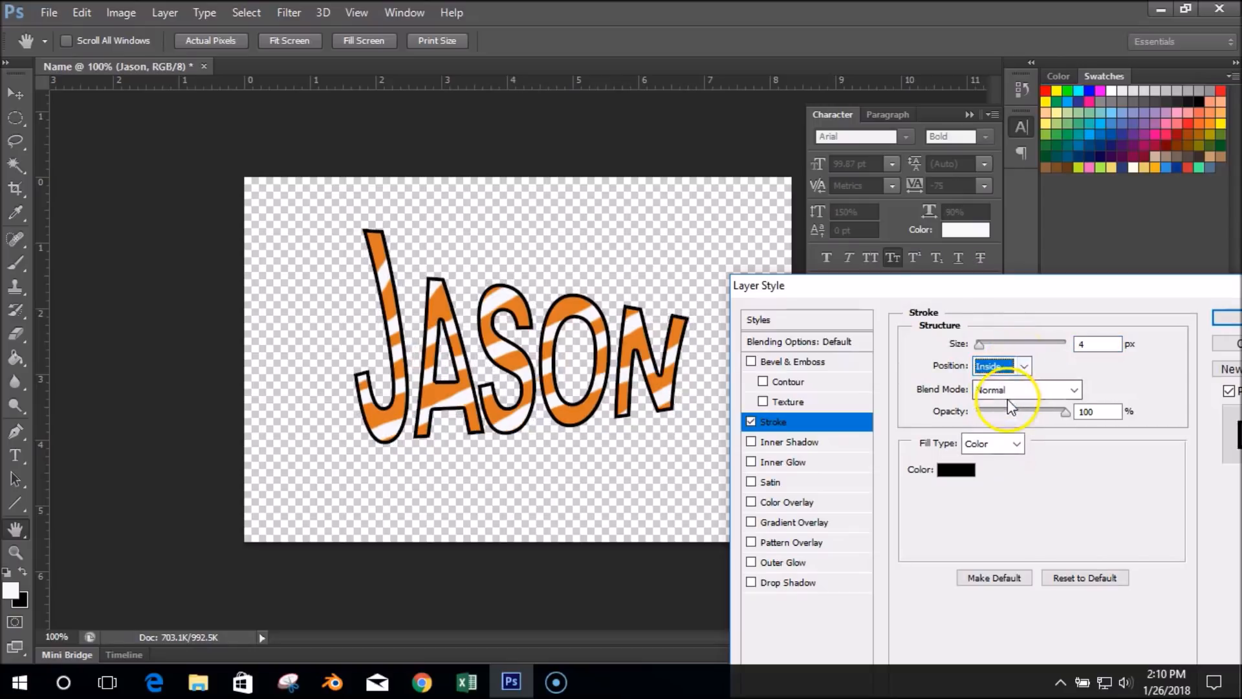
pyautogui.click(1023, 366)
pyautogui.click(990, 413)
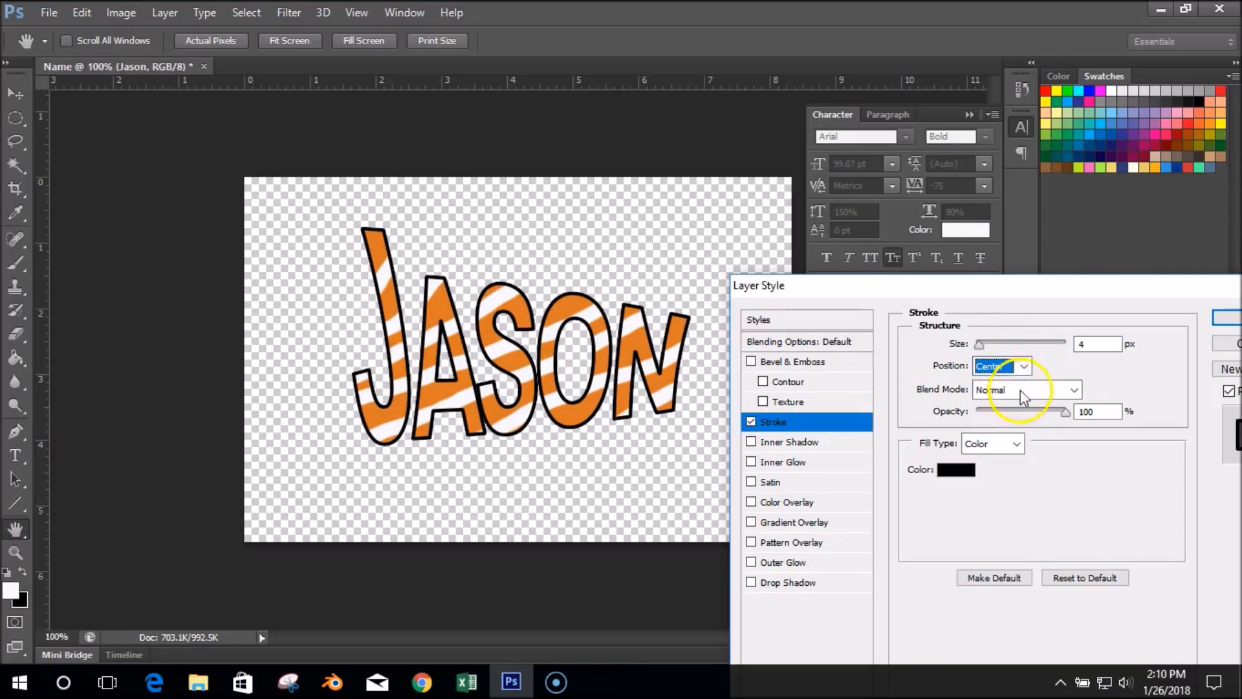
pyautogui.click(1026, 364)
pyautogui.click(1010, 383)
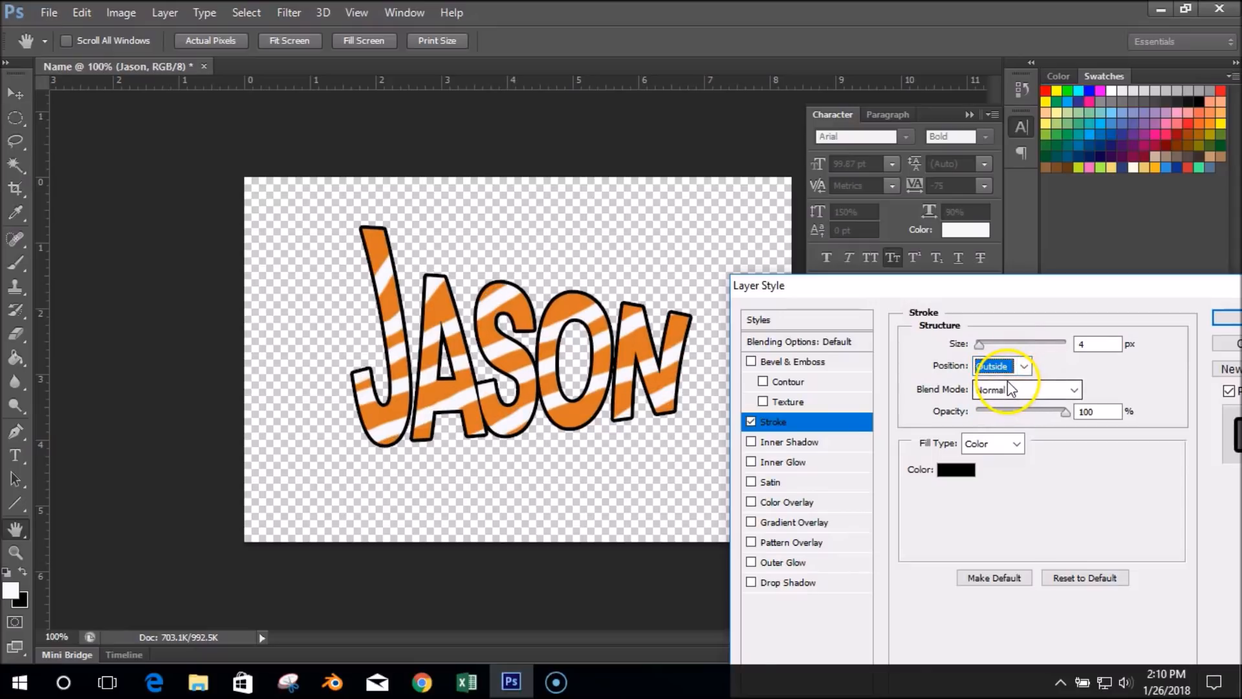
# Step: Keep the stroke opacity at 100%, try red and blue as stroke colours, and restore black
pyautogui.moveTo(1066, 413)
pyautogui.mouseDown()
pyautogui.moveTo(1019, 410)
pyautogui.moveTo(1076, 409)
pyautogui.mouseUp()
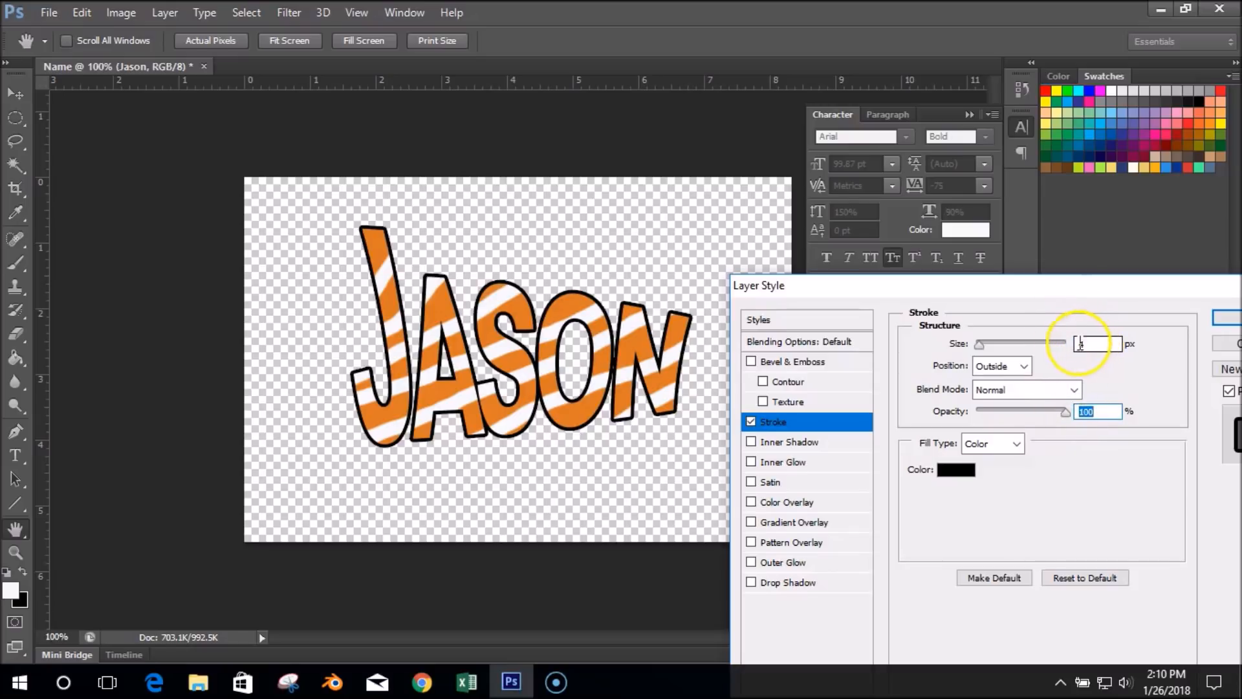
pyautogui.click(960, 474)
pyautogui.click(890, 138)
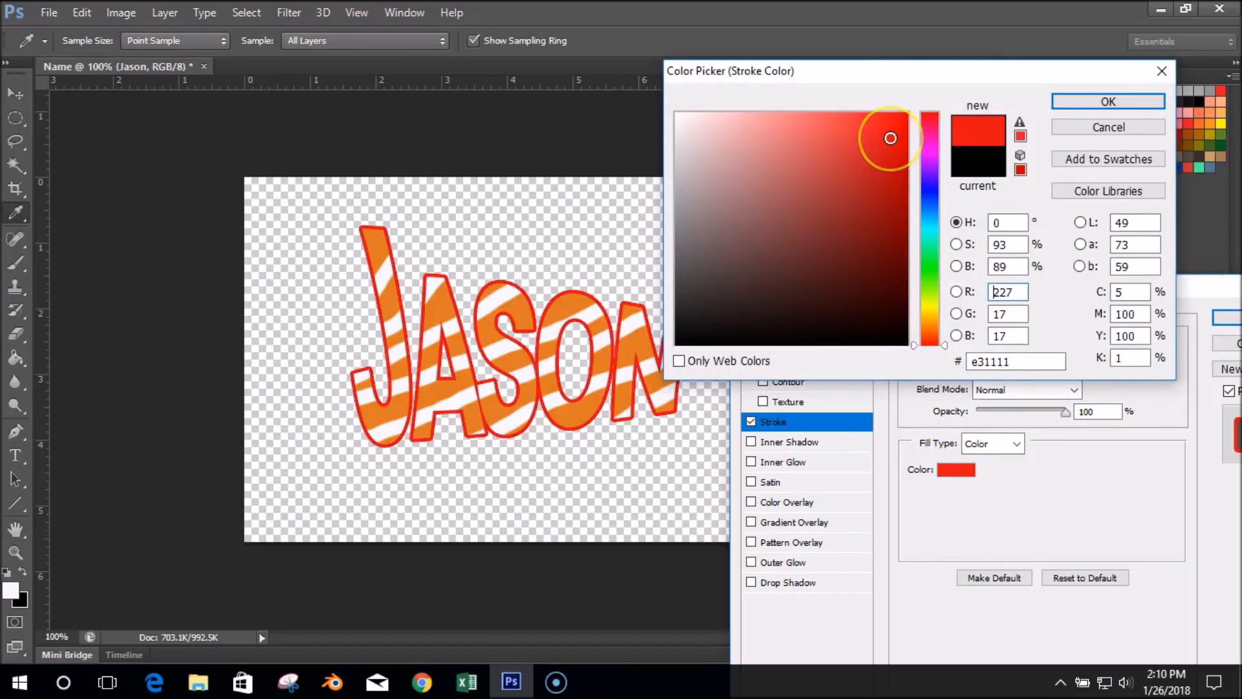
pyautogui.click(930, 264)
pyautogui.click(897, 168)
pyautogui.click(938, 185)
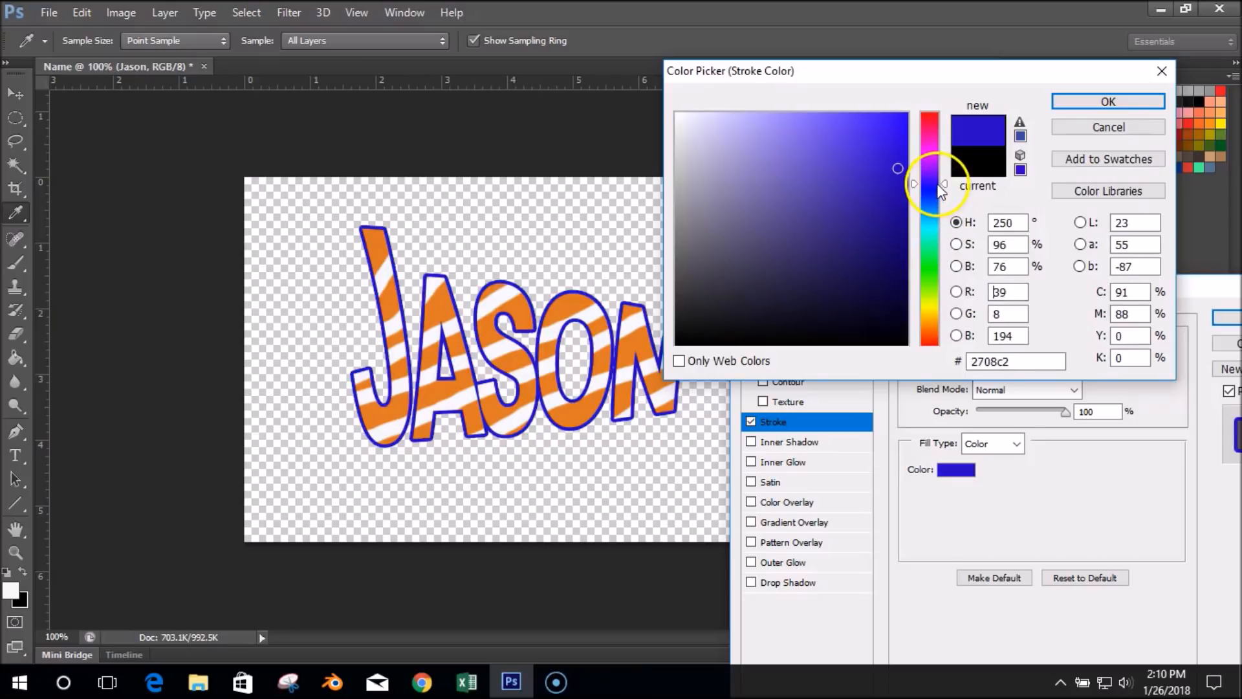
pyautogui.click(876, 172)
pyautogui.click(983, 165)
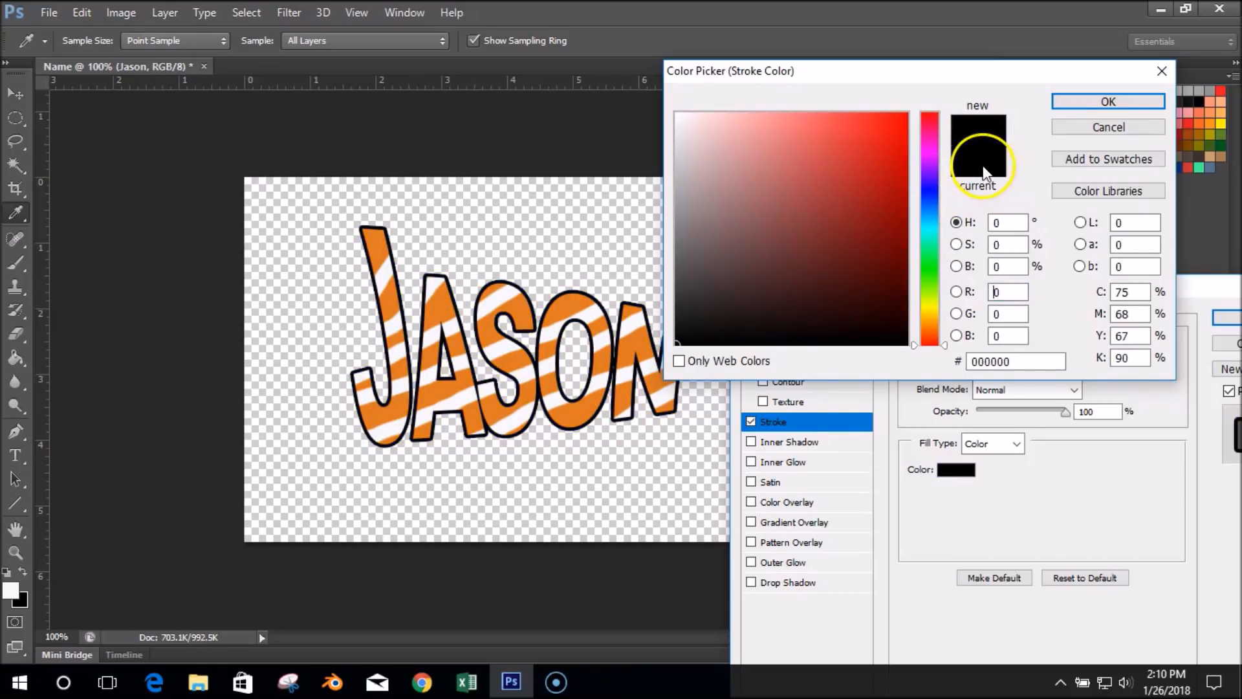
pyautogui.click(1100, 102)
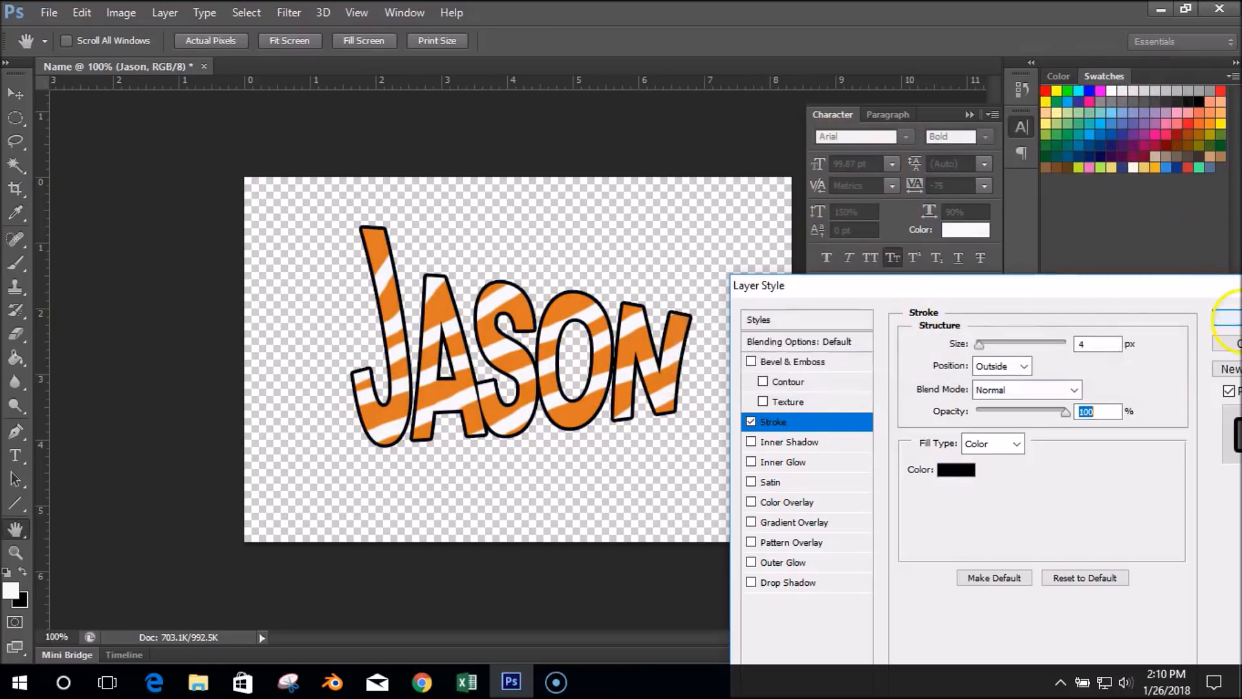
# Step: Apply the stroke settings to the name layer
pyautogui.moveTo(1223, 288); pyautogui.dragTo(882, 167)
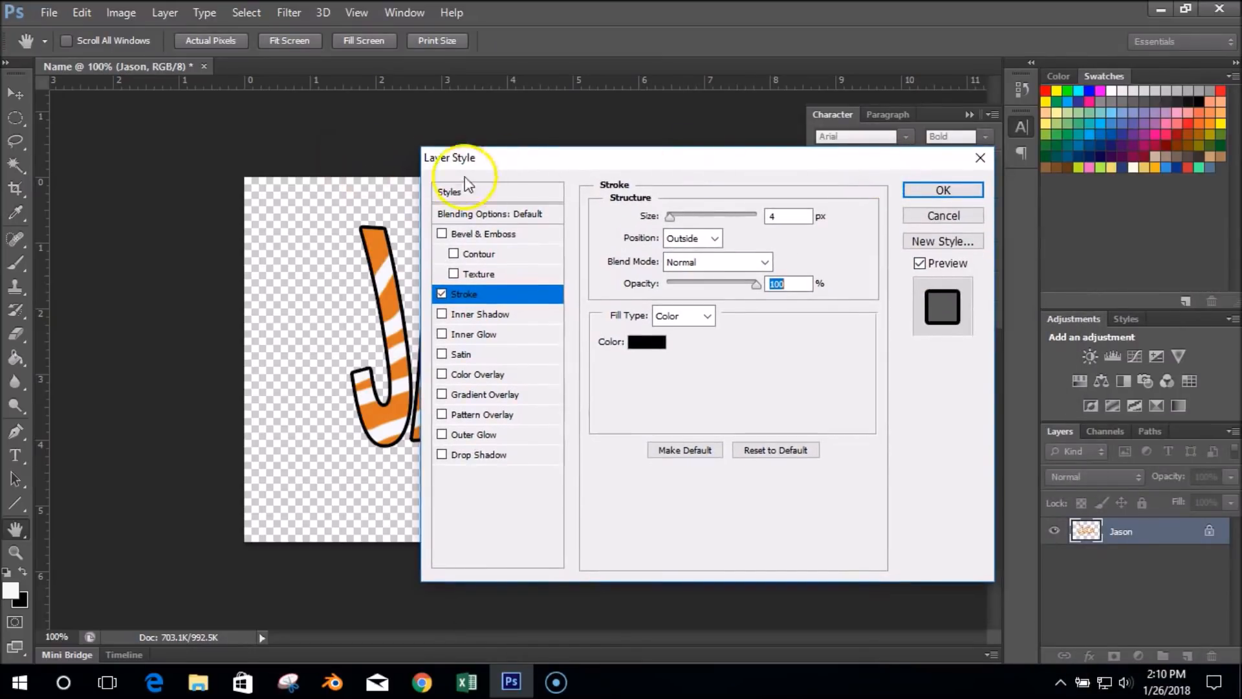
pyautogui.click(947, 192)
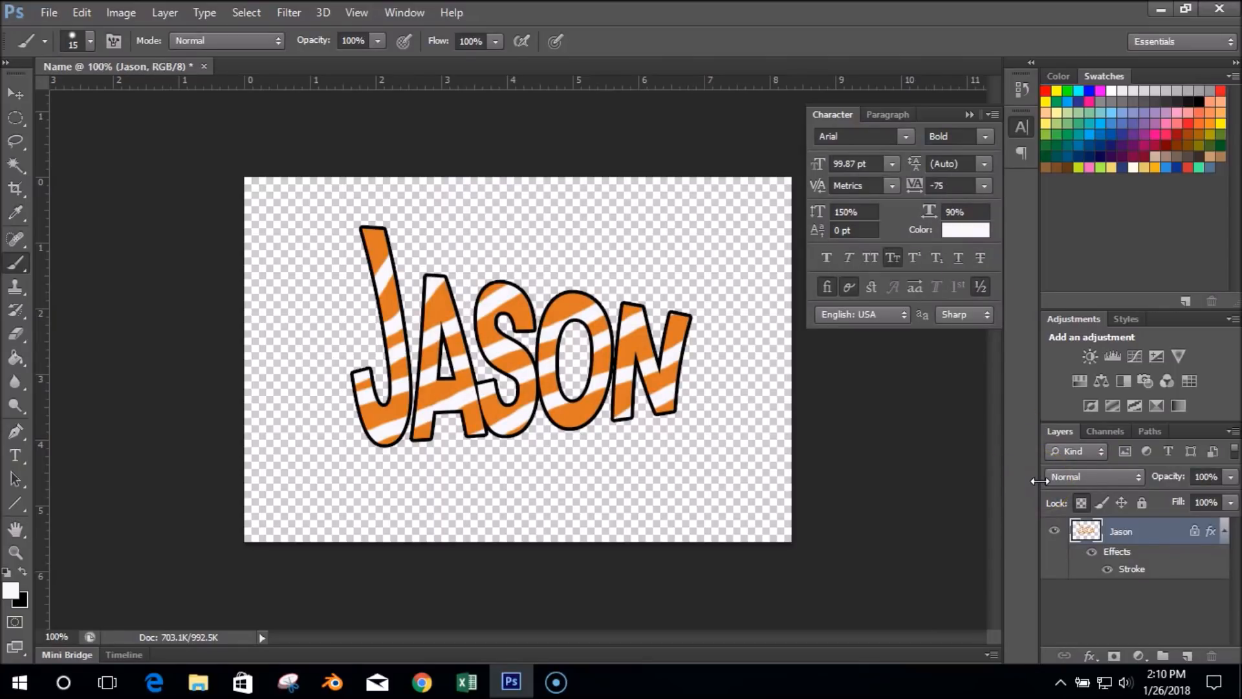
pyautogui.click(1069, 573)
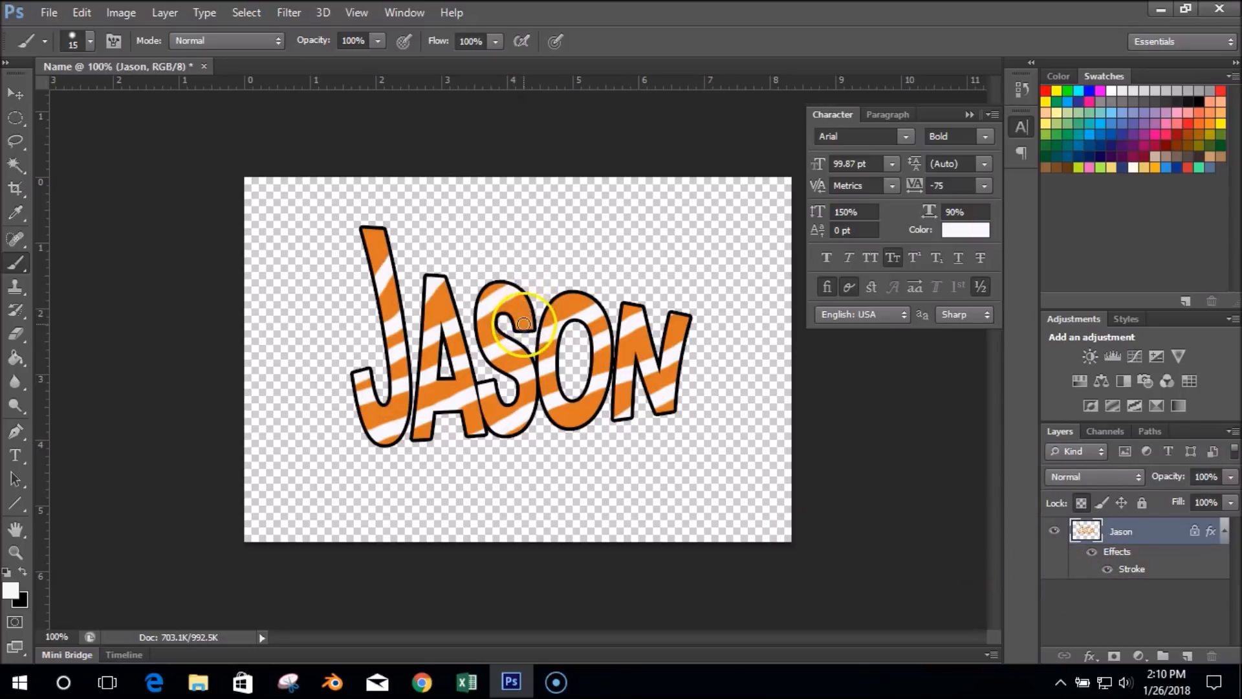
# Step: Add a Bevel & Emboss effect to the name layer, keeping the lettering in view beside the settings
pyautogui.click(1090, 655)
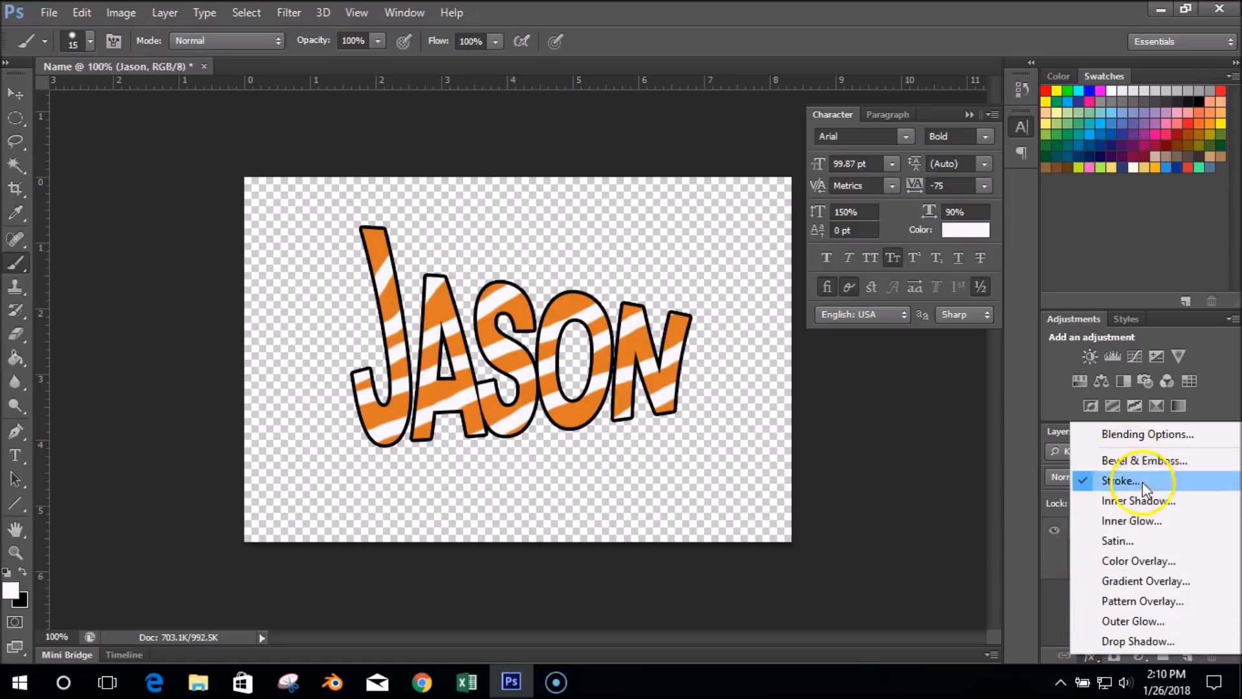
pyautogui.click(1150, 462)
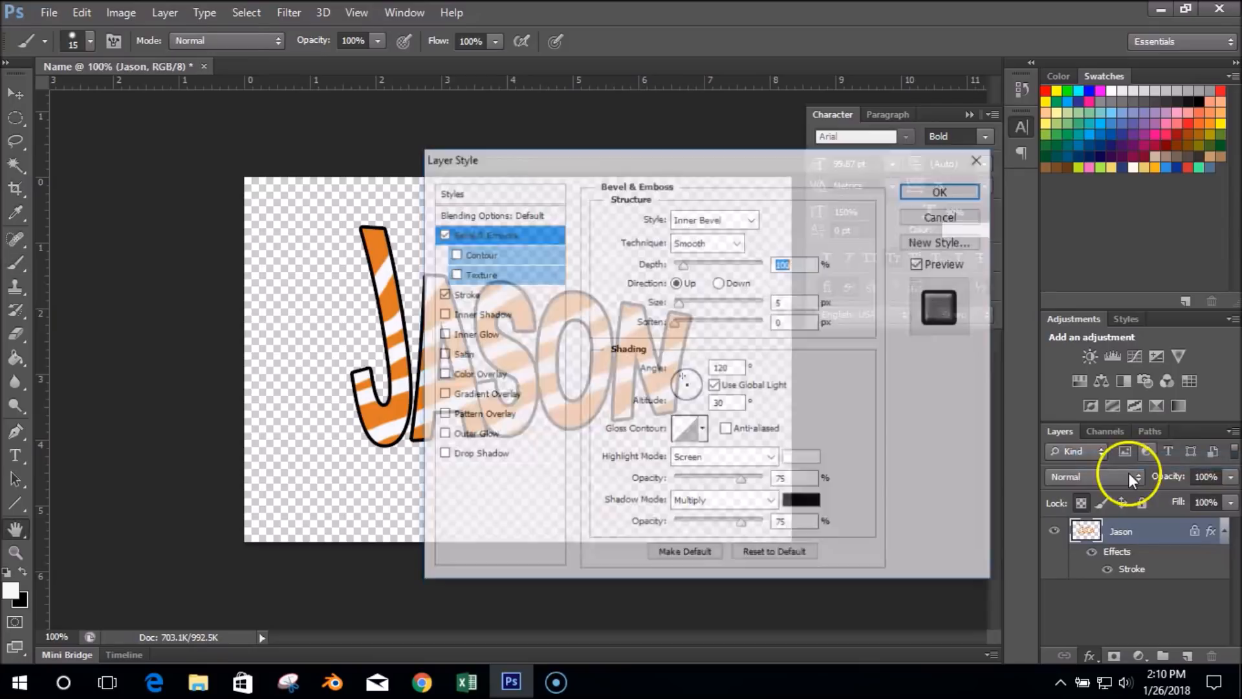
pyautogui.moveTo(722, 167); pyautogui.dragTo(1058, 190)
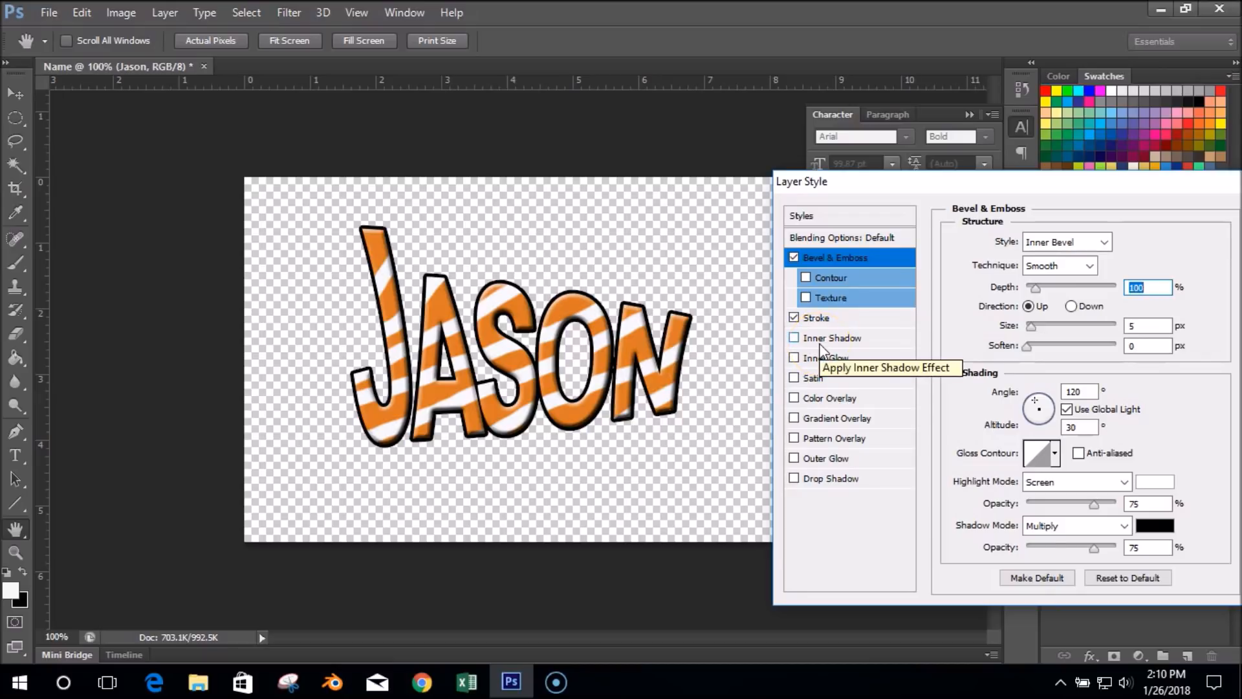
# Step: Try the Outer Bevel, Emboss, Pillow Emboss and Stroke Emboss styles on the name, and return the style to Inner Bevel
pyautogui.click(1104, 242)
pyautogui.click(1098, 260)
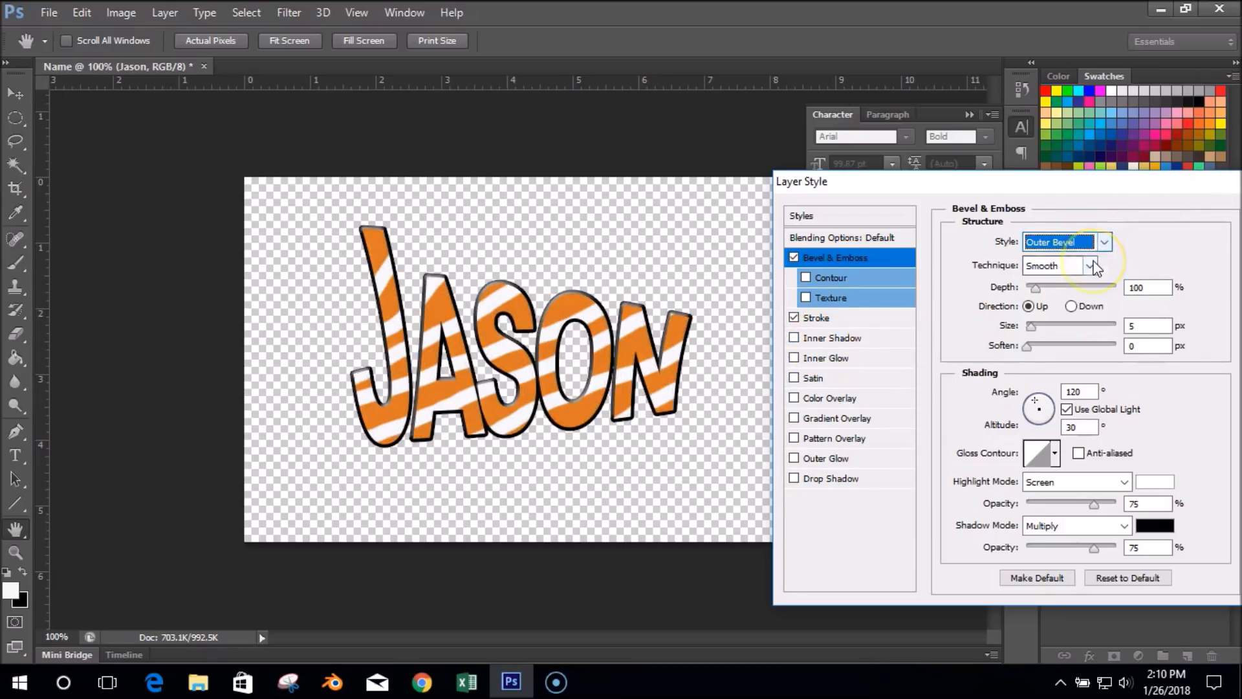
pyautogui.click(1103, 242)
pyautogui.click(1100, 274)
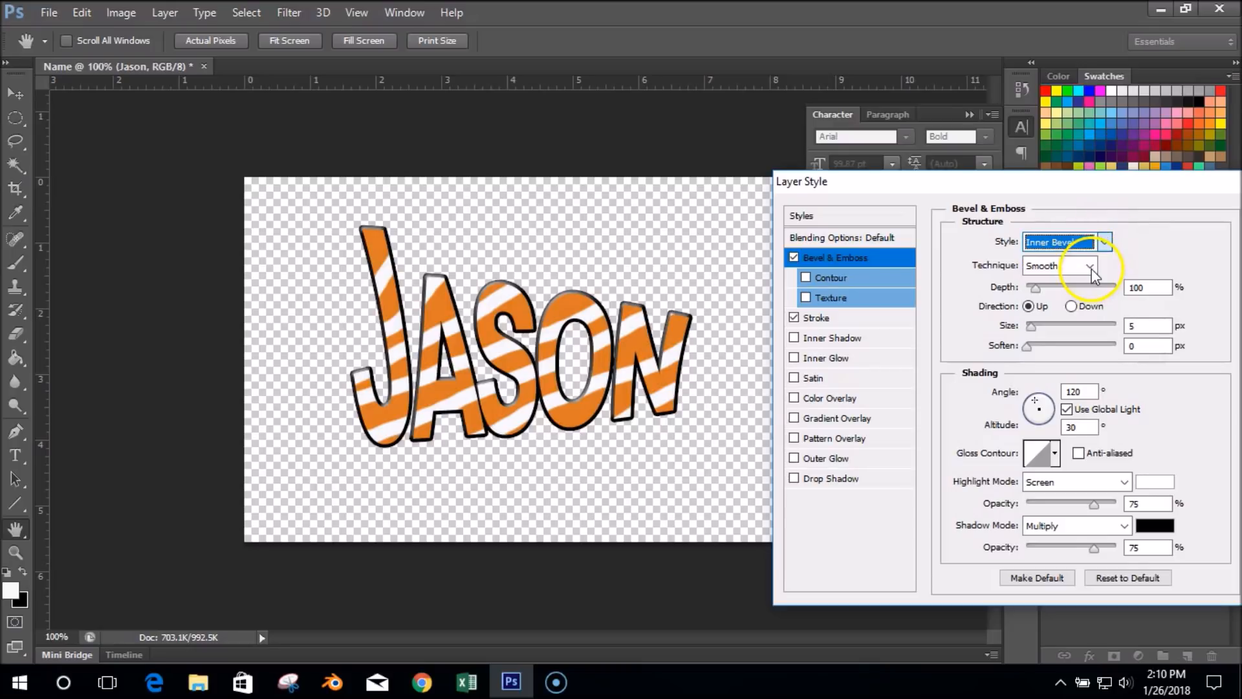
pyautogui.click(1105, 242)
pyautogui.click(1084, 288)
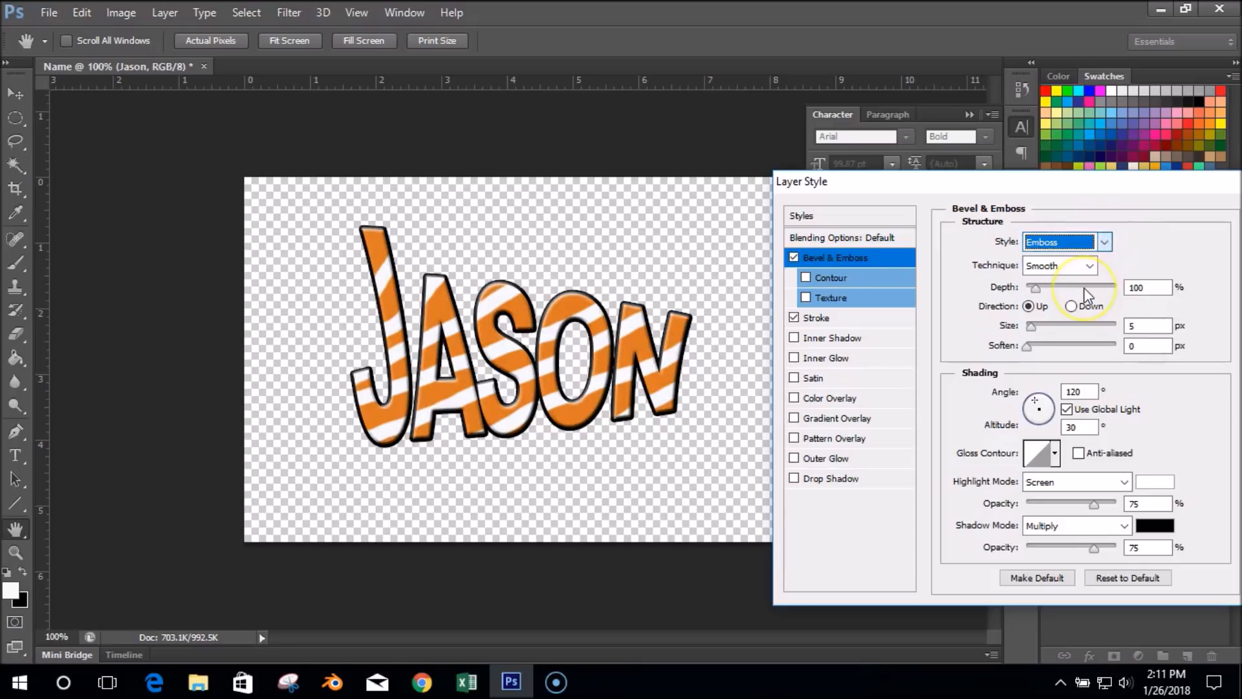
pyautogui.click(1104, 242)
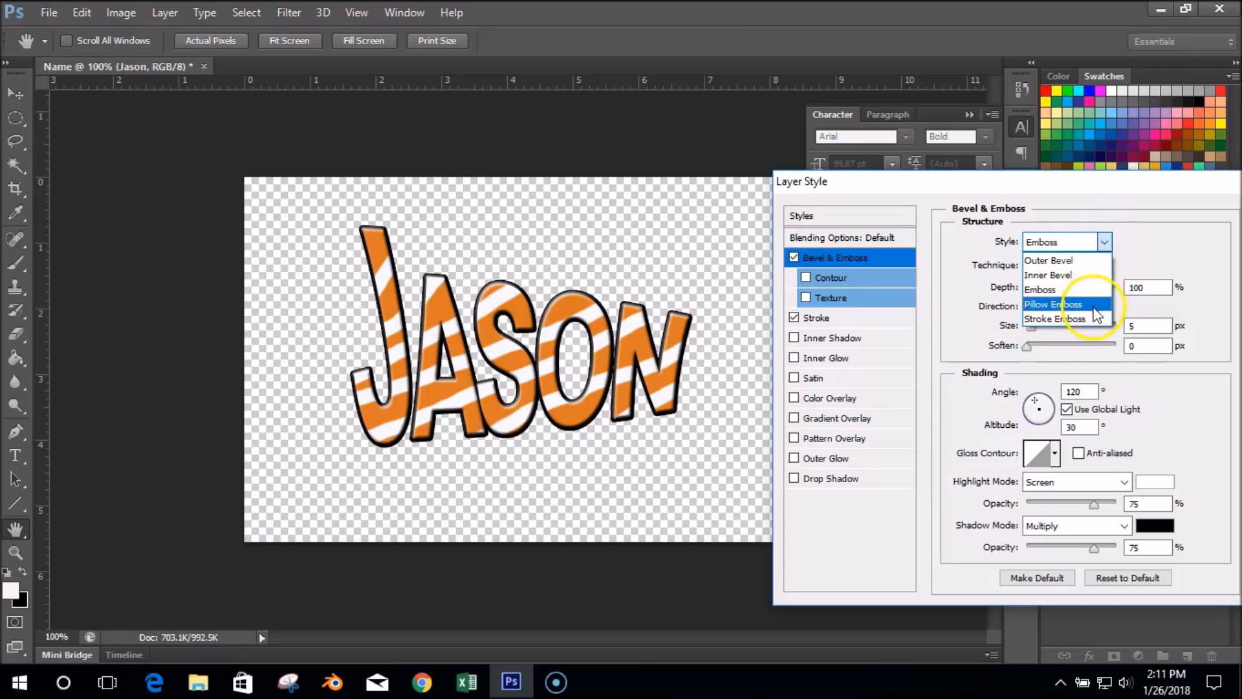
pyautogui.click(1094, 306)
pyautogui.click(1105, 245)
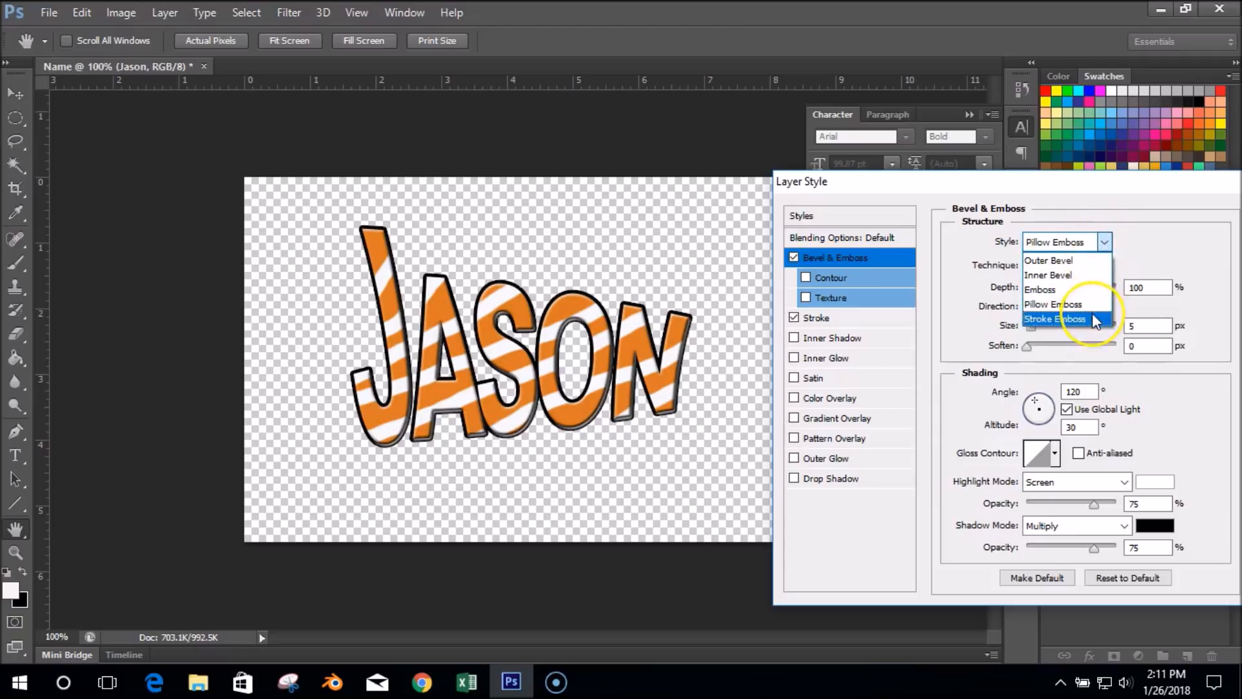
pyautogui.click(1093, 313)
pyautogui.click(1103, 243)
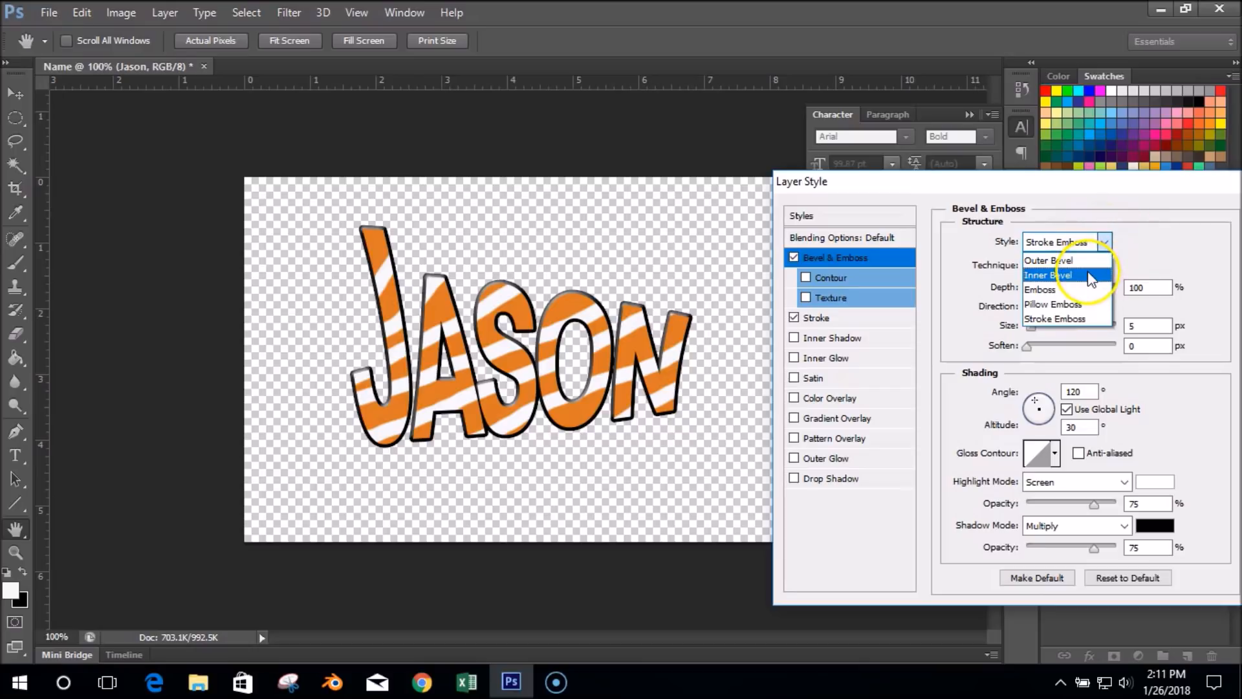
pyautogui.click(1091, 277)
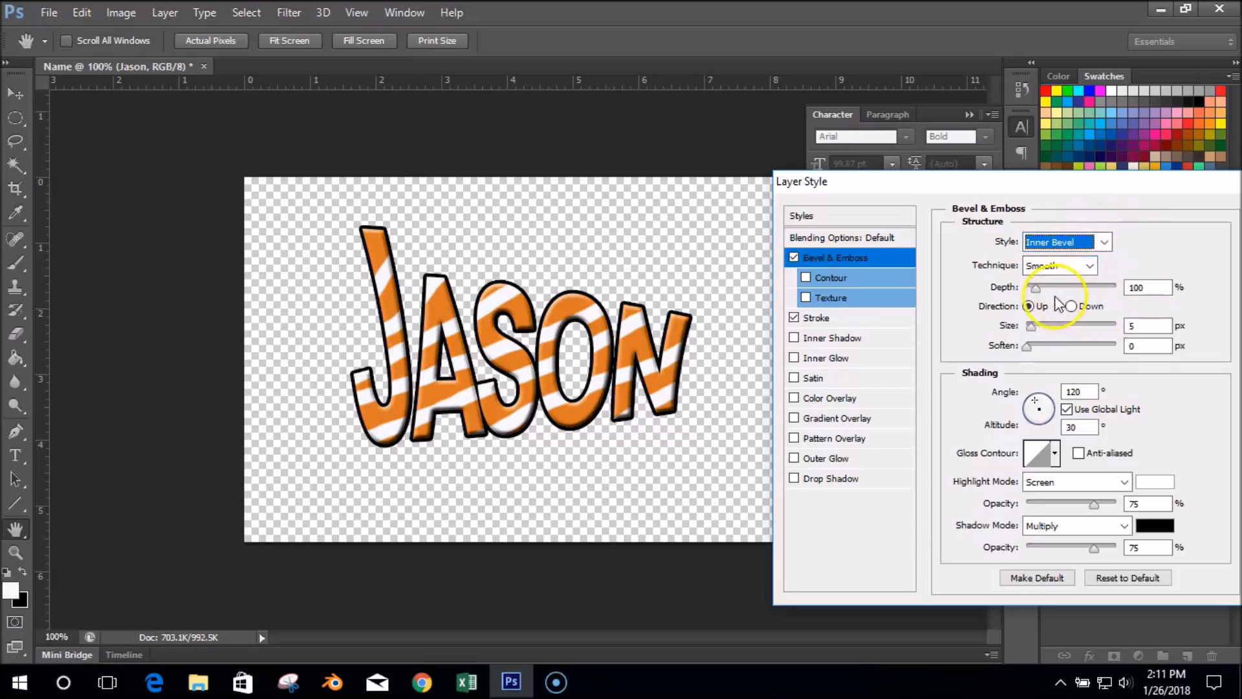
# Step: Set the bevel's depth to 409%, keep direction Up after trying Down, and set size and soften to 1 px, angle to -20° and altitude to 11°
pyautogui.moveTo(1036, 288); pyautogui.dragTo(1063, 289)
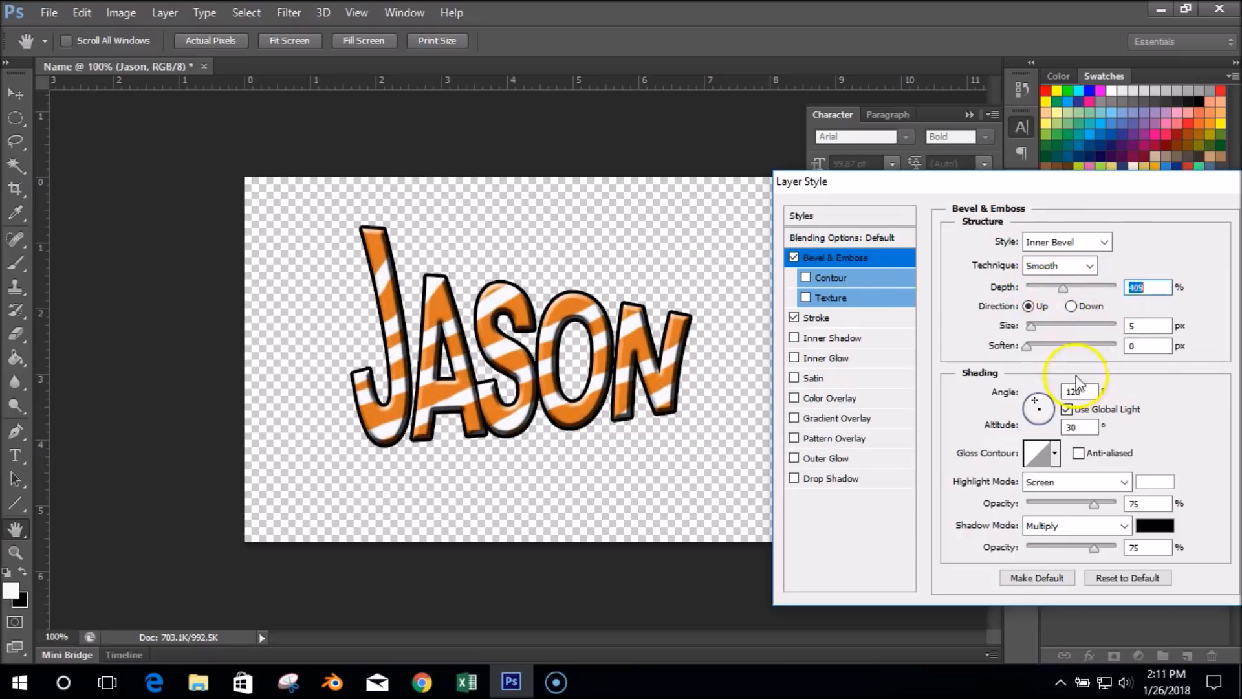
pyautogui.click(1071, 307)
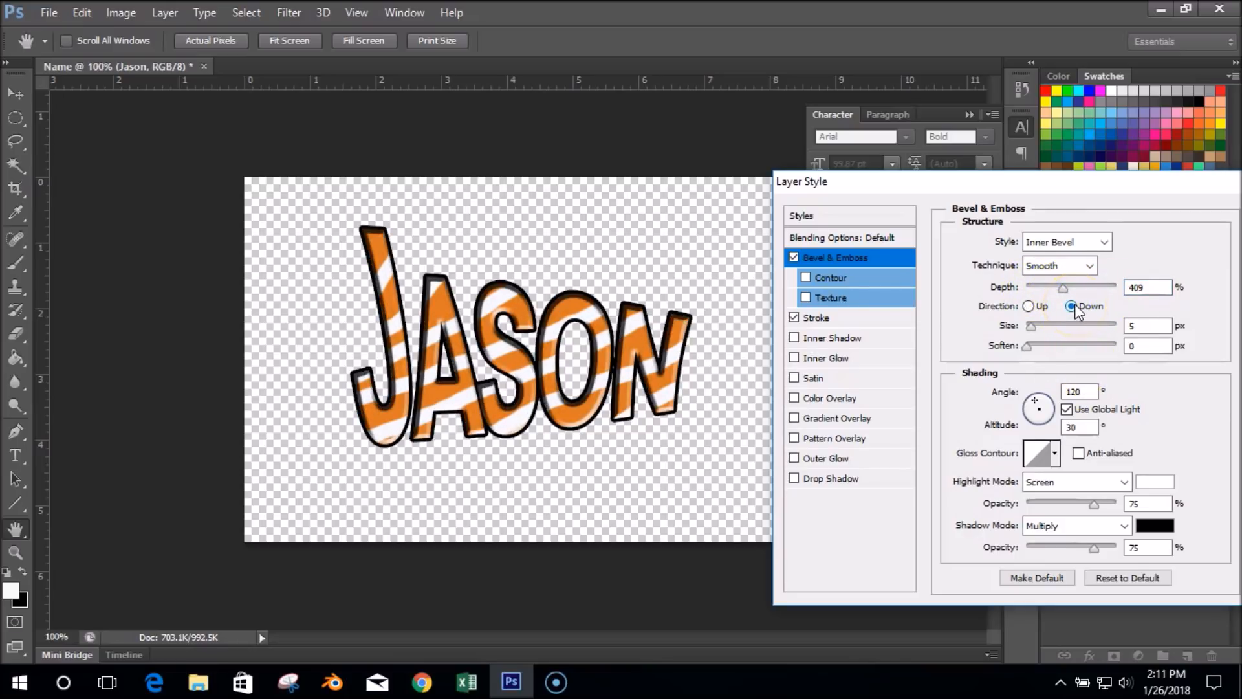
pyautogui.click(1029, 307)
pyautogui.moveTo(1034, 326)
pyautogui.mouseDown()
pyautogui.moveTo(1062, 329)
pyautogui.moveTo(1016, 320)
pyautogui.moveTo(1057, 330)
pyautogui.moveTo(1027, 326)
pyautogui.moveTo(1027, 347)
pyautogui.moveTo(1066, 348)
pyautogui.moveTo(1023, 343)
pyautogui.moveTo(1062, 349)
pyautogui.moveTo(1045, 351)
pyautogui.moveTo(1032, 427)
pyautogui.moveTo(1040, 404)
pyautogui.moveTo(1051, 416)
pyautogui.moveTo(1043, 437)
pyautogui.moveTo(1051, 407)
pyautogui.moveTo(1056, 422)
pyautogui.mouseUp()
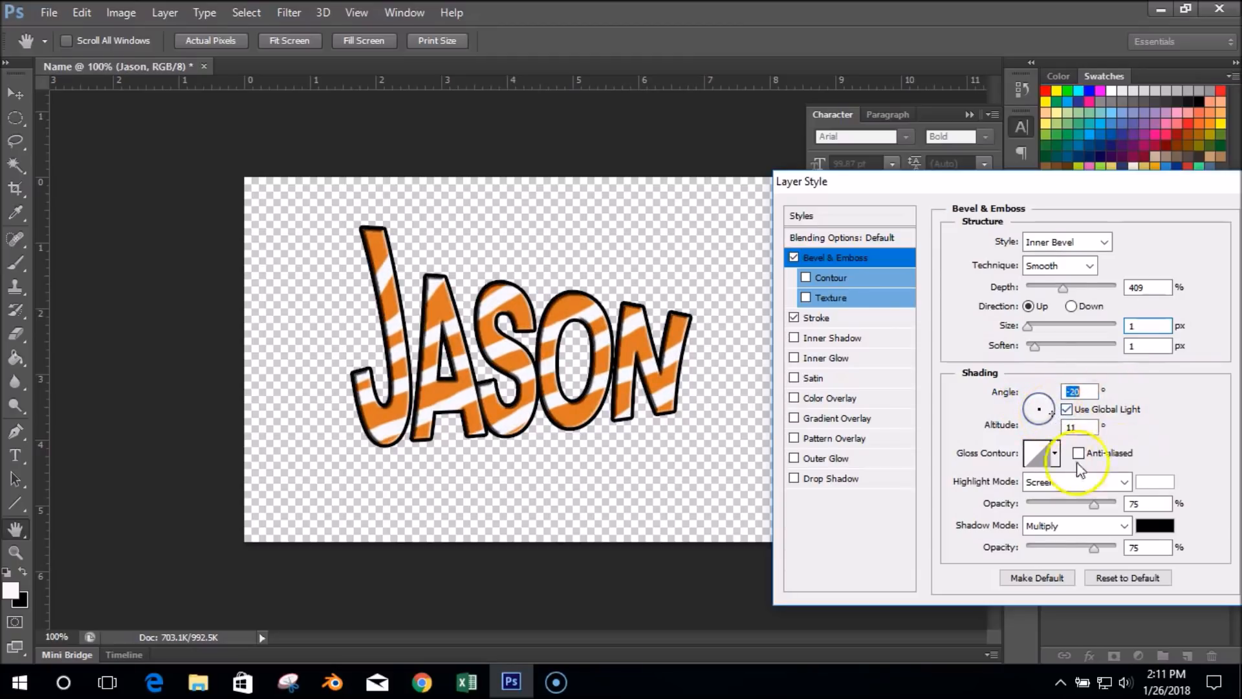
# Step: Try several gloss contour presets on the name's bevel shading
pyautogui.click(1055, 453)
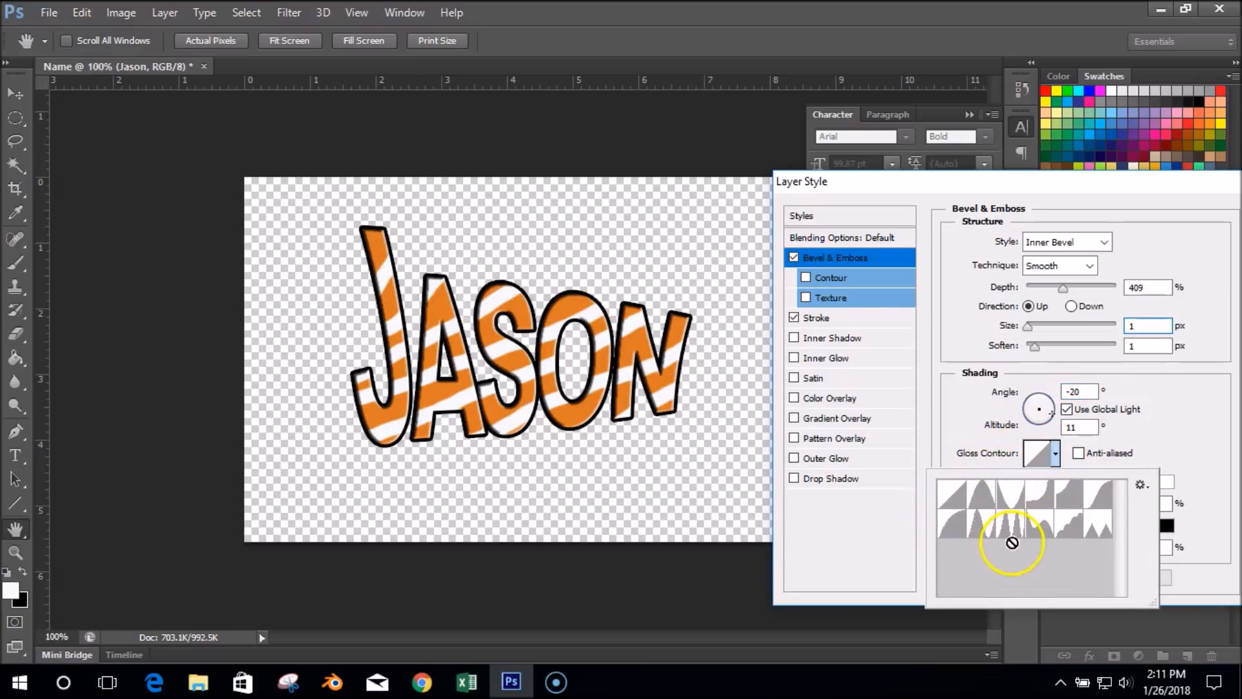
pyautogui.click(983, 498)
pyautogui.click(1006, 497)
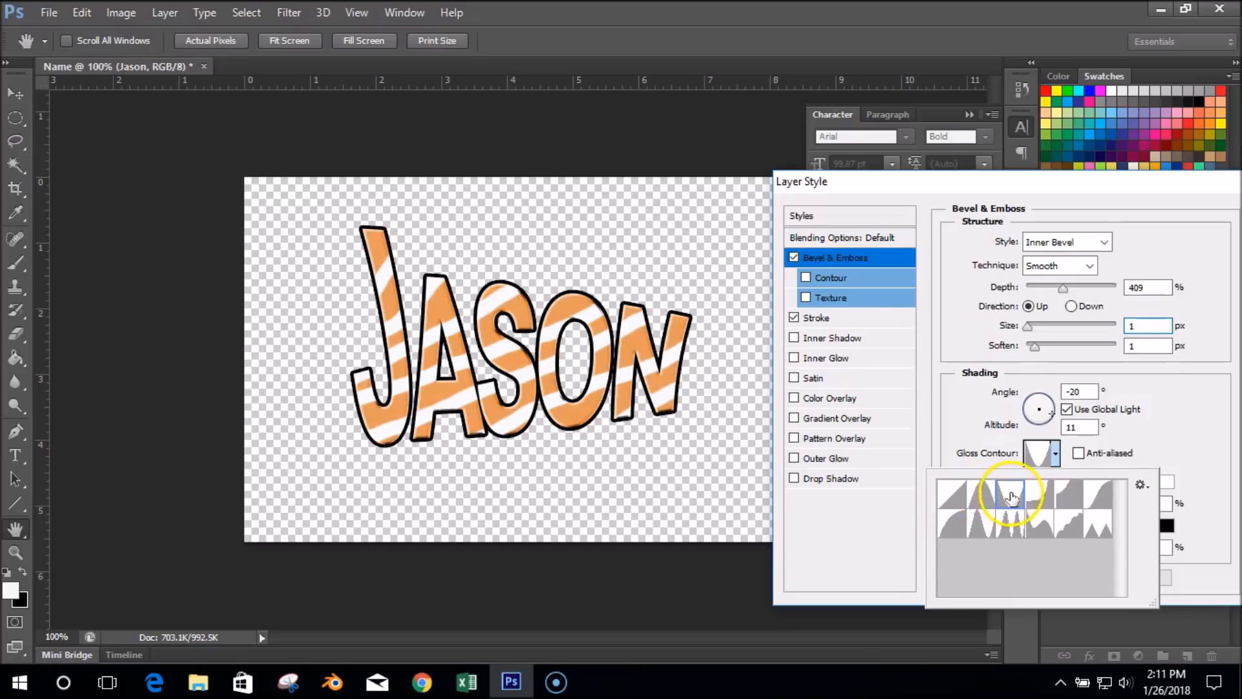
pyautogui.click(1042, 497)
pyautogui.click(1071, 497)
pyautogui.click(1092, 495)
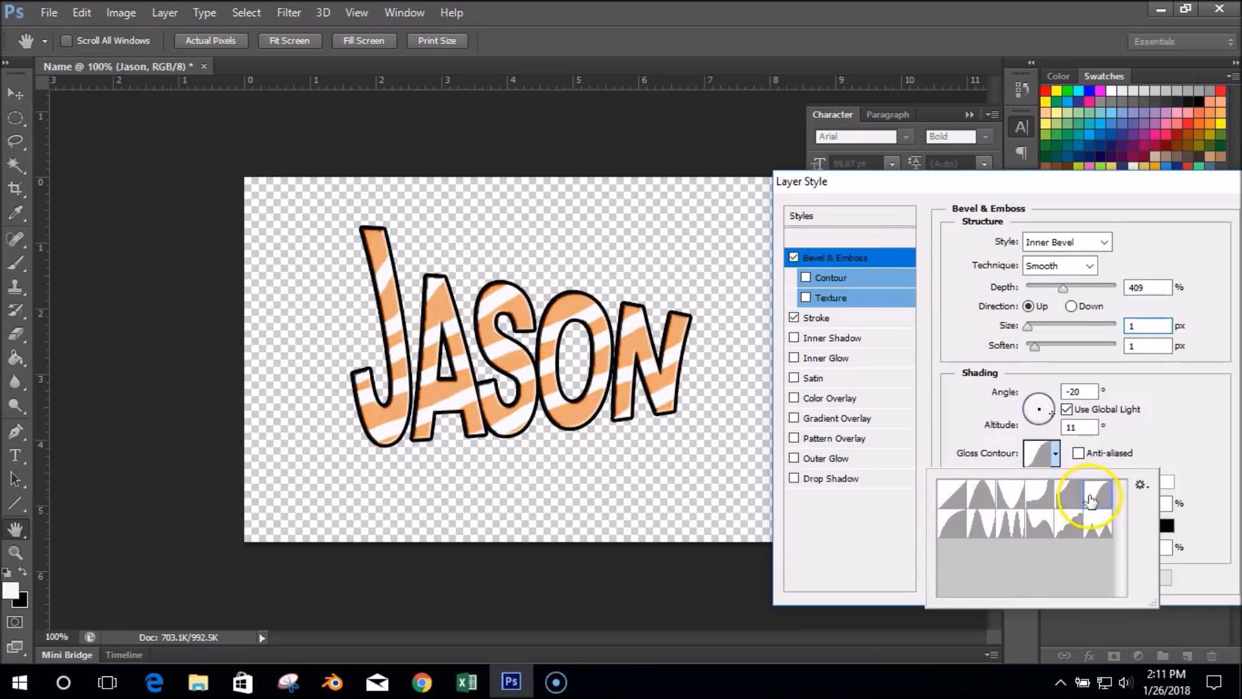
pyautogui.click(1043, 521)
pyautogui.click(995, 524)
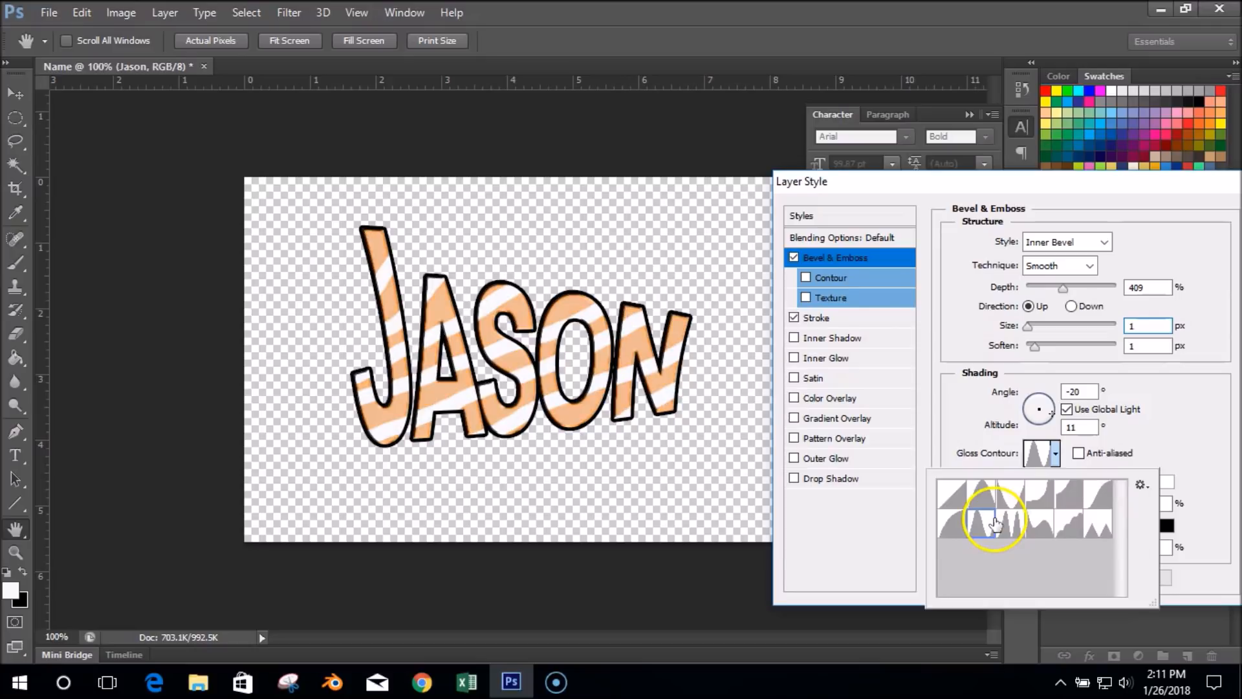
pyautogui.click(915, 527)
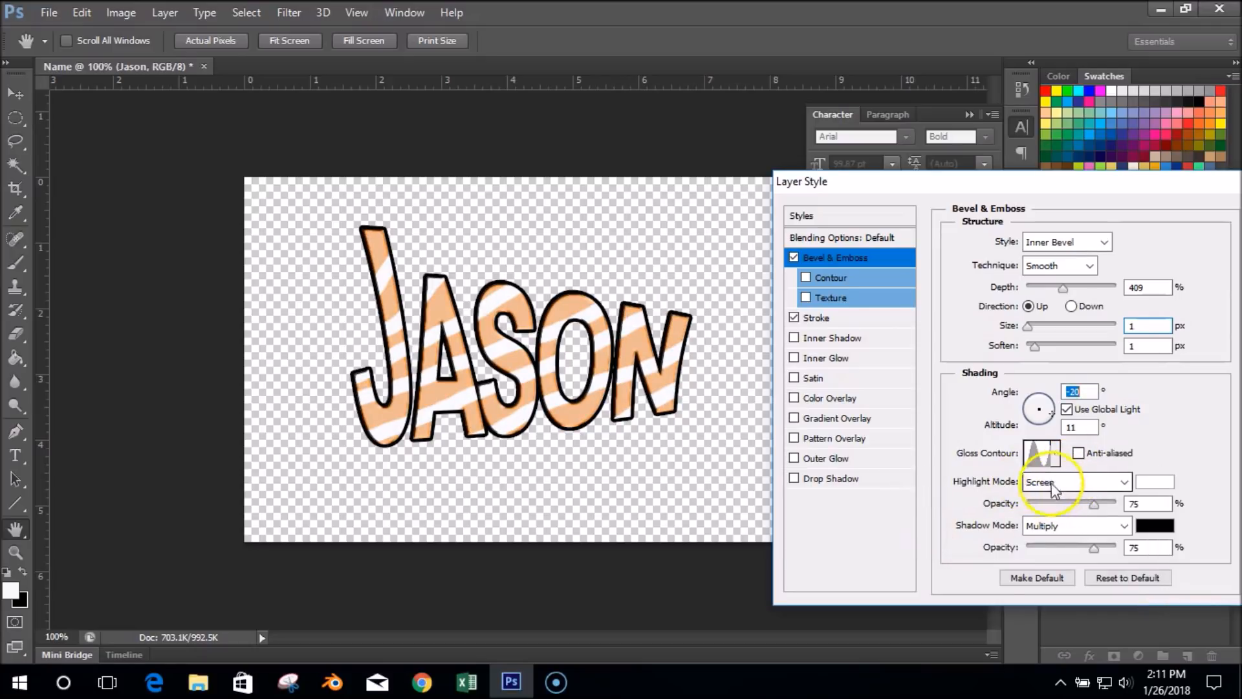
# Step: Restore the linear gloss contour and apply the Bevel & Emboss settings to the name layer
pyautogui.click(1049, 451)
pyautogui.click(951, 500)
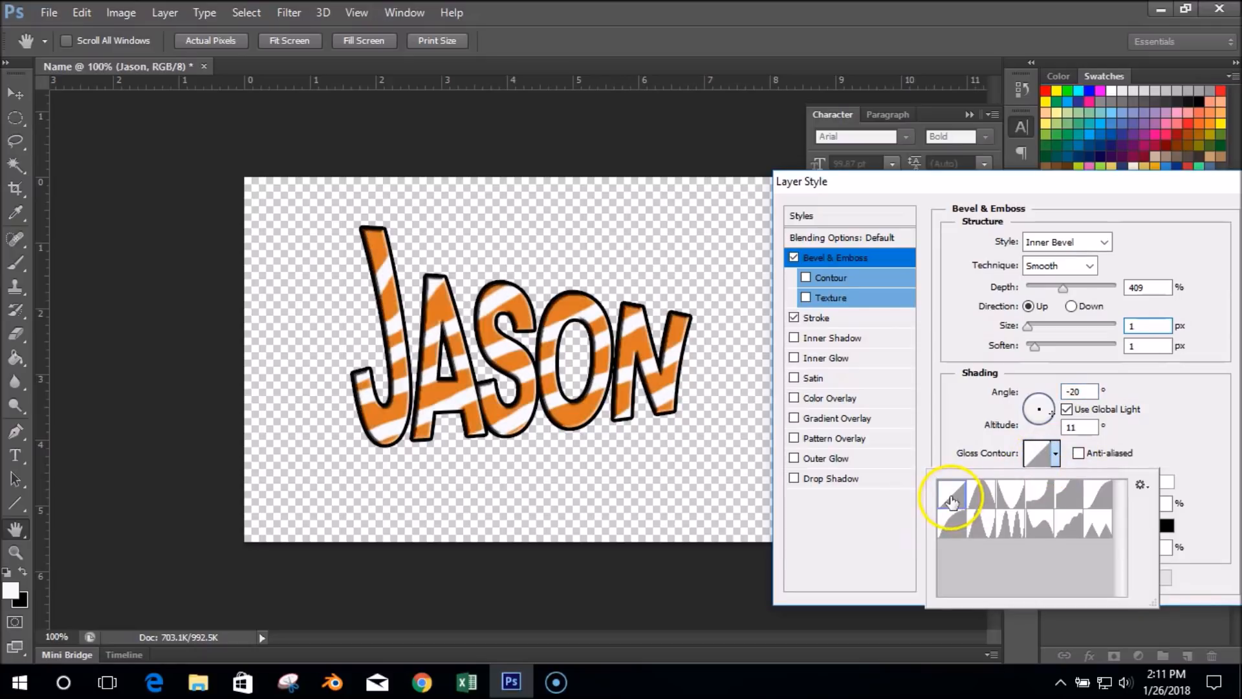
pyautogui.click(982, 457)
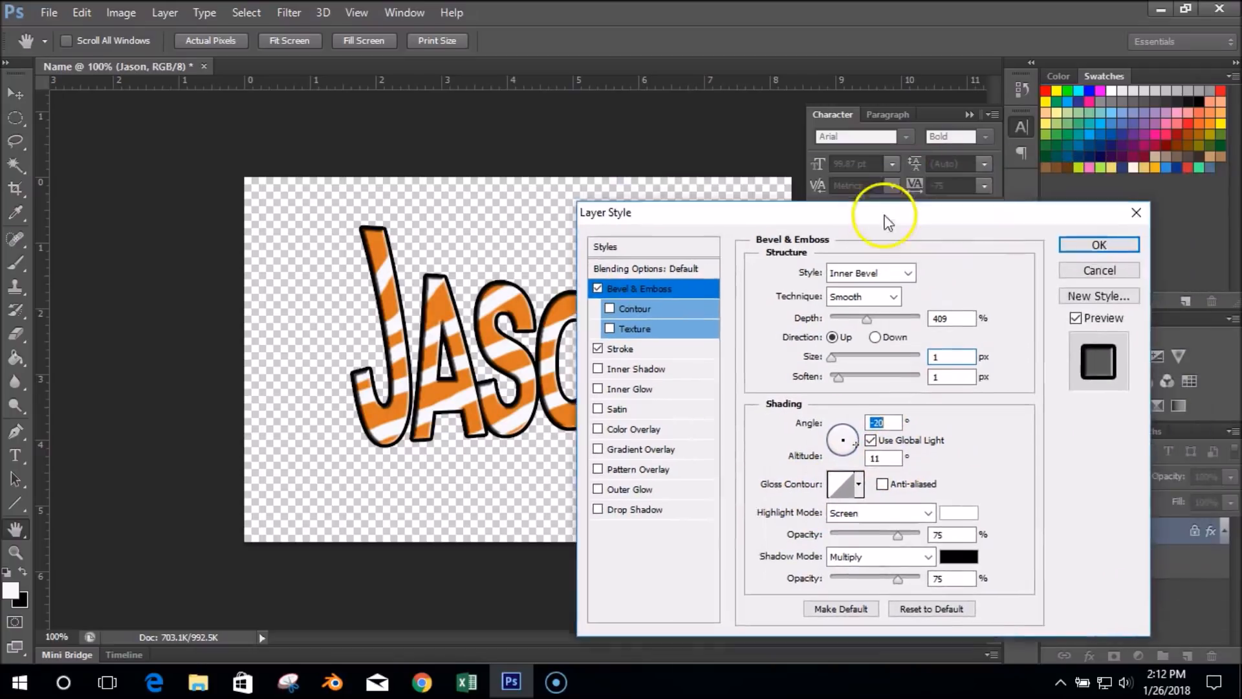
pyautogui.click(1104, 241)
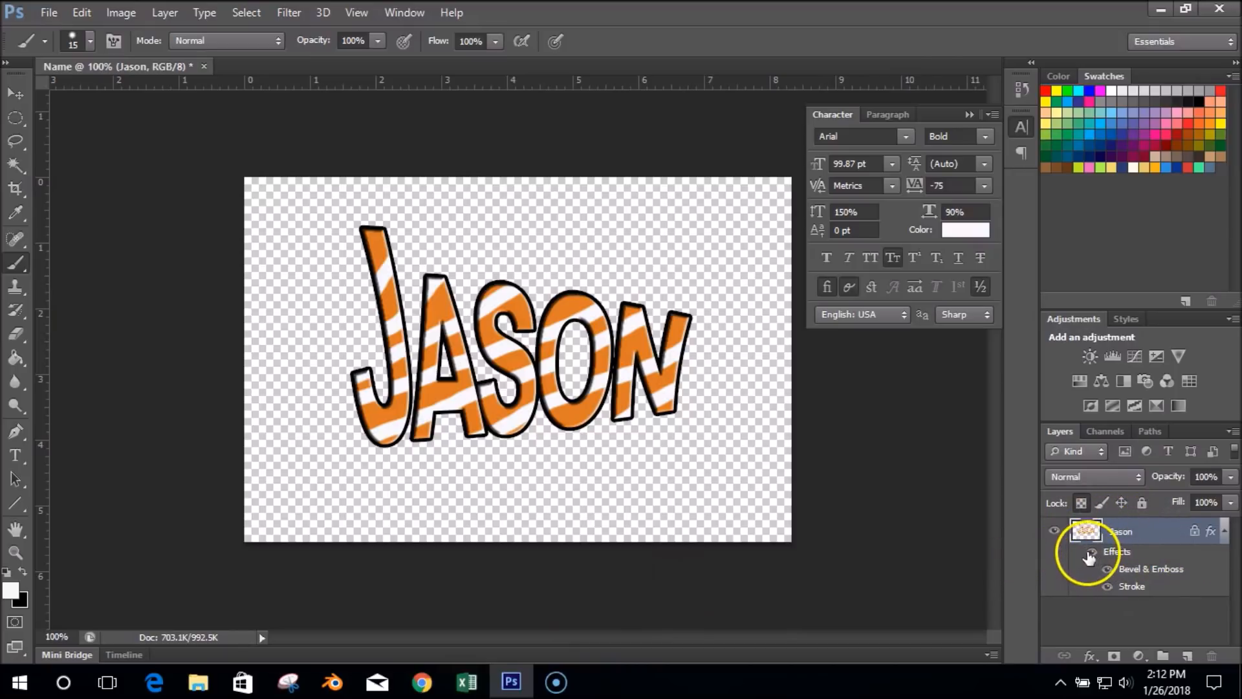
# Step: Switch the name layer's Bevel & Emboss effect off and on repeatedly to compare the lettering with and without it
pyautogui.click(1106, 570)
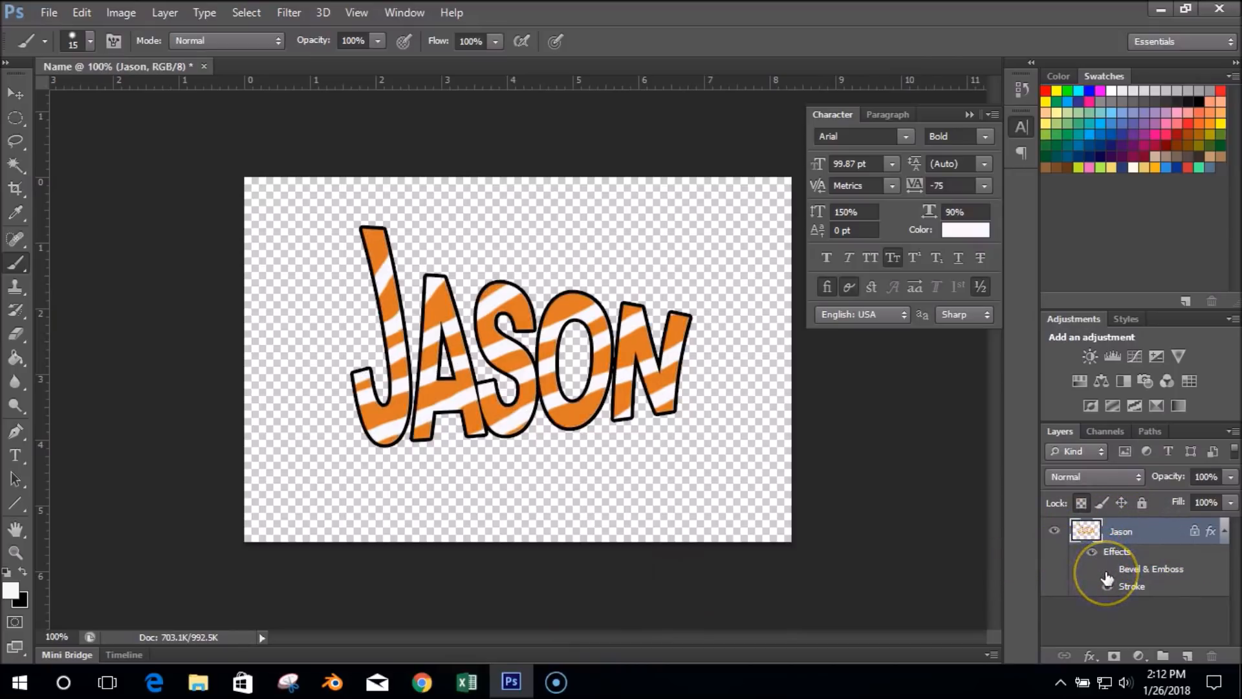
pyautogui.click(1107, 576)
pyautogui.click(1107, 575)
pyautogui.click(1107, 575)
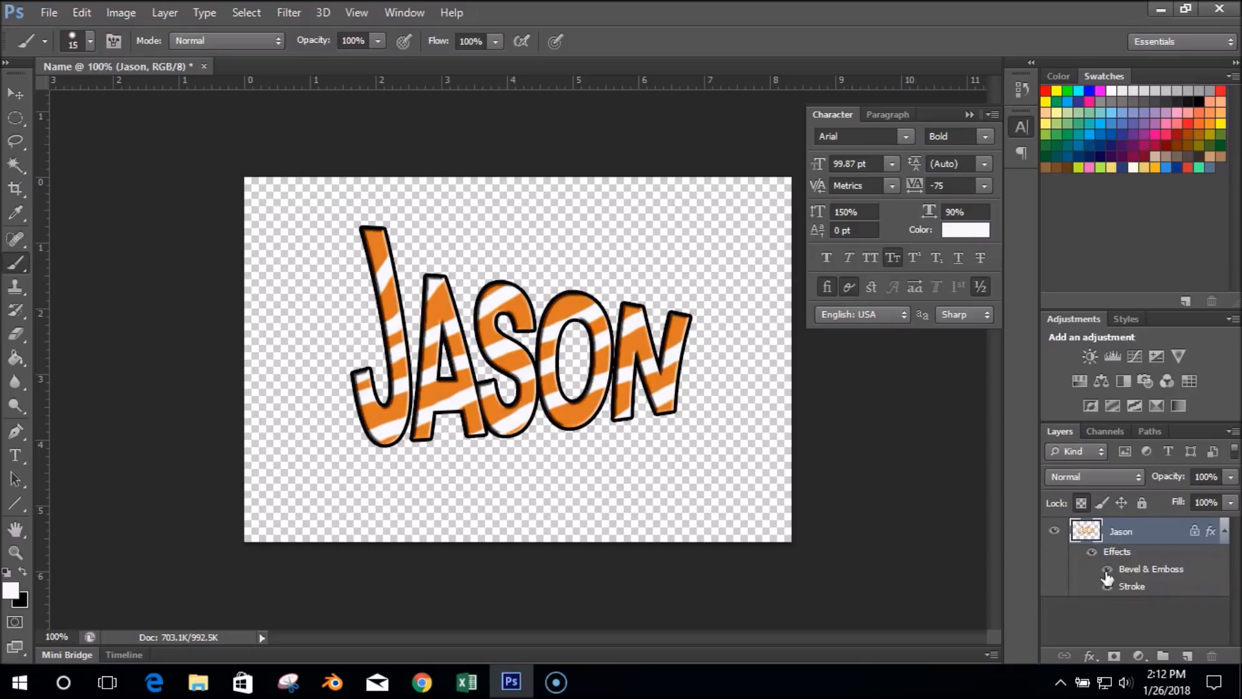
pyautogui.click(1107, 573)
pyautogui.click(1107, 573)
pyautogui.click(1108, 571)
pyautogui.click(1109, 571)
# Step: Compare the name with all effects hidden and shown, and hide and show the whole name layer
pyautogui.click(1093, 555)
pyautogui.click(1092, 555)
pyautogui.click(1093, 555)
pyautogui.click(1092, 555)
pyautogui.click(1092, 555)
pyautogui.click(1053, 531)
pyautogui.click(1054, 531)
# Step: Close the Name document without saving and create a new transparent 600 x 400 pixel document named Web
pyautogui.click(204, 66)
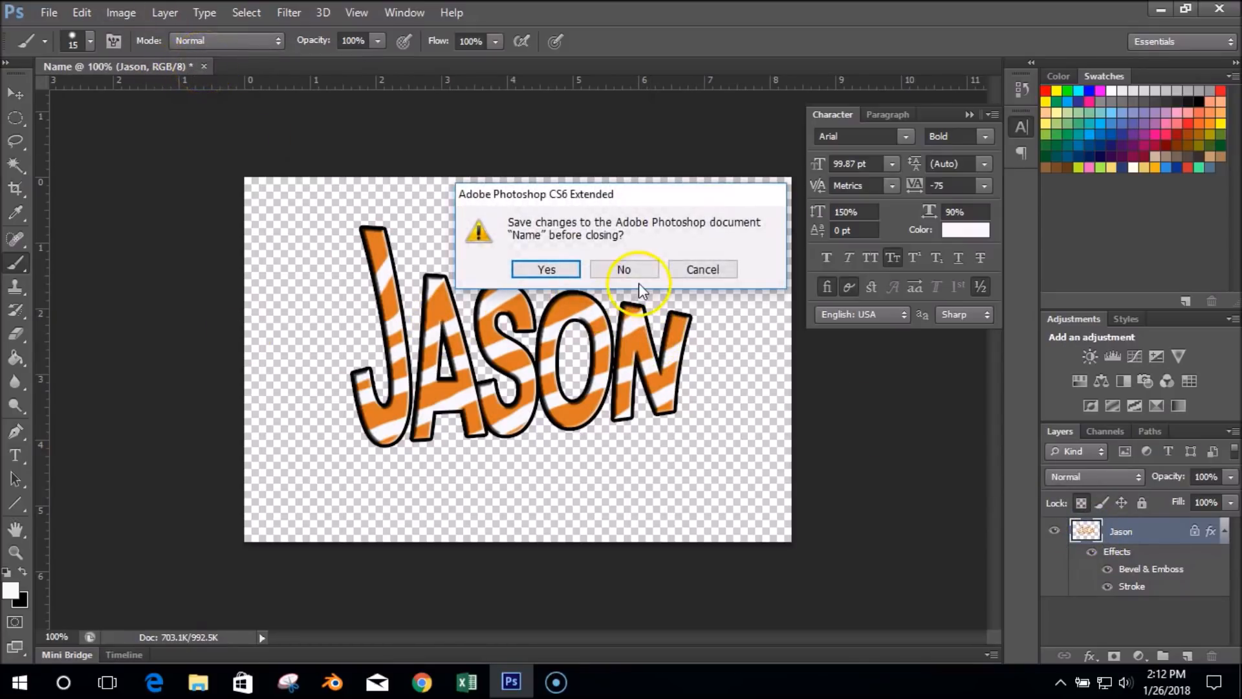
pyautogui.click(623, 270)
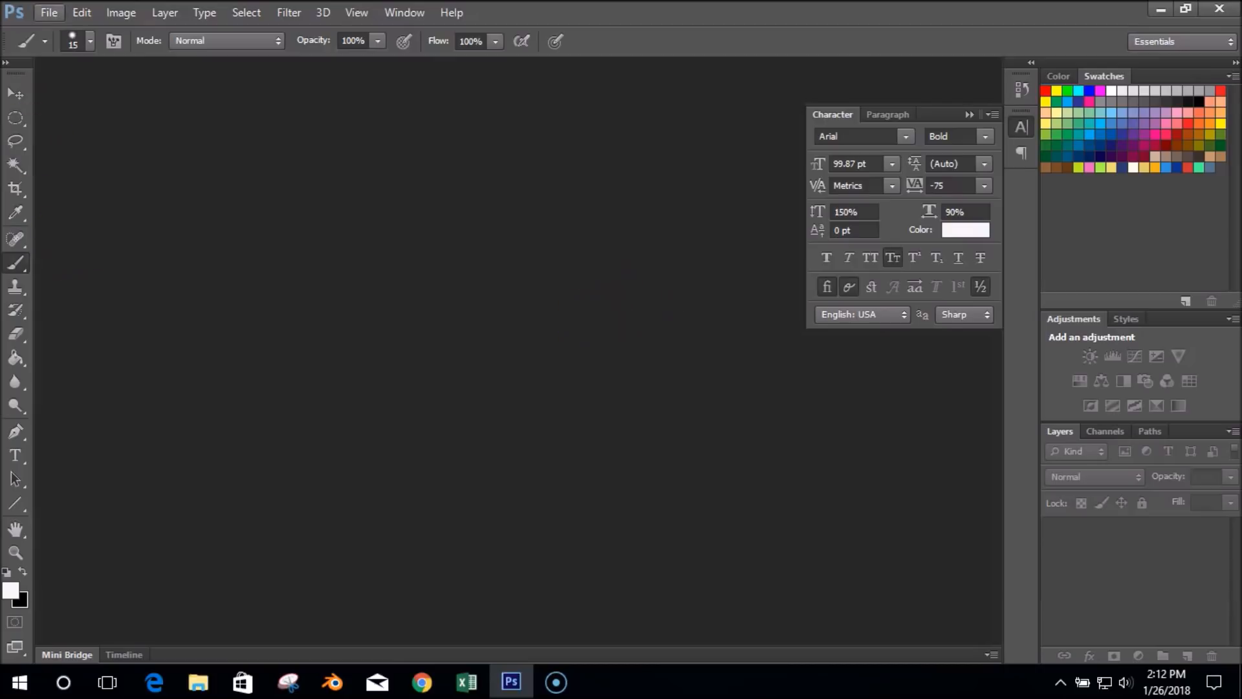
pyautogui.click(48, 12)
pyautogui.click(57, 30)
pyautogui.moveTo(355, 134); pyautogui.dragTo(220, 93)
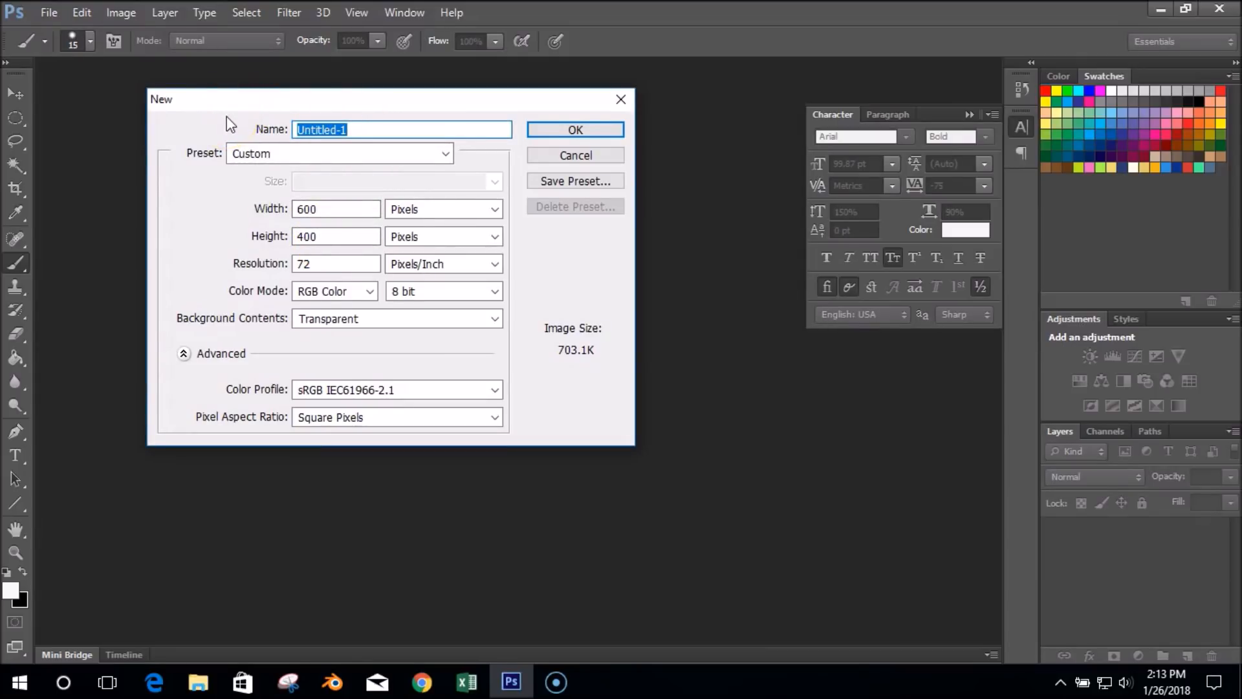
pyautogui.press('BackSpace')
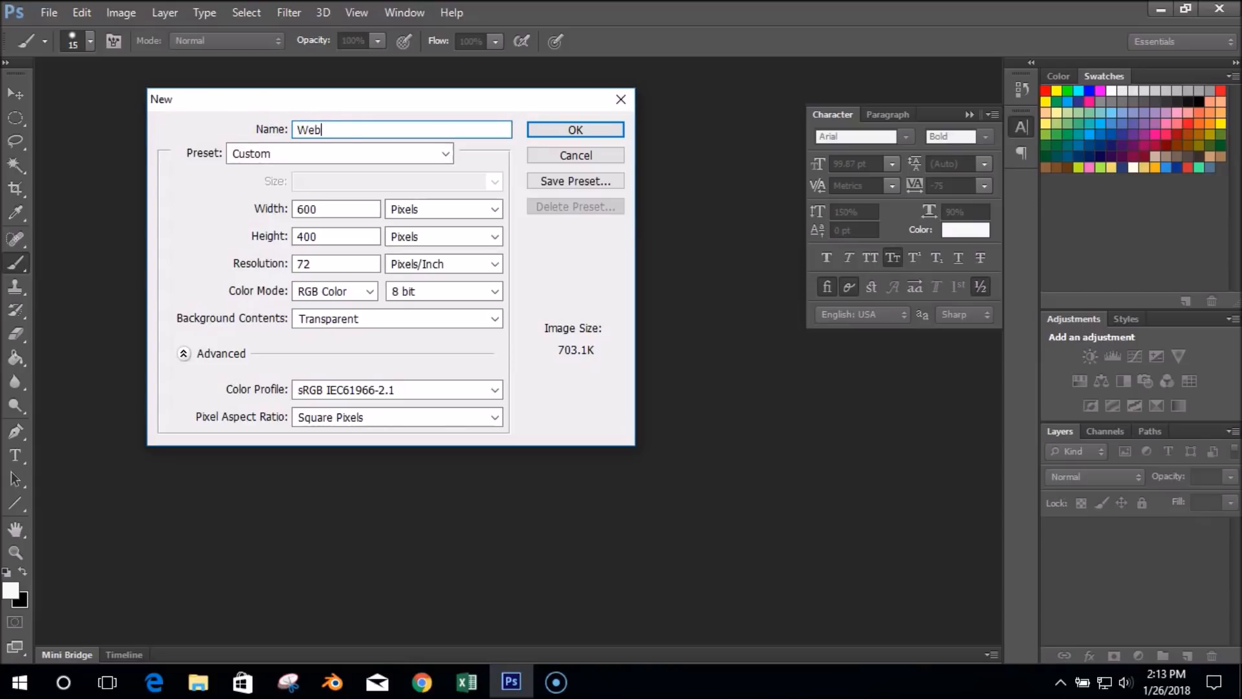
pyautogui.click(574, 130)
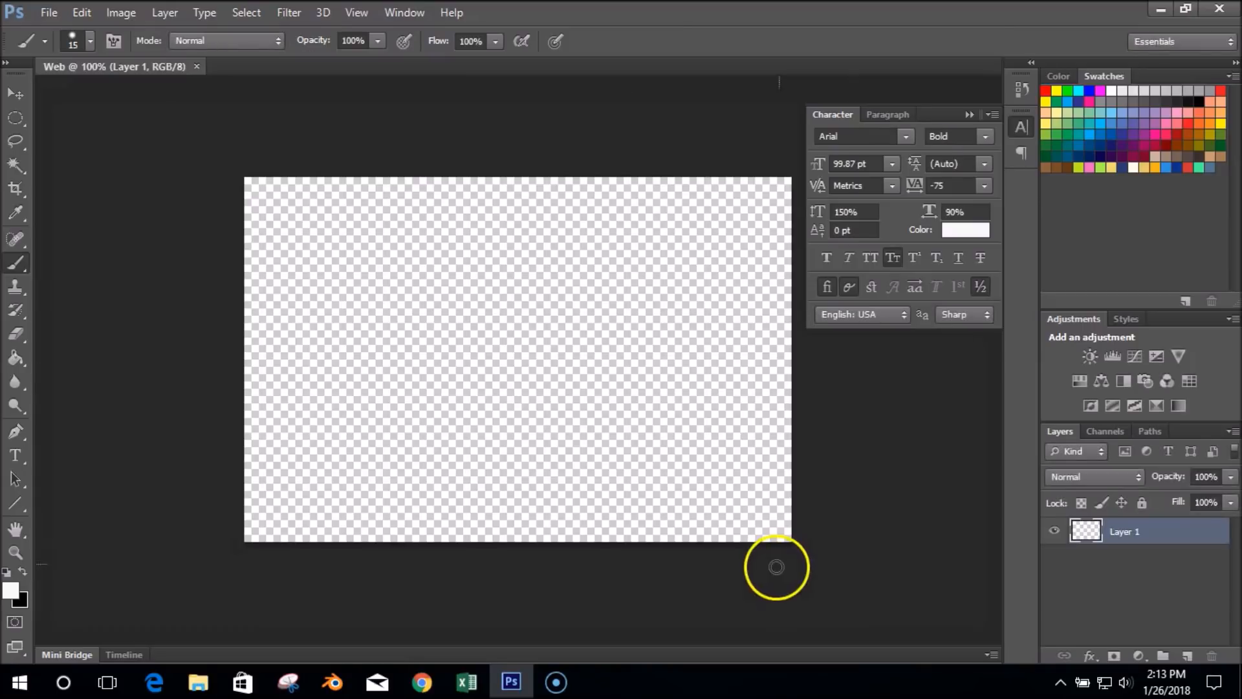
# Step: Set the Horizontal Type tool's text colour to blue, #2796ca
pyautogui.click(16, 457)
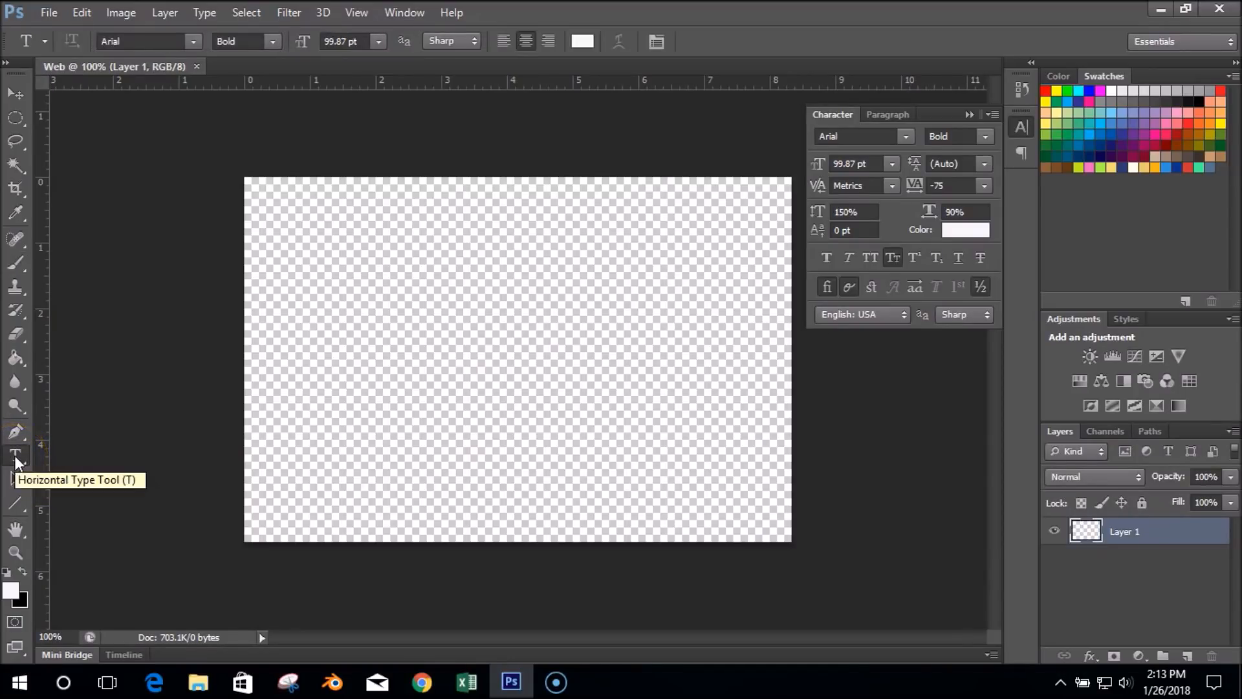
pyautogui.click(594, 41)
pyautogui.moveTo(716, 177)
pyautogui.mouseDown()
pyautogui.moveTo(842, 186)
pyautogui.moveTo(863, 160)
pyautogui.mouseUp()
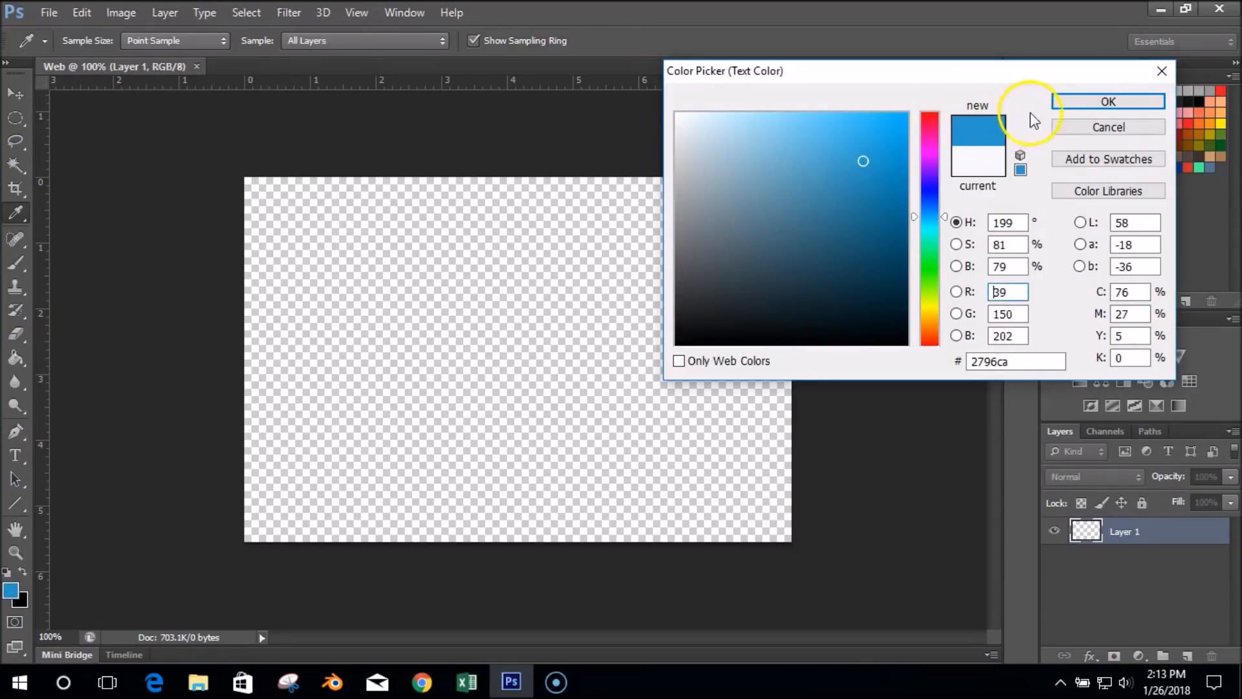
pyautogui.click(1059, 101)
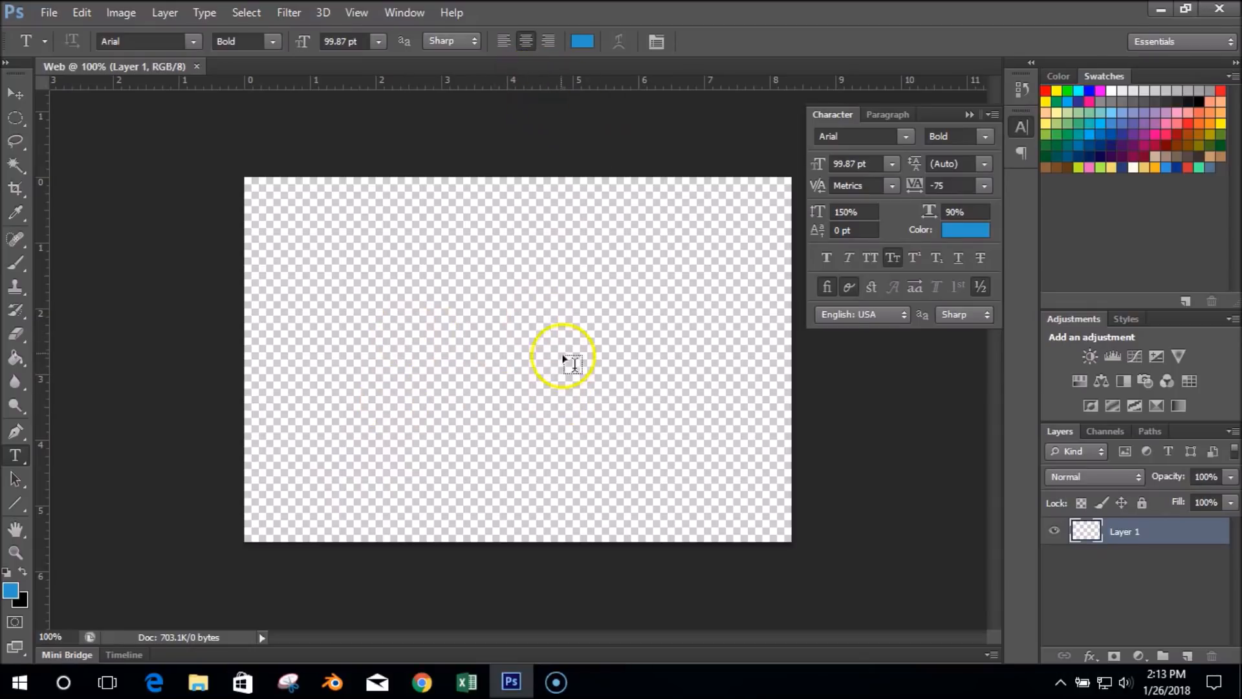
# Step: Add the text "Web Design" to the canvas, move it near the centre, and commit it
pyautogui.click(494, 334)
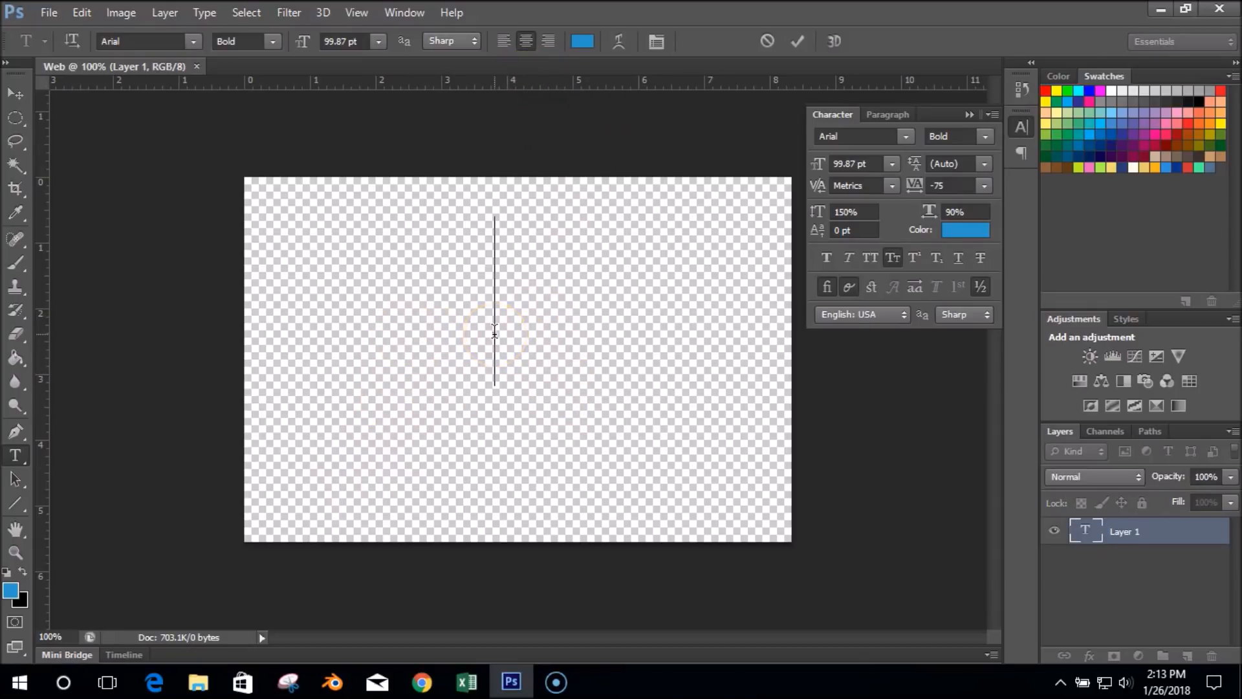
pyautogui.write('Web Desi')
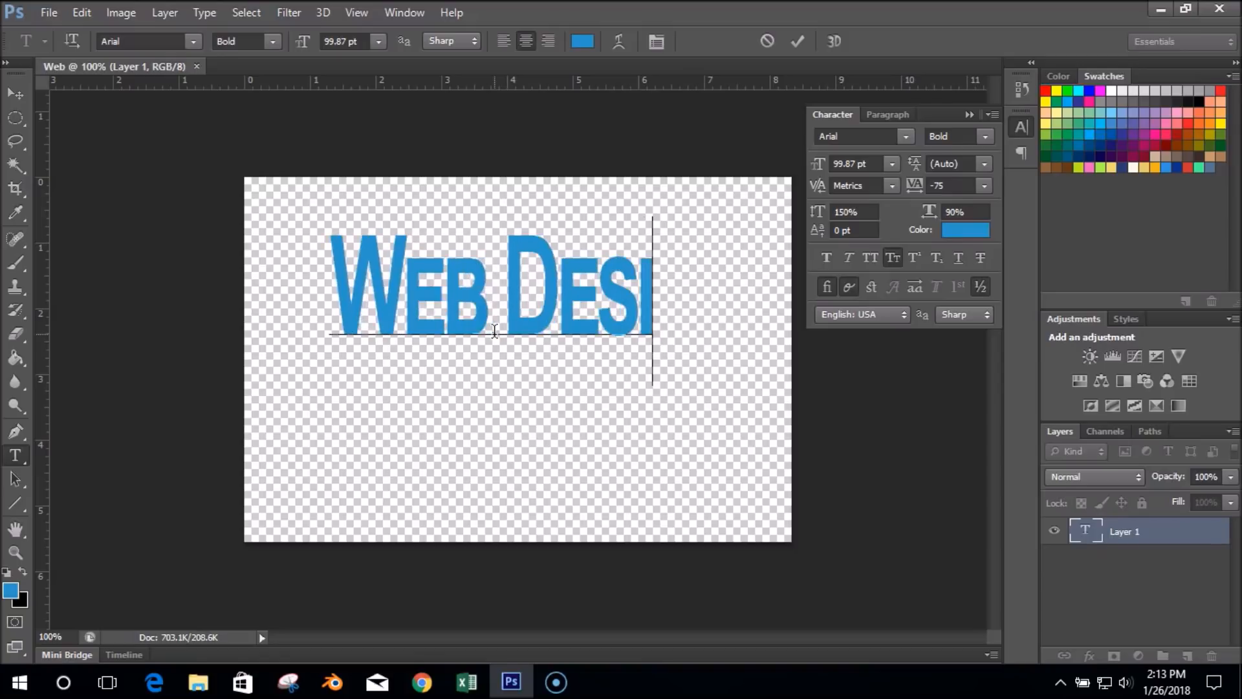
pyautogui.write('gn')
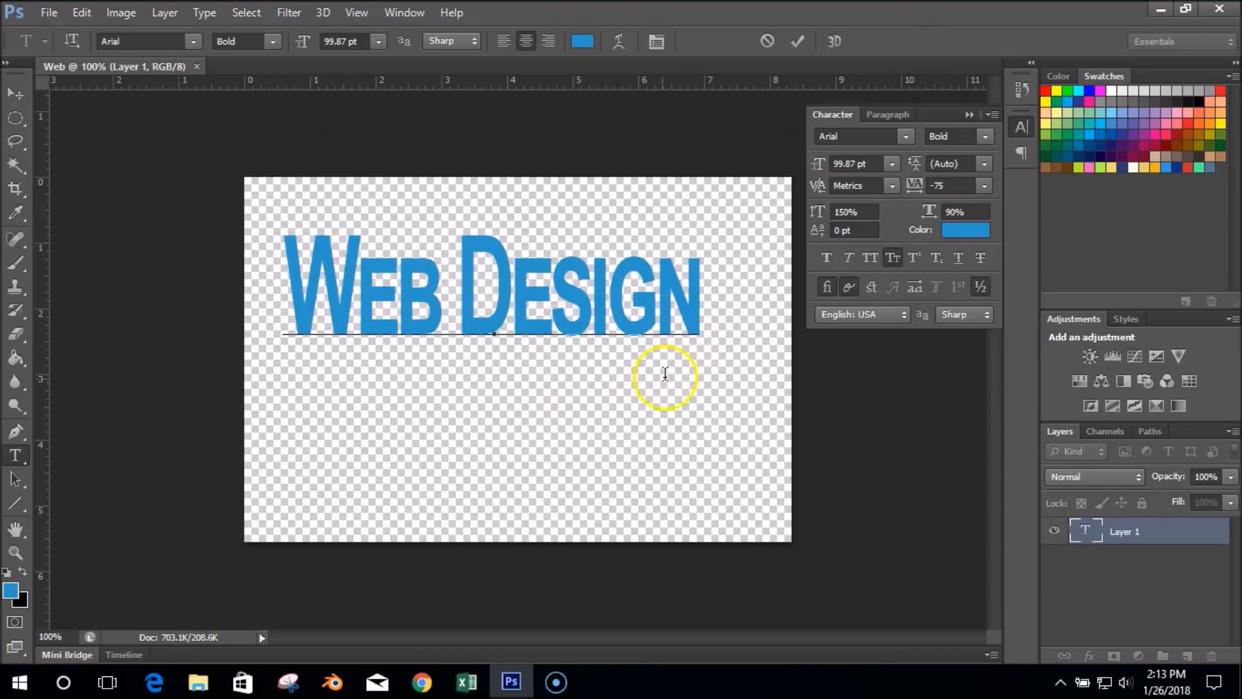
pyautogui.moveTo(651, 419); pyautogui.dragTo(673, 459)
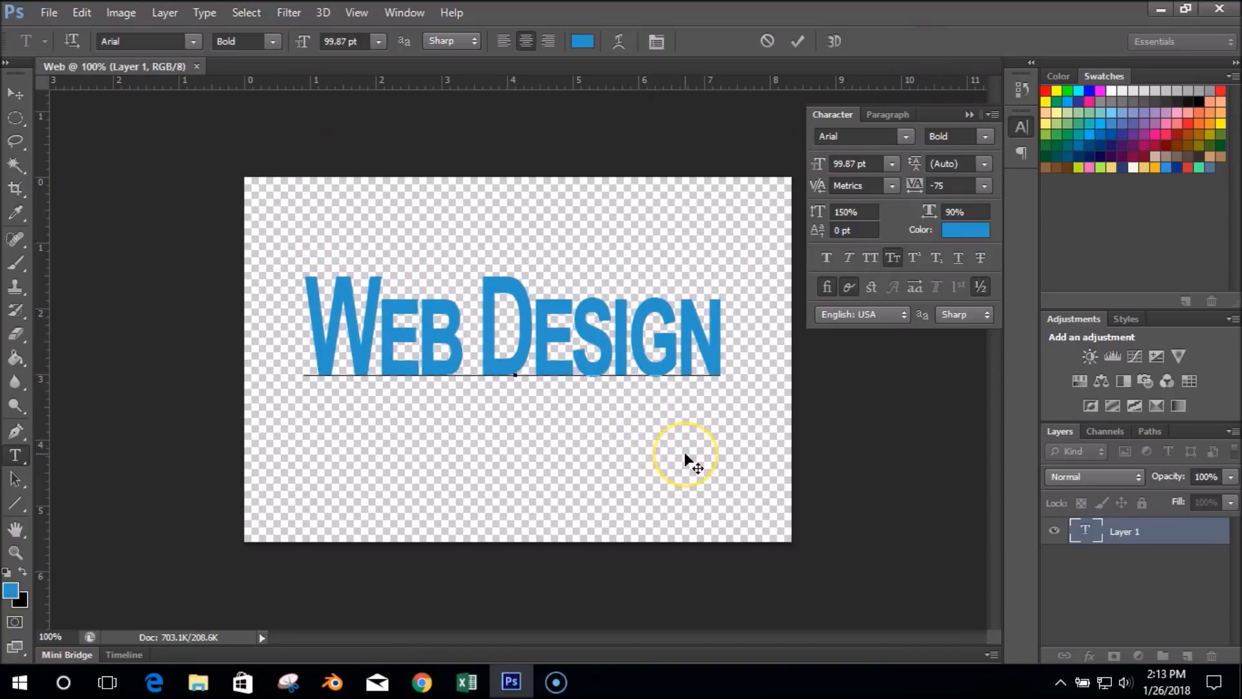
pyautogui.click(684, 374)
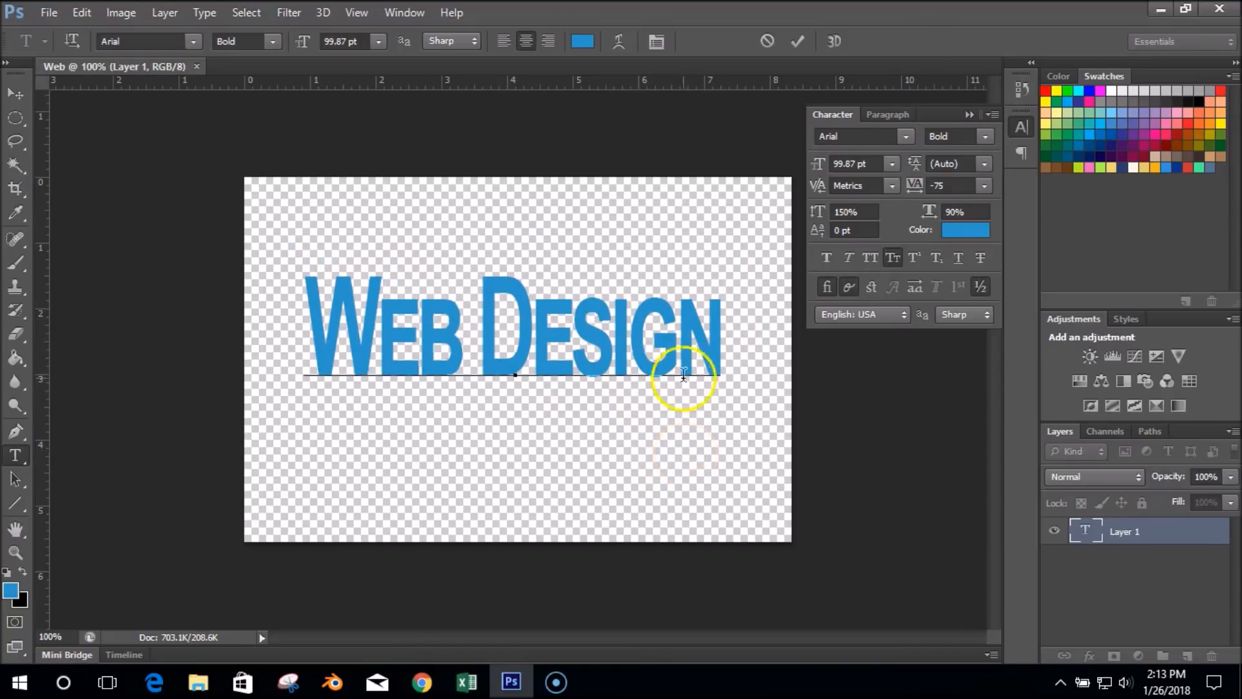
pyautogui.click(798, 42)
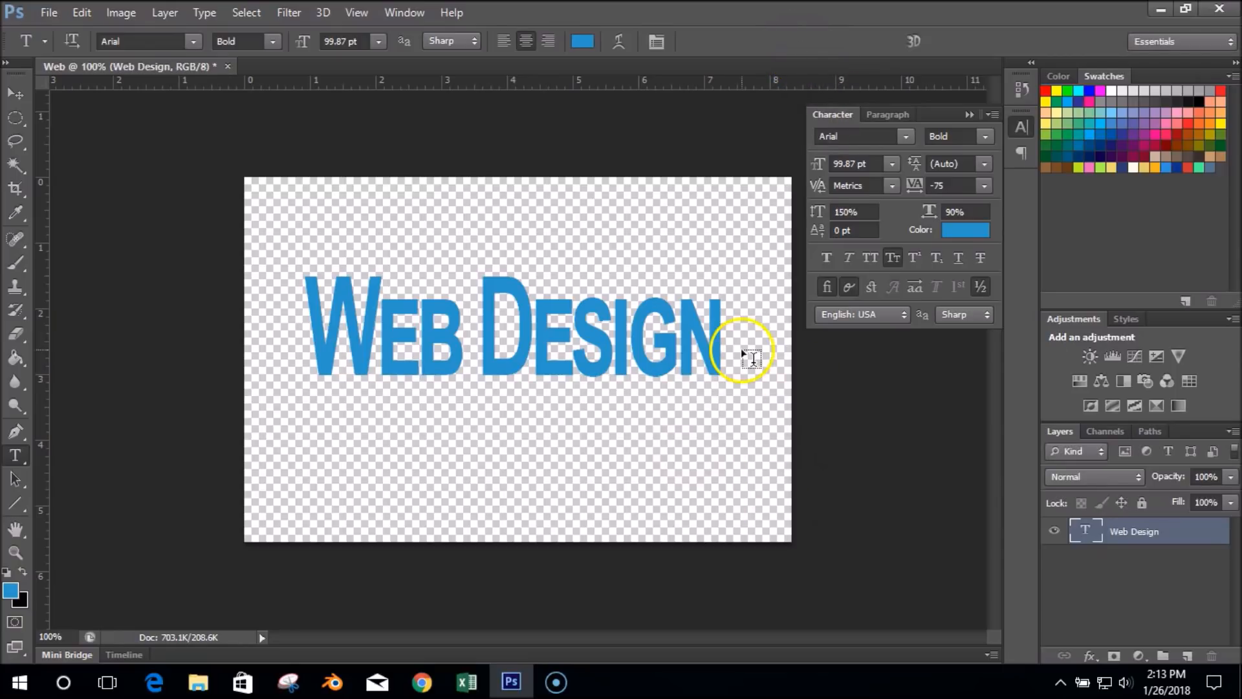
# Step: Try the Blackoak Std font on the Web Design text, and set the font to Cambria Bold
pyautogui.click(192, 41)
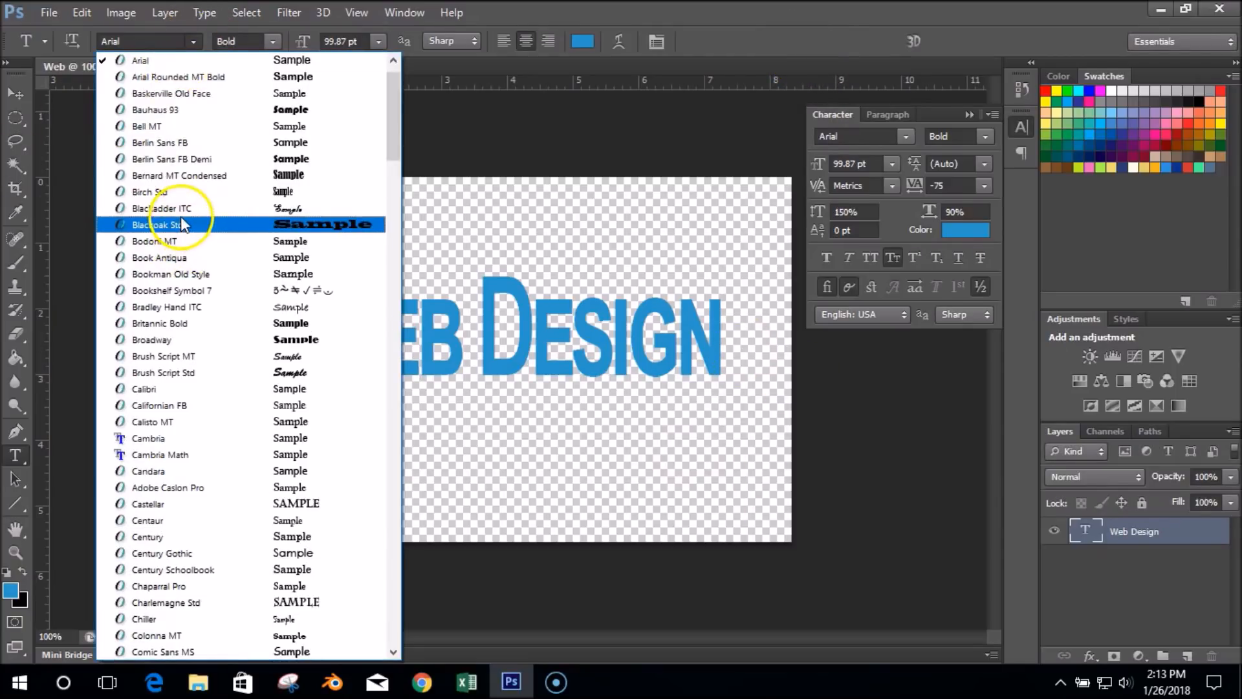
pyautogui.click(183, 225)
pyautogui.click(193, 40)
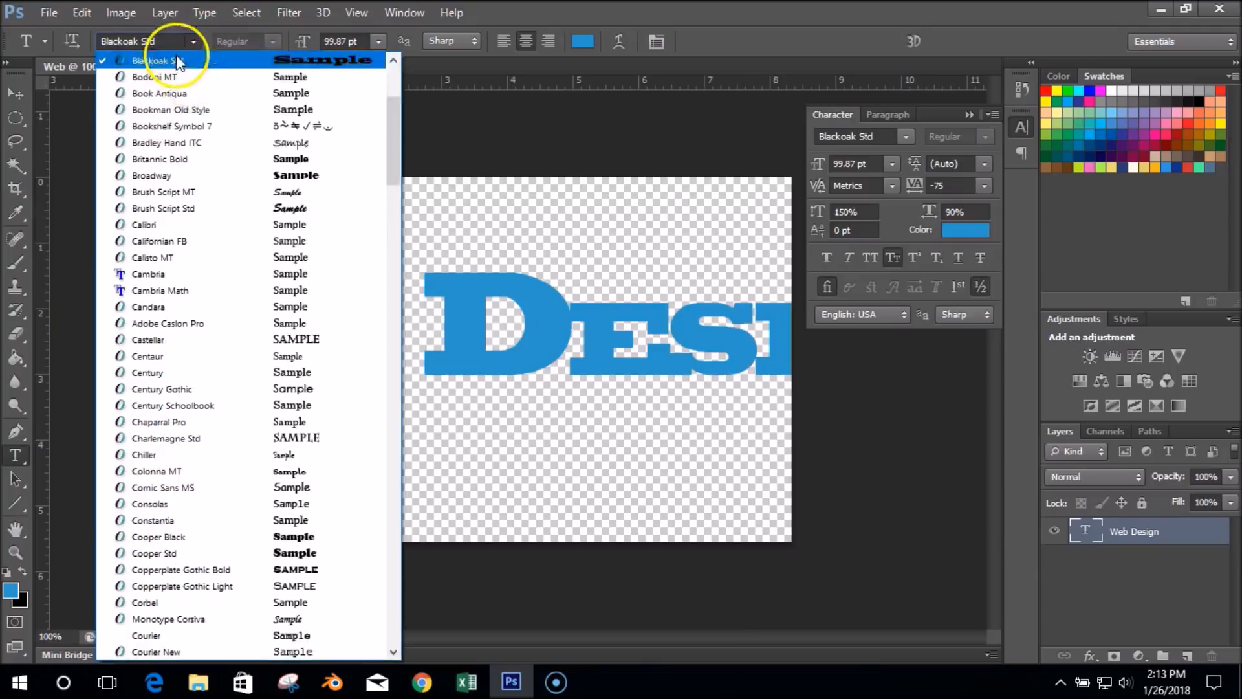
pyautogui.click(188, 280)
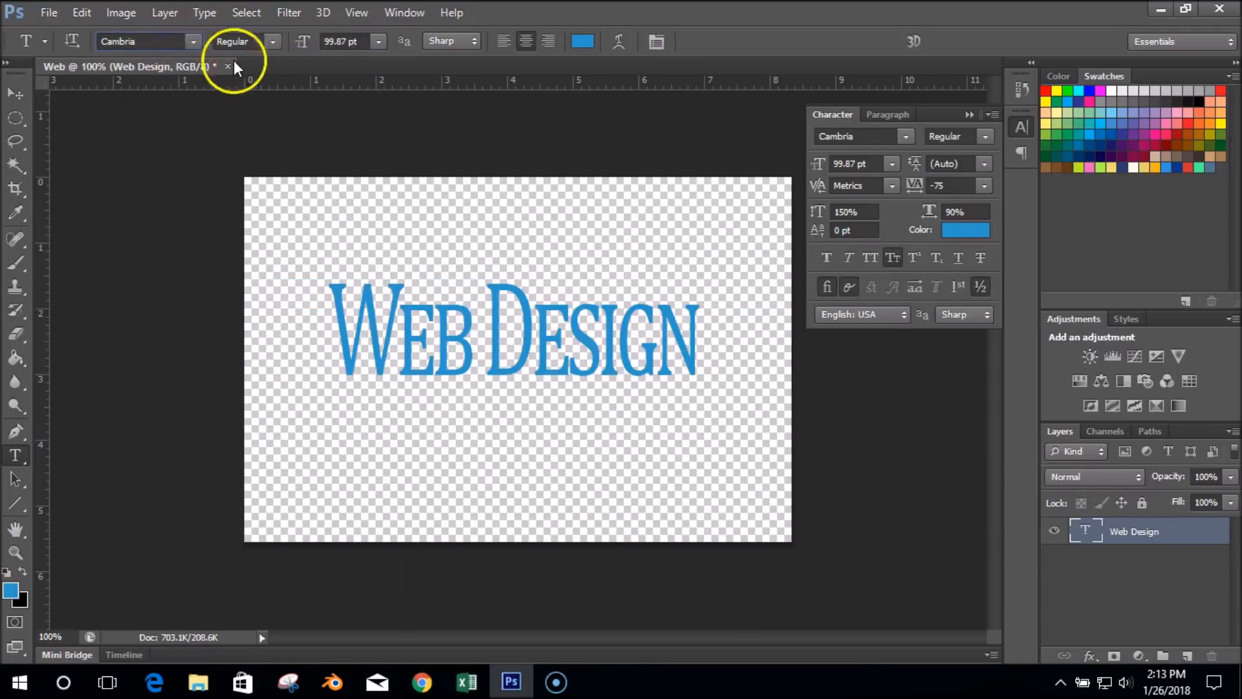
pyautogui.click(272, 42)
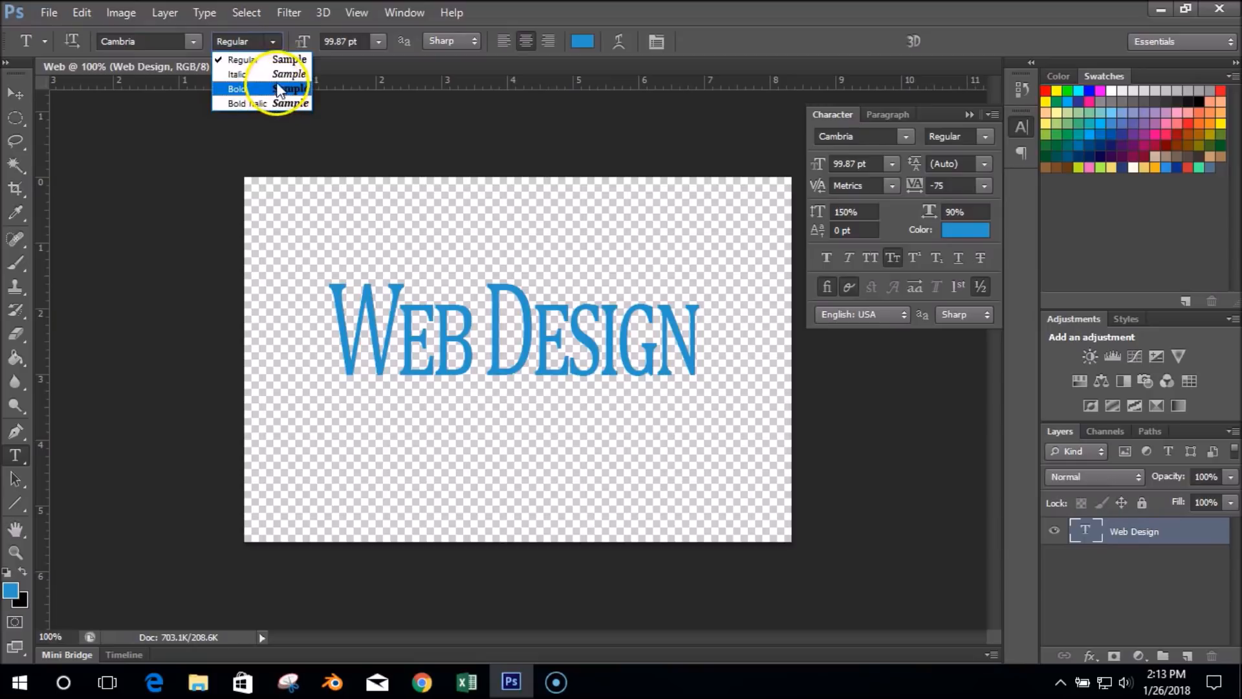
pyautogui.click(277, 90)
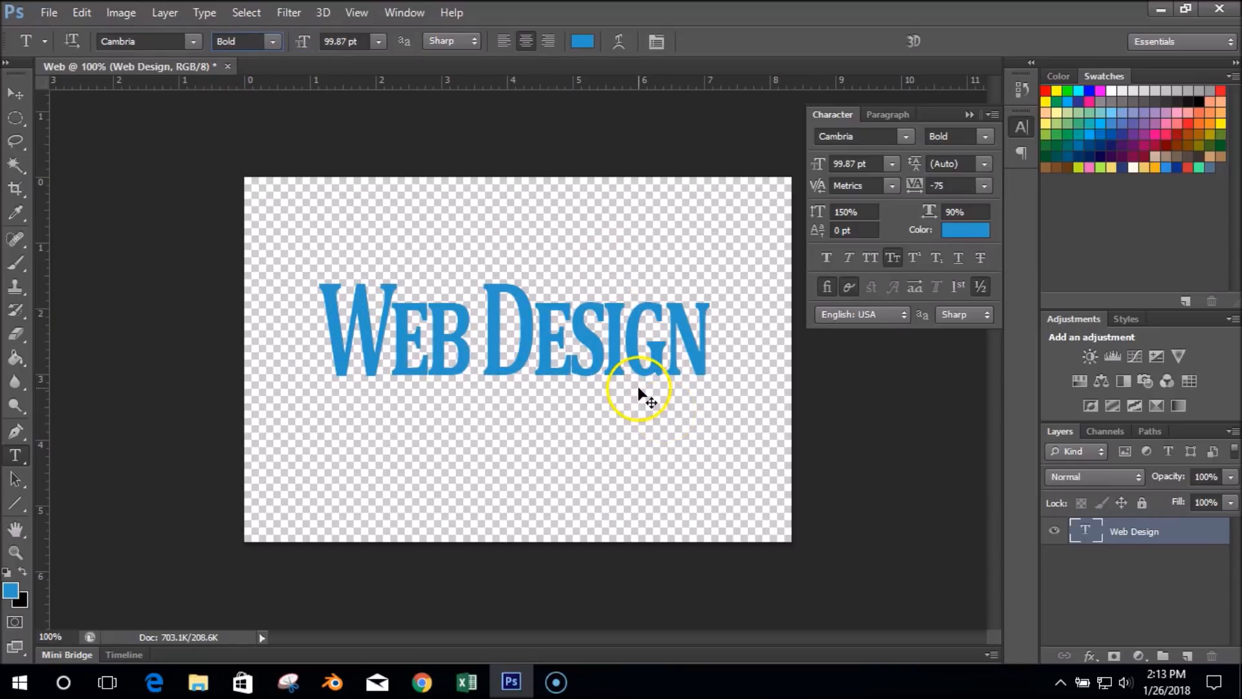
# Step: Scale the Web Design text up proportionally to about 128% so it spans nearly the full canvas width
pyautogui.hotkey('ctrl', 't')
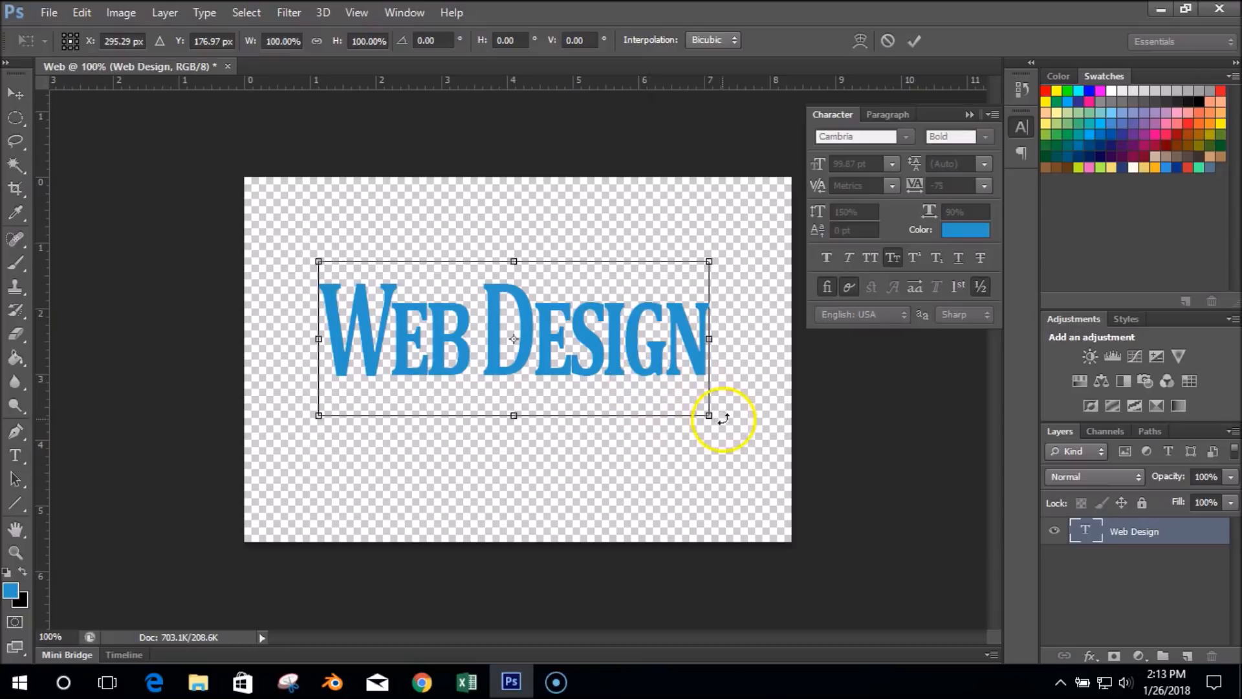
pyautogui.moveTo(710, 414); pyautogui.dragTo(770, 463)
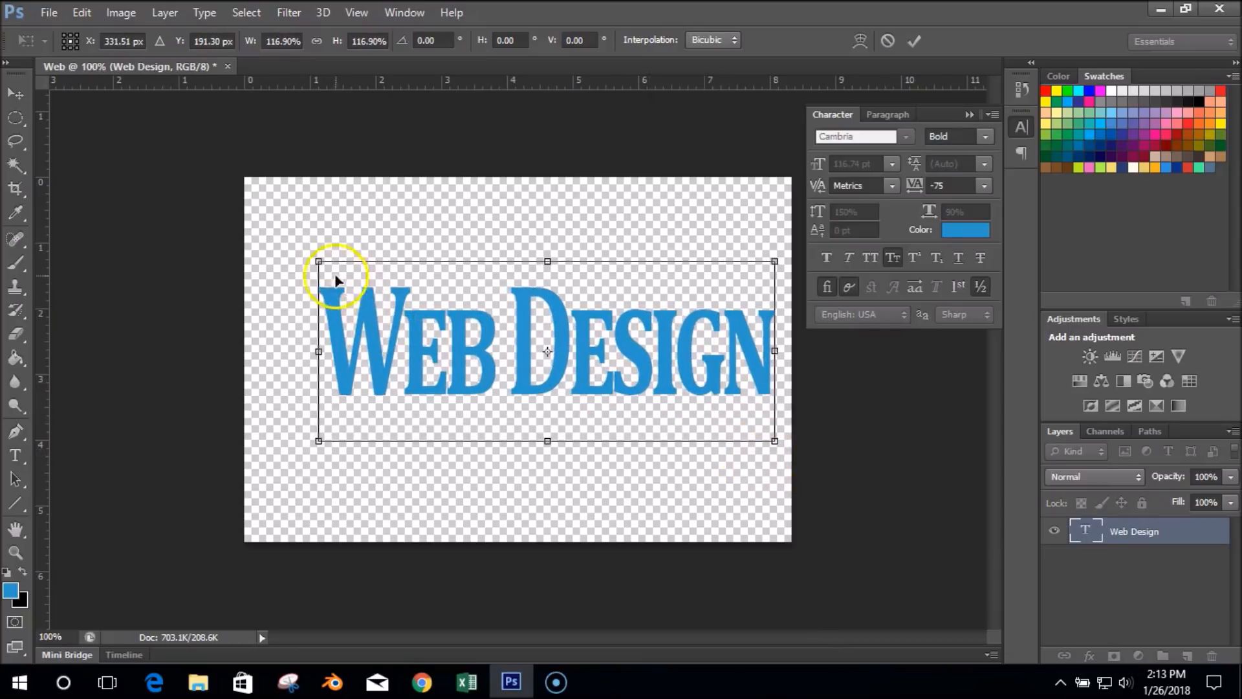
pyautogui.moveTo(317, 260); pyautogui.dragTo(280, 215)
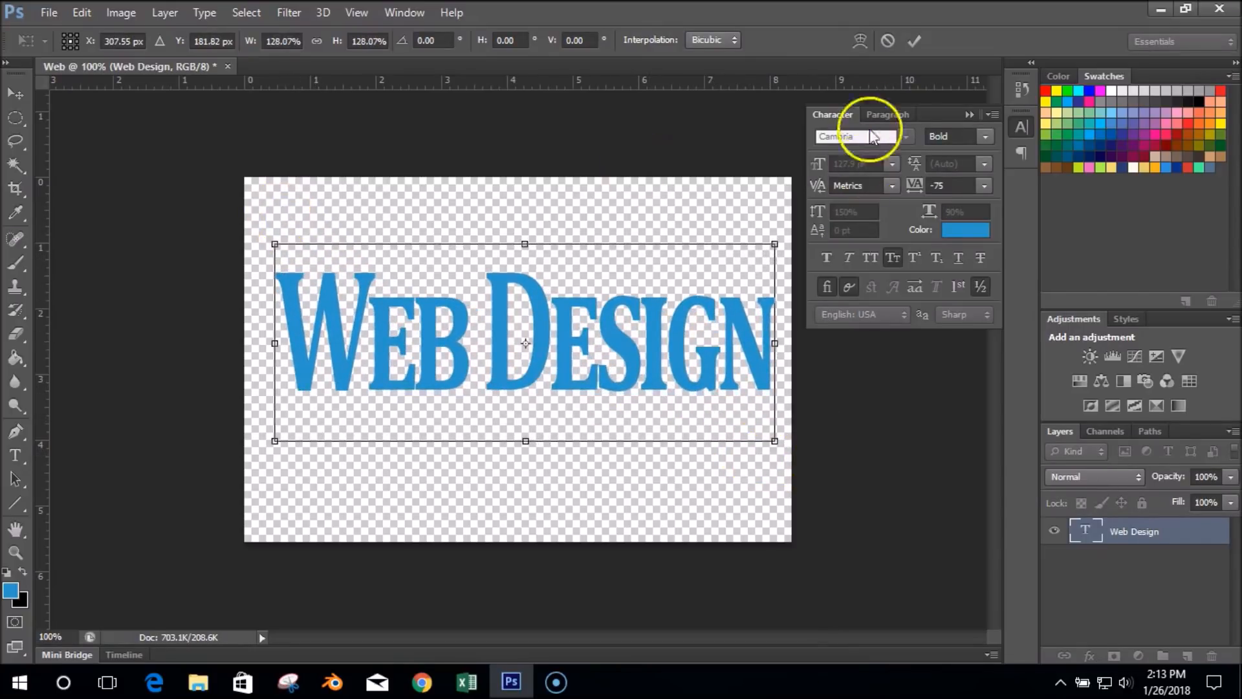
pyautogui.click(914, 42)
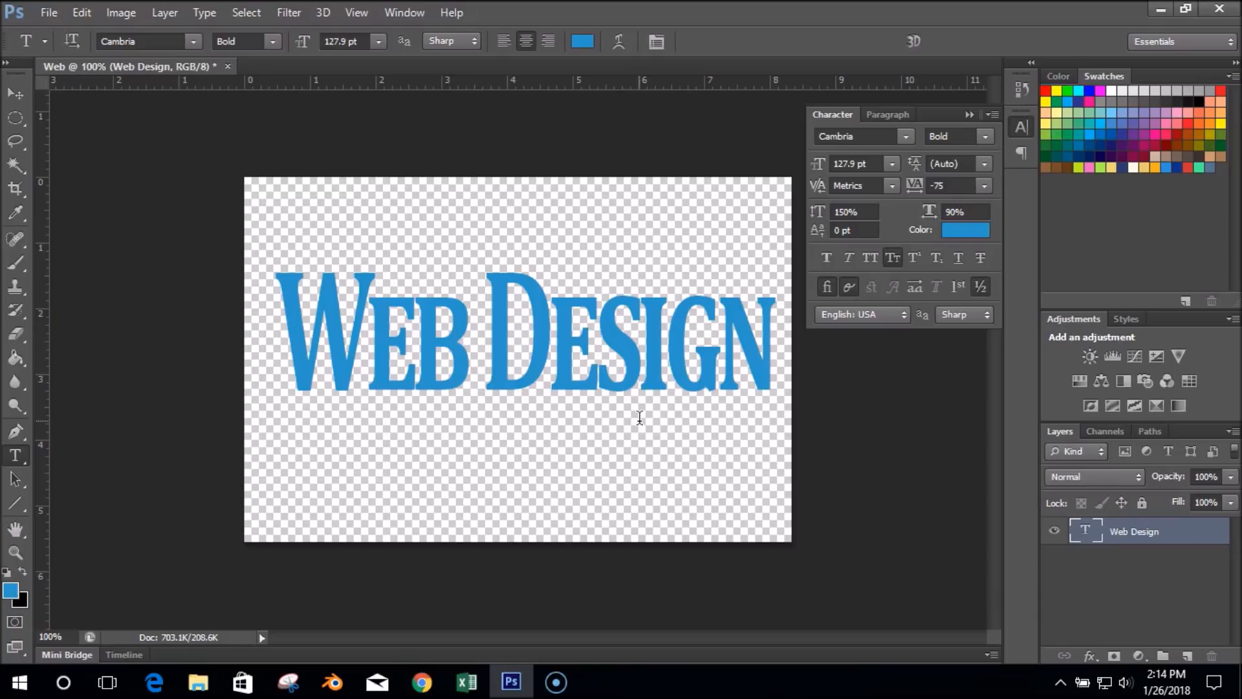
pyautogui.click(582, 41)
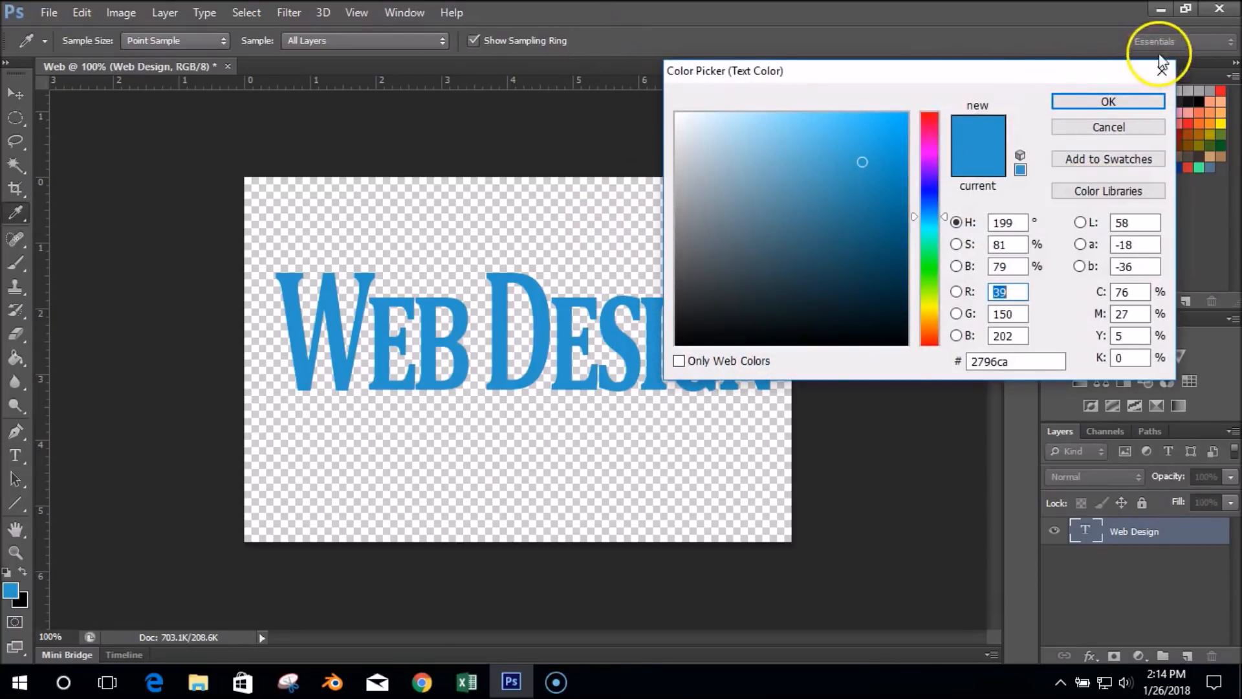
pyautogui.click(1161, 71)
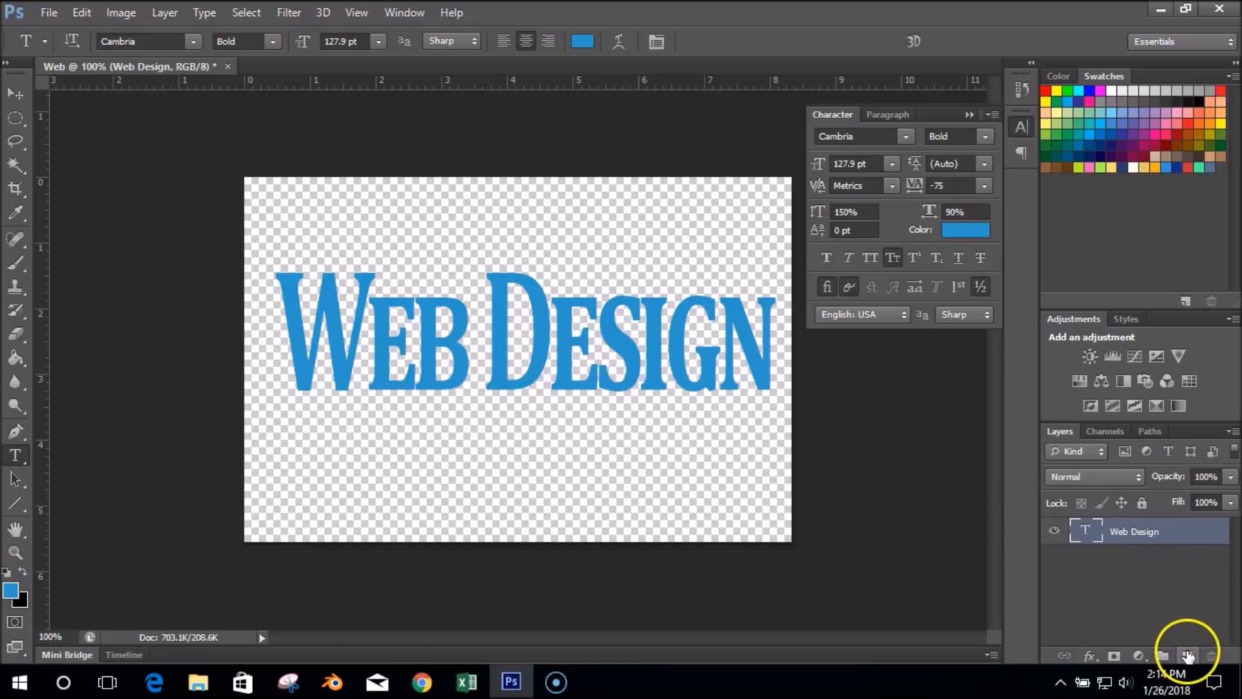
# Step: Add a new layer above the Web Design text, activate the Gradient tool, and set the background colour to red, #e41d1d
pyautogui.click(1188, 656)
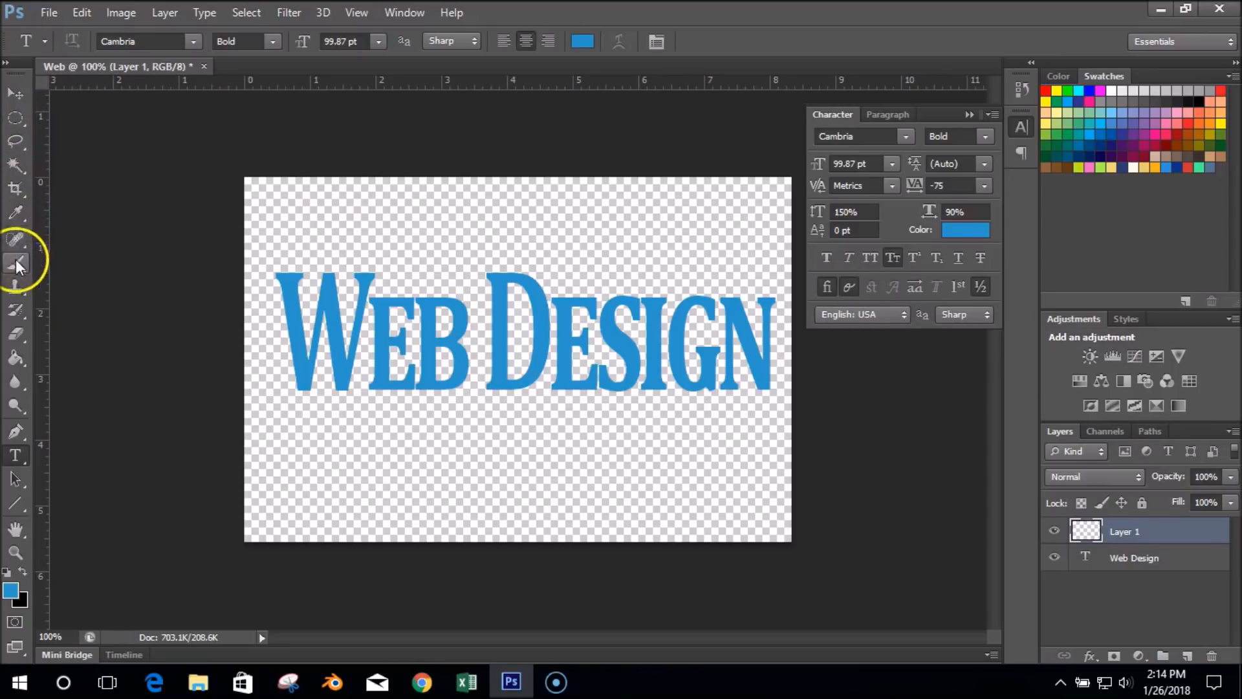
pyautogui.click(16, 357)
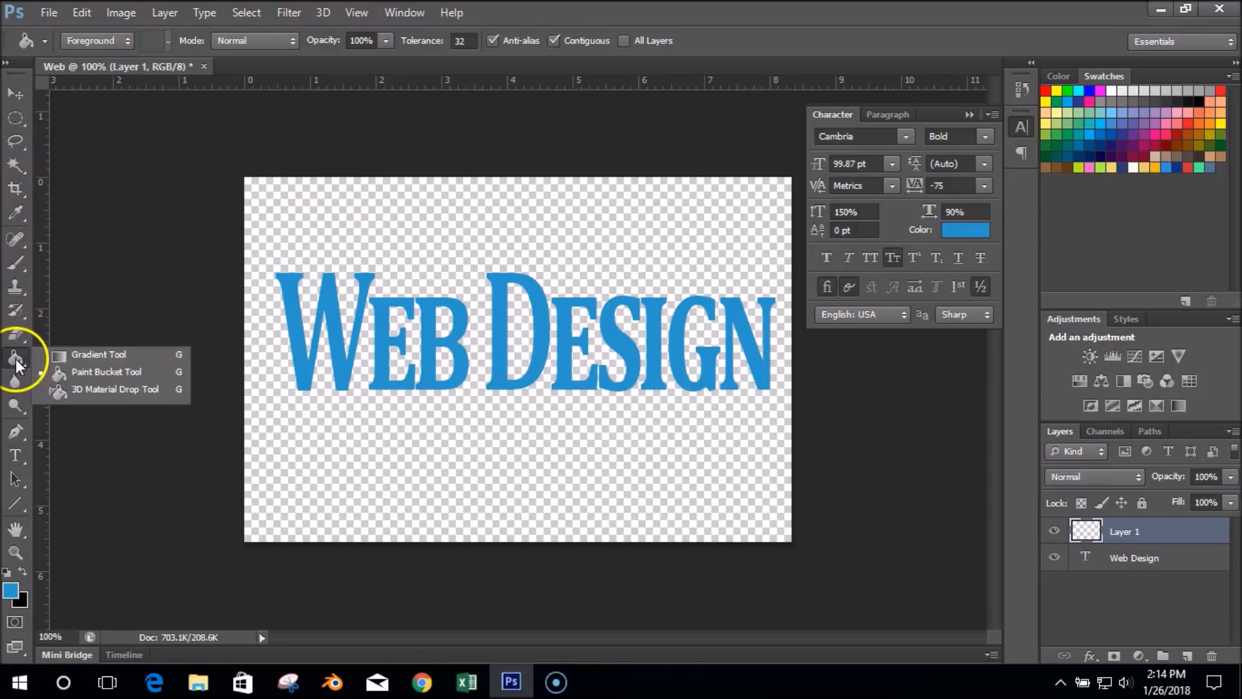
pyautogui.click(107, 354)
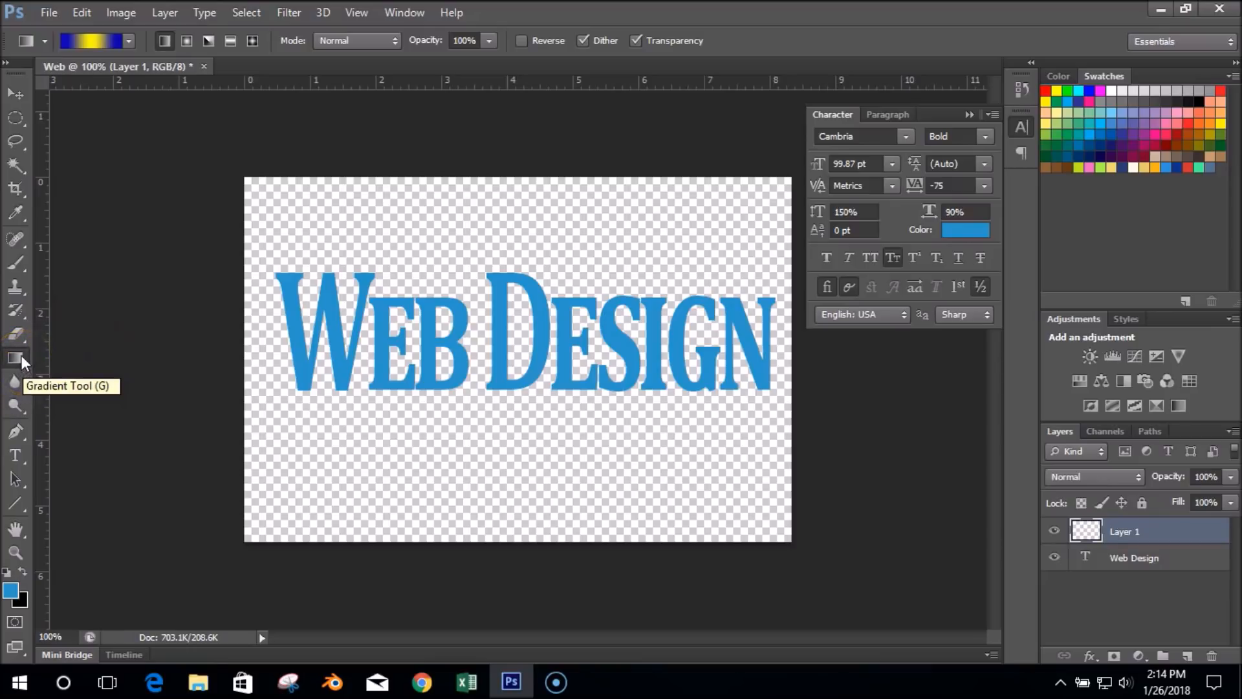
pyautogui.click(24, 604)
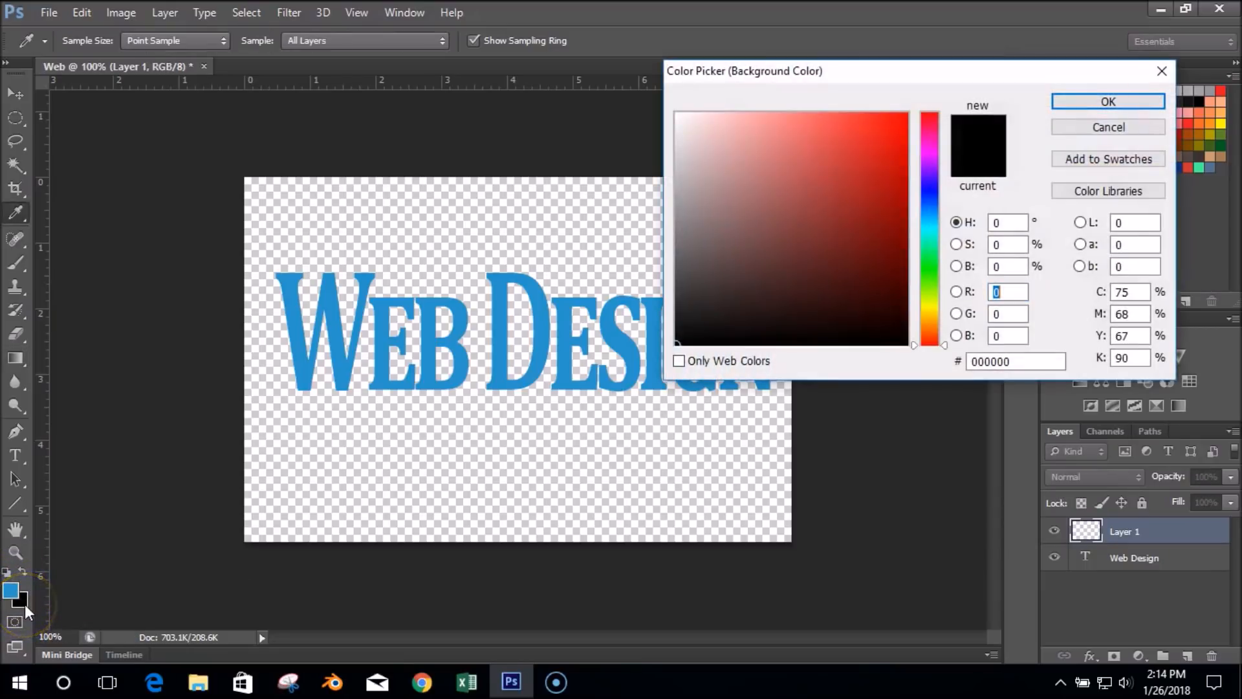
pyautogui.click(879, 138)
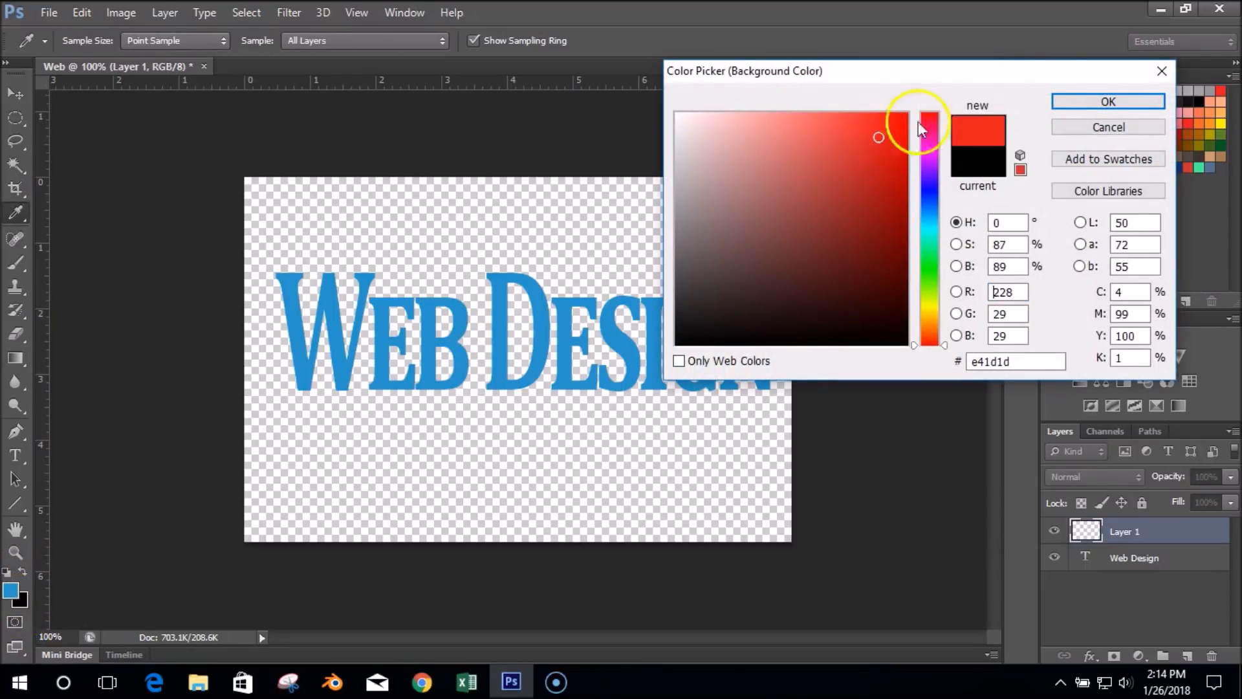
pyautogui.click(1069, 102)
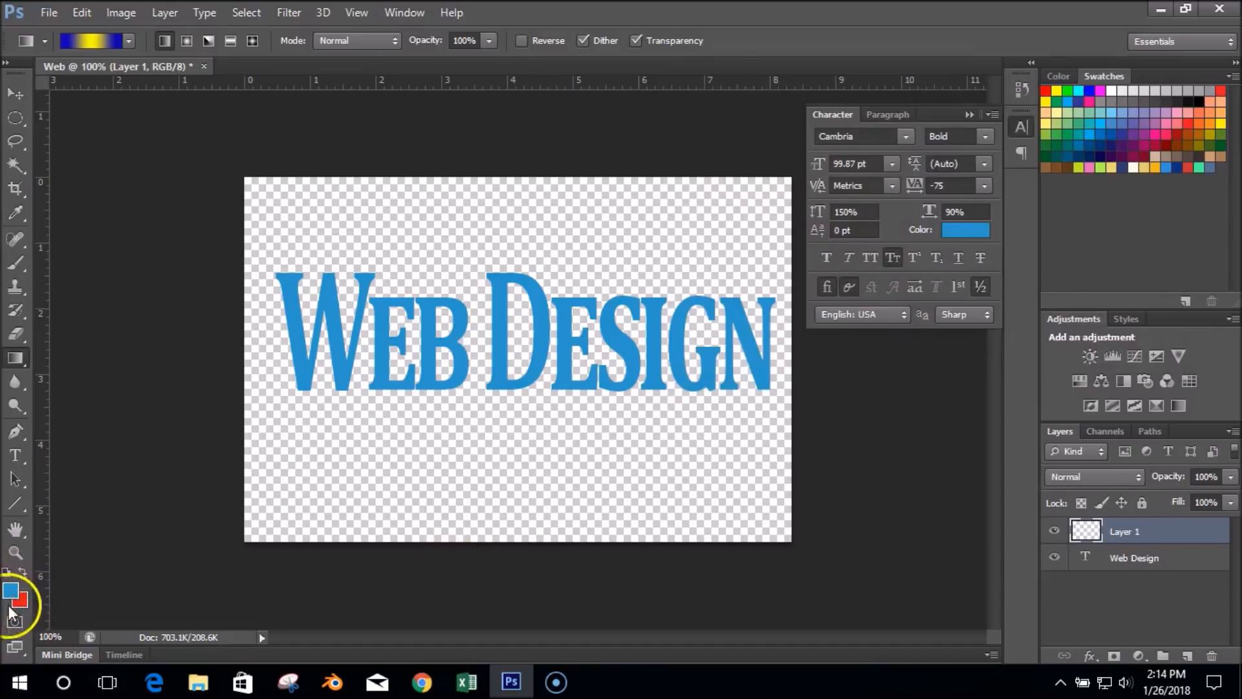
# Step: Fill the new layer with a diagonal linear gradient running from the blue foreground to the red background colour
pyautogui.click(129, 41)
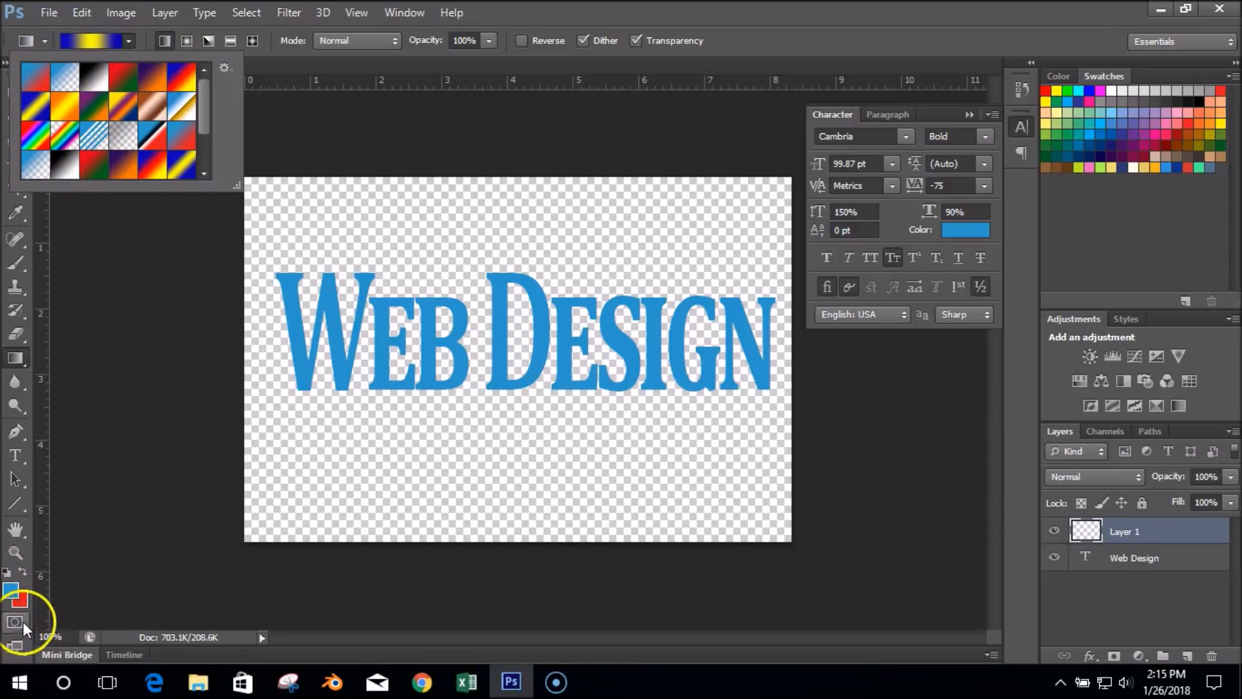
pyautogui.click(34, 79)
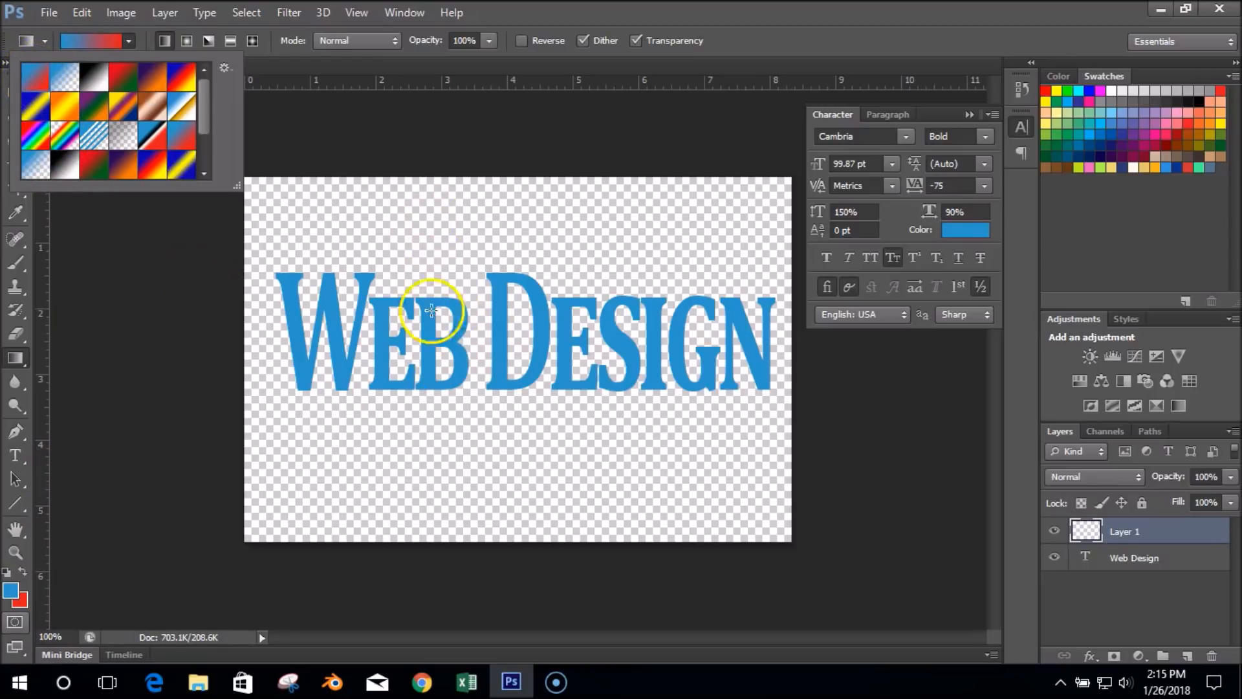
pyautogui.click(369, 223)
pyautogui.moveTo(368, 228); pyautogui.dragTo(706, 470)
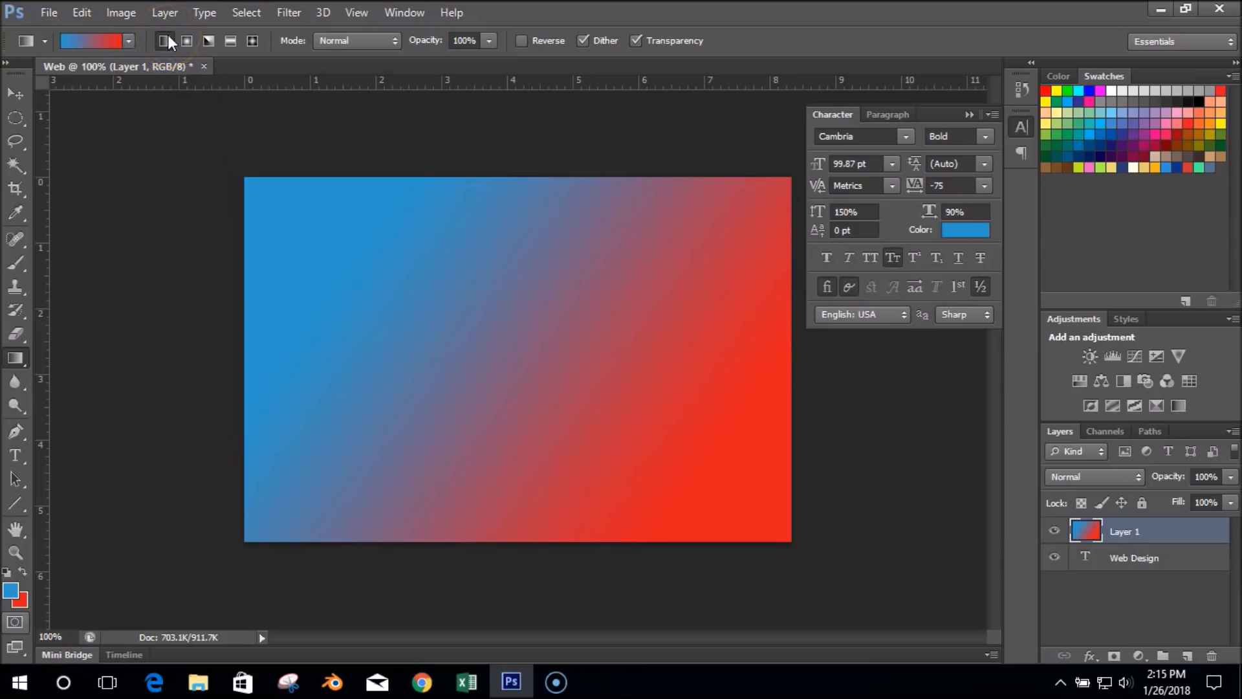
# Step: Try several radial blue-to-red gradients on the layer, starting from different points and with different lengths
pyautogui.moveTo(431, 311); pyautogui.dragTo(595, 471)
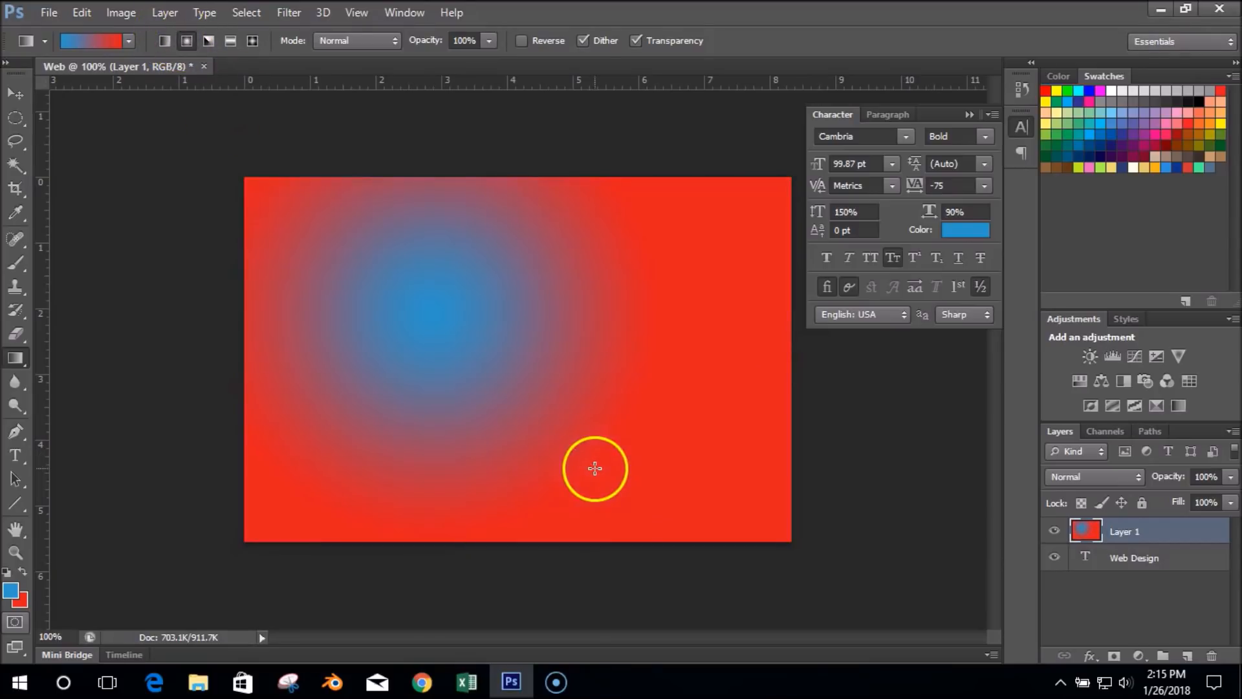
pyautogui.moveTo(357, 261); pyautogui.dragTo(565, 436)
pyautogui.moveTo(752, 222); pyautogui.dragTo(392, 389)
pyautogui.moveTo(315, 249); pyautogui.dragTo(436, 425)
# Step: Try the angle gradient style on the layer with several differently placed blue-to-red gradients
pyautogui.click(208, 40)
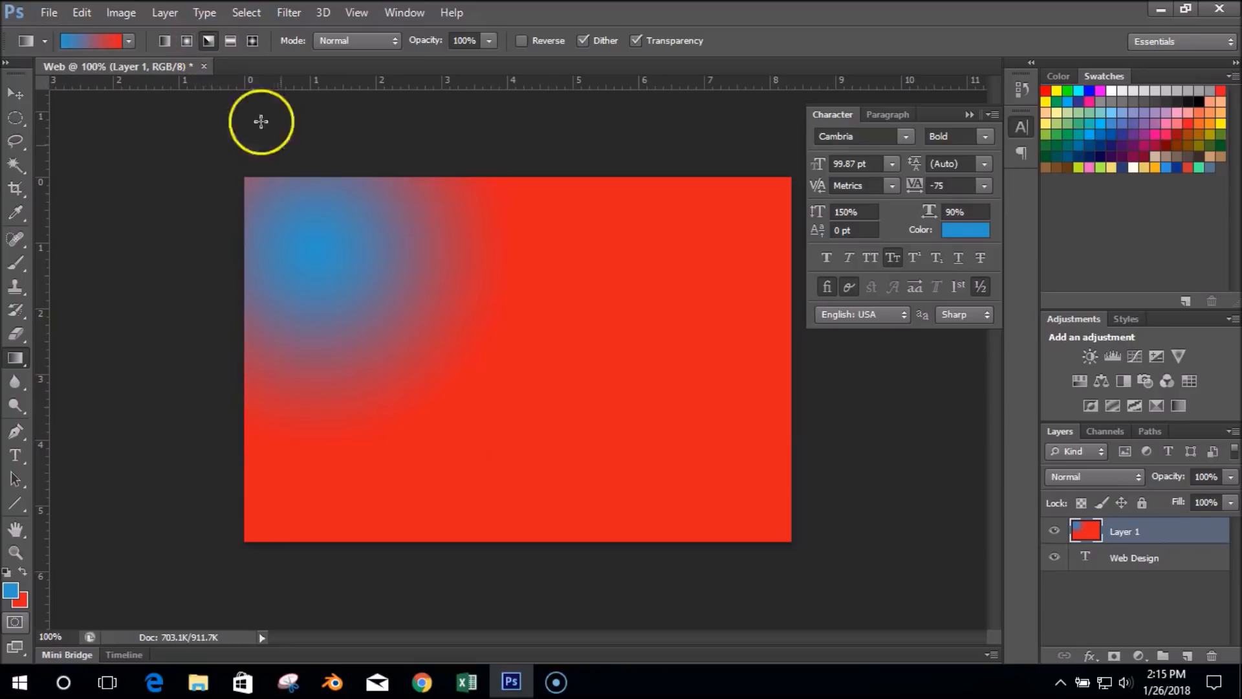
pyautogui.moveTo(353, 262); pyautogui.dragTo(540, 425)
pyautogui.moveTo(686, 363); pyautogui.dragTo(471, 457)
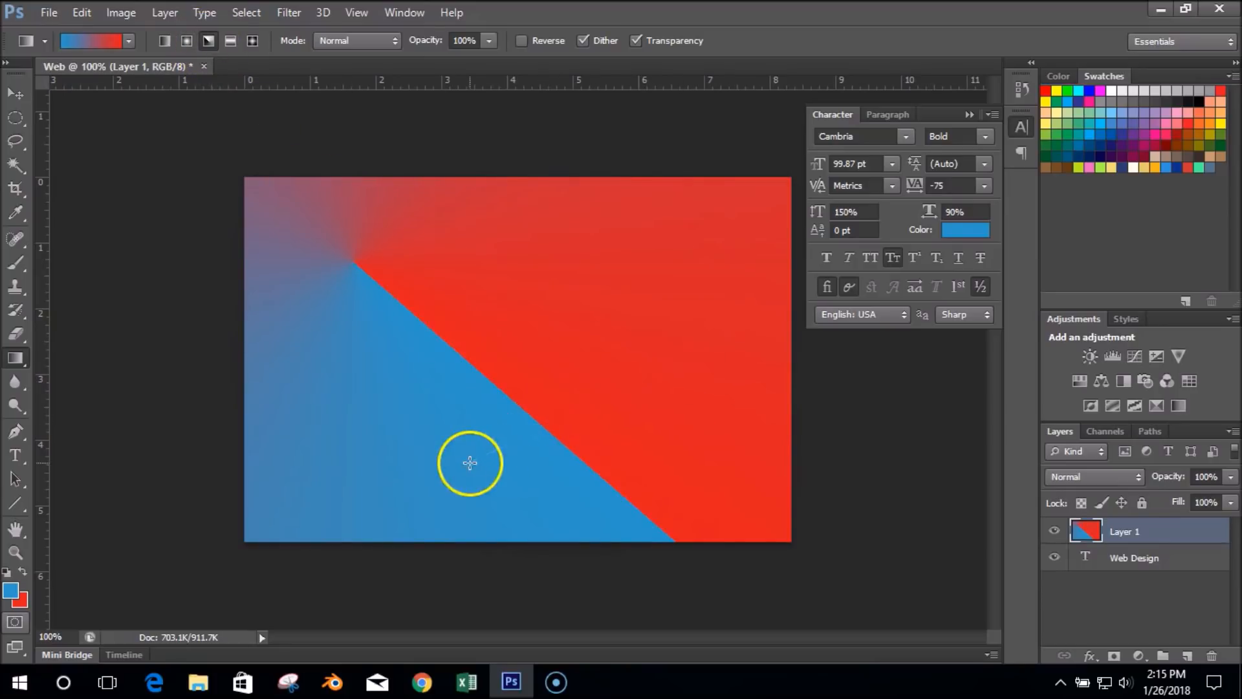
pyautogui.moveTo(618, 265); pyautogui.dragTo(378, 401)
pyautogui.moveTo(257, 312); pyautogui.dragTo(397, 486)
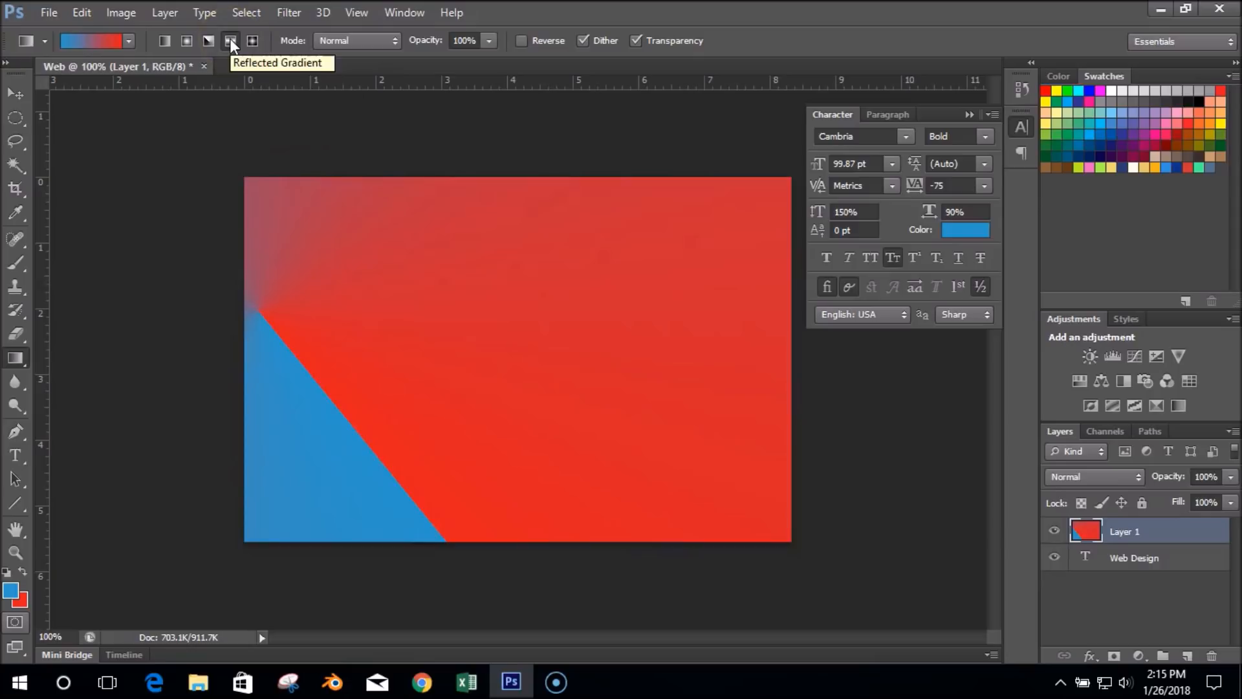
# Step: Try the reflected gradient style with short and long strokes, ending with a long diagonal blue-to-red gradient across the canvas
pyautogui.moveTo(382, 336); pyautogui.dragTo(646, 476)
pyautogui.moveTo(549, 341); pyautogui.dragTo(580, 360)
pyautogui.moveTo(474, 282); pyautogui.dragTo(494, 278)
pyautogui.moveTo(391, 338); pyautogui.dragTo(411, 332)
pyautogui.moveTo(502, 250); pyautogui.dragTo(646, 433)
pyautogui.moveTo(421, 233); pyautogui.dragTo(637, 446)
pyautogui.moveTo(479, 283); pyautogui.dragTo(644, 530)
pyautogui.moveTo(650, 346); pyautogui.dragTo(663, 358)
pyautogui.moveTo(503, 262); pyautogui.dragTo(521, 252)
pyautogui.moveTo(458, 285); pyautogui.dragTo(400, 289)
pyautogui.moveTo(337, 241); pyautogui.dragTo(771, 562)
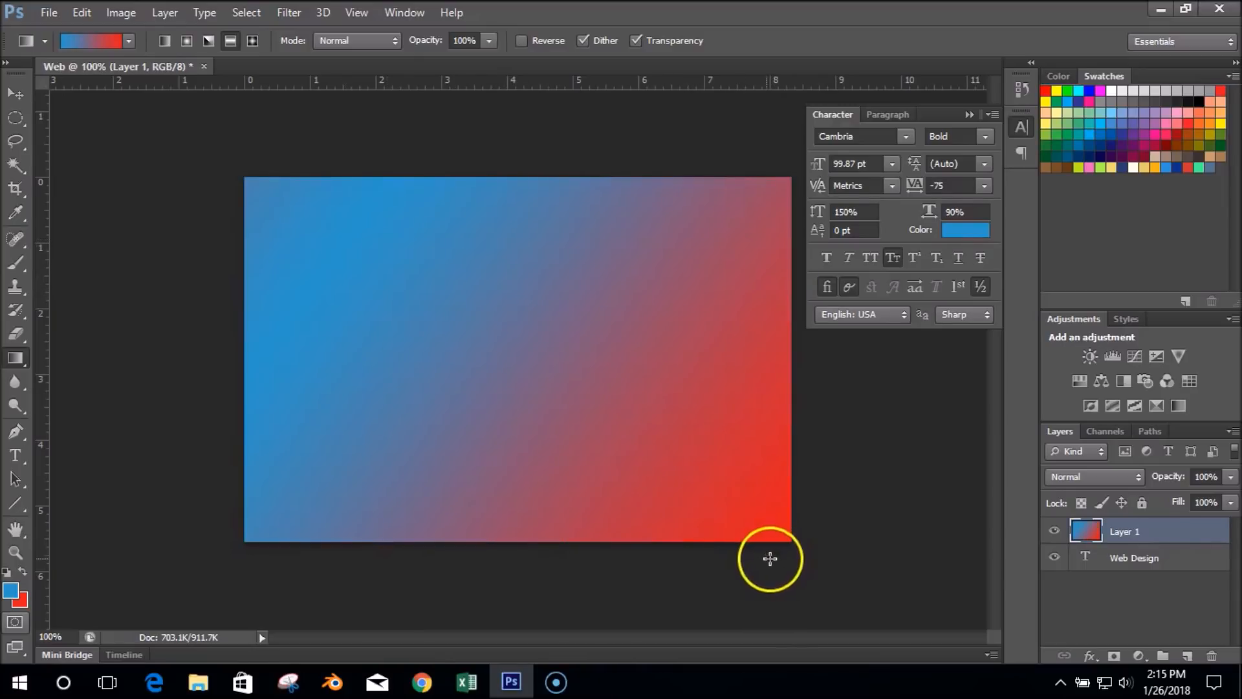
# Step: Try diamond gradients of various sizes, ending with a tiny blue diamond near the canvas's upper-left corner on red
pyautogui.click(253, 40)
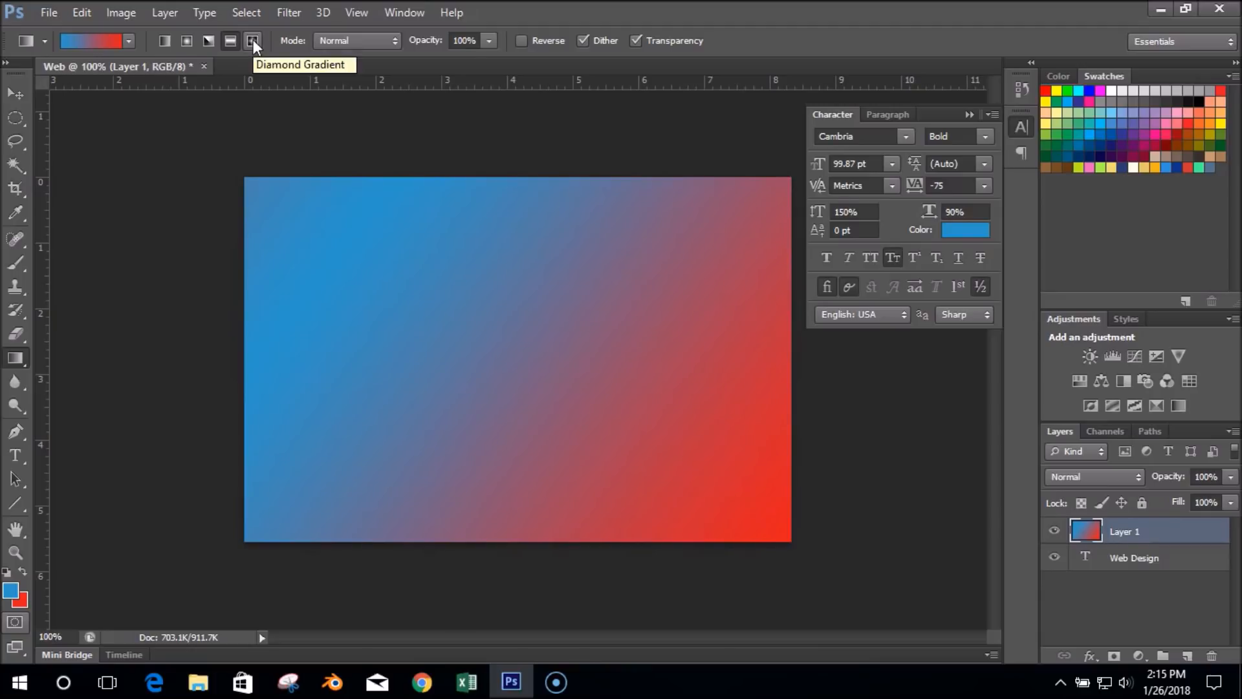
pyautogui.moveTo(379, 333); pyautogui.dragTo(513, 423)
pyautogui.moveTo(530, 330); pyautogui.dragTo(645, 222)
pyautogui.moveTo(372, 197); pyautogui.dragTo(716, 537)
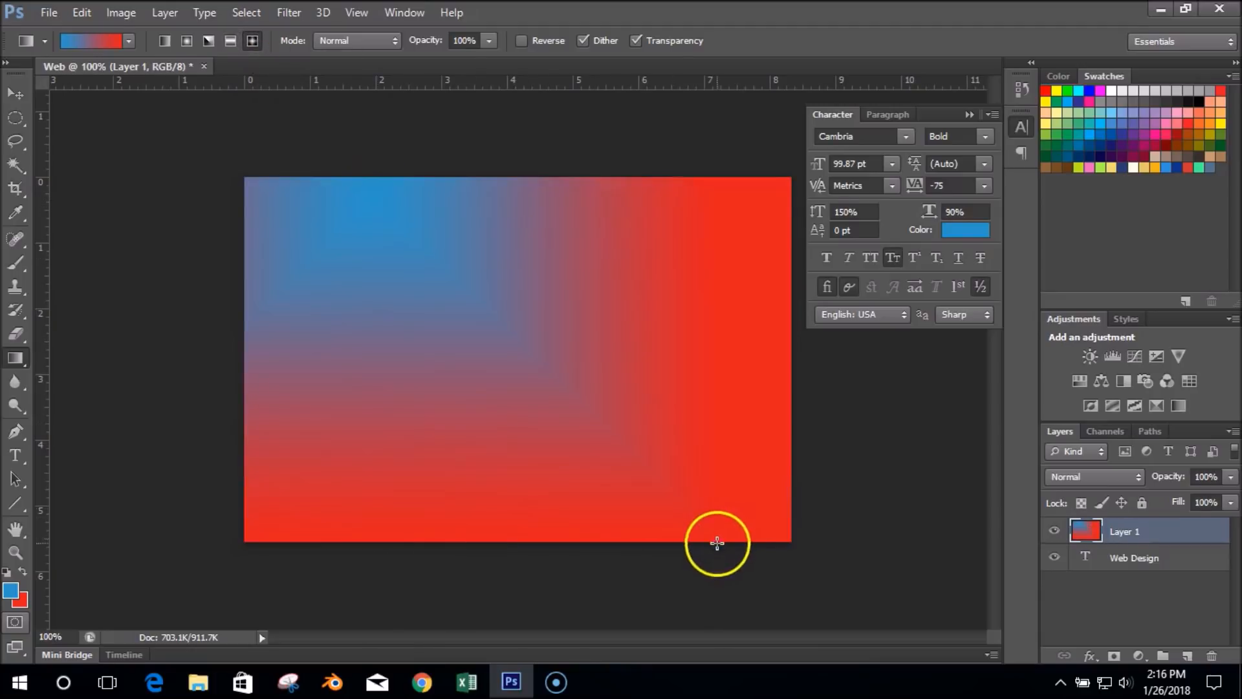
pyautogui.moveTo(698, 358); pyautogui.dragTo(760, 435)
pyautogui.moveTo(759, 138); pyautogui.dragTo(290, 464)
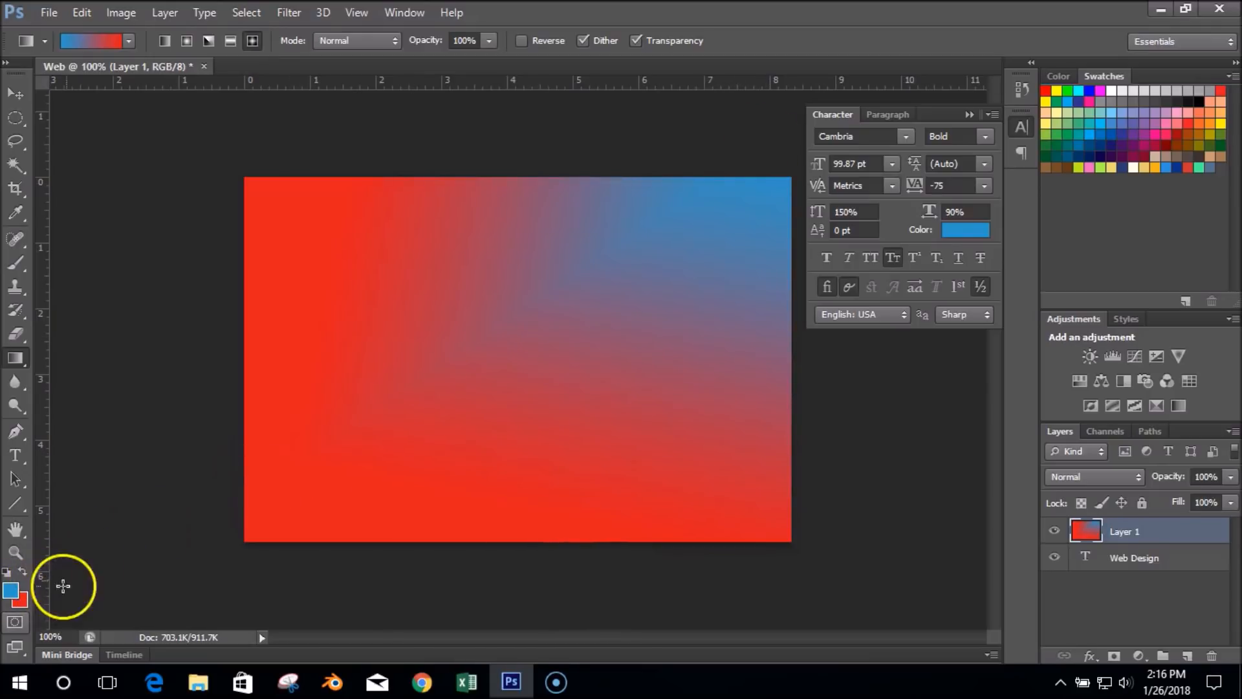
pyautogui.moveTo(289, 223); pyautogui.dragTo(299, 234)
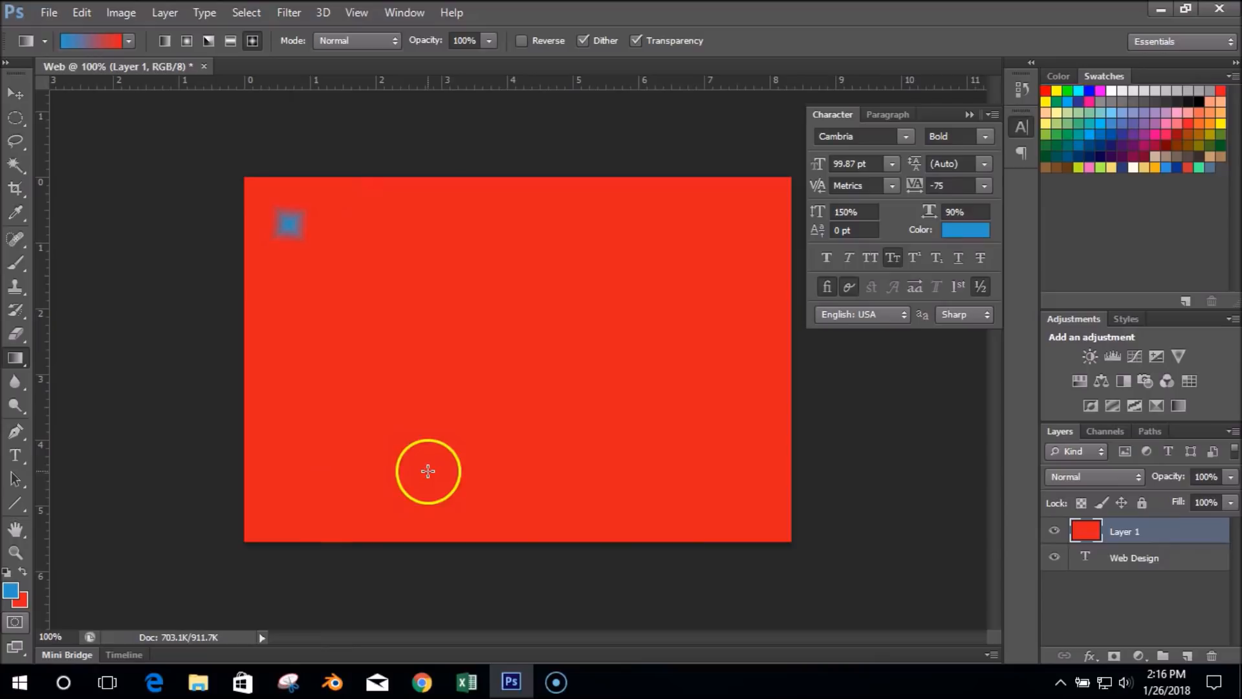
# Step: Scatter blue diamond shapes of various sizes over the red layer using the blue-to-transparent gradient
pyautogui.click(130, 39)
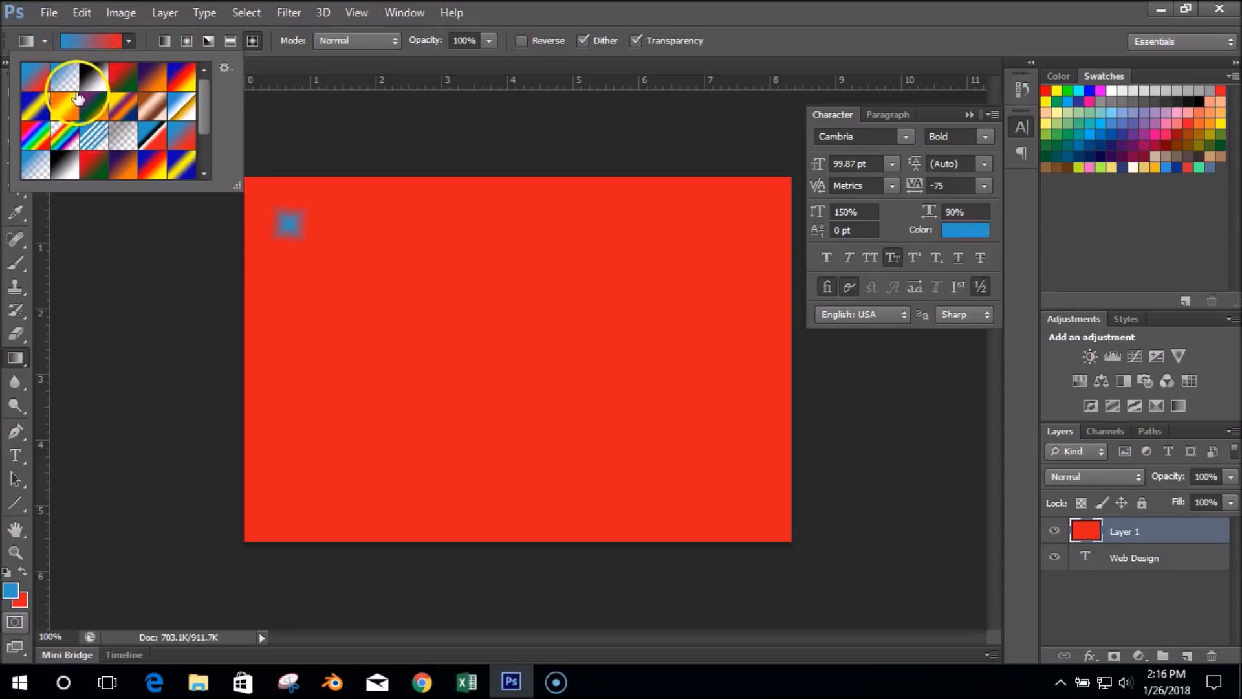
pyautogui.click(63, 75)
pyautogui.moveTo(541, 232); pyautogui.dragTo(605, 246)
pyautogui.moveTo(662, 223); pyautogui.dragTo(696, 242)
pyautogui.moveTo(737, 312); pyautogui.dragTo(749, 322)
pyautogui.moveTo(746, 408); pyautogui.dragTo(759, 418)
pyautogui.moveTo(626, 371); pyautogui.dragTo(628, 373)
pyautogui.moveTo(524, 391); pyautogui.dragTo(535, 400)
pyautogui.moveTo(390, 322); pyautogui.dragTo(401, 330)
pyautogui.moveTo(551, 328); pyautogui.dragTo(575, 338)
pyautogui.moveTo(447, 389); pyautogui.dragTo(457, 398)
pyautogui.moveTo(351, 464); pyautogui.dragTo(360, 472)
pyautogui.moveTo(297, 373); pyautogui.dragTo(300, 375)
pyautogui.moveTo(363, 222); pyautogui.dragTo(373, 230)
pyautogui.moveTo(435, 307); pyautogui.dragTo(440, 312)
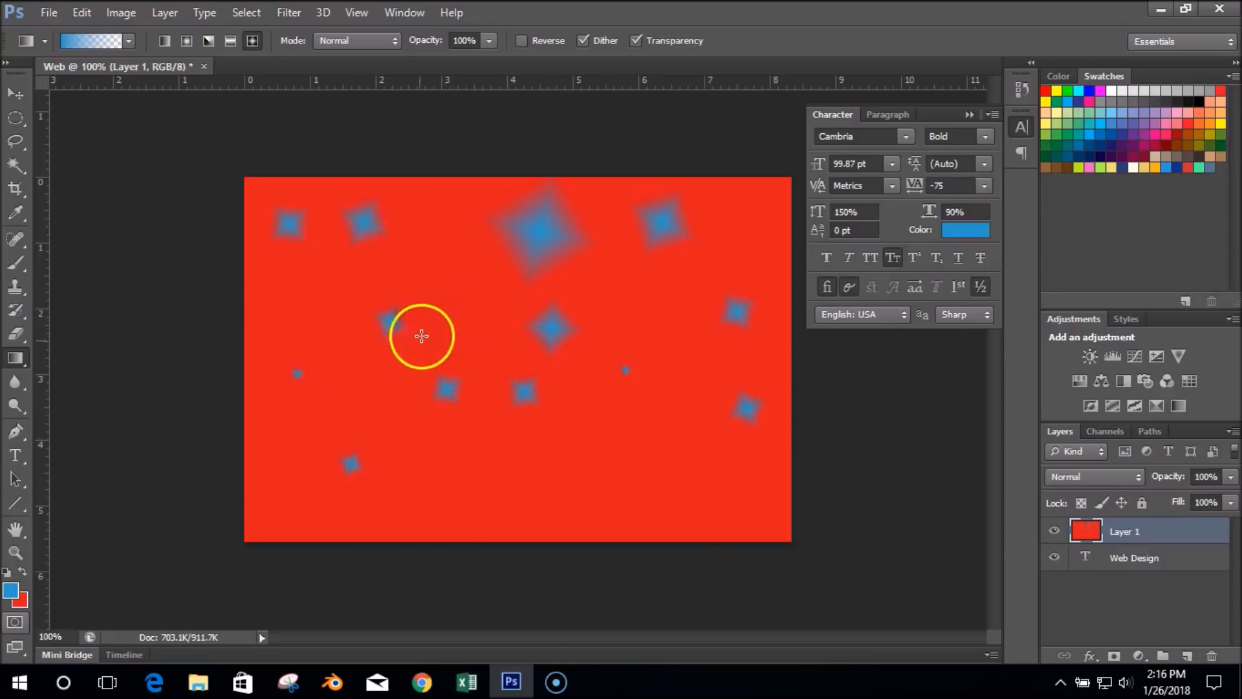
pyautogui.moveTo(549, 326); pyautogui.dragTo(559, 339)
pyautogui.moveTo(644, 316); pyautogui.dragTo(646, 319)
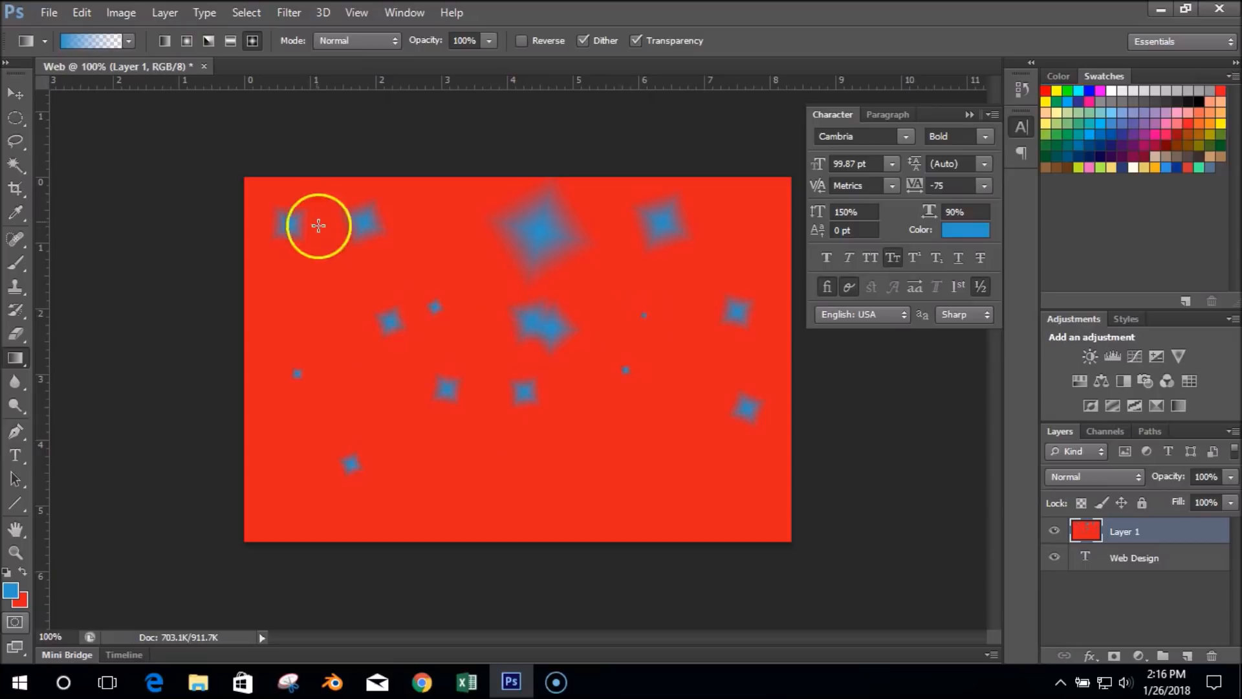
# Step: Add soft round blue spots of various sizes to the red layer using radial blue-to-transparent gradients
pyautogui.click(185, 40)
pyautogui.moveTo(332, 271); pyautogui.dragTo(347, 285)
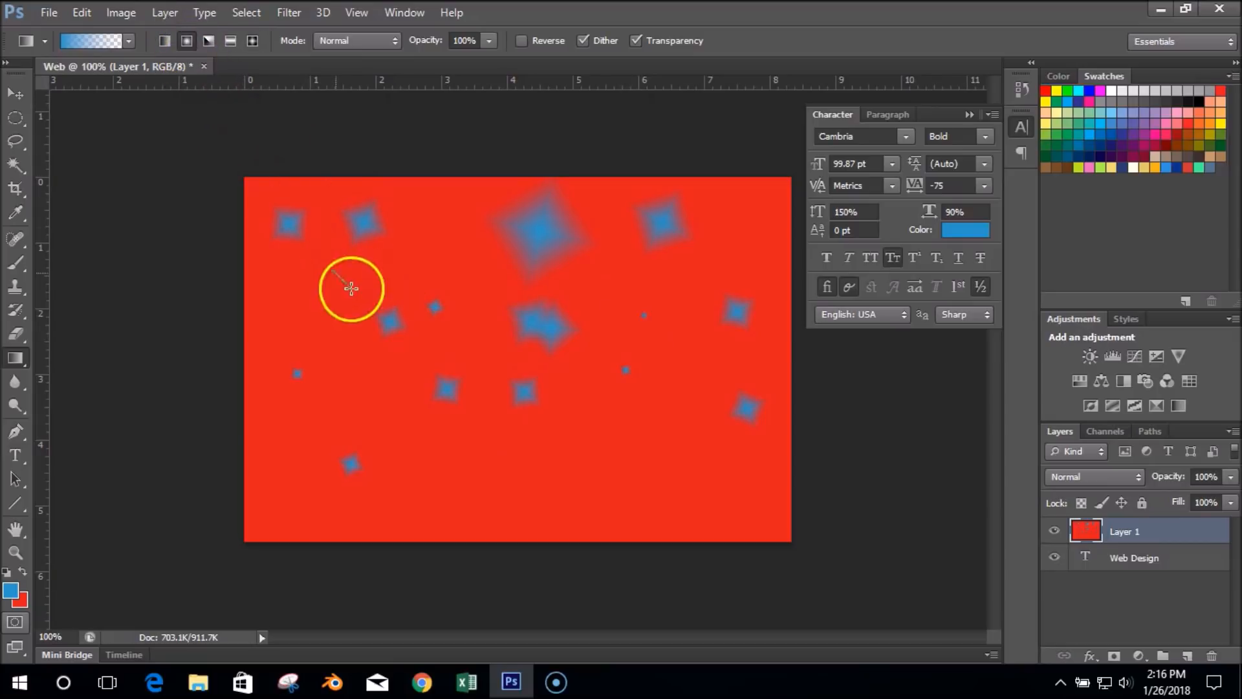
pyautogui.moveTo(407, 447); pyautogui.dragTo(447, 500)
pyautogui.moveTo(573, 500); pyautogui.dragTo(605, 537)
pyautogui.moveTo(683, 465); pyautogui.dragTo(692, 476)
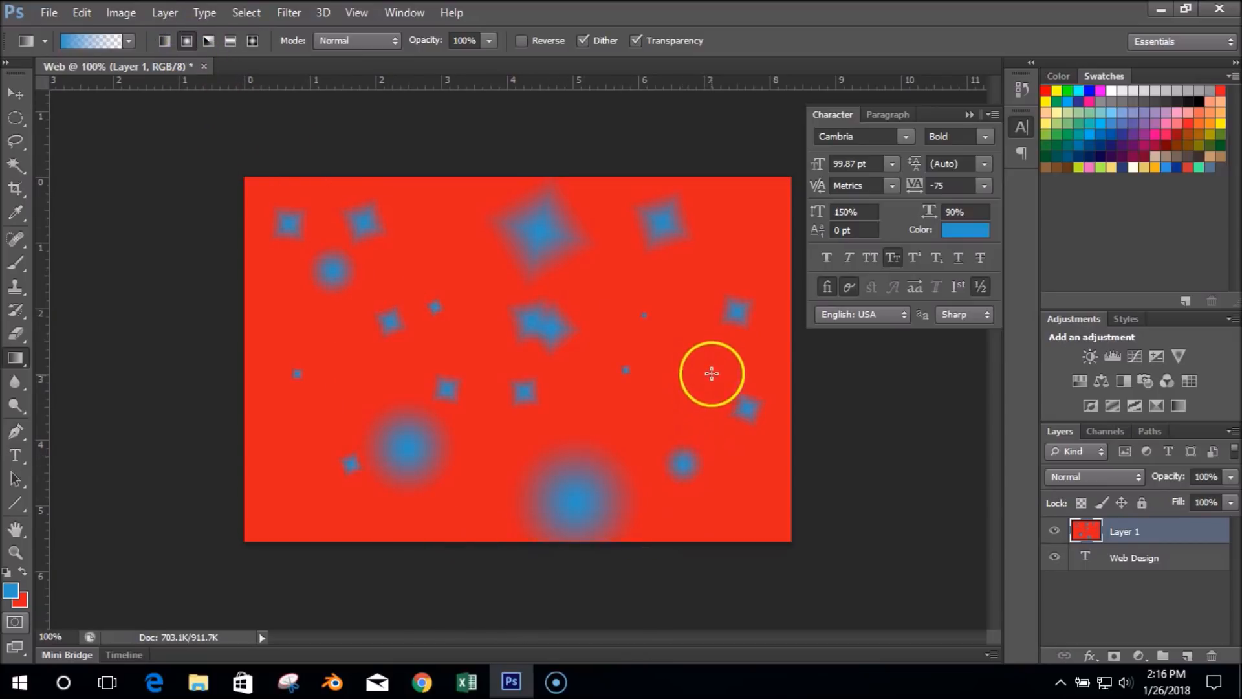
pyautogui.moveTo(712, 366); pyautogui.dragTo(724, 381)
pyautogui.moveTo(737, 232); pyautogui.dragTo(717, 239)
# Step: Draw blue stripes at various angles across the layer using reflected blue-to-transparent gradients
pyautogui.click(230, 40)
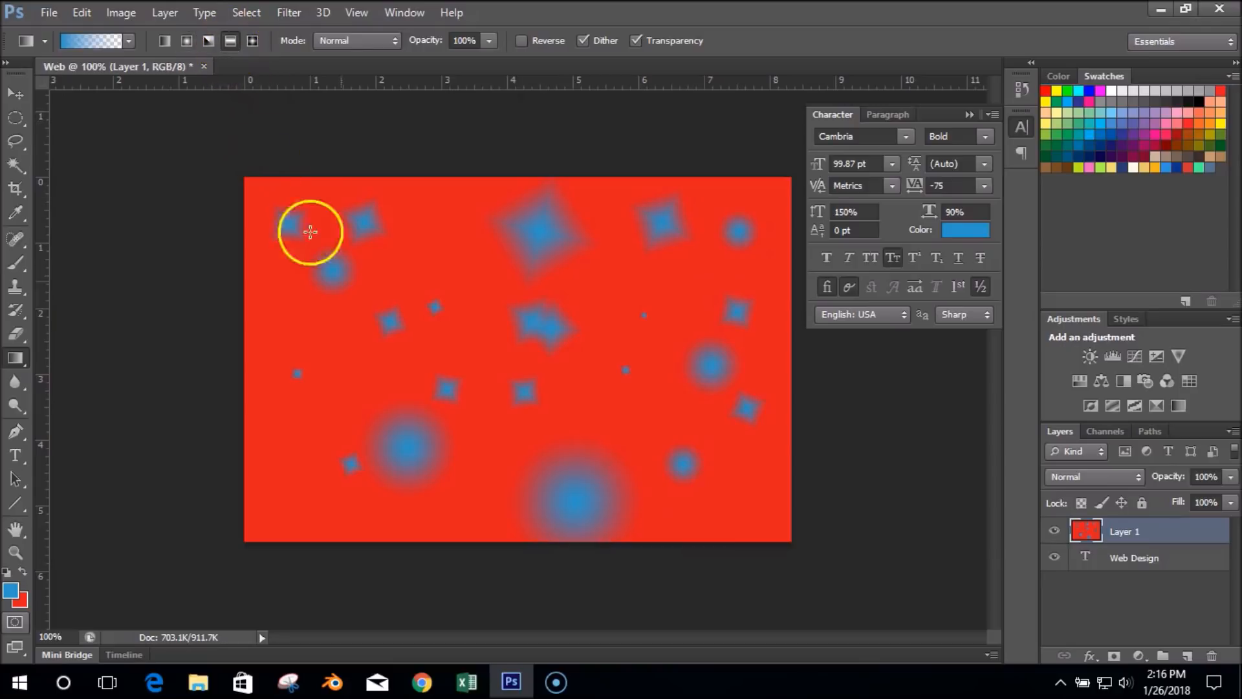
pyautogui.moveTo(404, 246); pyautogui.dragTo(512, 331)
pyautogui.moveTo(615, 304); pyautogui.dragTo(616, 313)
pyautogui.moveTo(574, 424); pyautogui.dragTo(578, 427)
pyautogui.moveTo(466, 401); pyautogui.dragTo(470, 404)
pyautogui.moveTo(667, 417); pyautogui.dragTo(672, 413)
pyautogui.moveTo(706, 283); pyautogui.dragTo(682, 290)
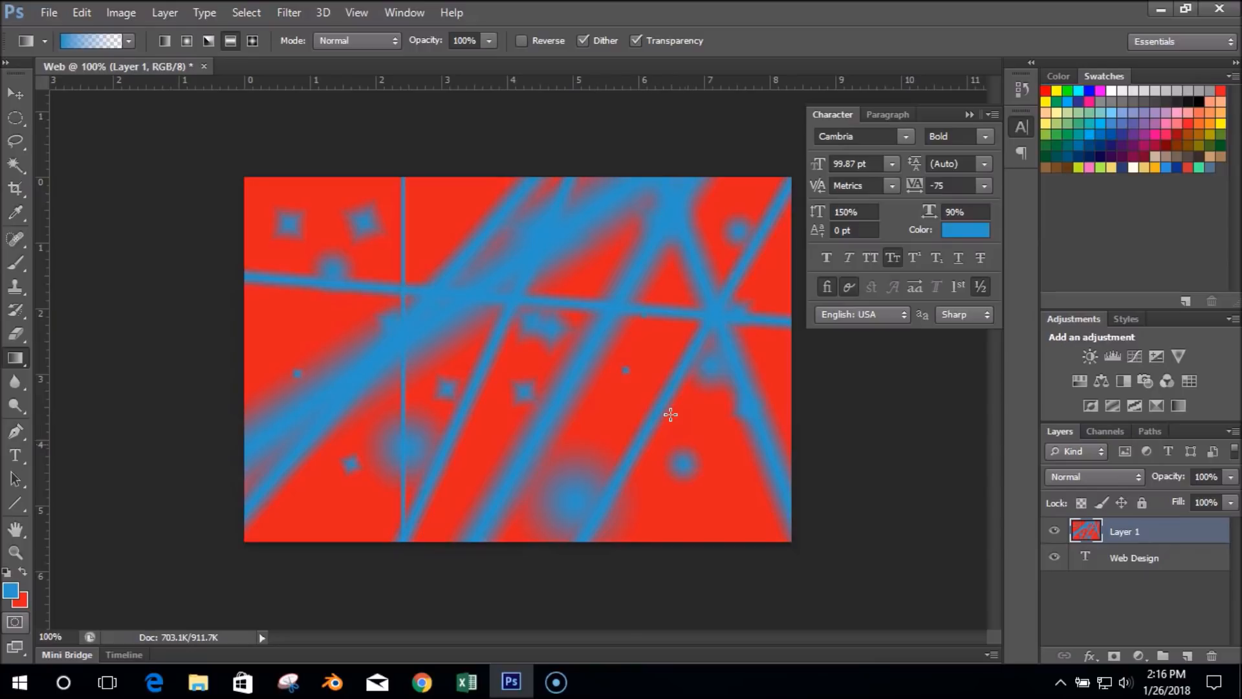
# Step: Cover the layer with a diagonal reflected gradient using the red-to-green preset
pyautogui.click(129, 41)
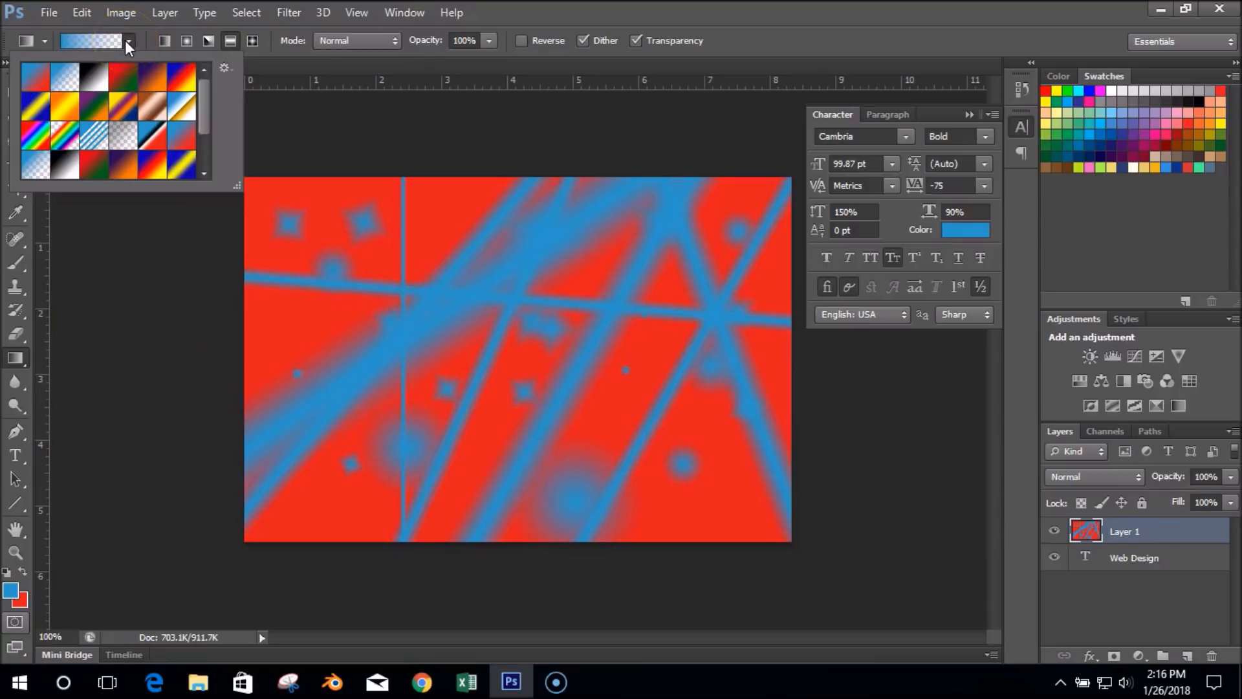
pyautogui.click(123, 76)
pyautogui.click(494, 258)
pyautogui.moveTo(511, 314); pyautogui.dragTo(600, 439)
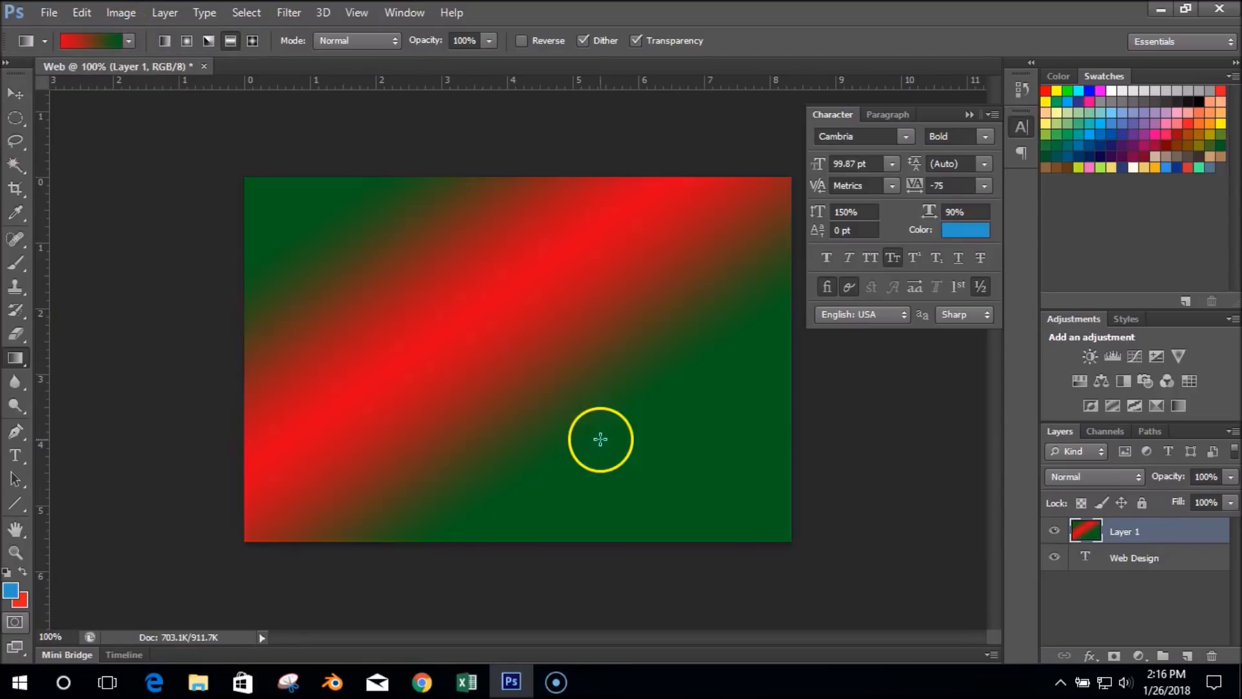
# Step: Cover the layer with a diagonal reflected gradient using the blue, red and yellow preset
pyautogui.click(129, 41)
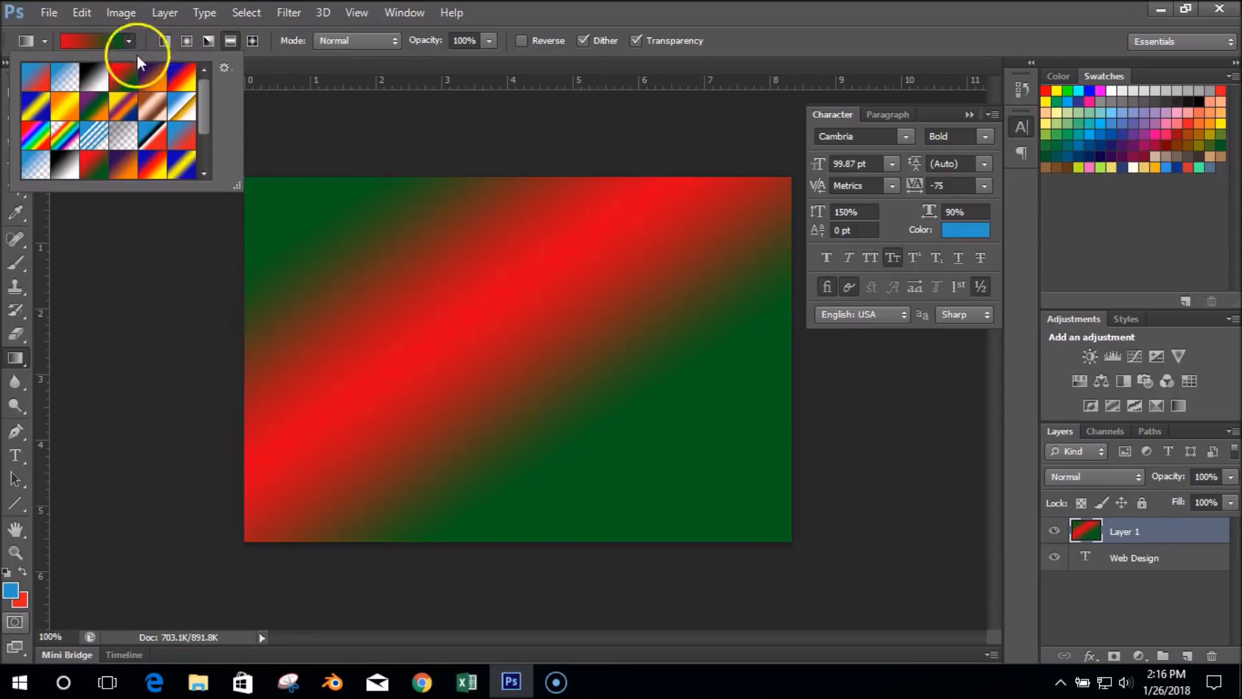
pyautogui.click(189, 81)
pyautogui.click(399, 217)
pyautogui.moveTo(399, 217); pyautogui.dragTo(490, 378)
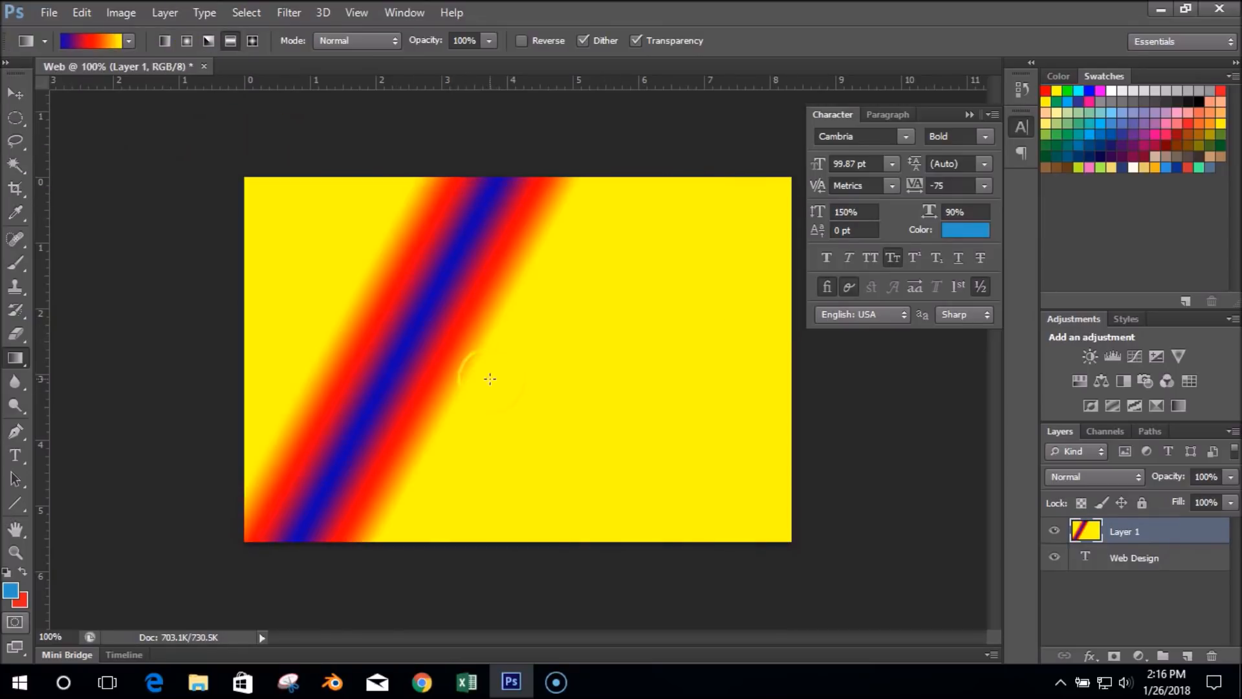
# Step: Redraw the blue, red and yellow reflected gradient wider, and replace it with a near-vertical one using the blue, white and gold preset
pyautogui.moveTo(638, 448); pyautogui.dragTo(72, 91)
pyautogui.click(129, 41)
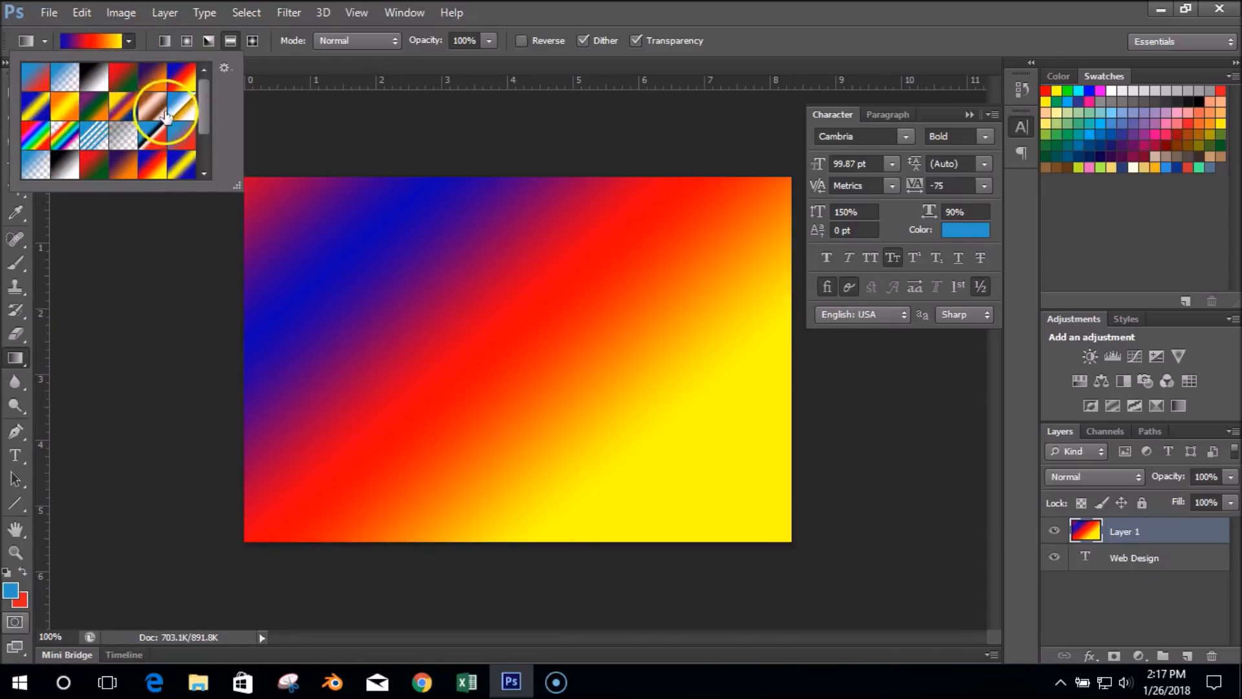
pyautogui.click(188, 110)
pyautogui.moveTo(507, 315); pyautogui.dragTo(504, 413)
pyautogui.moveTo(532, 265); pyautogui.dragTo(521, 500)
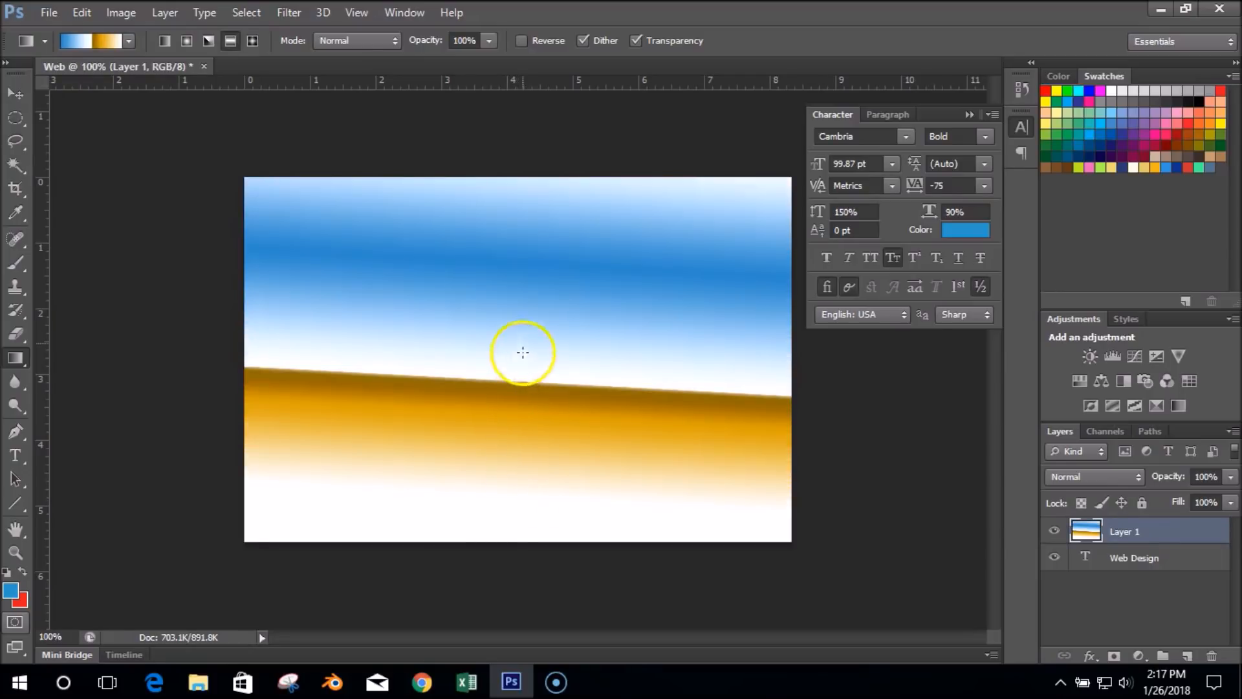
pyautogui.moveTo(526, 173); pyautogui.dragTo(480, 634)
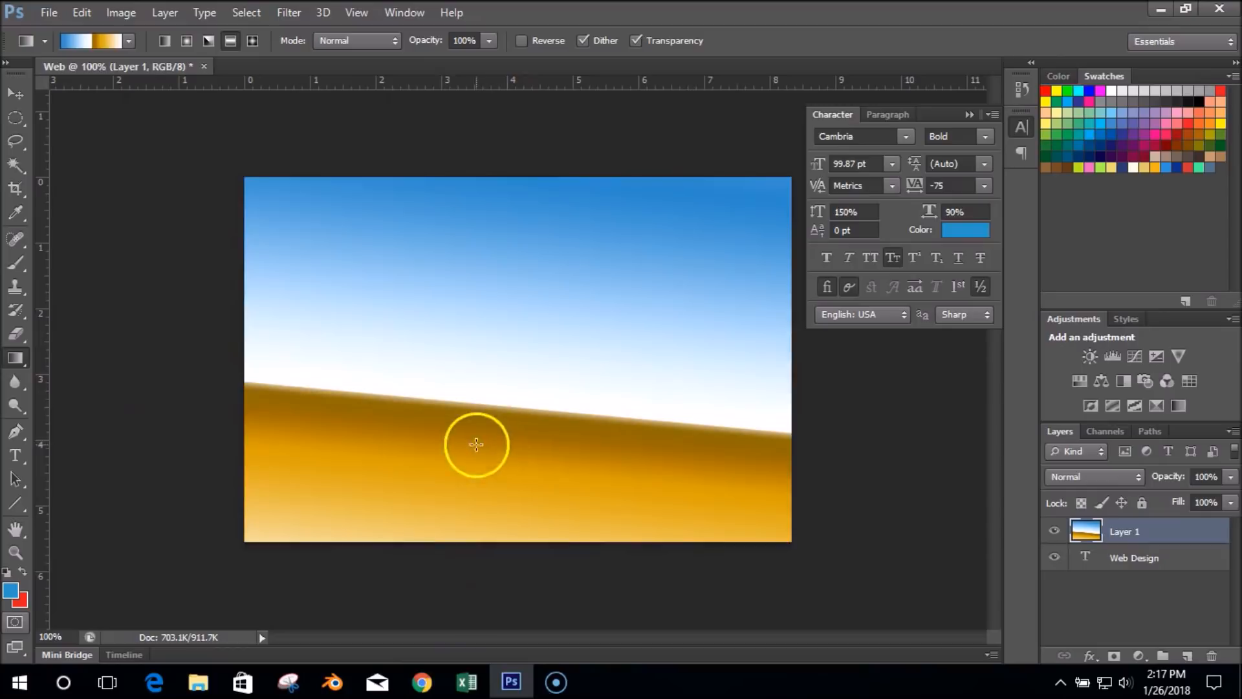
# Step: Cover the layer with a diagonal reflected gradient using the opaque rainbow preset
pyautogui.click(129, 42)
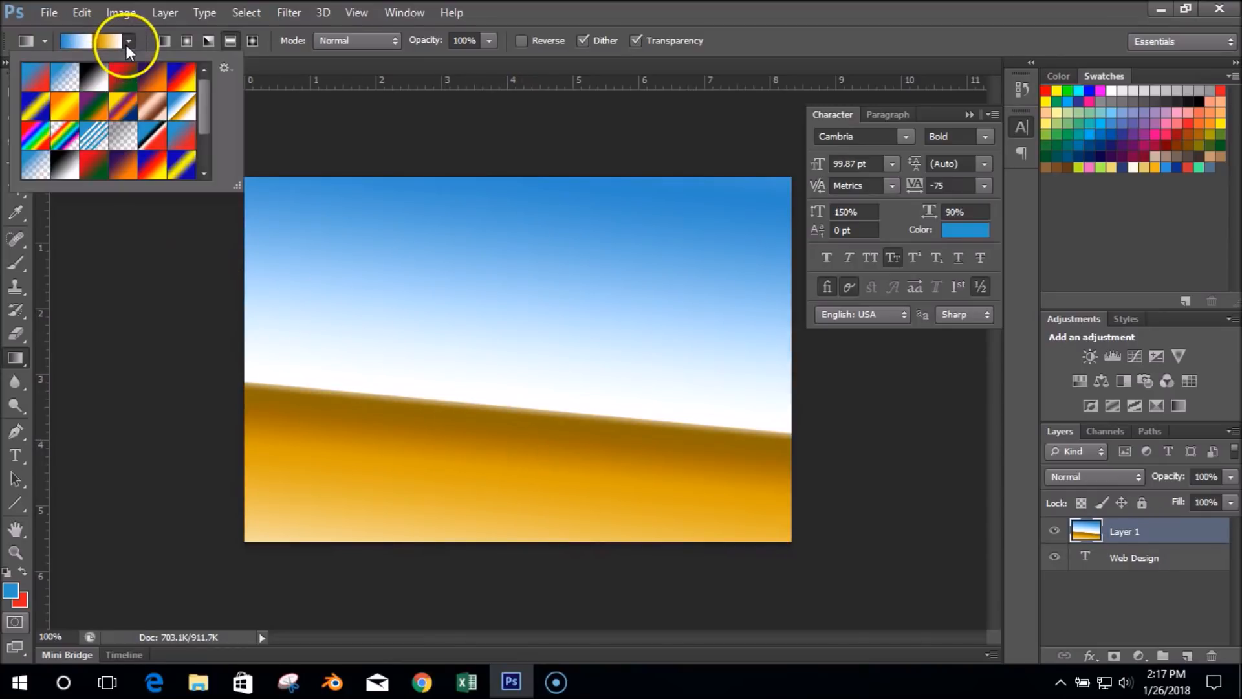
pyautogui.click(36, 142)
pyautogui.moveTo(374, 202); pyautogui.dragTo(519, 426)
# Step: Draw two narrow diagonal rainbow stripes across the red area using reflected gradients with the transparent rainbow preset
pyautogui.click(128, 41)
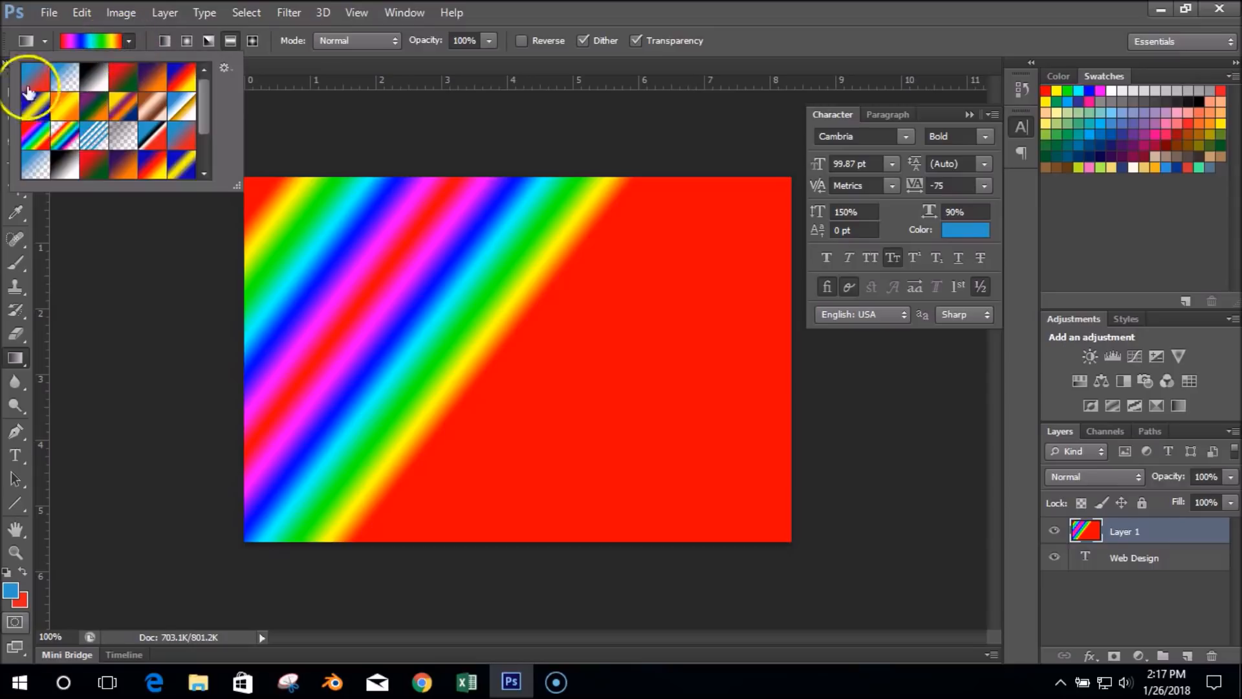
pyautogui.click(59, 145)
pyautogui.click(639, 409)
pyautogui.moveTo(649, 424); pyautogui.dragTo(632, 390)
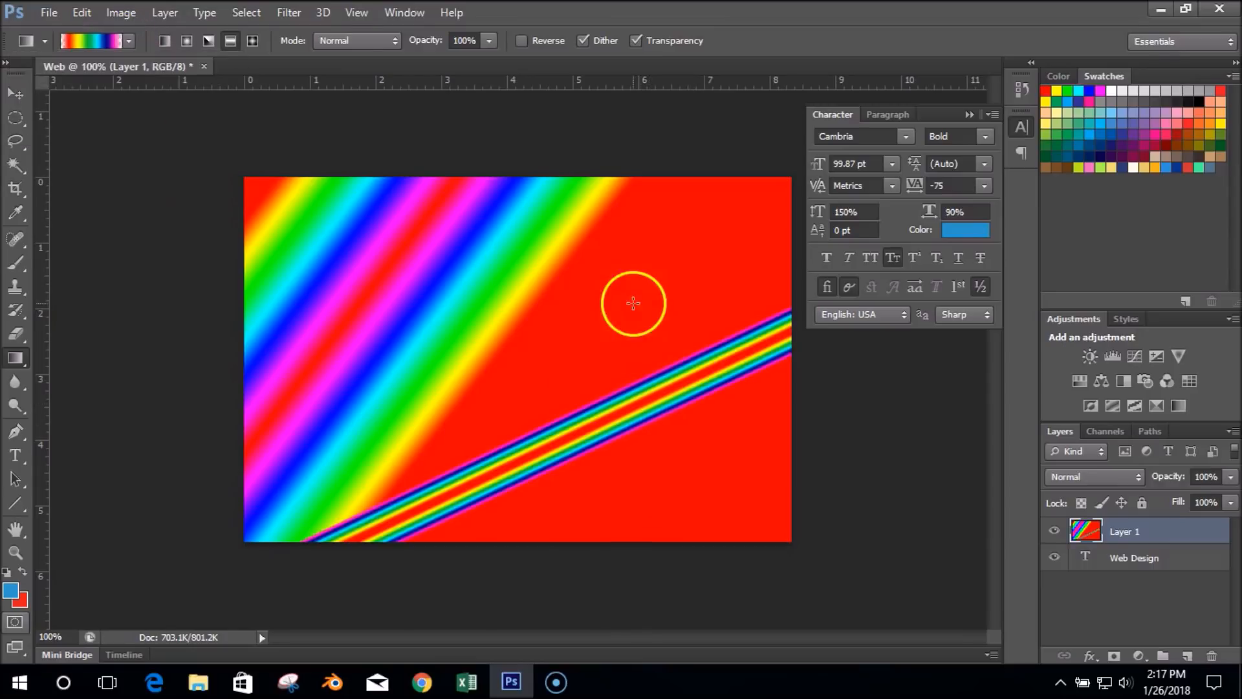
pyautogui.moveTo(643, 319); pyautogui.dragTo(624, 283)
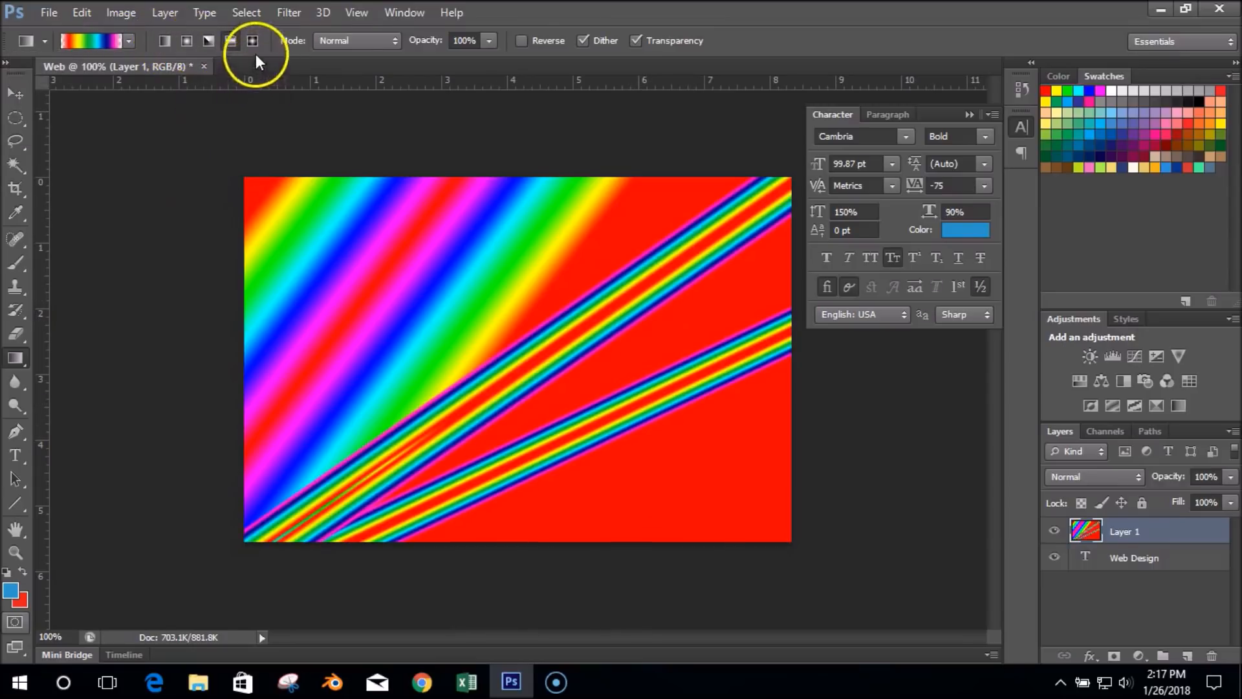
# Step: Add rainbow circles of various sizes across the layer using radial gradients with the transparent rainbow preset
pyautogui.moveTo(647, 462); pyautogui.dragTo(673, 495)
pyautogui.moveTo(586, 281)
pyautogui.mouseDown()
pyautogui.moveTo(623, 236)
pyautogui.moveTo(654, 259)
pyautogui.mouseUp()
pyautogui.moveTo(690, 333); pyautogui.dragTo(688, 372)
pyautogui.moveTo(627, 305); pyautogui.dragTo(672, 374)
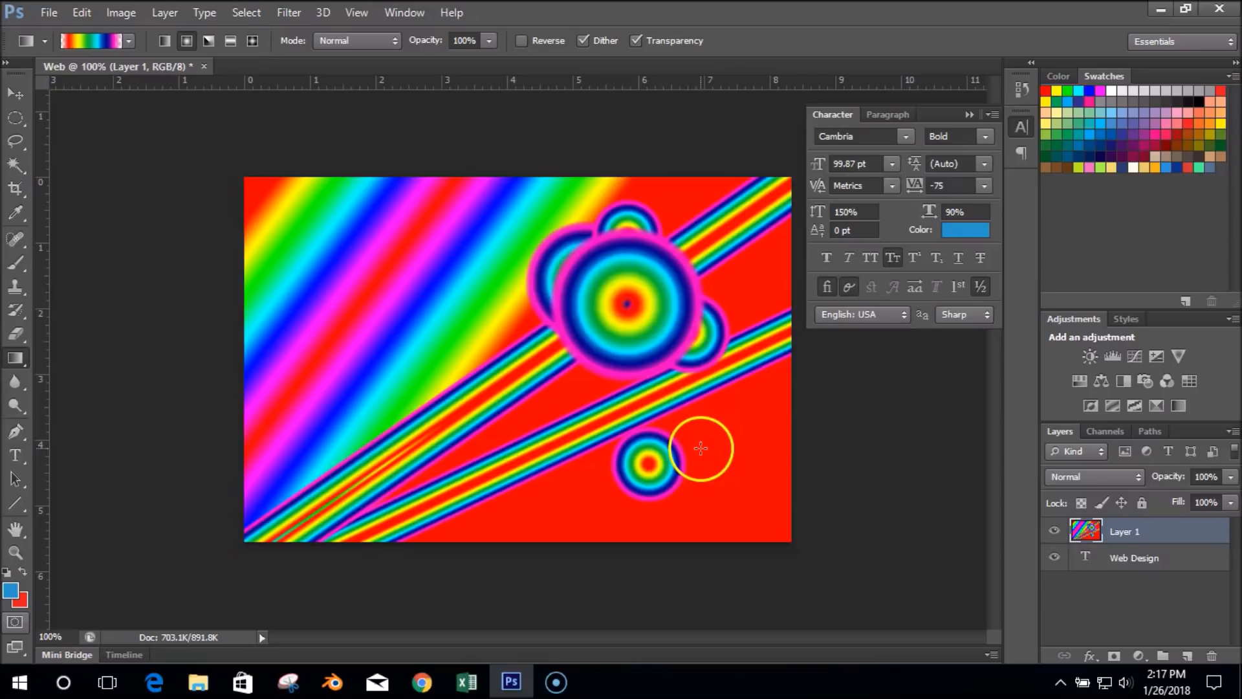
pyautogui.moveTo(574, 324); pyautogui.dragTo(667, 455)
pyautogui.moveTo(624, 381); pyautogui.dragTo(636, 320)
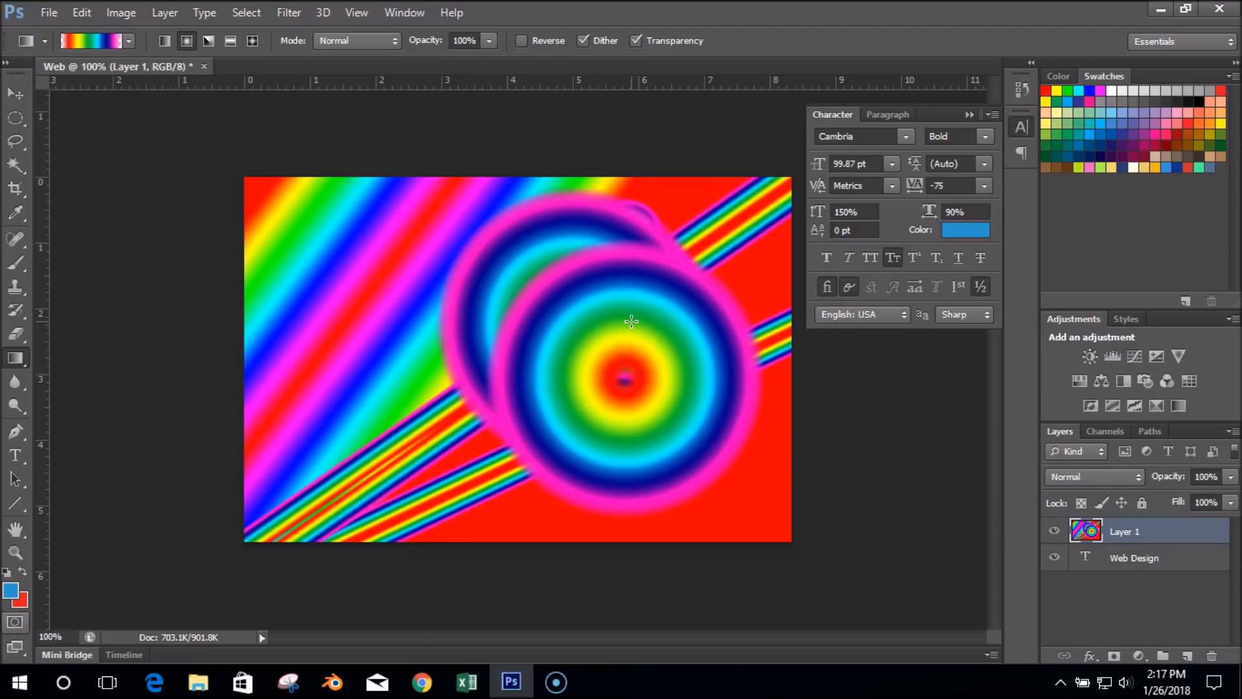
pyautogui.moveTo(600, 247); pyautogui.dragTo(556, 292)
pyautogui.moveTo(336, 282); pyautogui.dragTo(413, 361)
# Step: Cover the layer with a radial blue-to-red gradient using the Foreground to Background preset
pyautogui.click(128, 40)
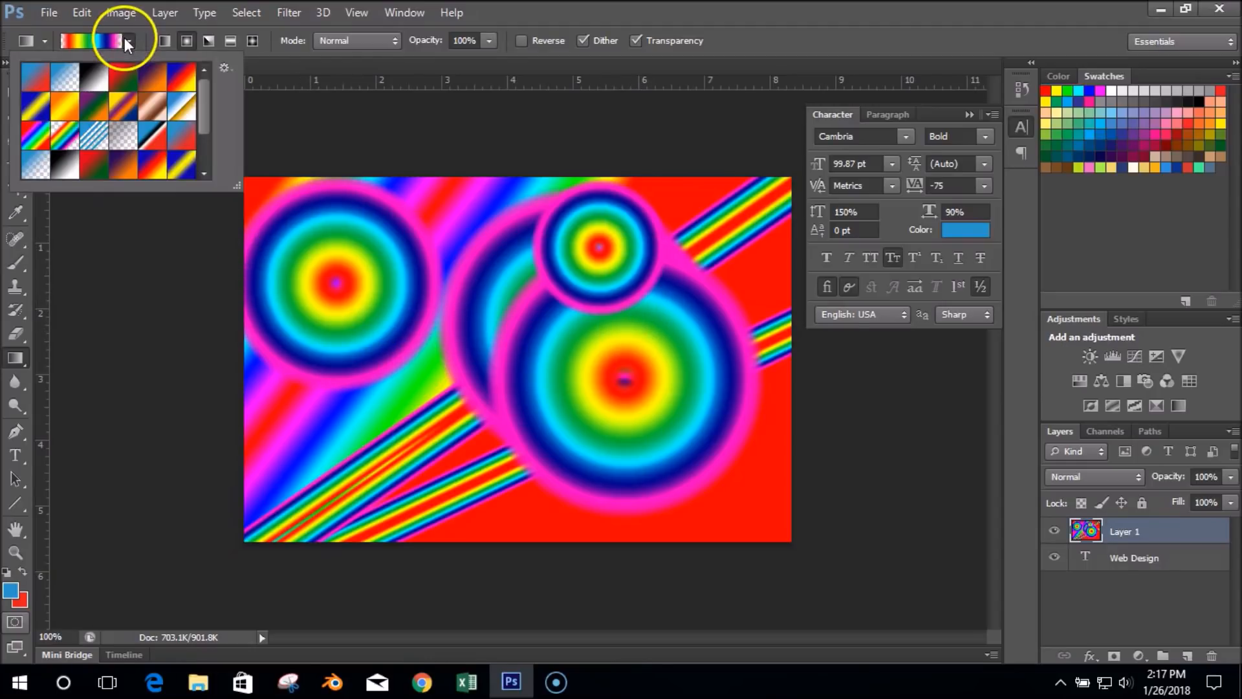
pyautogui.click(35, 82)
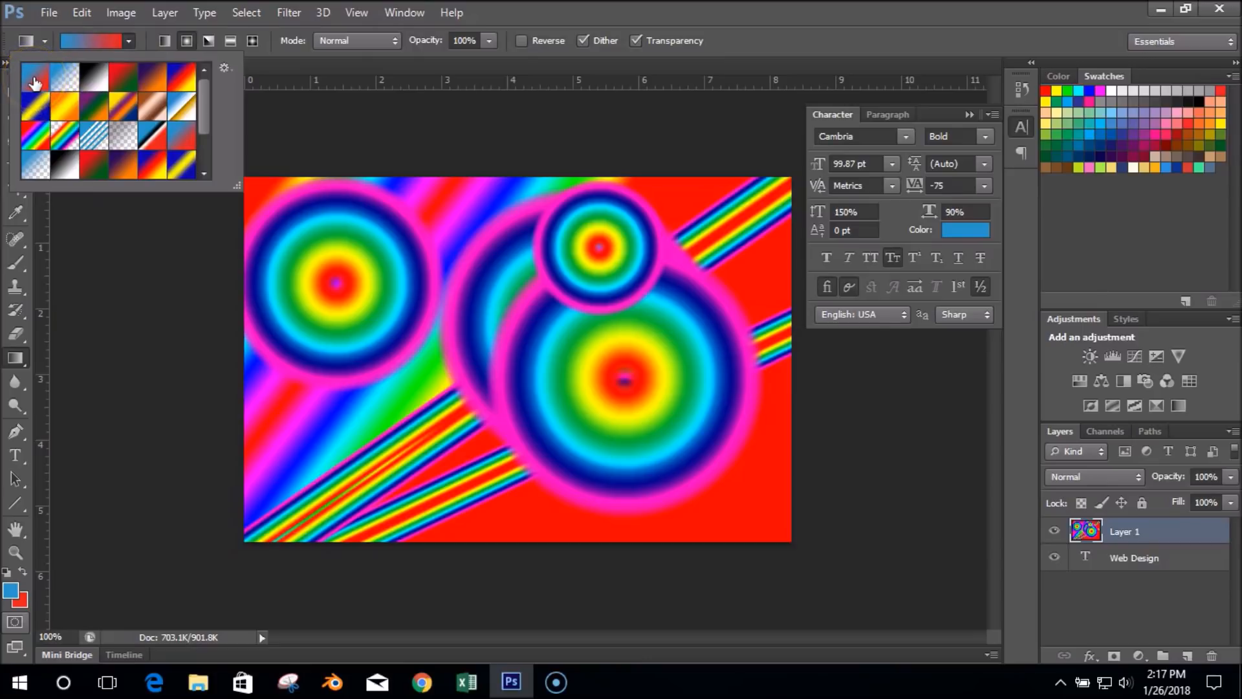
pyautogui.click(665, 13)
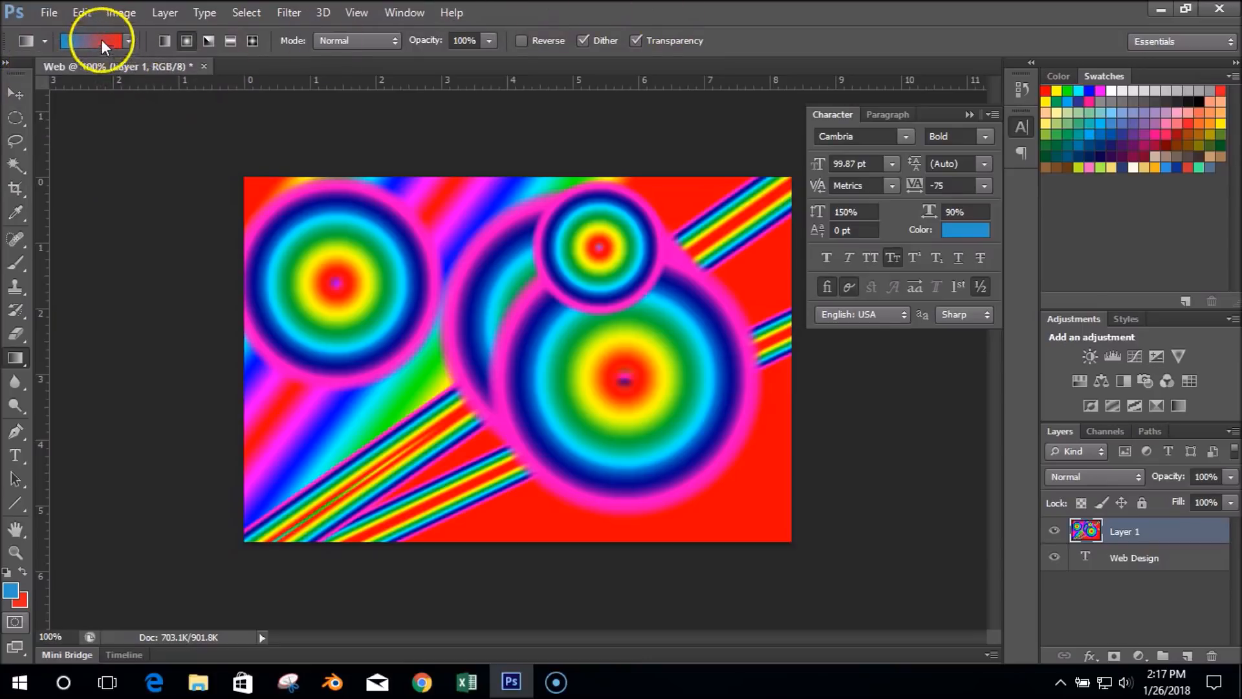
pyautogui.moveTo(437, 284); pyautogui.dragTo(705, 470)
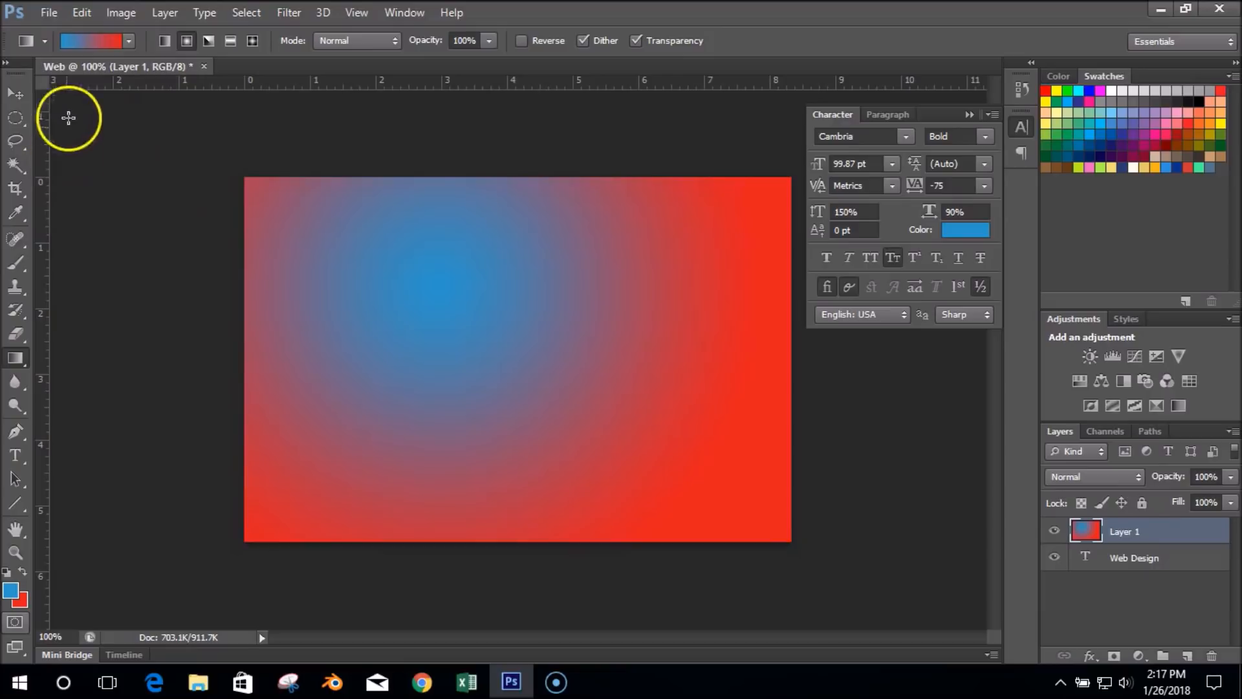
# Step: Edit the blue-to-red gradient, adding an opacity stop and a yellow-green (bdca27) color stop, both at 20%
pyautogui.click(89, 43)
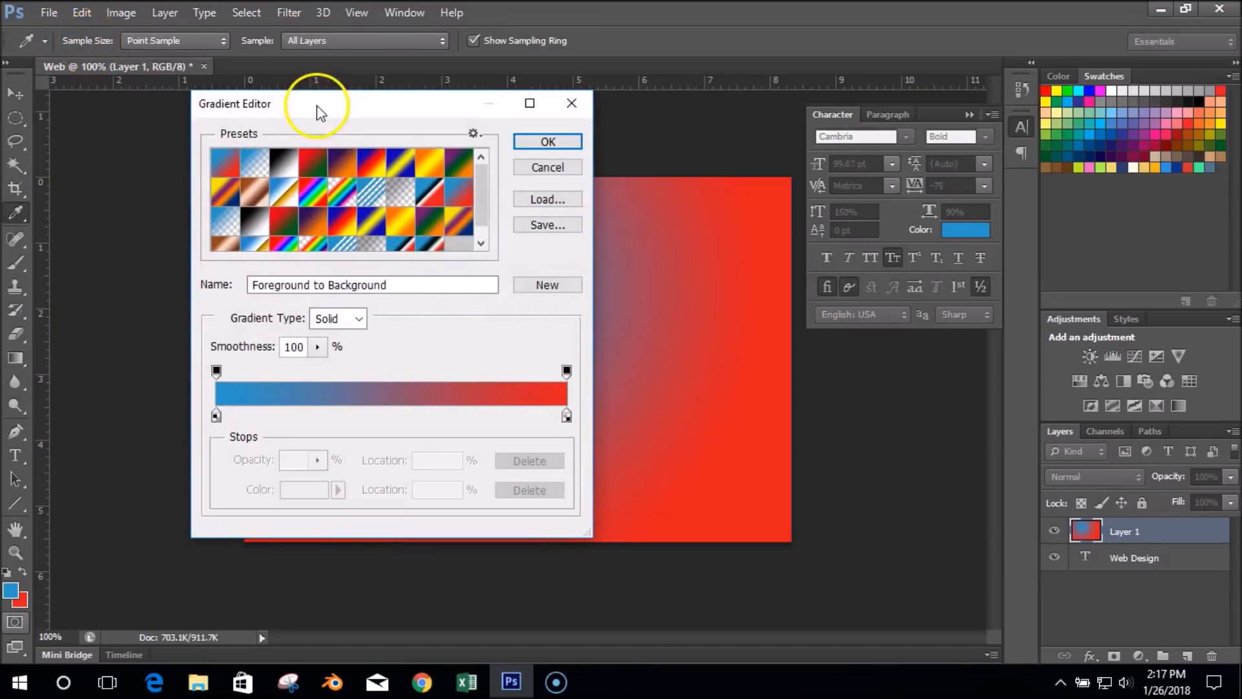
pyautogui.moveTo(319, 110); pyautogui.dragTo(313, 133)
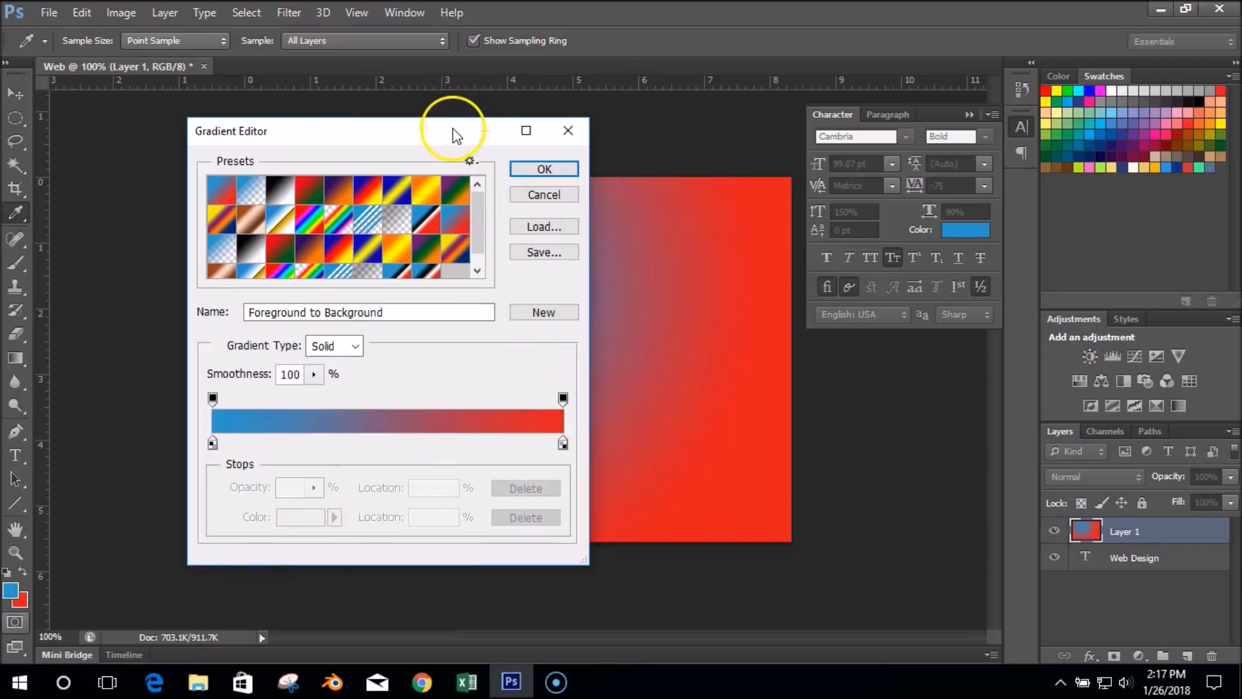
pyautogui.moveTo(454, 132); pyautogui.dragTo(495, 121)
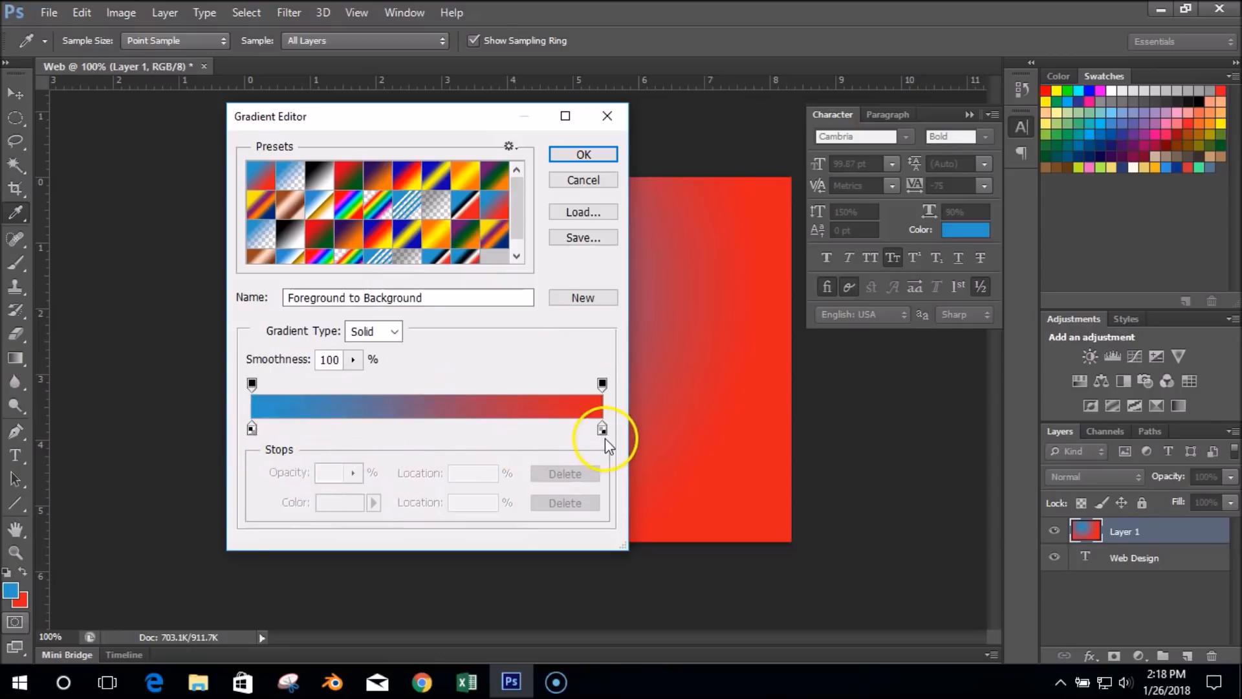
pyautogui.click(322, 385)
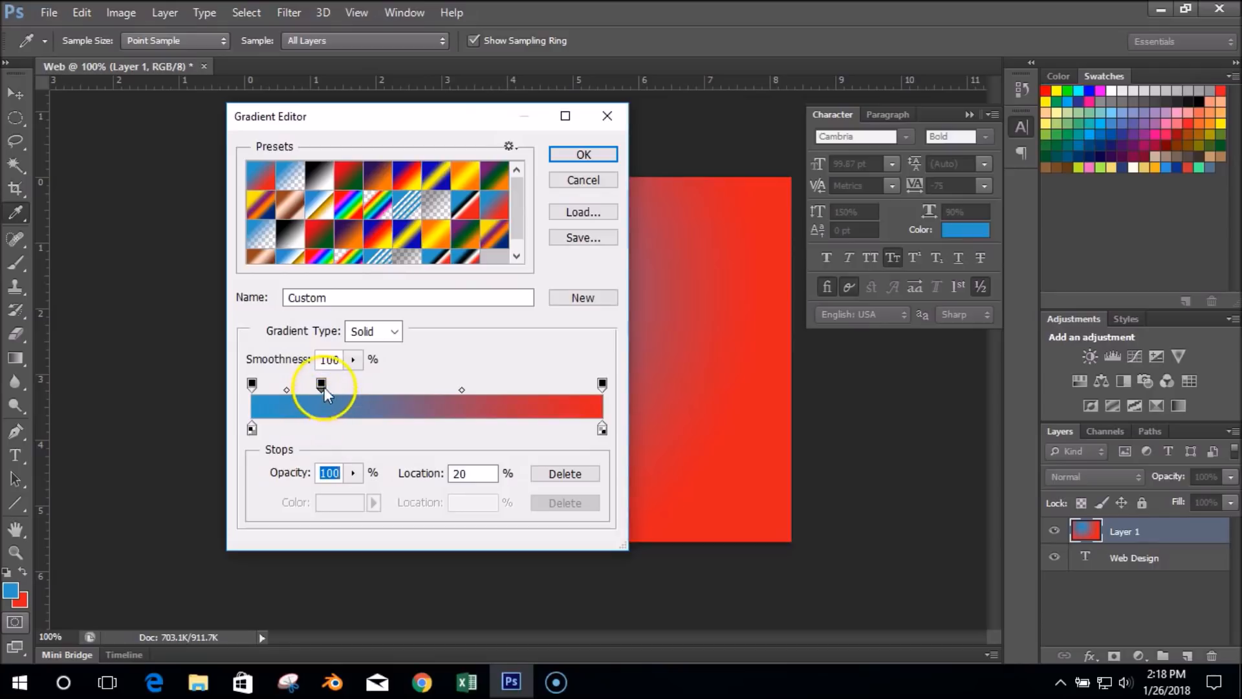
pyautogui.click(322, 430)
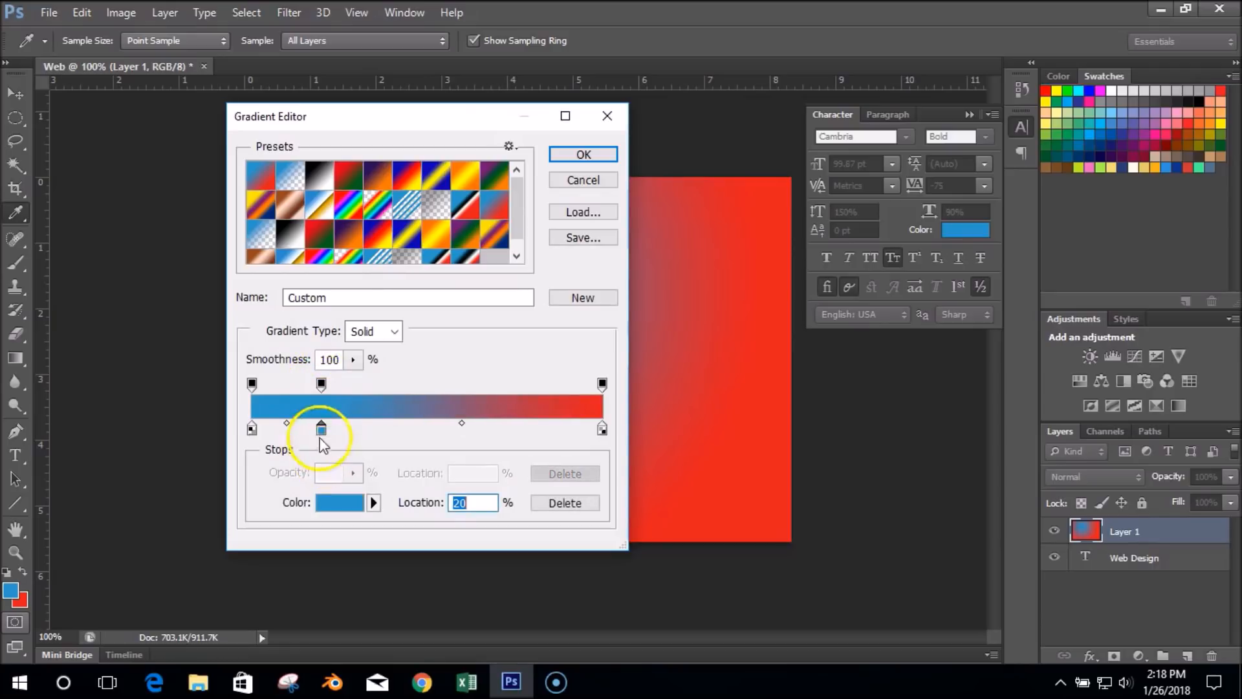
pyautogui.click(355, 506)
pyautogui.click(930, 303)
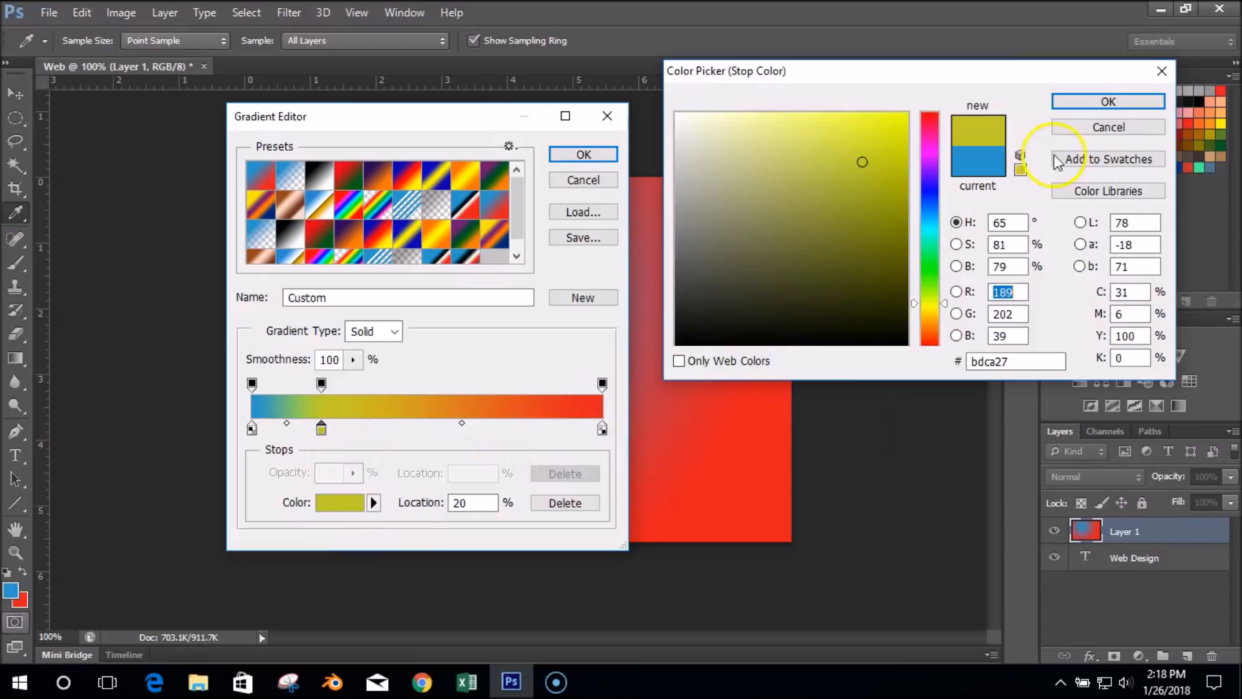
pyautogui.click(1094, 102)
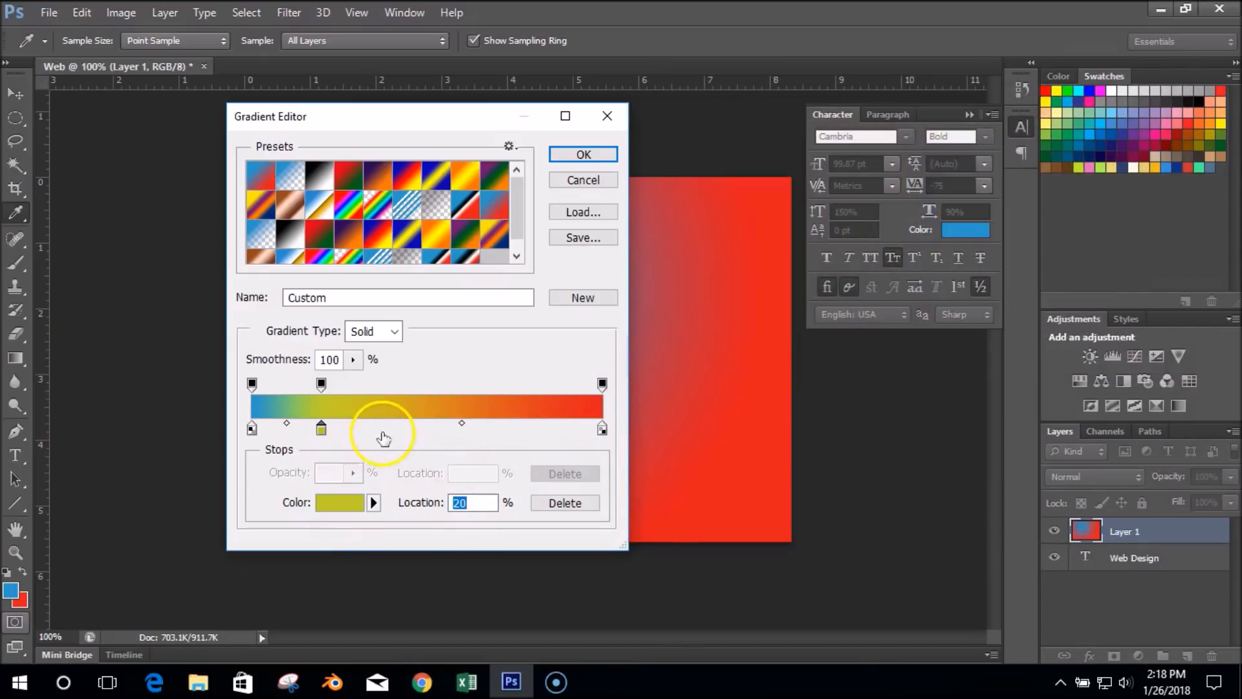
# Step: Add a color stop at 39% of the custom gradient and set it to pink (ca27a2)
pyautogui.click(389, 429)
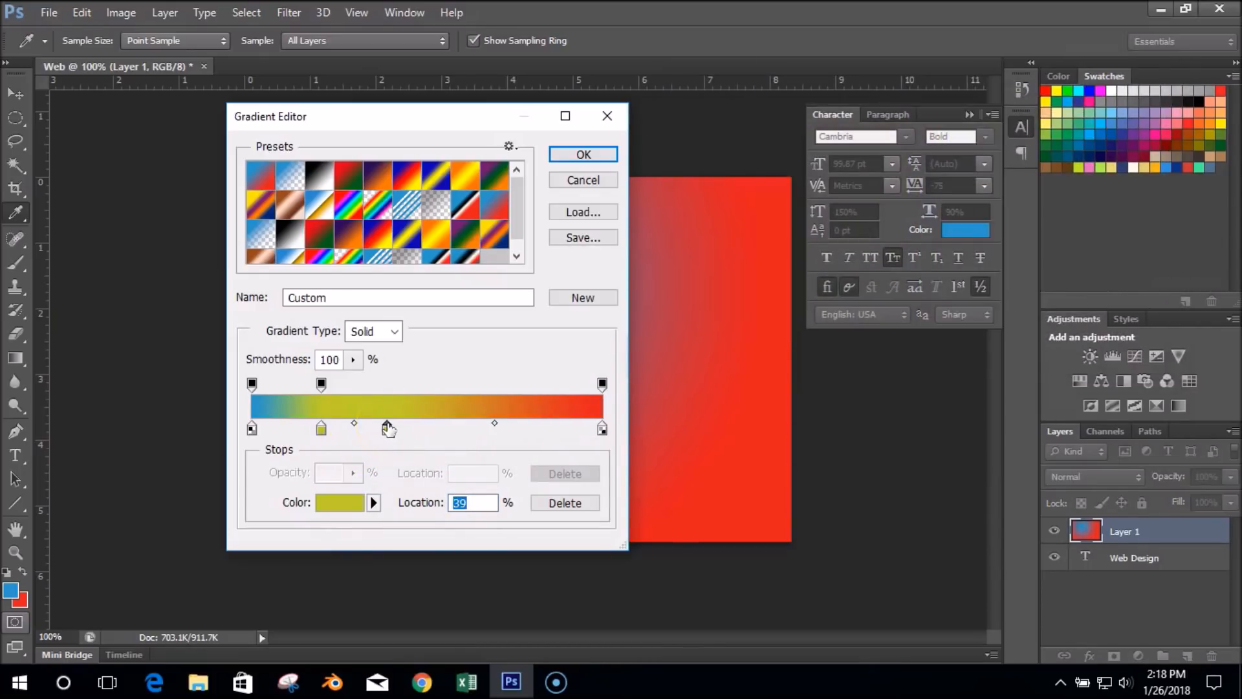
pyautogui.click(388, 429)
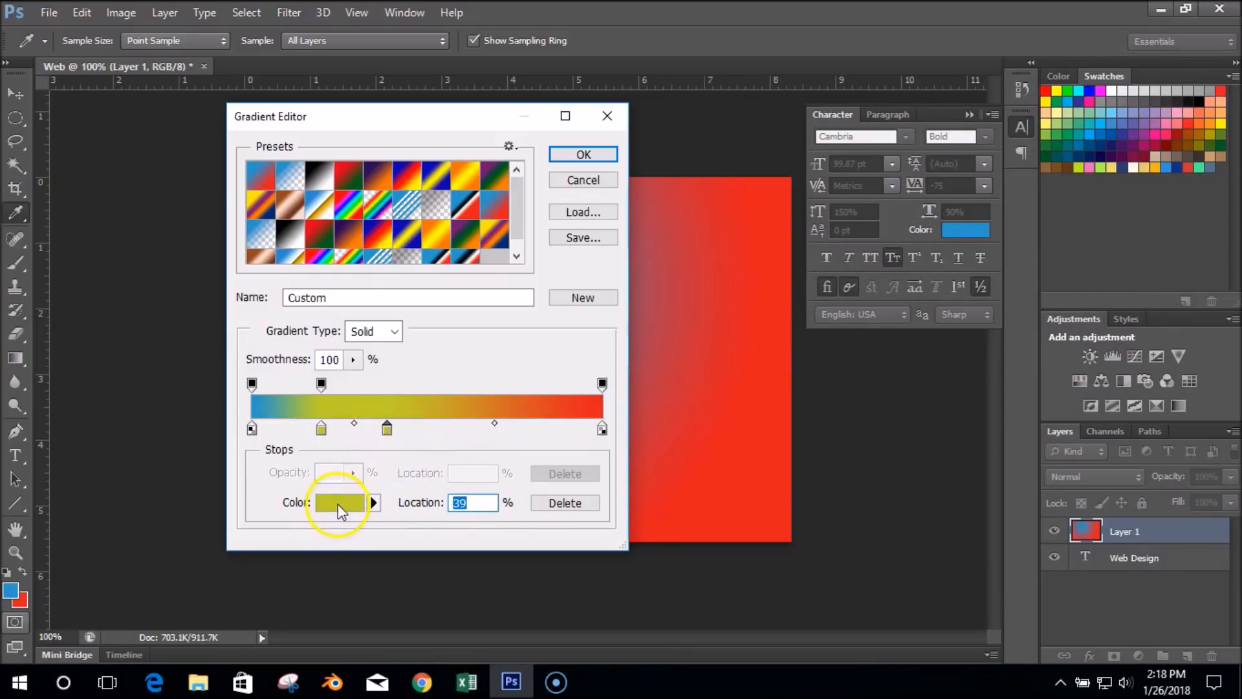
pyautogui.click(337, 505)
pyautogui.click(932, 141)
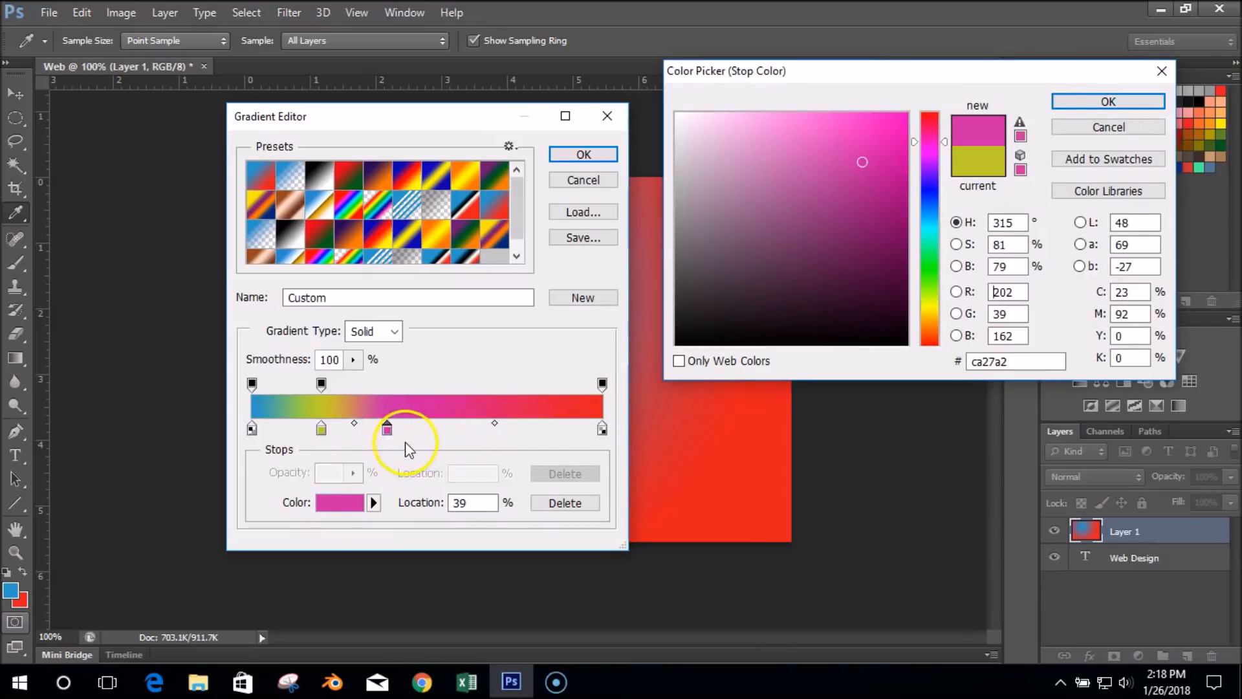
pyautogui.click(1108, 102)
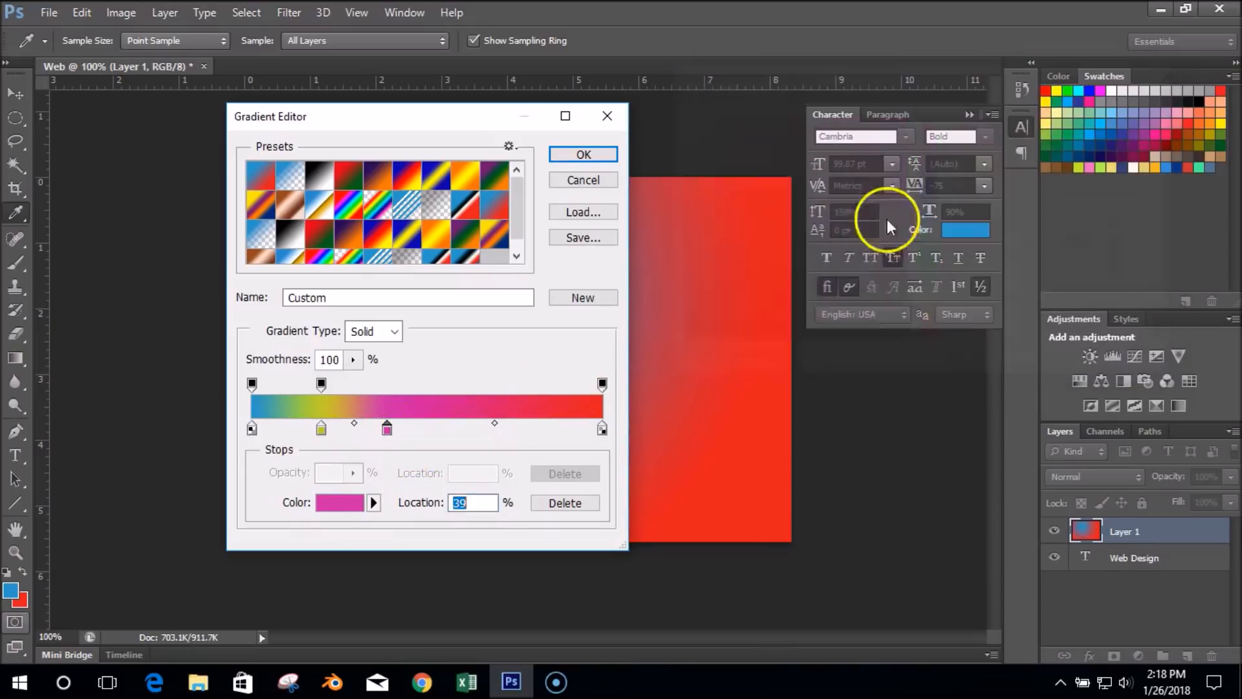
# Step: Add a color stop at 66% of the custom gradient and set it to dark blue (040485)
pyautogui.click(483, 429)
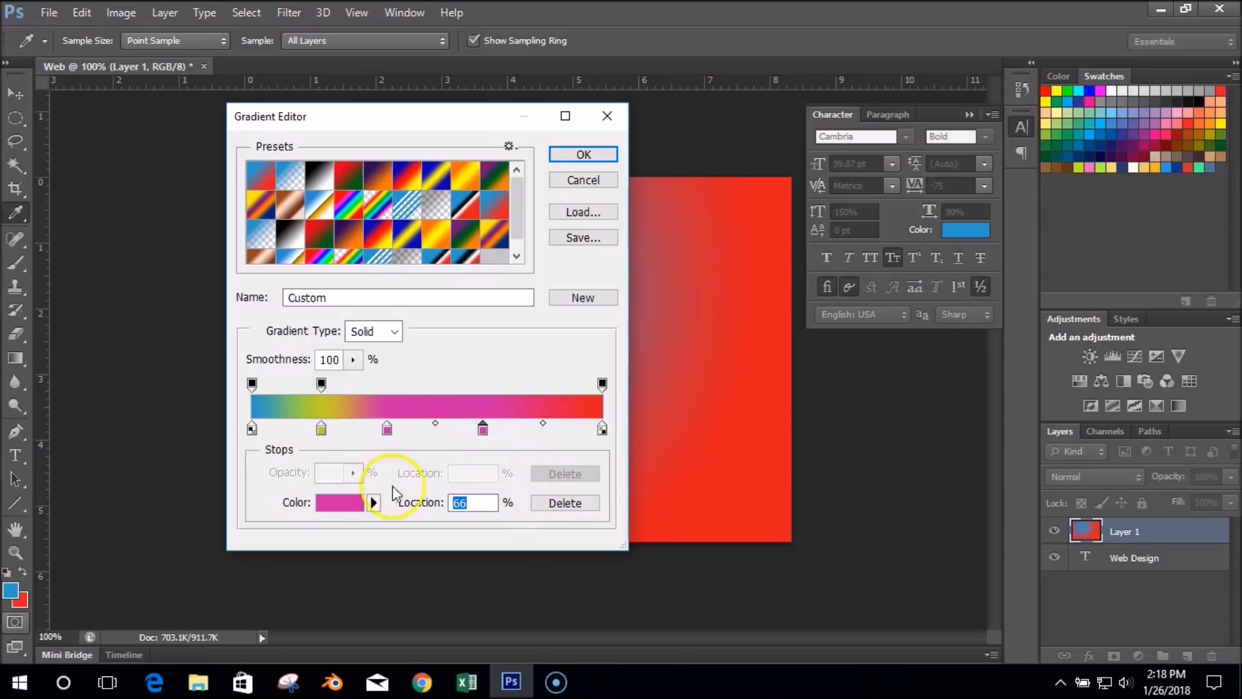
pyautogui.click(350, 504)
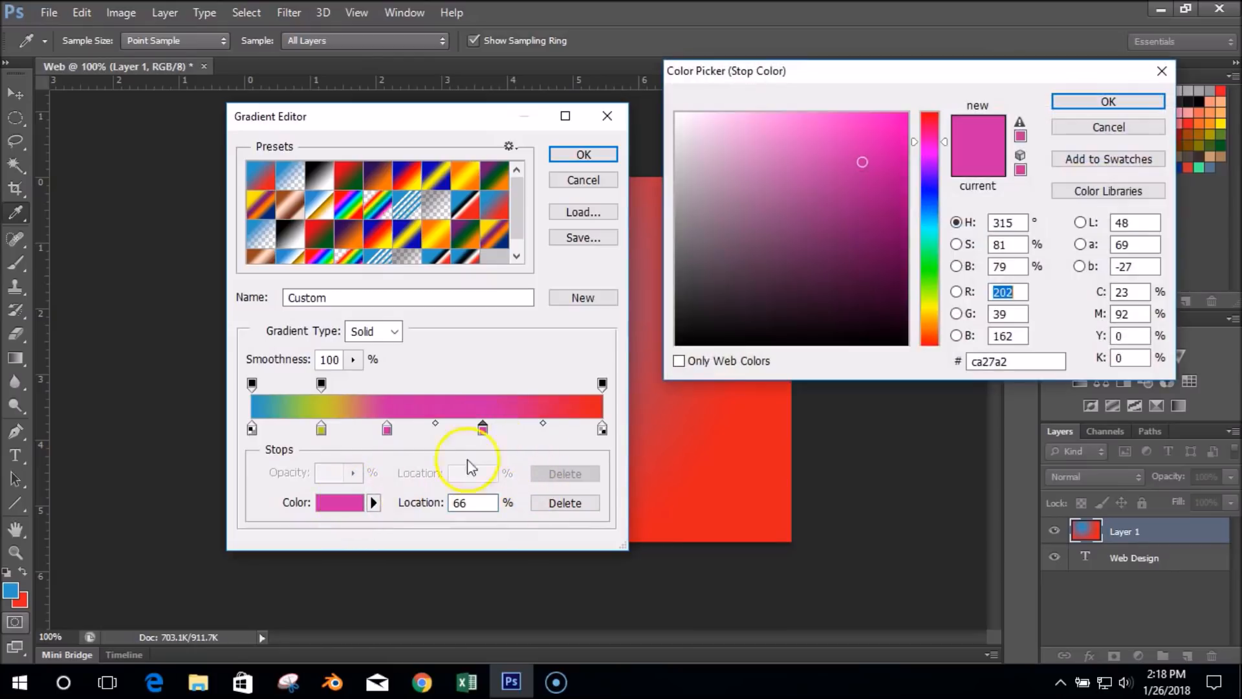
pyautogui.click(932, 189)
pyautogui.click(901, 178)
pyautogui.click(900, 217)
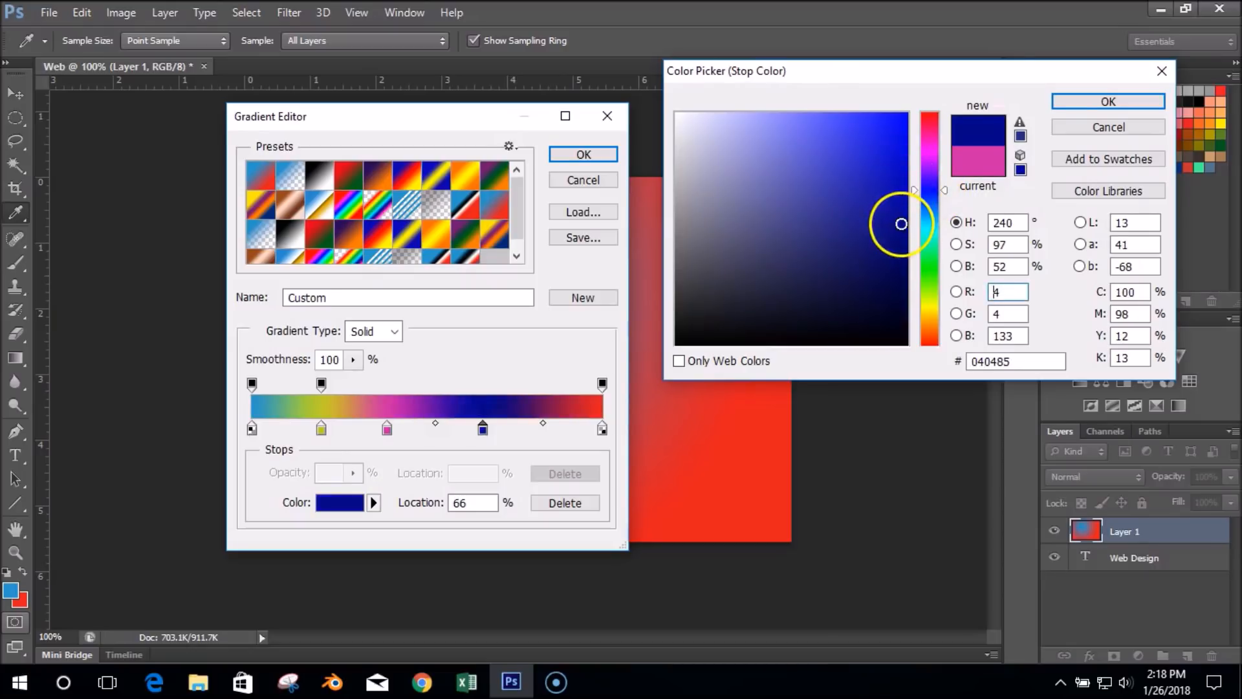
pyautogui.click(1069, 100)
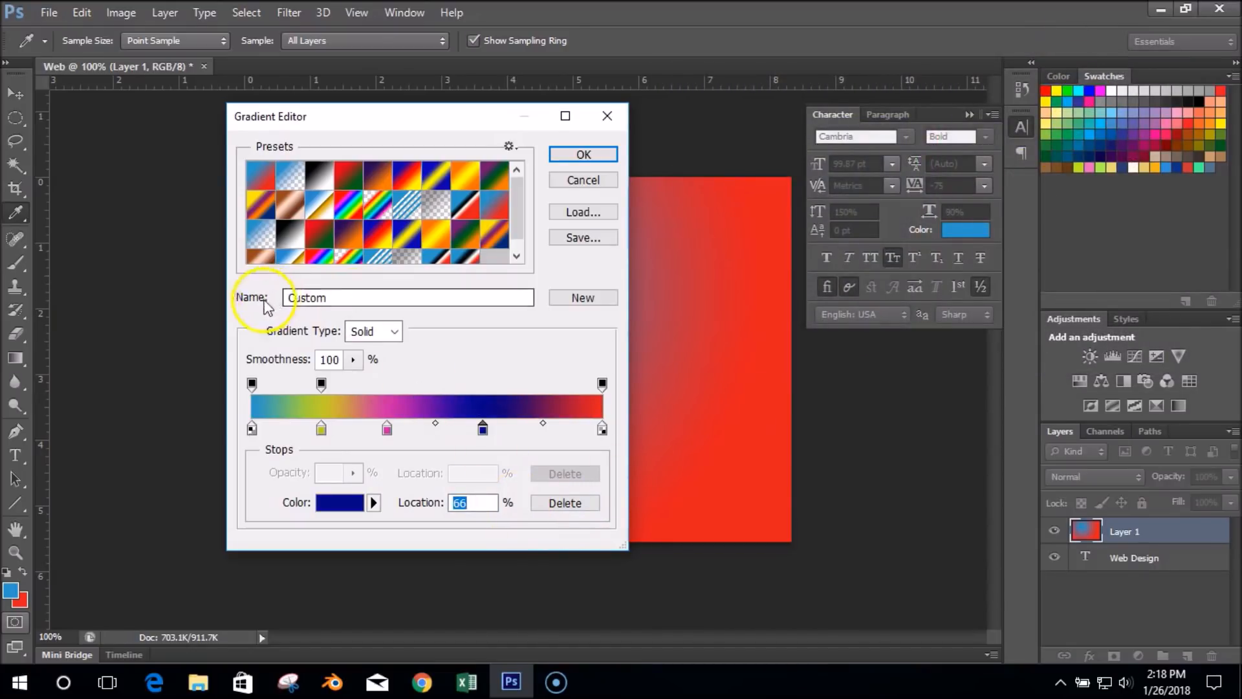
# Step: Name the custom gradient with the author's surname and accept the edited gradient
pyautogui.doubleClick(336, 297)
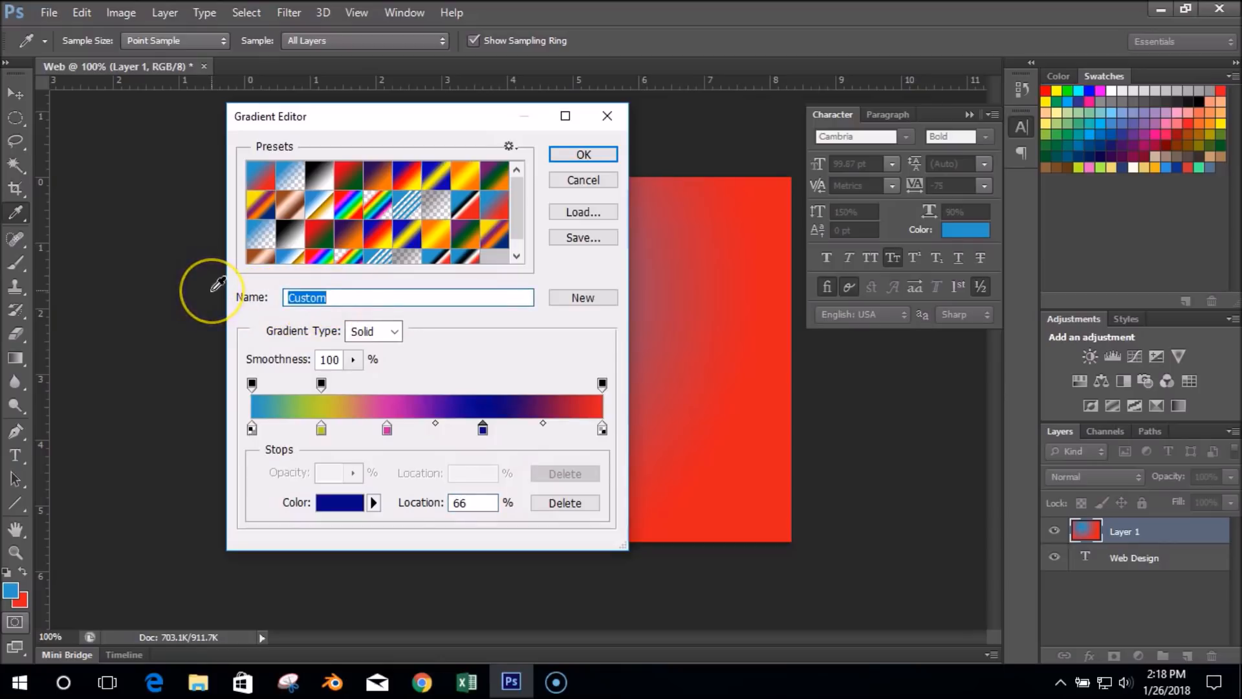
pyautogui.write('Thielges')
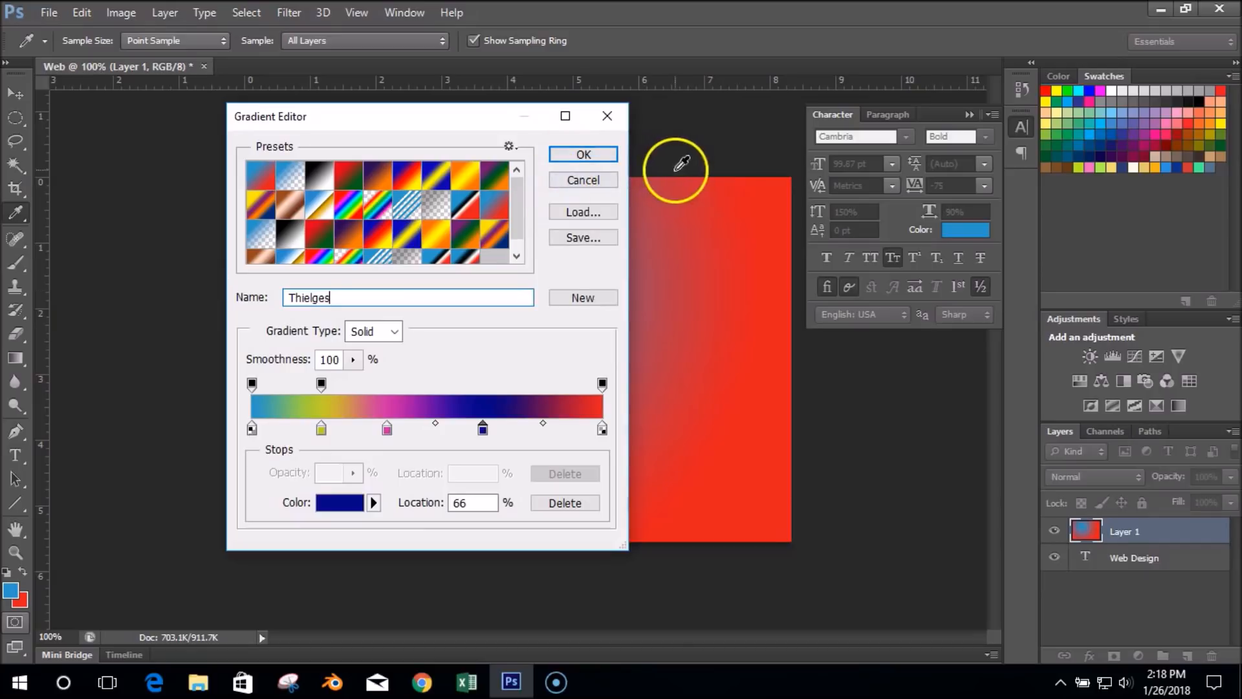
pyautogui.click(584, 155)
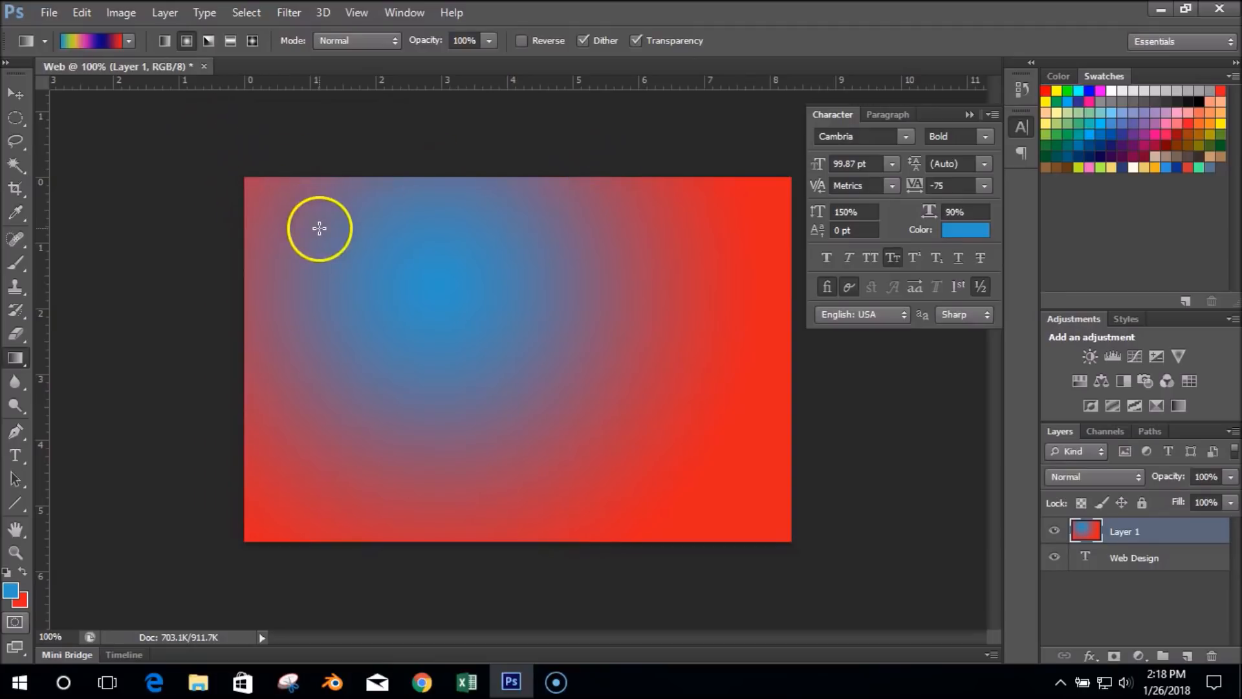
# Step: Cover the layer with a large radial gradient around the canvas center using the custom gradient
pyautogui.moveTo(621, 424); pyautogui.dragTo(621, 424)
pyautogui.moveTo(548, 322); pyautogui.dragTo(352, 421)
pyautogui.click(130, 40)
pyautogui.click(127, 40)
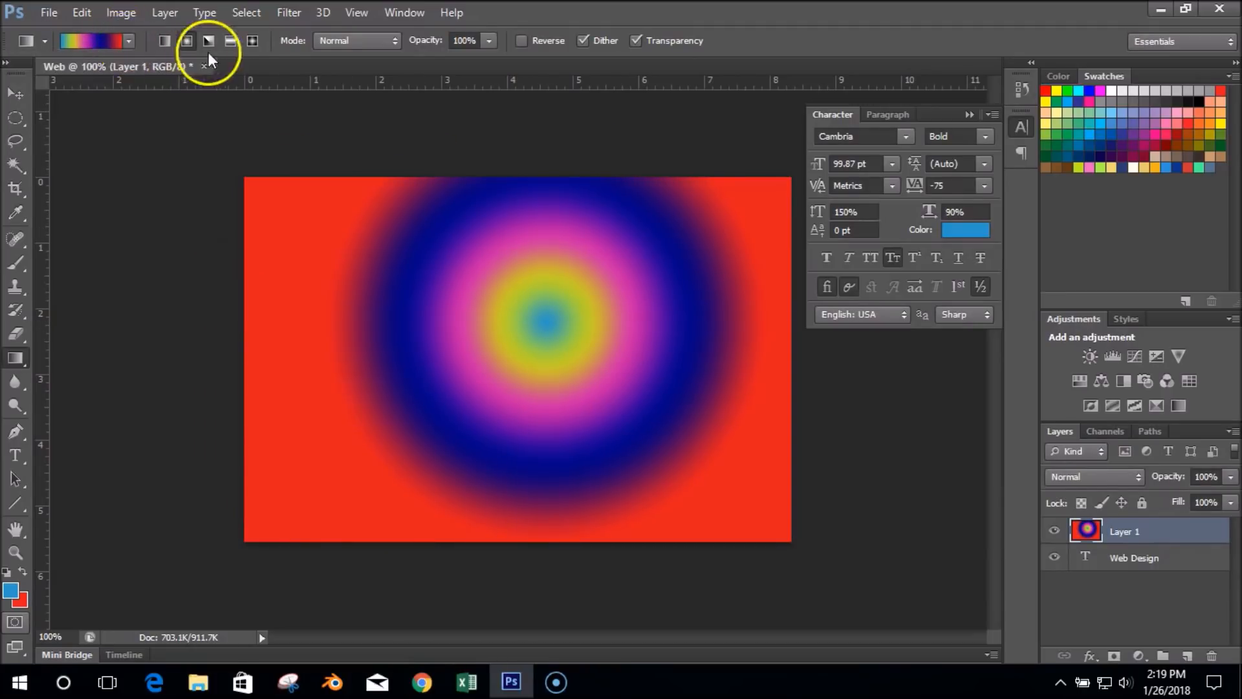
# Step: Cover the layer with a diagonal linear gradient from upper left to beyond the lower-right canvas corner using the custom gradient
pyautogui.click(164, 43)
pyautogui.moveTo(401, 296)
pyautogui.mouseDown()
pyautogui.moveTo(724, 488)
pyautogui.moveTo(712, 484)
pyautogui.mouseUp()
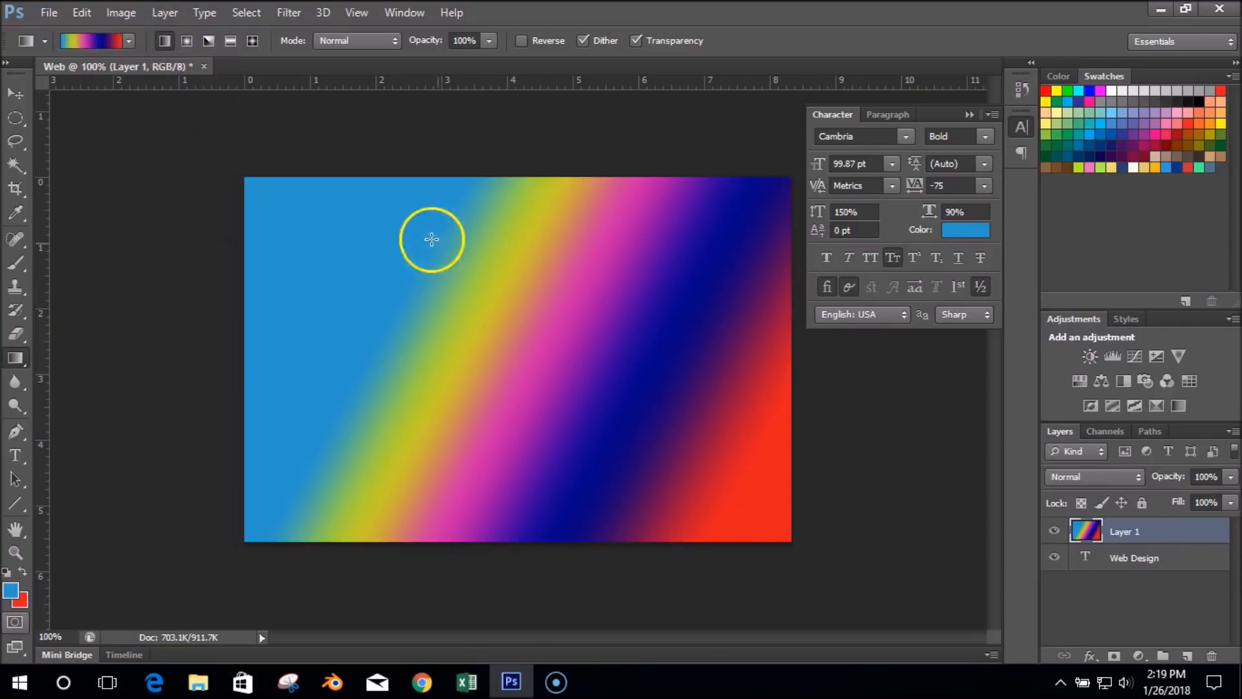
pyautogui.moveTo(430, 241); pyautogui.dragTo(882, 594)
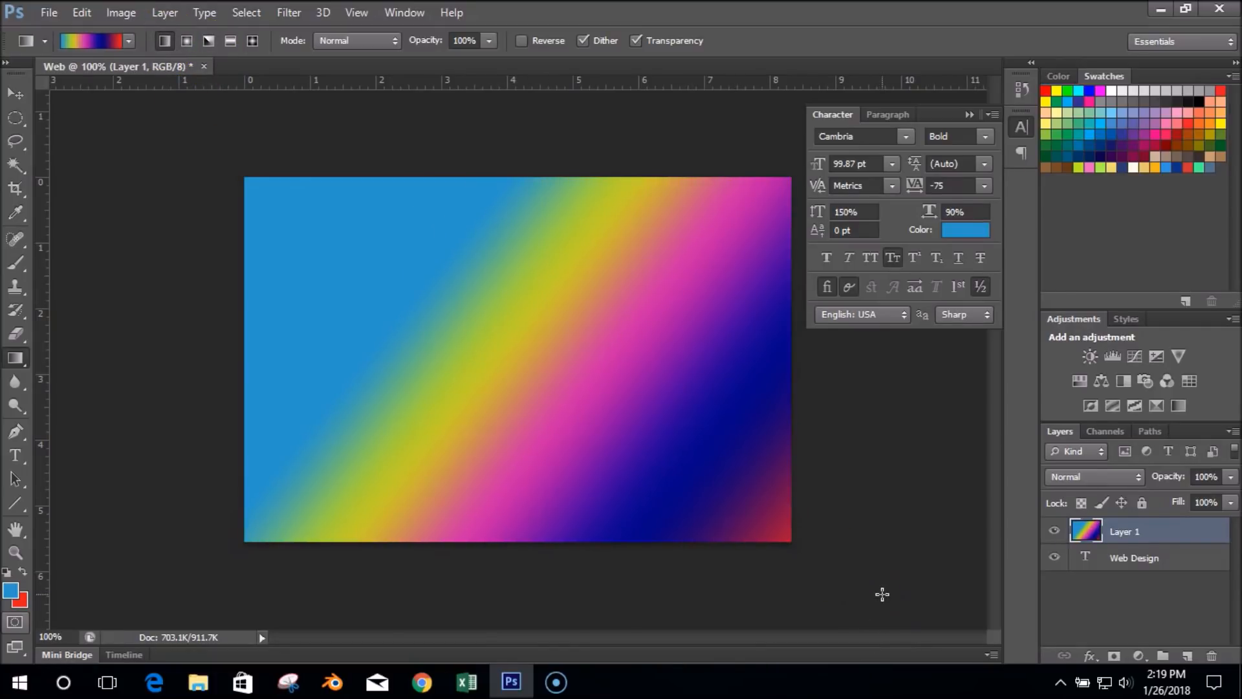
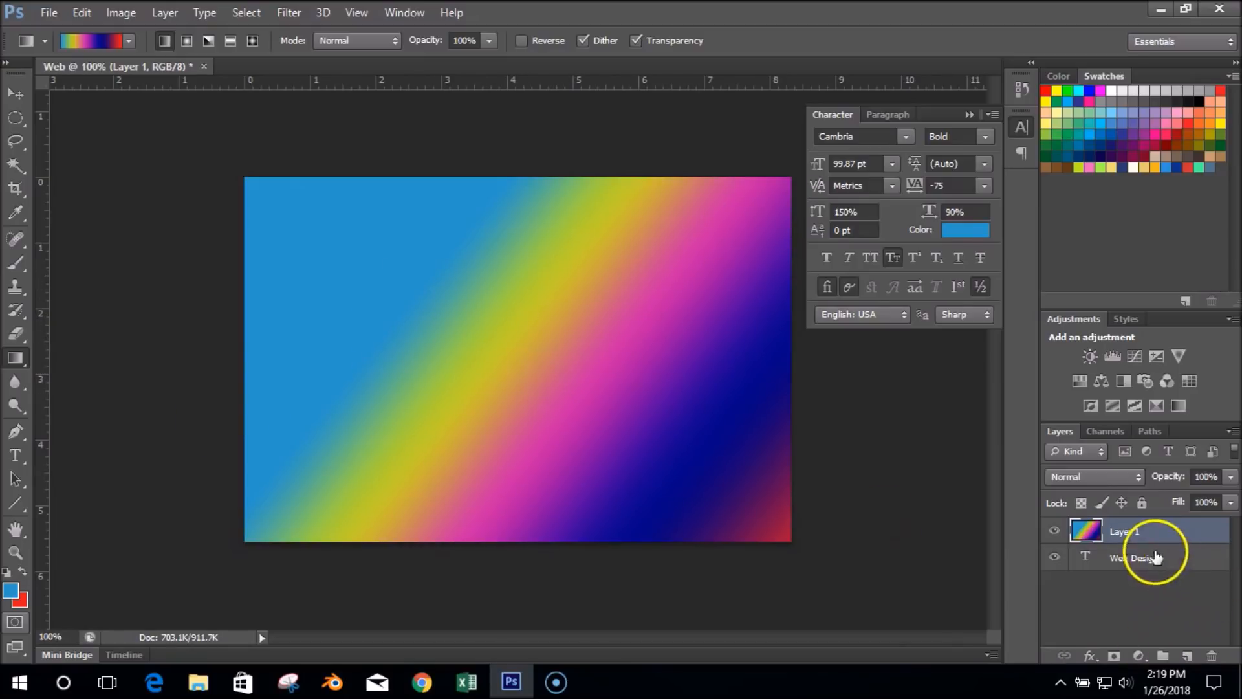
# Step: Toggle the gradient layer's visibility to compare it with the text beneath, and clip it to the Web Design text layer
pyautogui.click(1055, 530)
pyautogui.click(1054, 531)
pyautogui.click(1054, 531)
pyautogui.click(1054, 531)
pyautogui.click(1055, 531)
pyautogui.click(1054, 531)
pyautogui.click(1054, 532)
pyautogui.click(1055, 531)
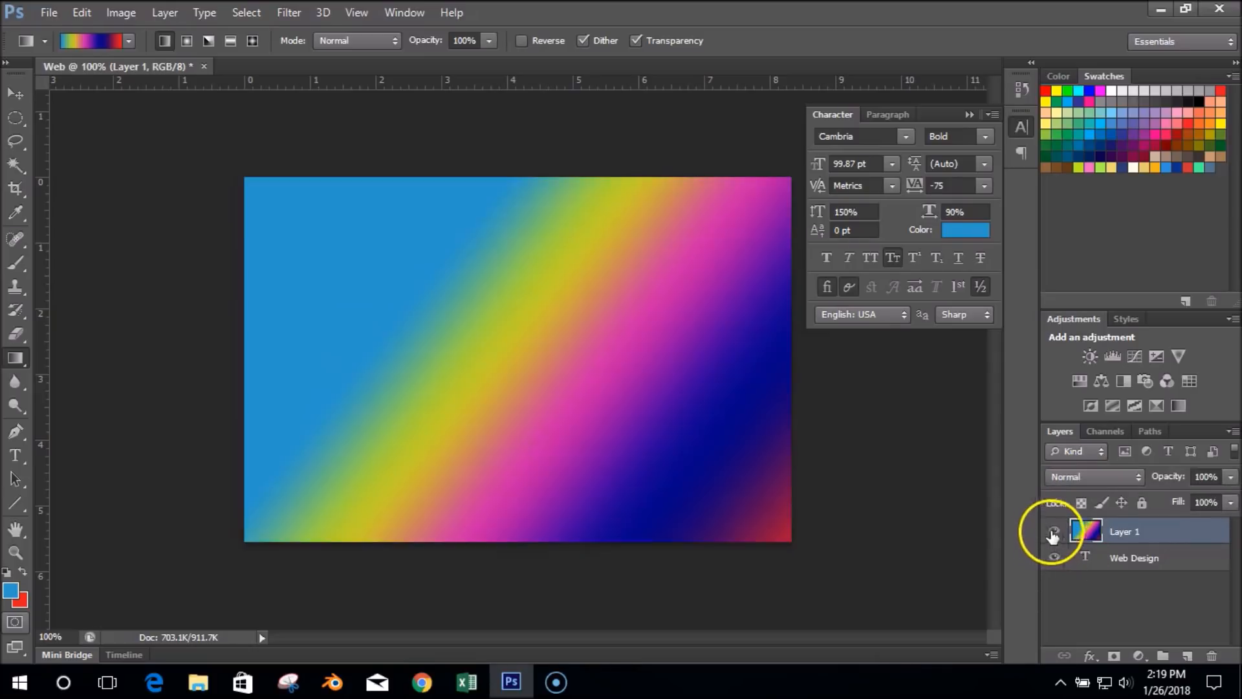
pyautogui.rightClick(1181, 530)
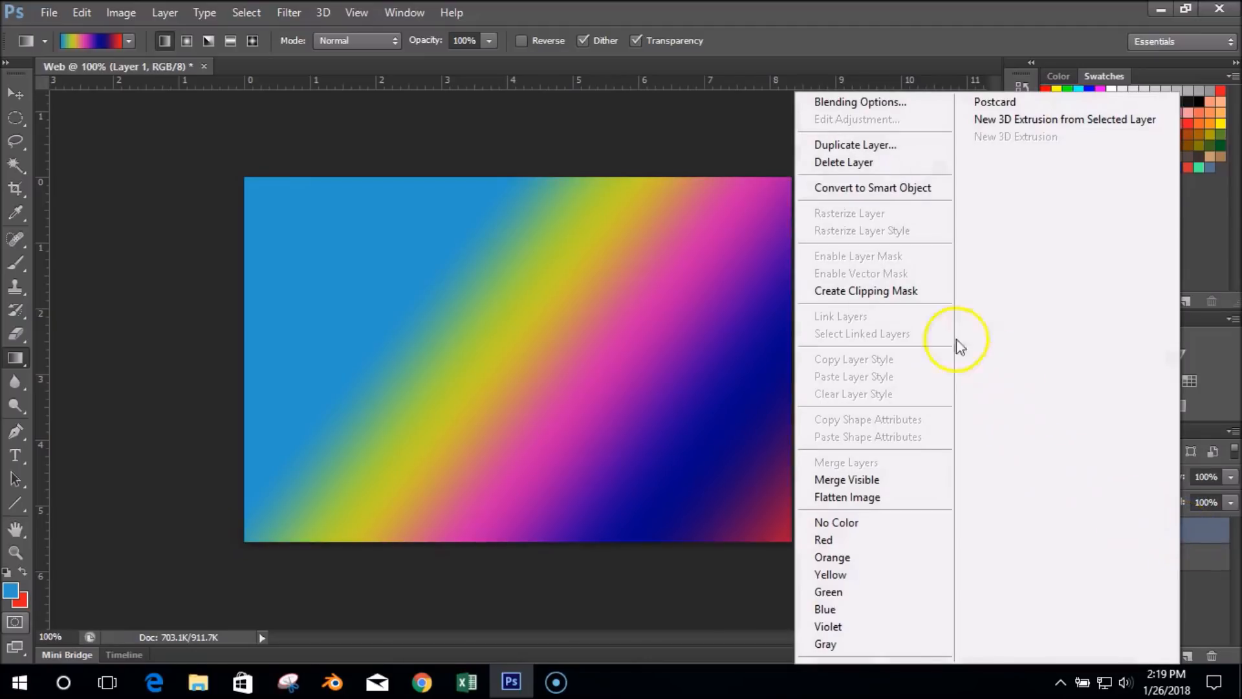
pyautogui.click(903, 297)
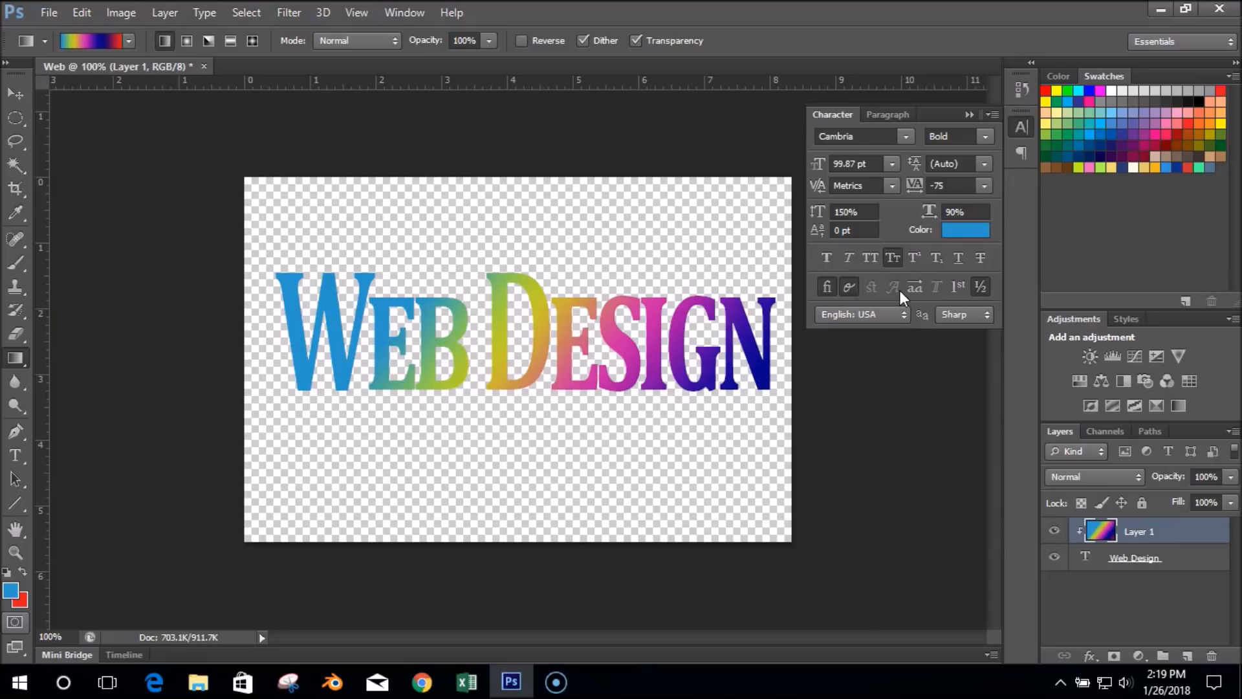
# Step: Add a black stroke around the letters of the Web Design text layer
pyautogui.click(1193, 557)
pyautogui.click(1089, 656)
pyautogui.click(1100, 578)
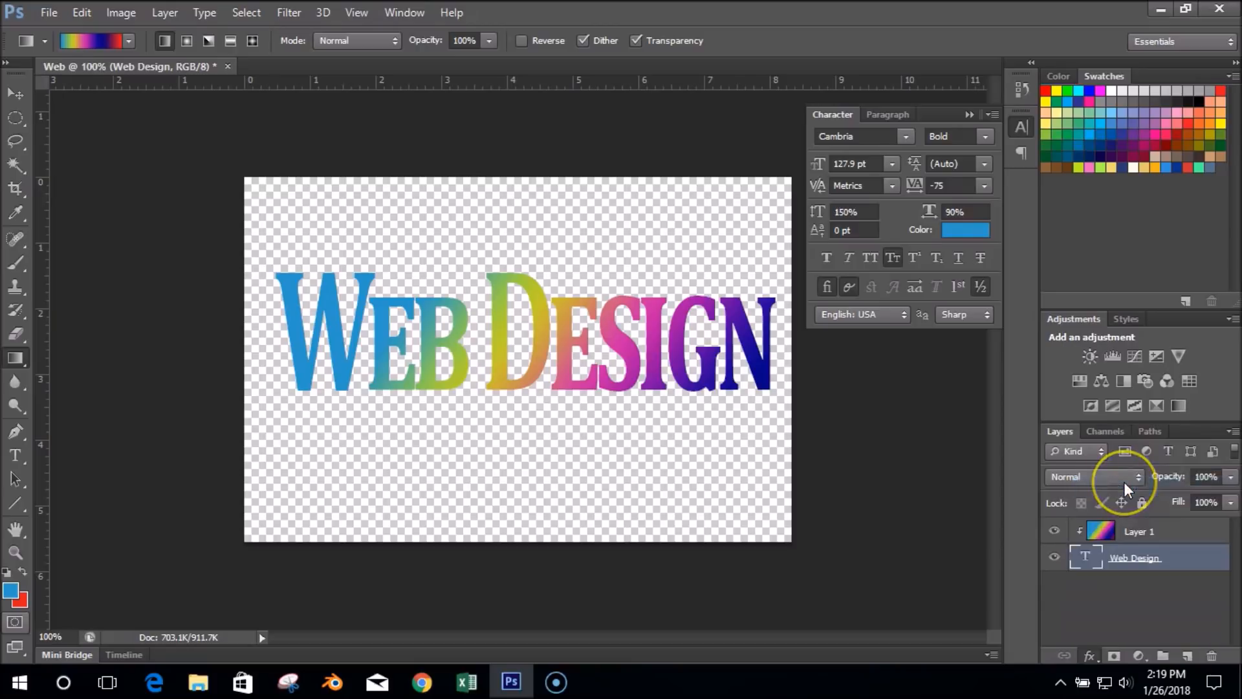
pyautogui.click(1114, 241)
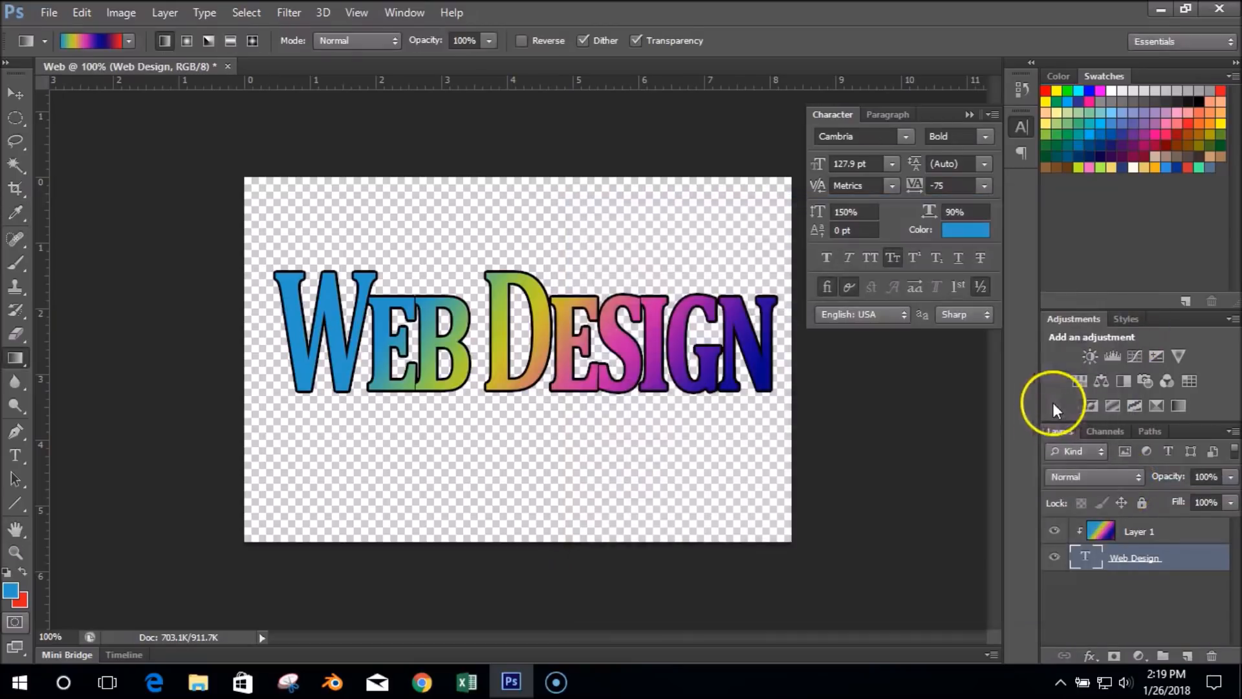
# Step: Add a smooth Inner Bevel effect with 100% depth and 5 px size to the Web Design text layer
pyautogui.click(1091, 656)
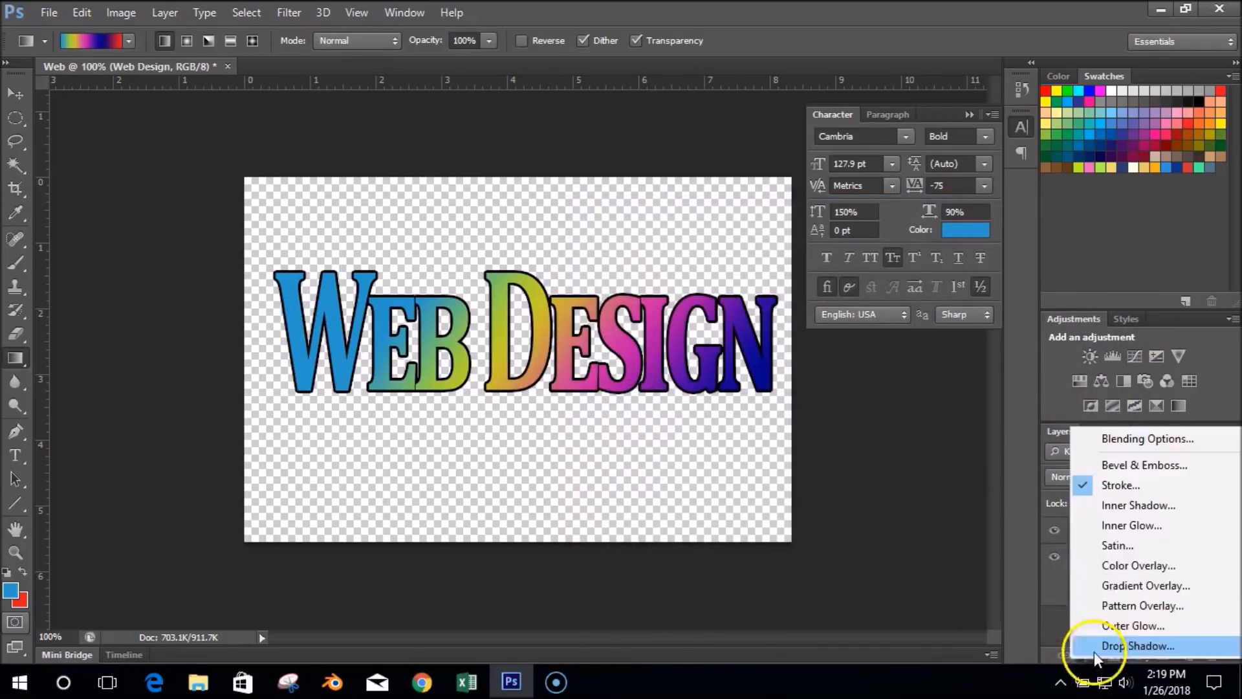
pyautogui.click(1157, 466)
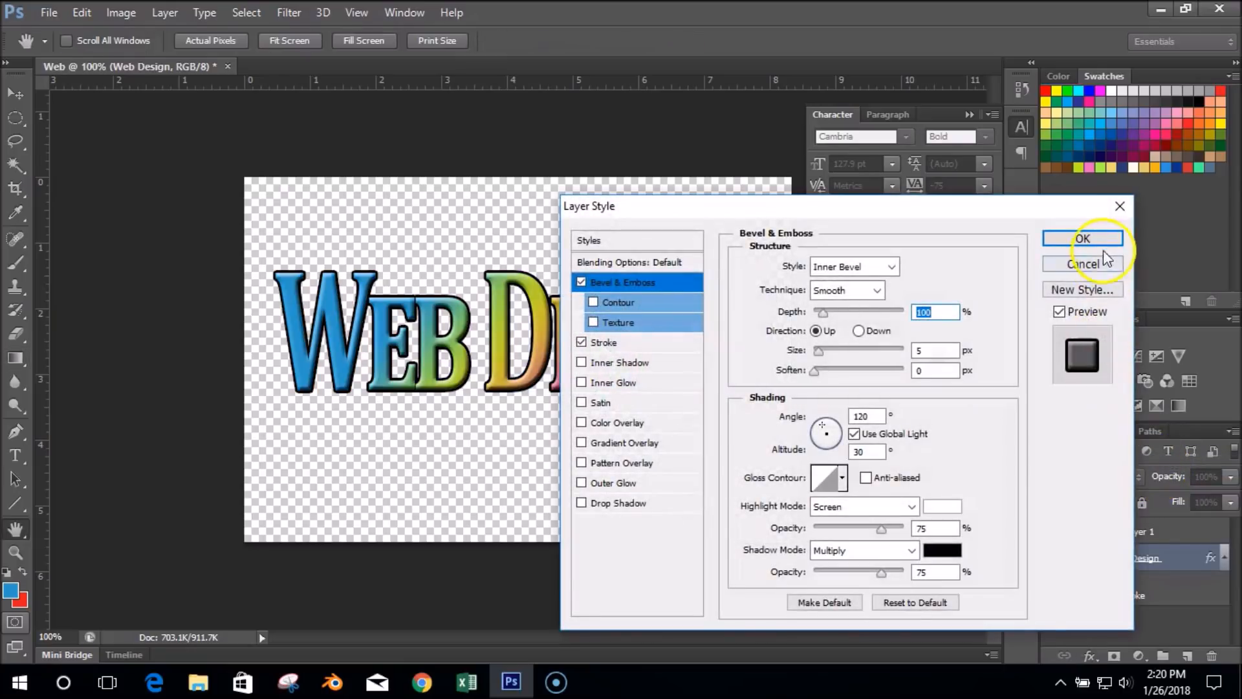
pyautogui.click(1099, 241)
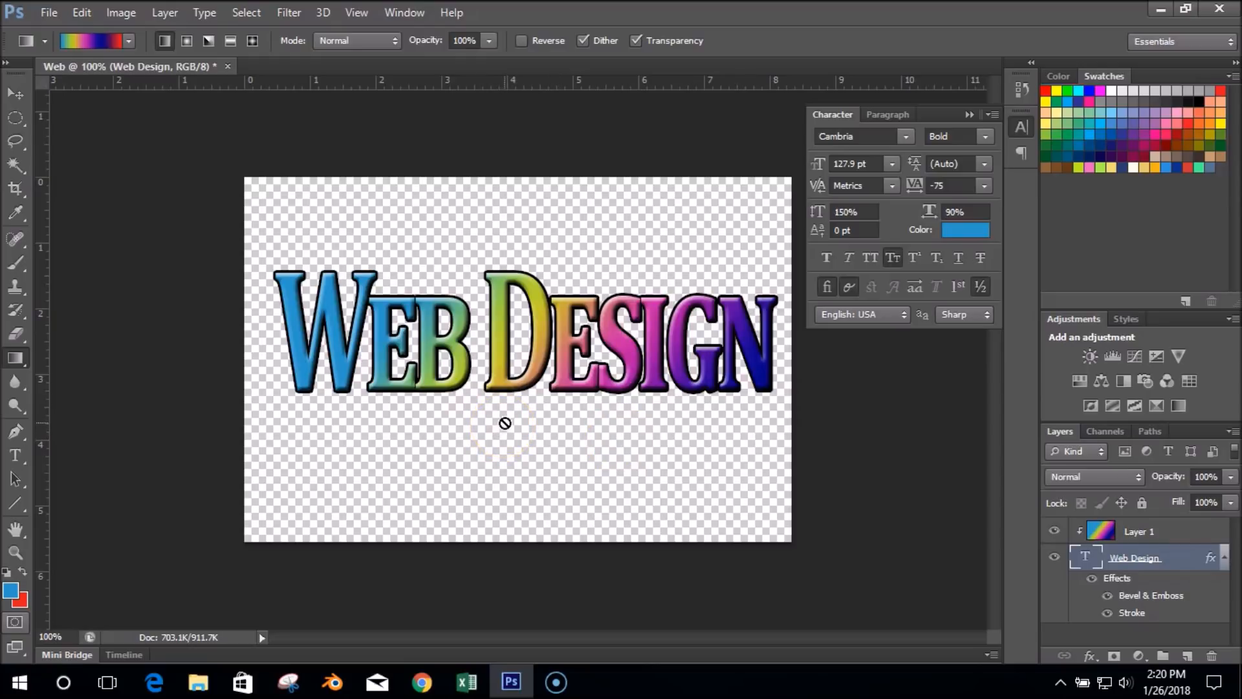
# Step: Close the Web document without saving, and create a transparent 600 × 400 pixel document named Eagle
pyautogui.click(228, 66)
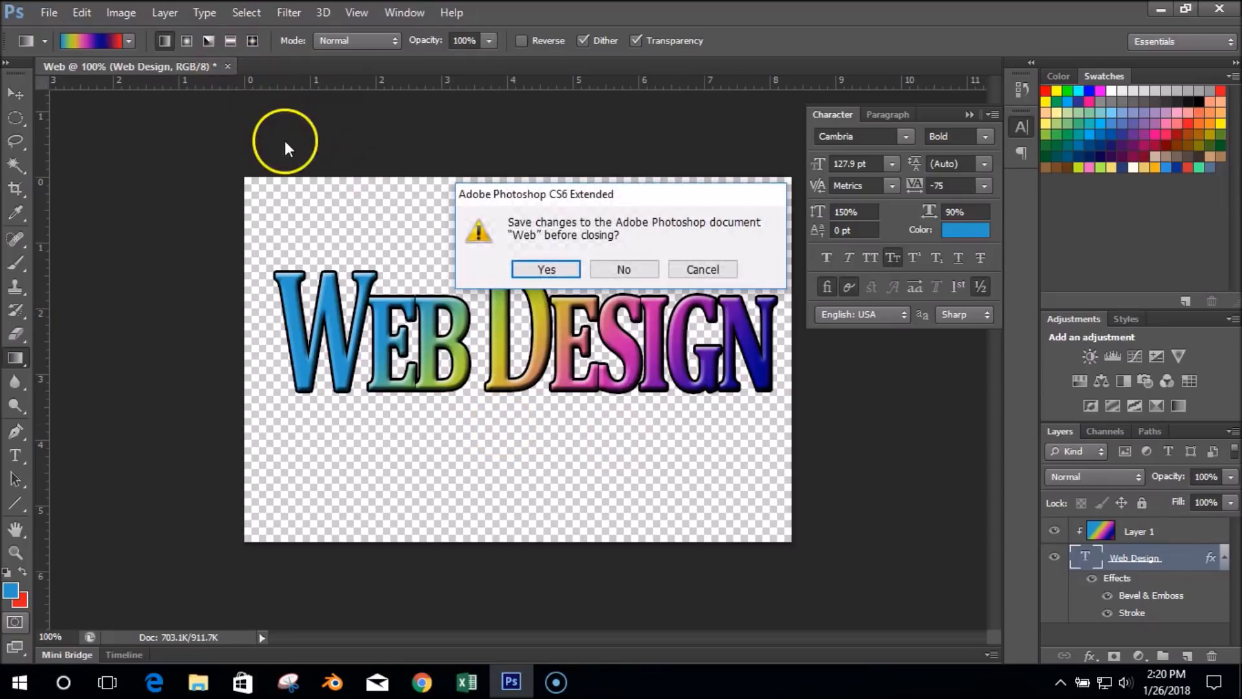
pyautogui.click(644, 275)
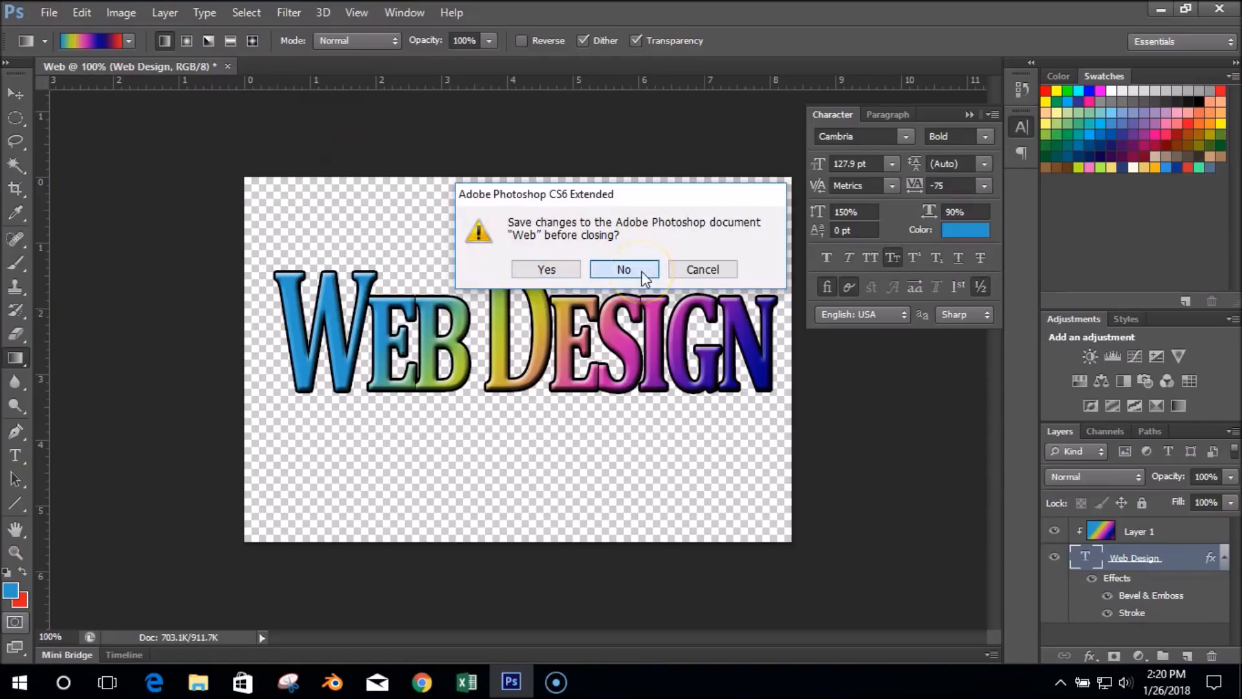
pyautogui.click(47, 13)
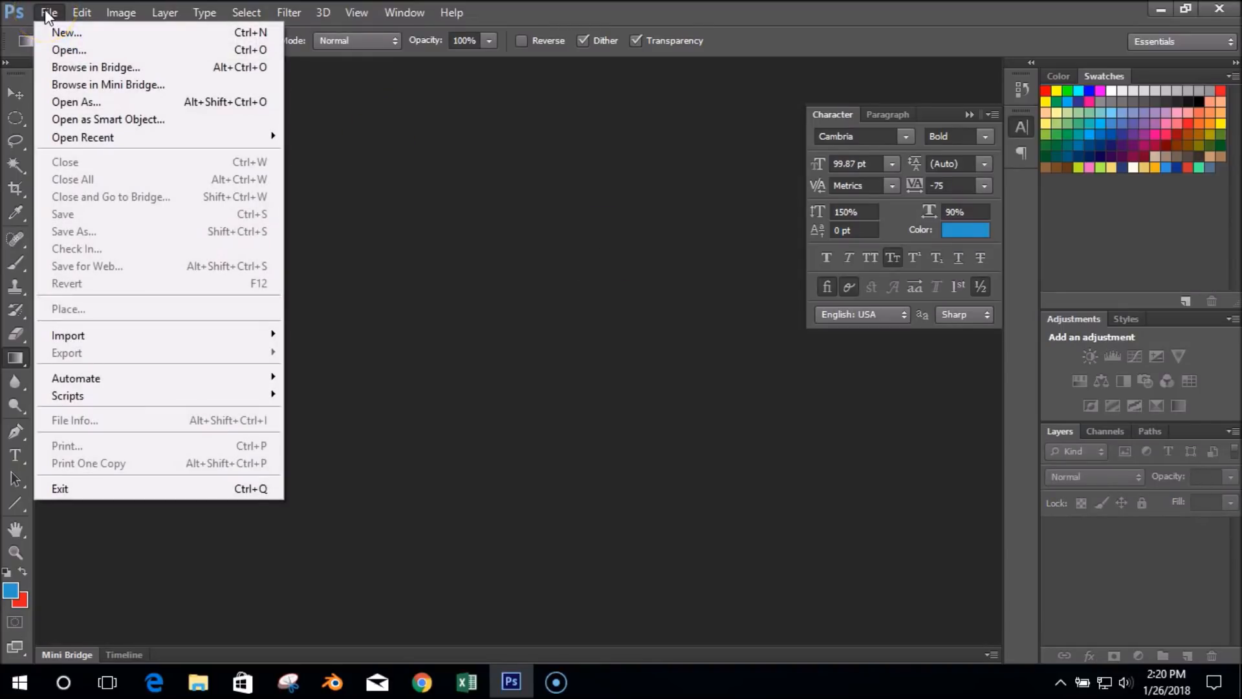
pyautogui.click(57, 33)
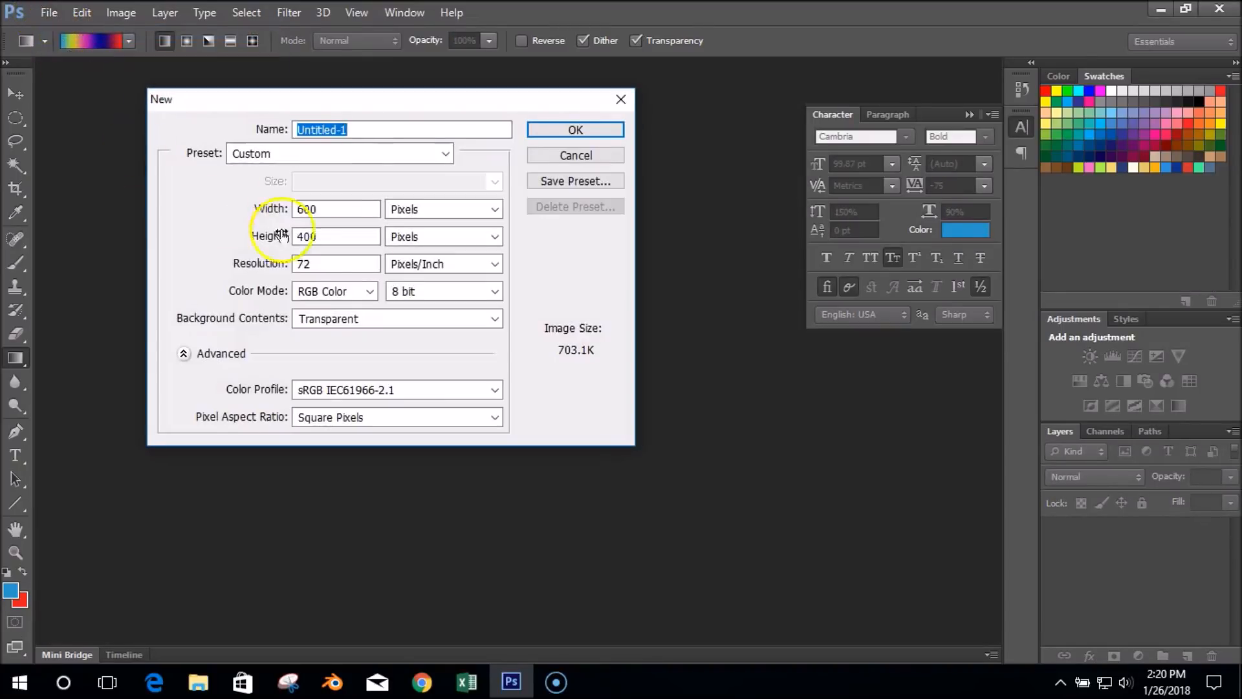
pyautogui.press('BackSpace')
pyautogui.hotkey('ctrl', 'z')
pyautogui.write('Eagle')
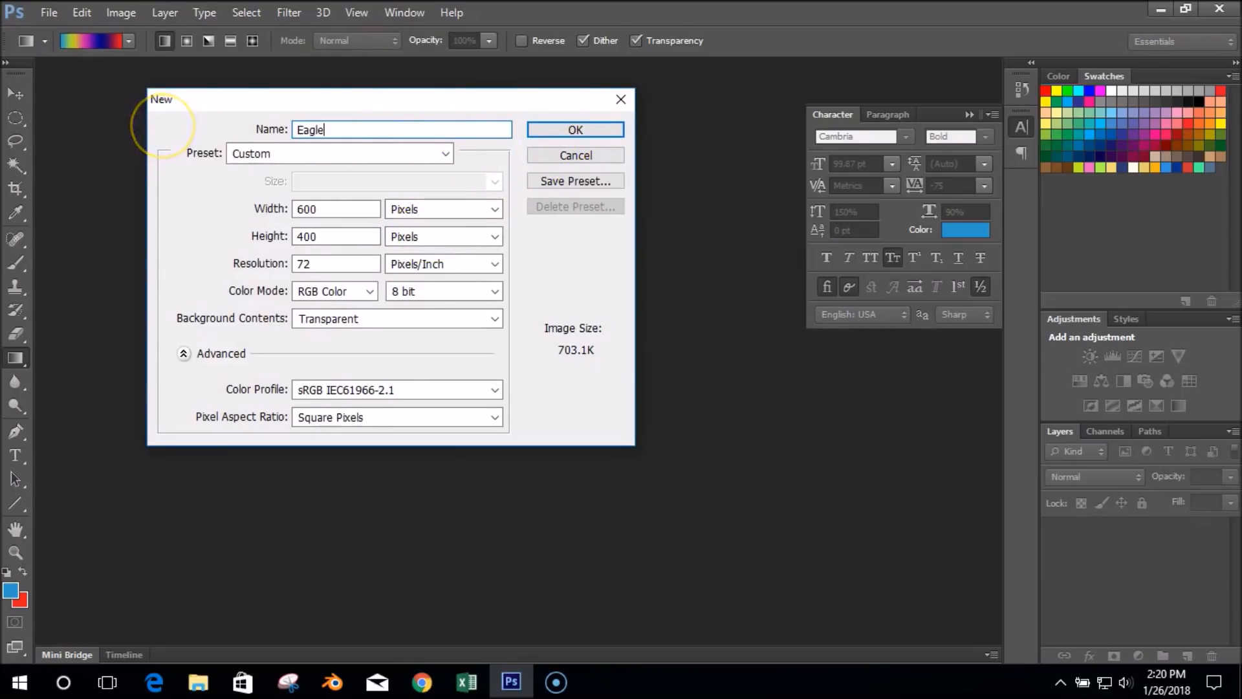
pyautogui.click(601, 128)
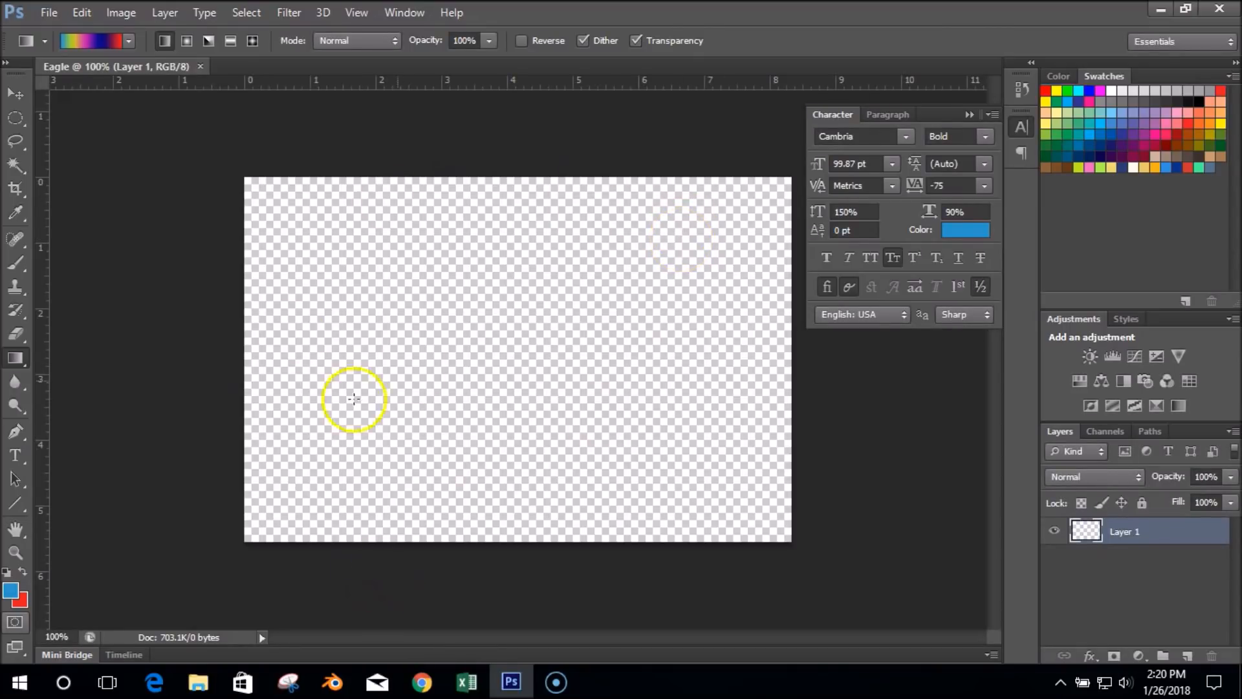
# Step: Set the text color to a brighter blue and add the text EAGLE near the middle of the canvas
pyautogui.click(15, 459)
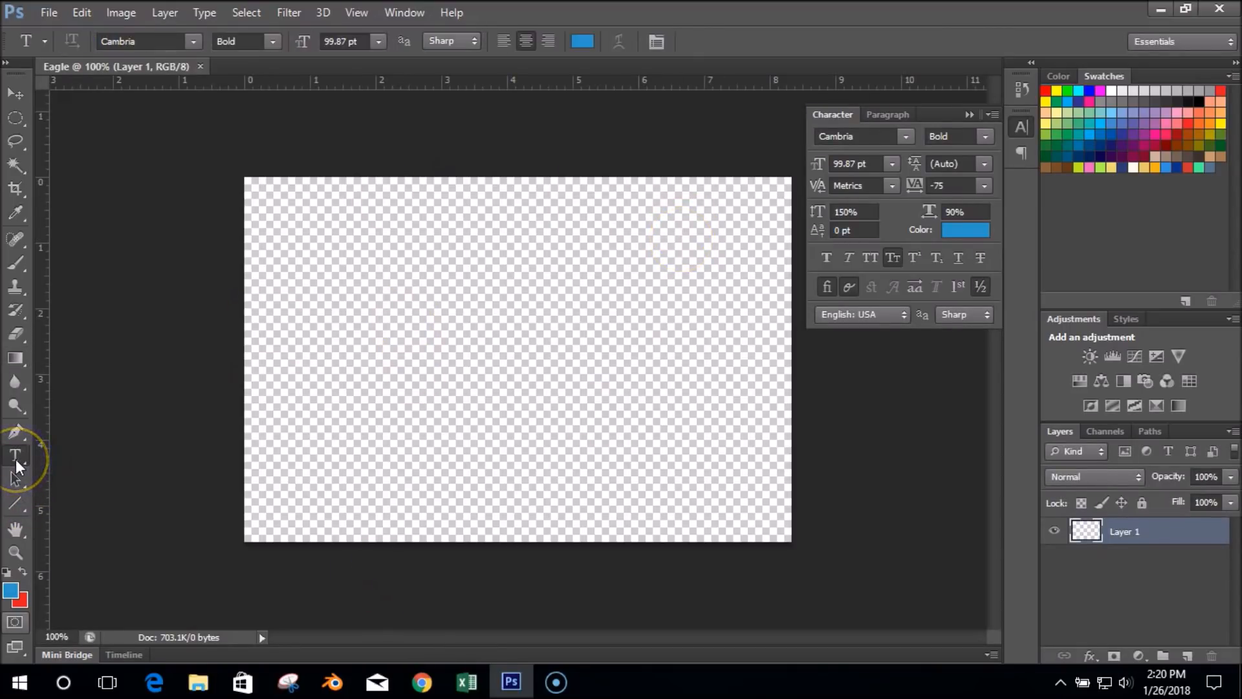
pyautogui.click(583, 41)
pyautogui.click(890, 144)
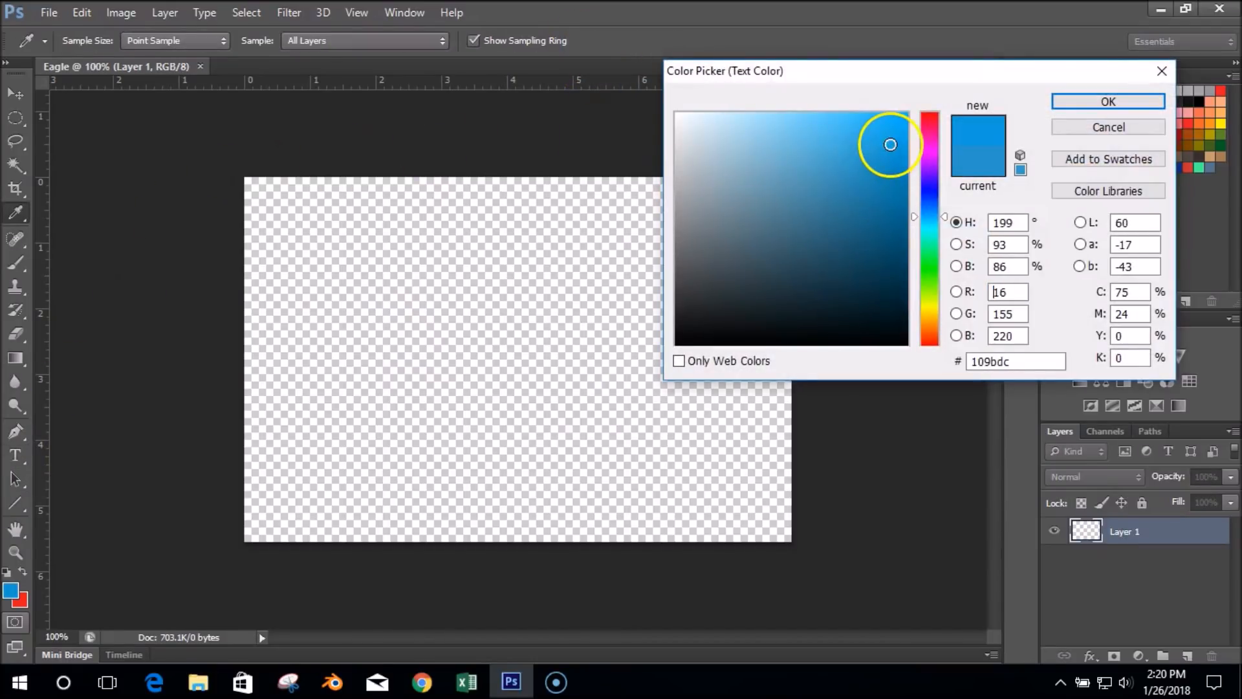
pyautogui.click(1074, 106)
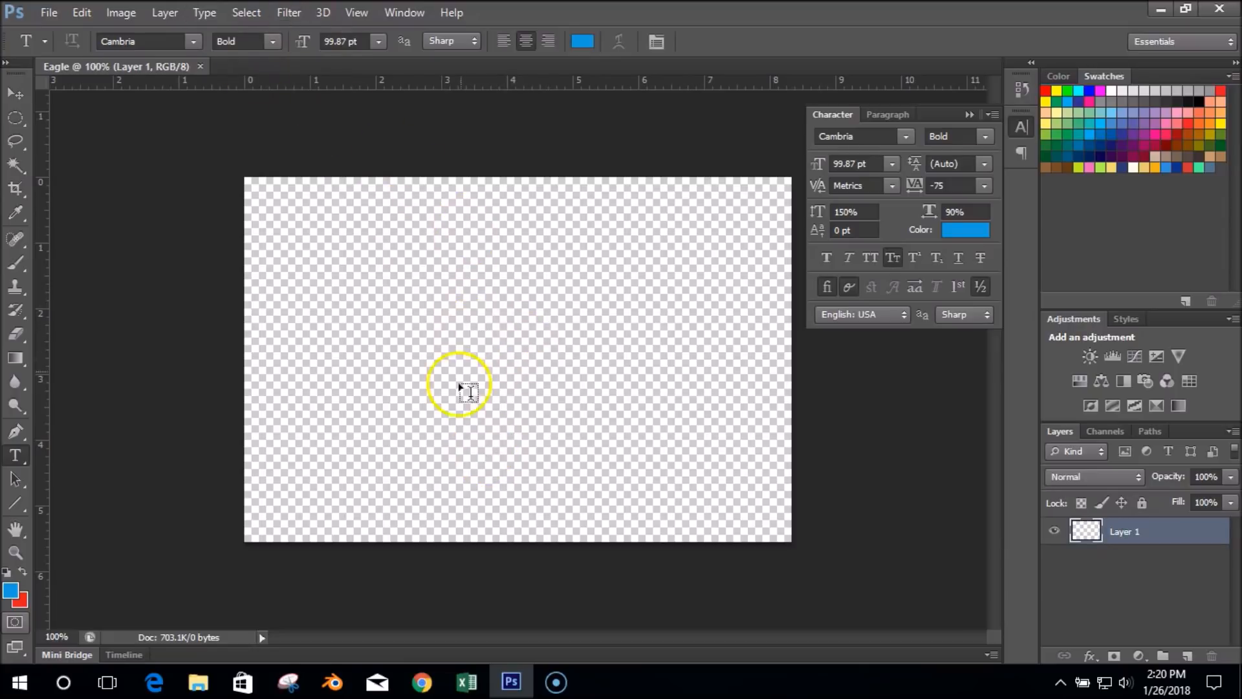
pyautogui.click(499, 354)
pyautogui.write('EAGLE')
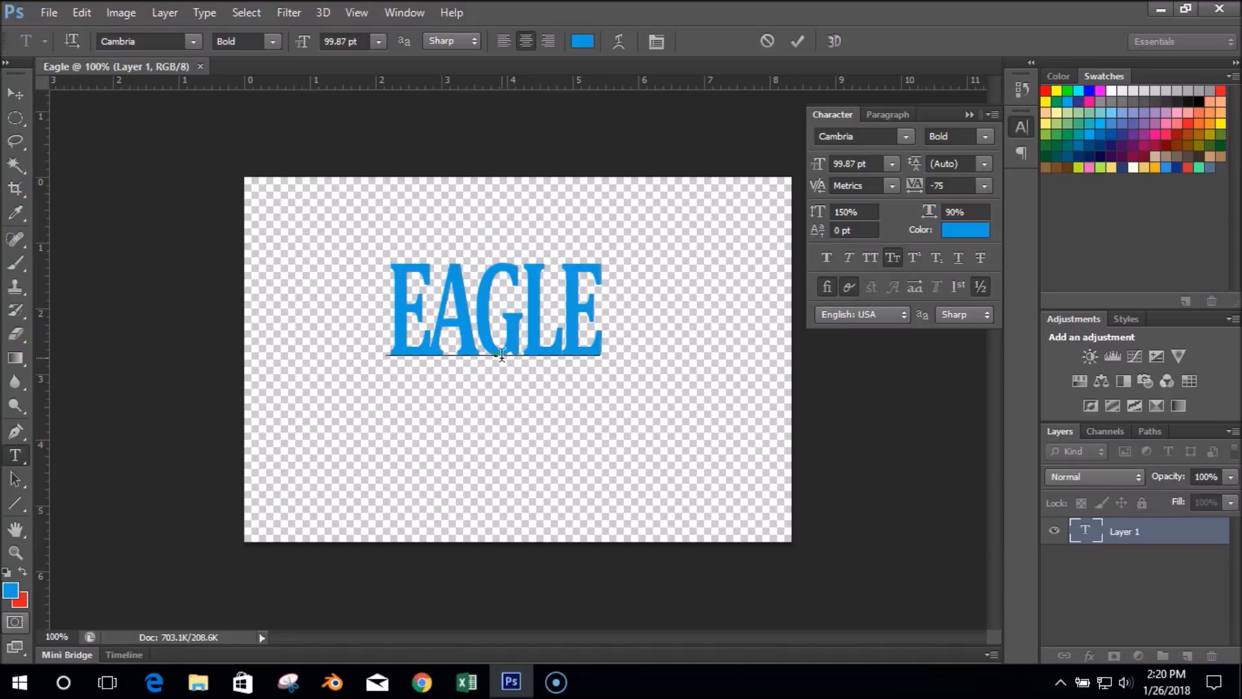
pyautogui.click(798, 41)
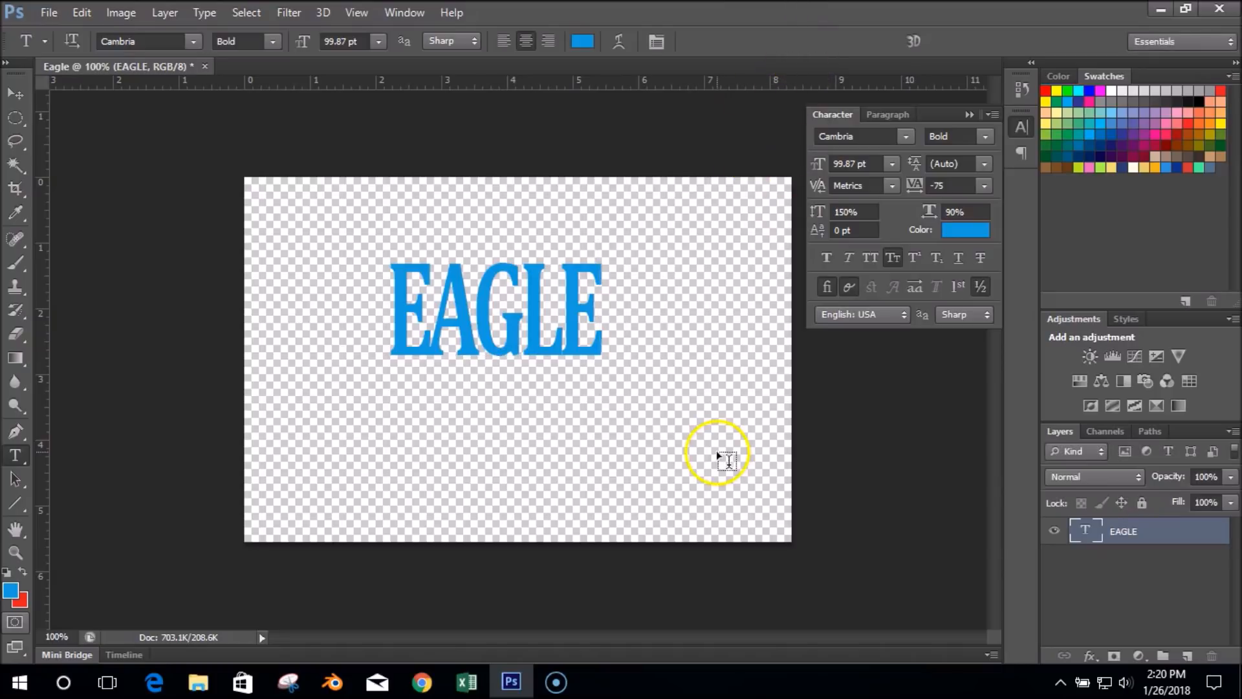
# Step: Enlarge the EAGLE text proportionally to about 224% and center it so it nearly spans the canvas width
pyautogui.hotkey('ctrl', 't')
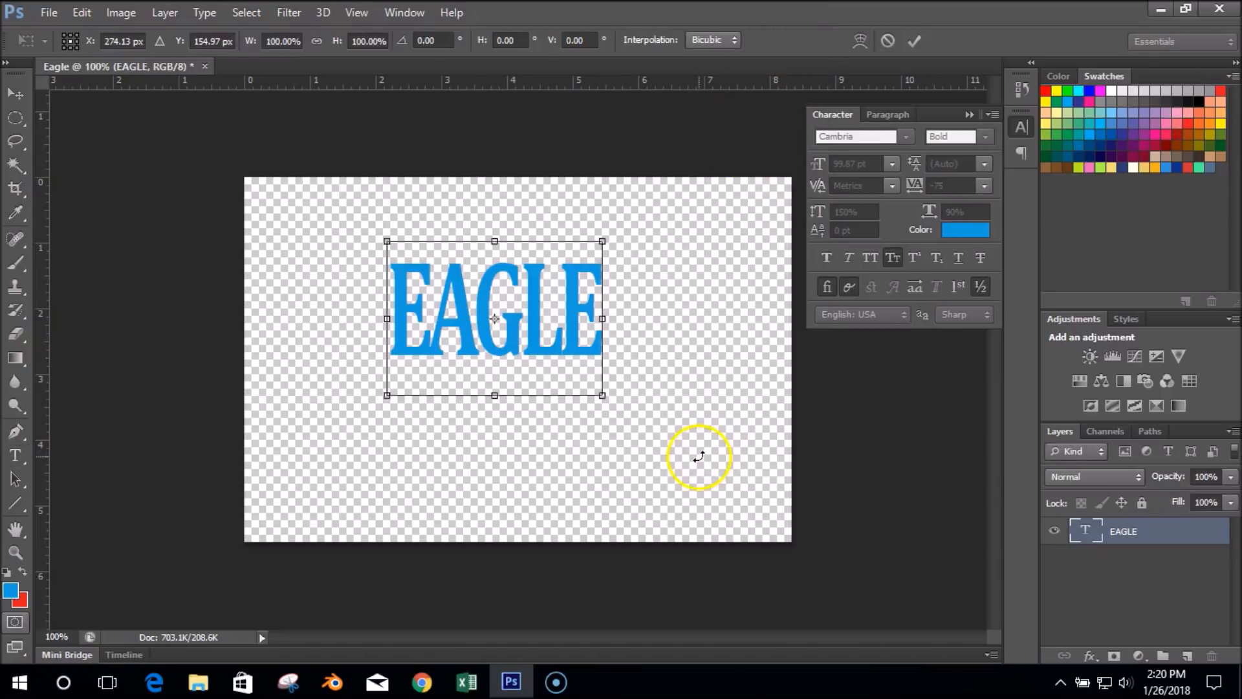
pyautogui.moveTo(602, 395); pyautogui.dragTo(774, 519)
pyautogui.moveTo(387, 241); pyautogui.dragTo(292, 173)
pyautogui.moveTo(516, 339); pyautogui.dragTo(496, 360)
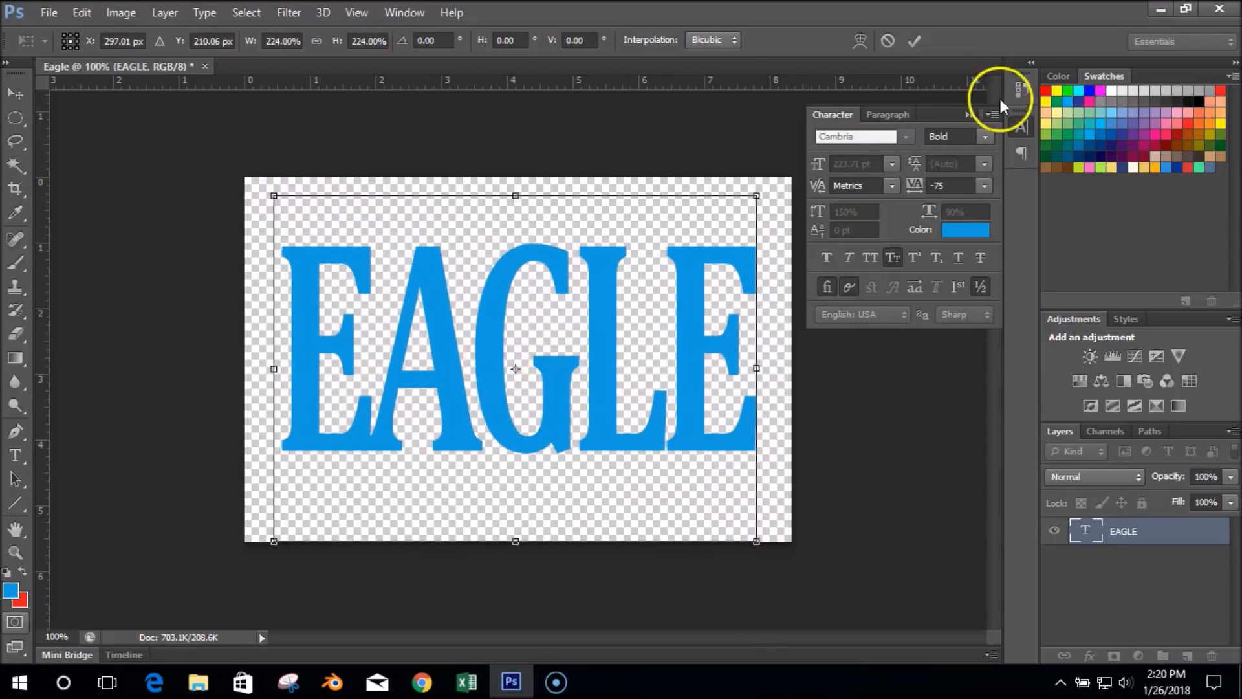
pyautogui.click(914, 41)
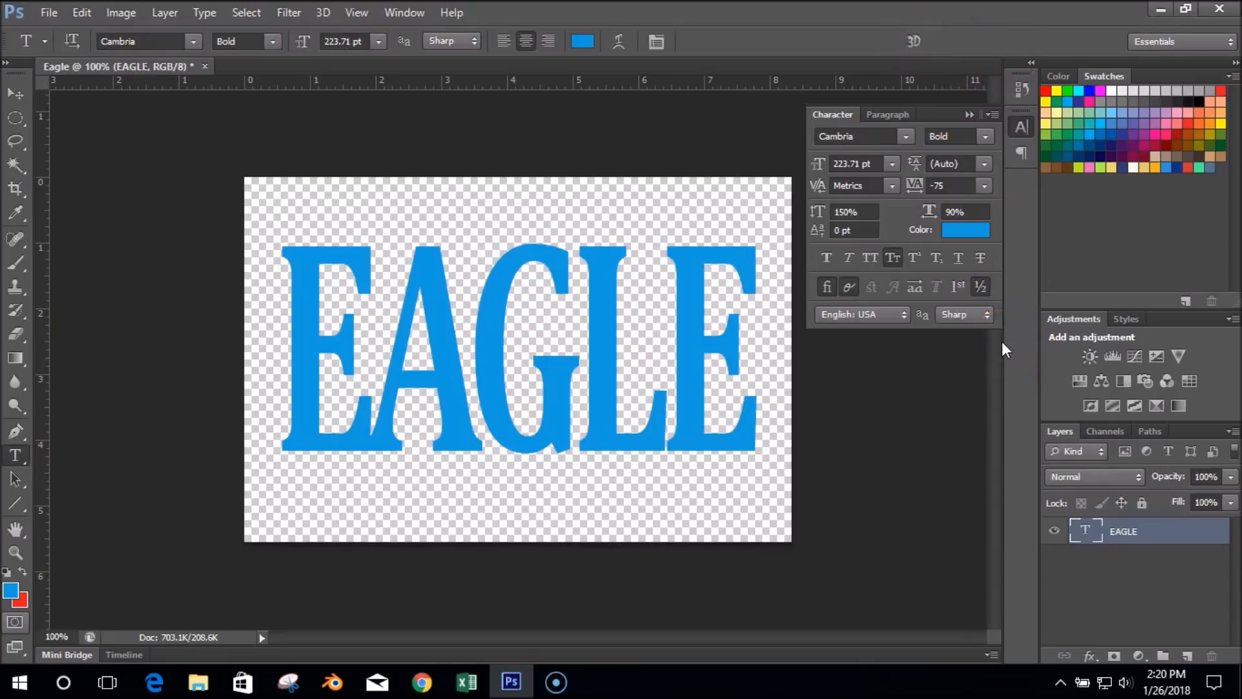
pyautogui.click(1154, 530)
pyautogui.click(1147, 532)
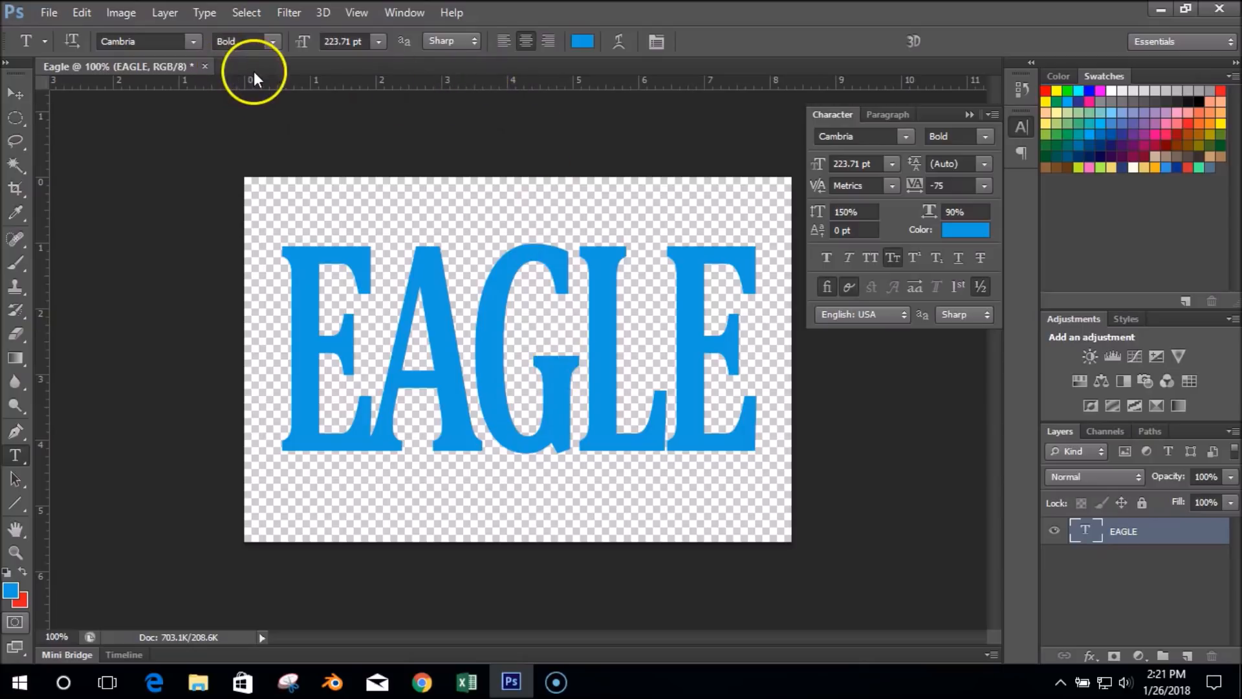
# Step: Open the Eagle JPG photo from the BusinessEd, Graphics, Unit4 Text and Gradients folder on the DHSShared drive
pyautogui.click(46, 13)
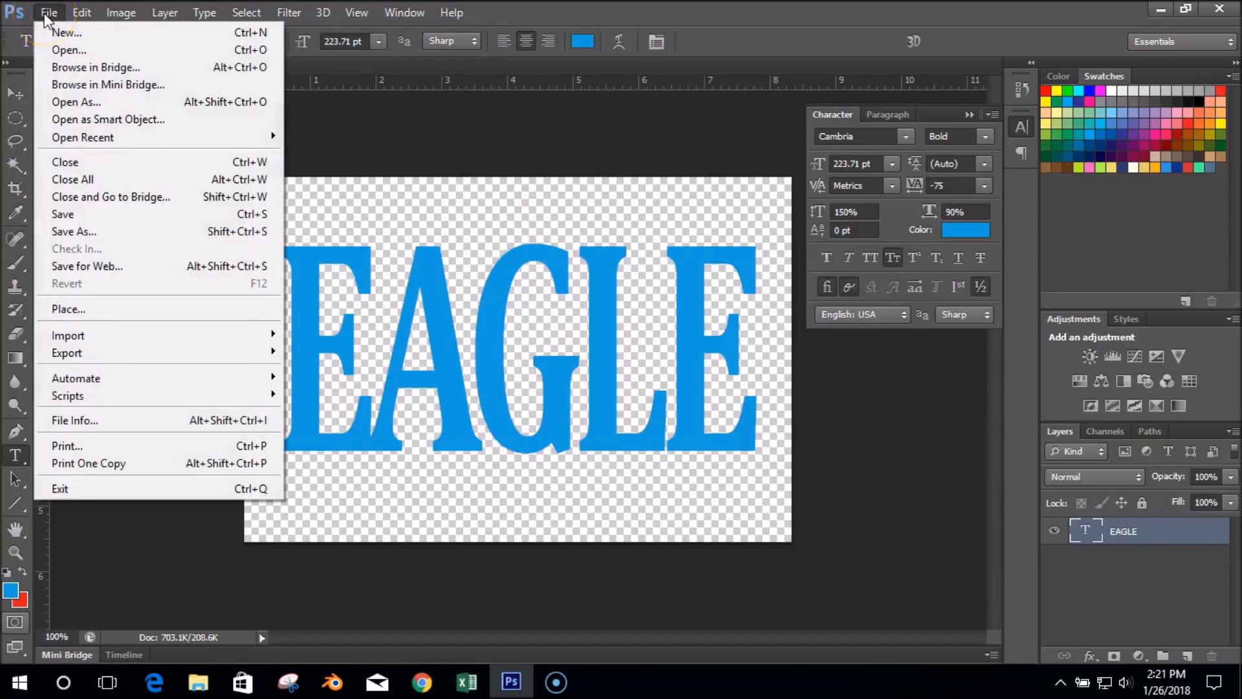
pyautogui.click(57, 49)
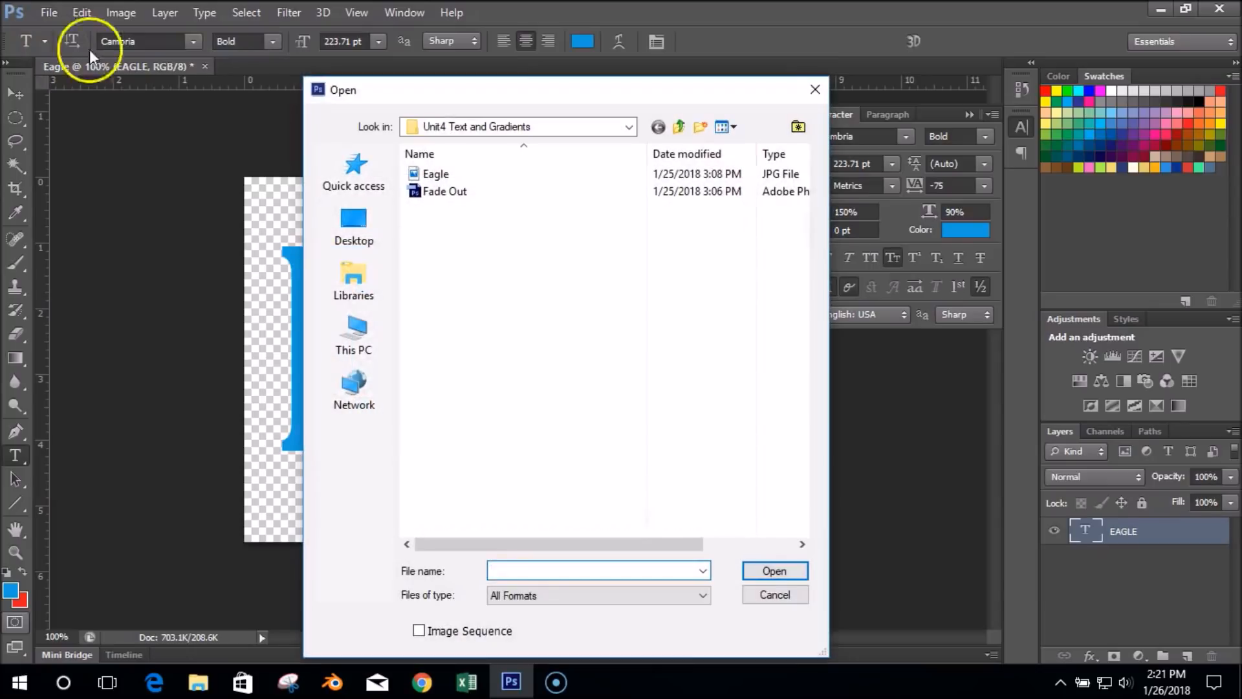
pyautogui.click(506, 127)
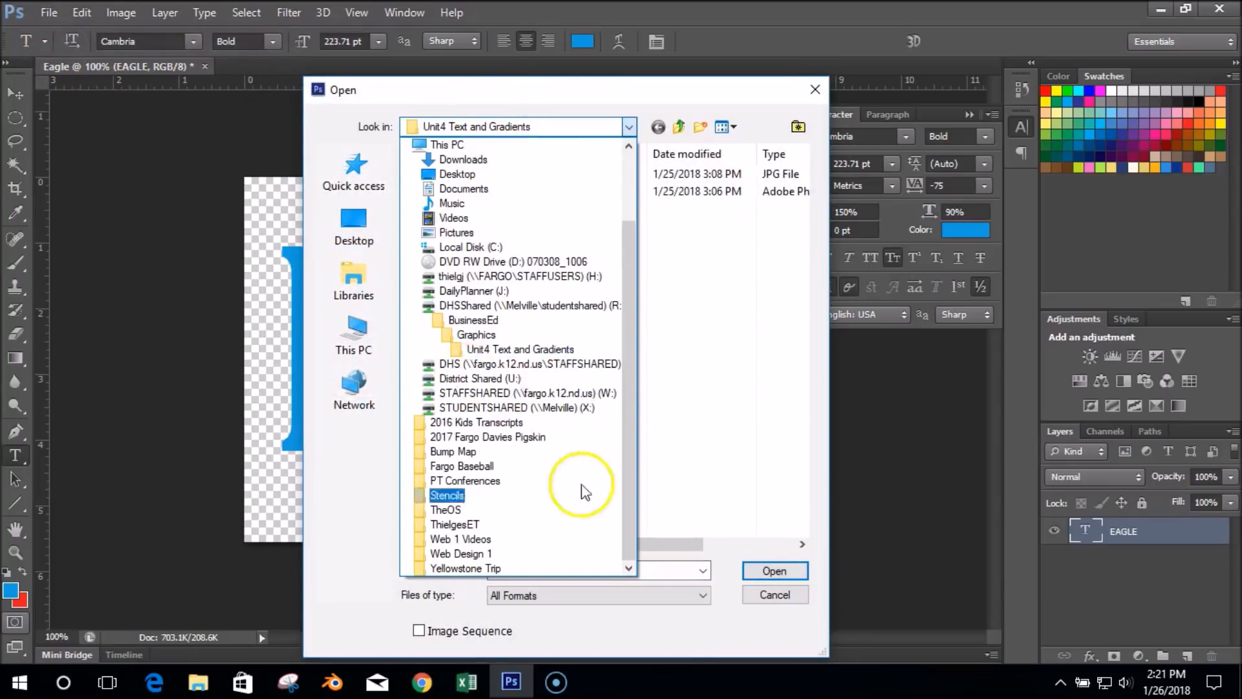
pyautogui.click(511, 306)
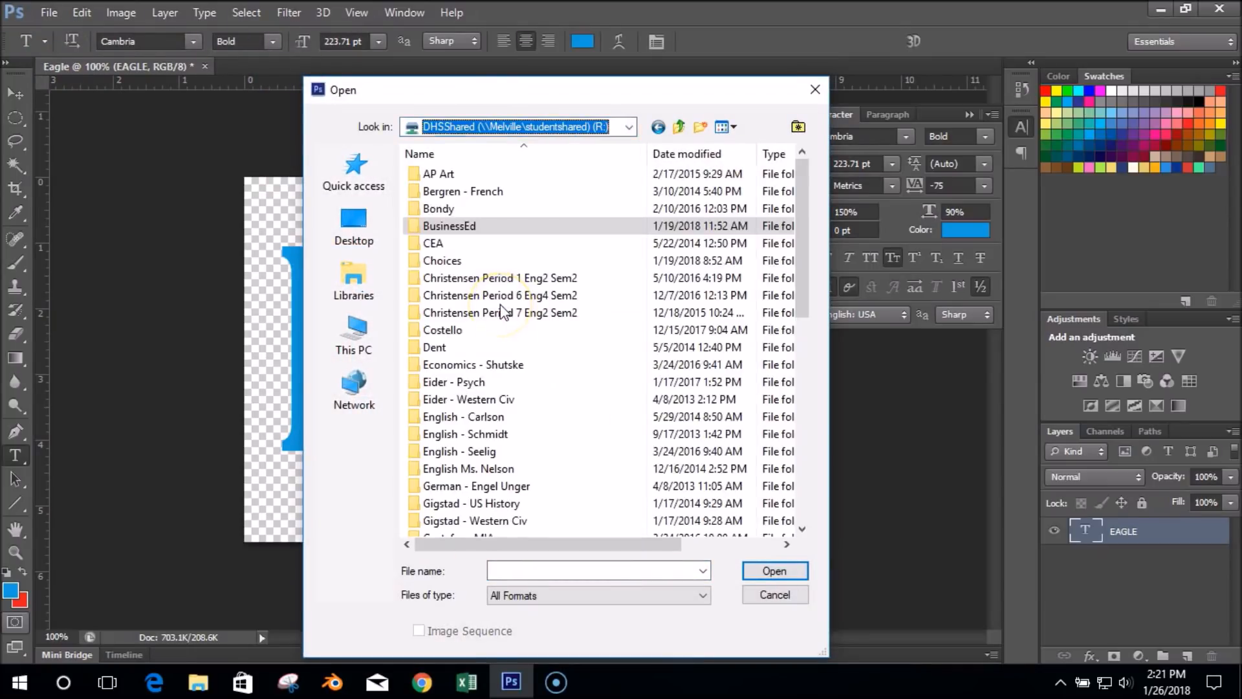
pyautogui.doubleClick(466, 231)
pyautogui.doubleClick(460, 212)
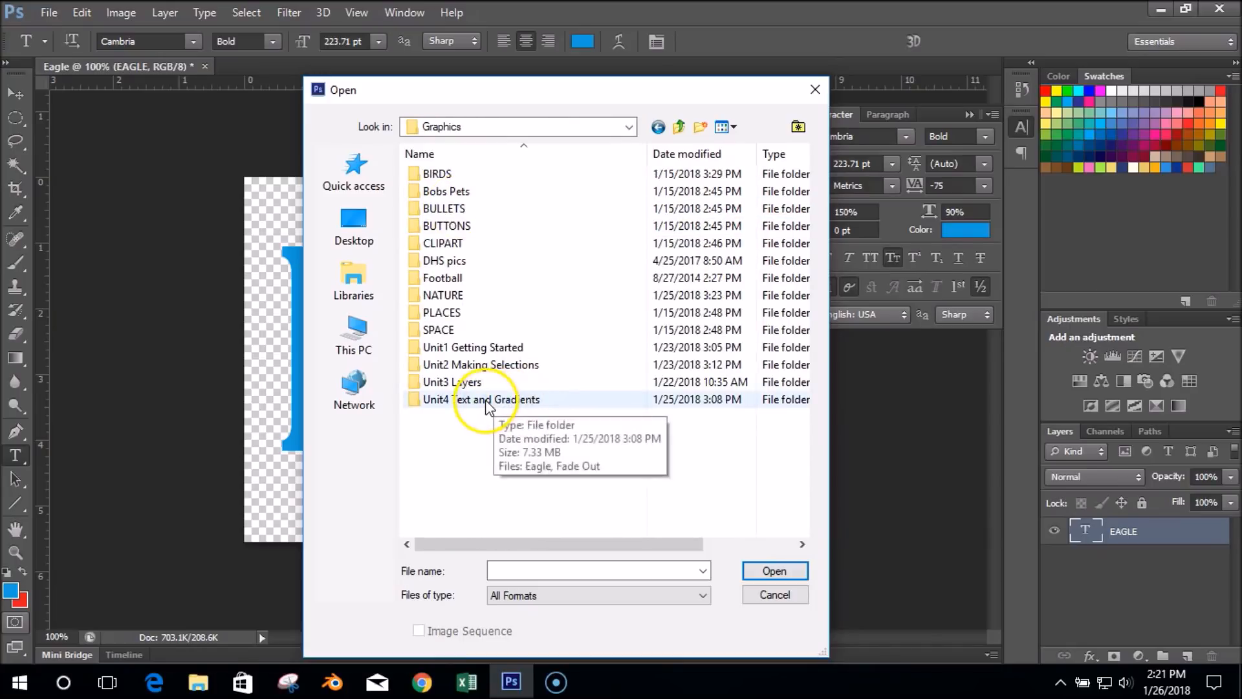
pyautogui.doubleClick(487, 400)
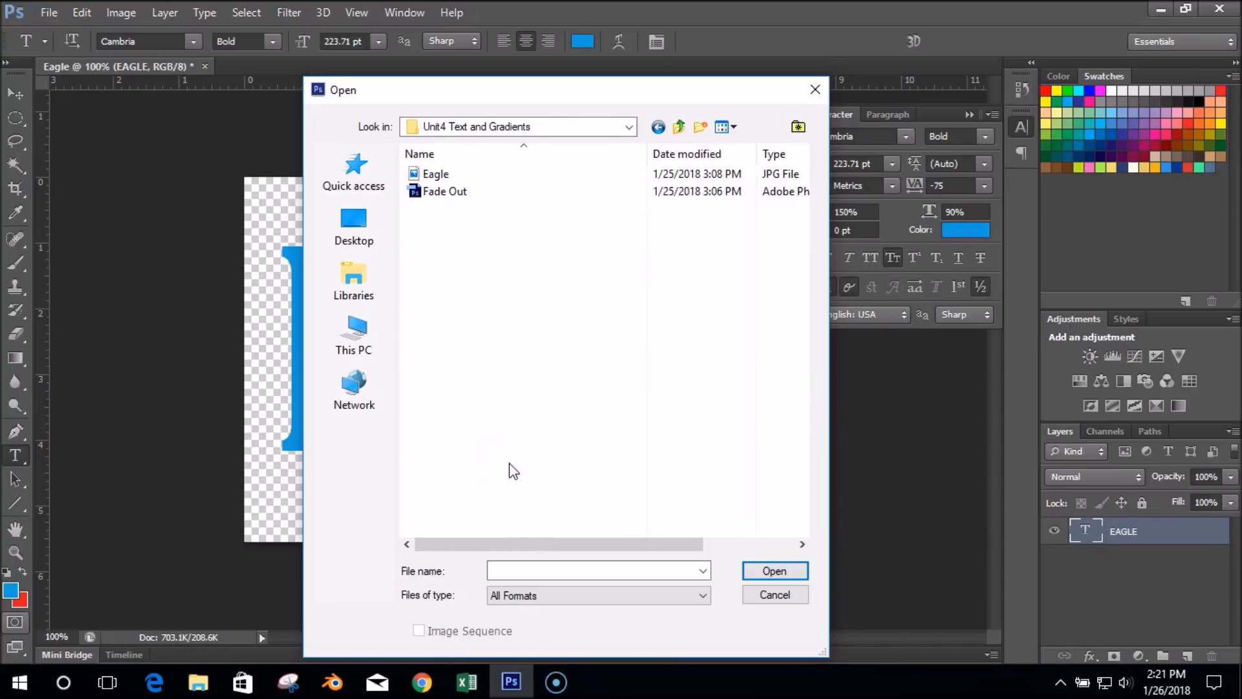
pyautogui.doubleClick(438, 176)
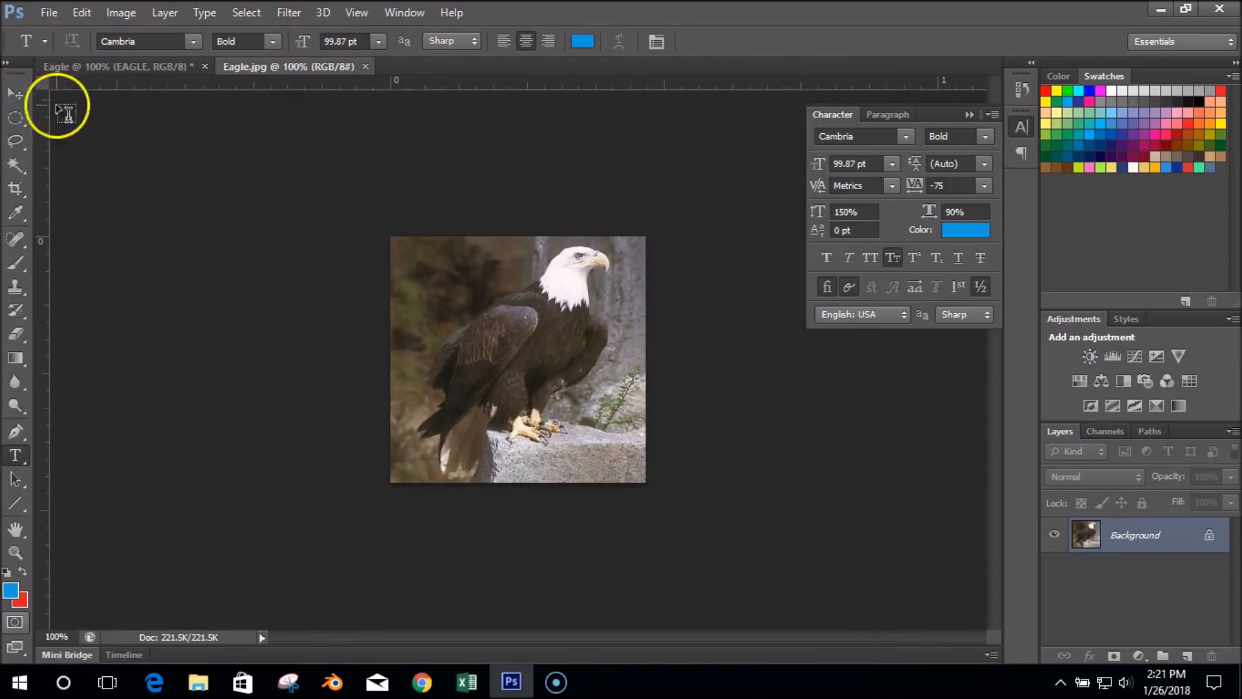
# Step: Bring the eagle photo into the Eagle document and enlarge it proportionally to about 231%, placed so it covers the EAGLE text
pyautogui.click(14, 92)
pyautogui.moveTo(552, 344)
pyautogui.mouseDown()
pyautogui.moveTo(153, 61)
pyautogui.moveTo(437, 313)
pyautogui.moveTo(544, 351)
pyautogui.moveTo(282, 60)
pyautogui.moveTo(156, 59)
pyautogui.moveTo(303, 189)
pyautogui.moveTo(522, 322)
pyautogui.moveTo(514, 359)
pyautogui.moveTo(538, 337)
pyautogui.mouseUp()
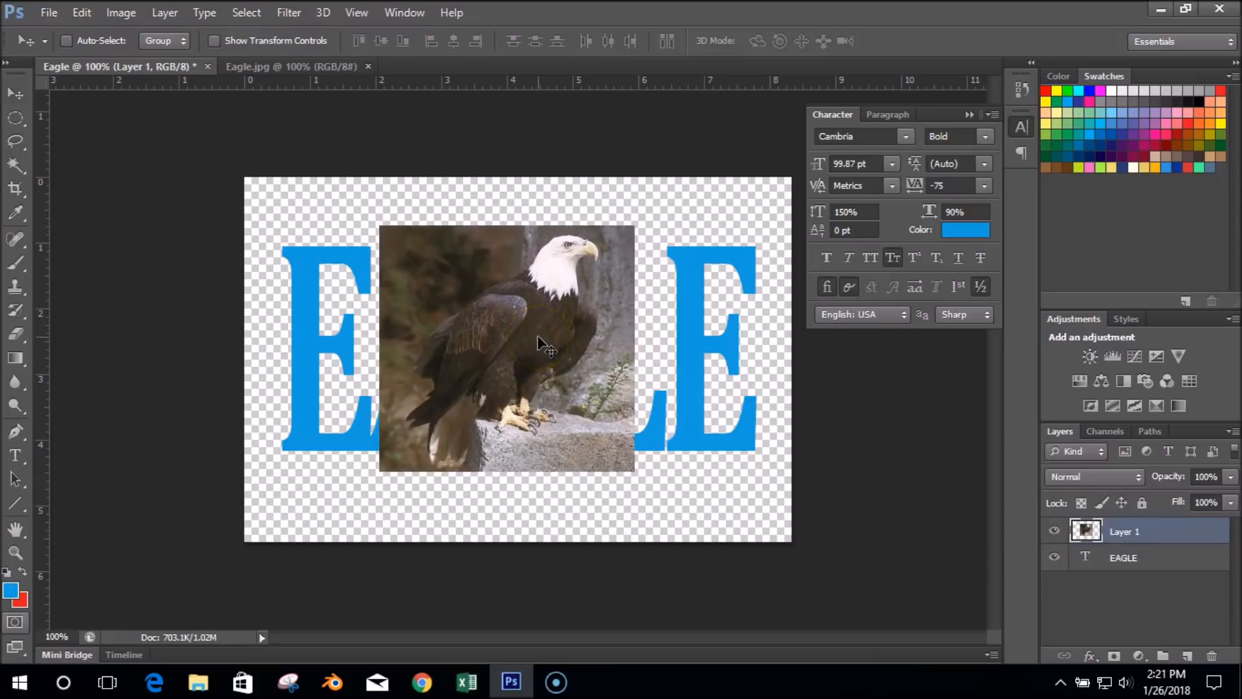
pyautogui.hotkey('ctrl', 't')
pyautogui.moveTo(639, 470); pyautogui.dragTo(828, 567)
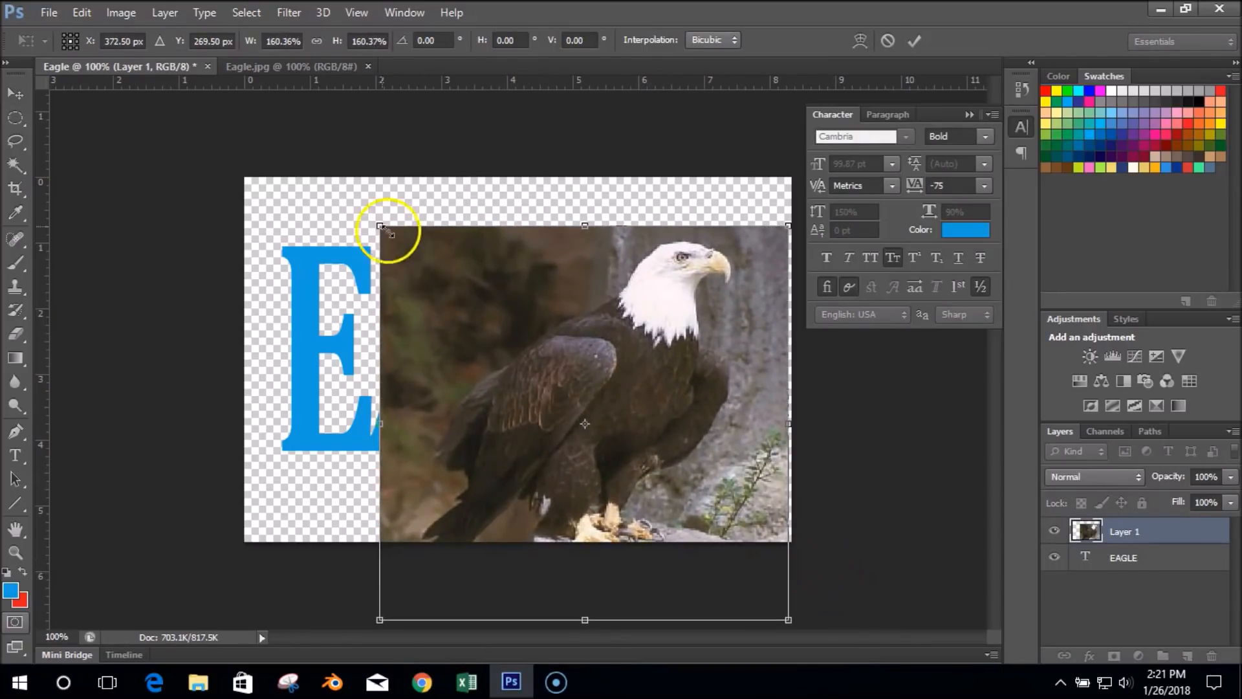
pyautogui.moveTo(380, 225); pyautogui.dragTo(189, 75)
pyautogui.moveTo(578, 283); pyautogui.dragTo(609, 436)
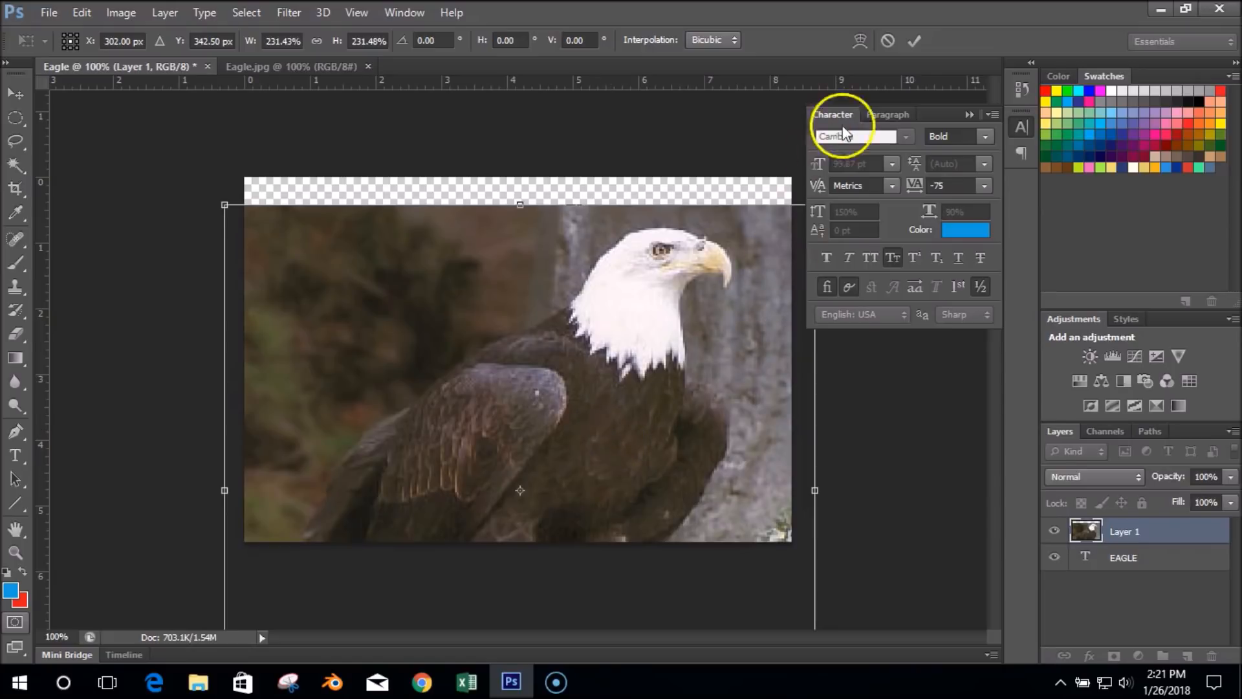
pyautogui.click(915, 40)
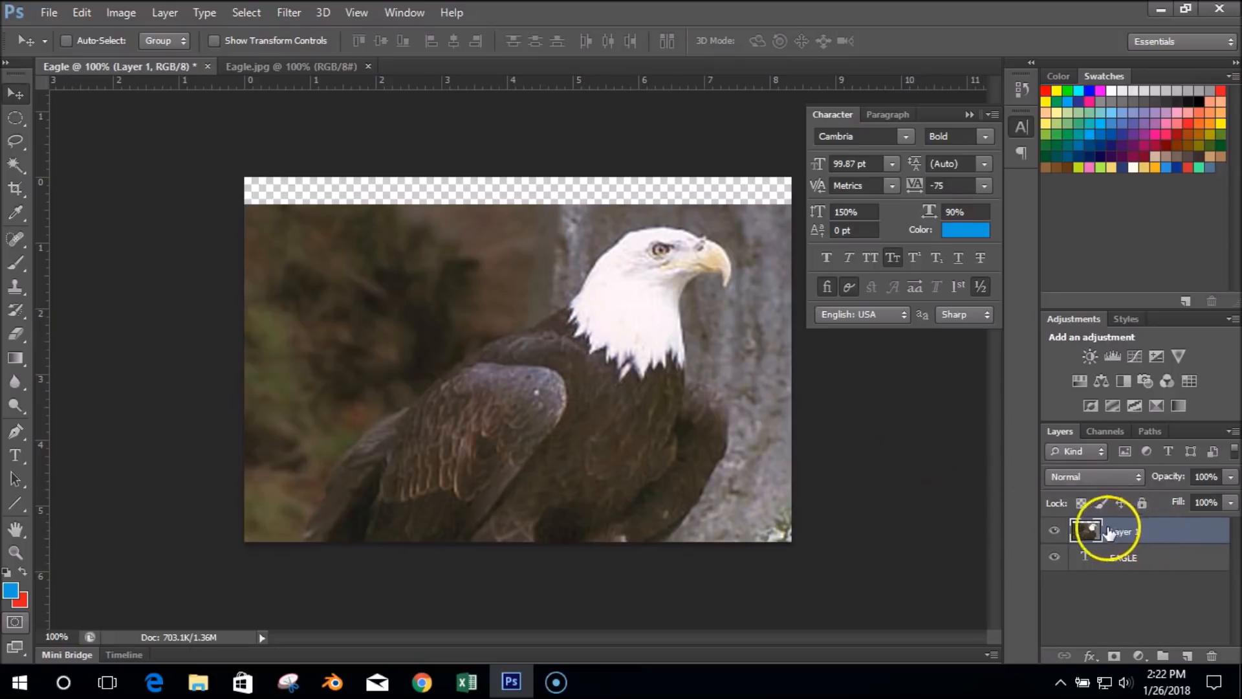
# Step: Clip the eagle photo to the EAGLE text and shift it so the eagle's head falls inside the last E
pyautogui.rightClick(1146, 532)
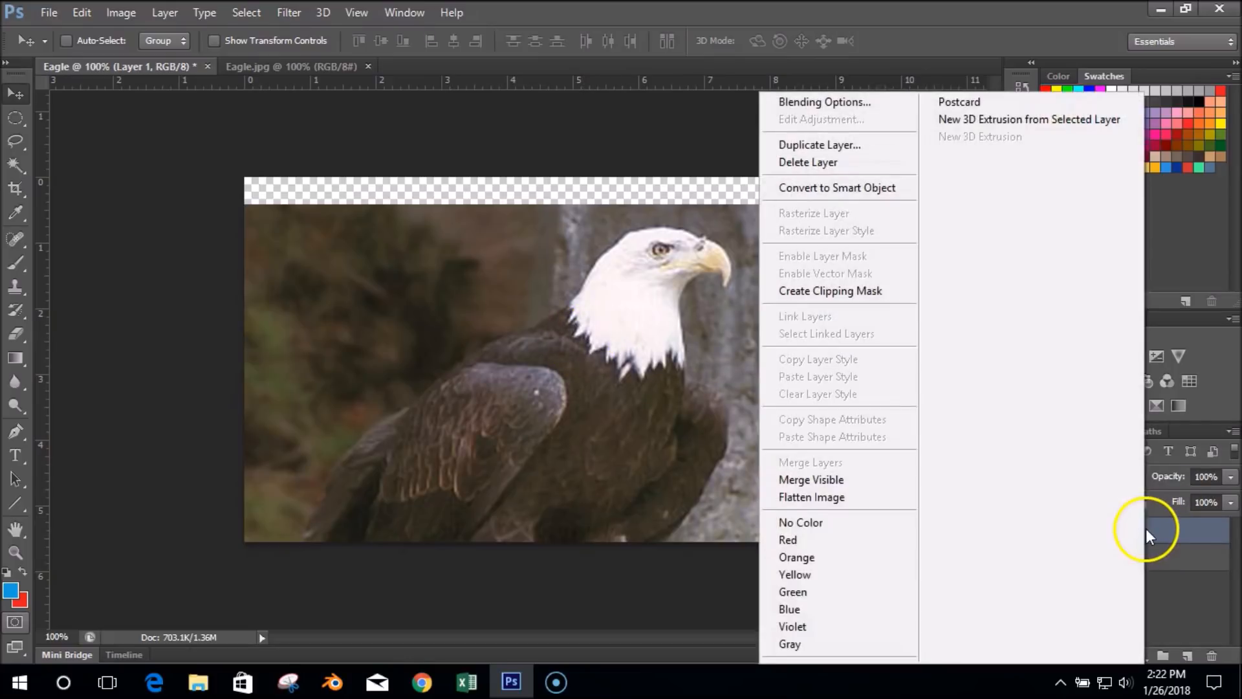
pyautogui.click(857, 293)
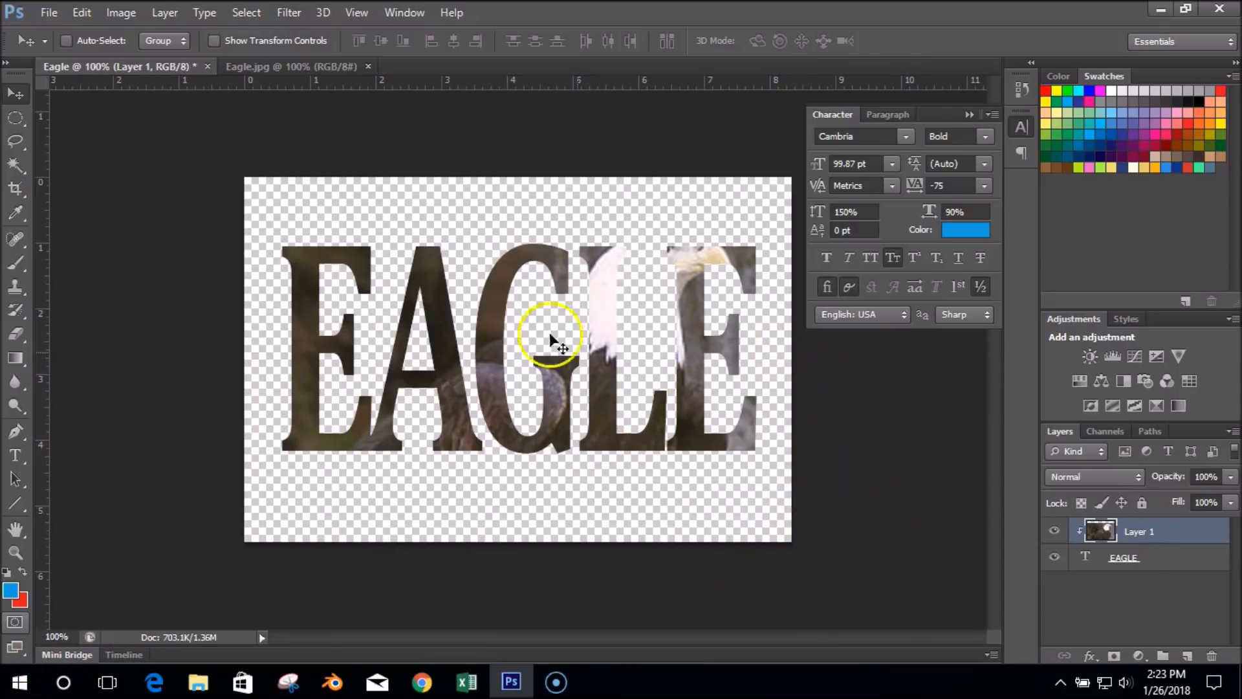
pyautogui.moveTo(521, 352); pyautogui.dragTo(562, 372)
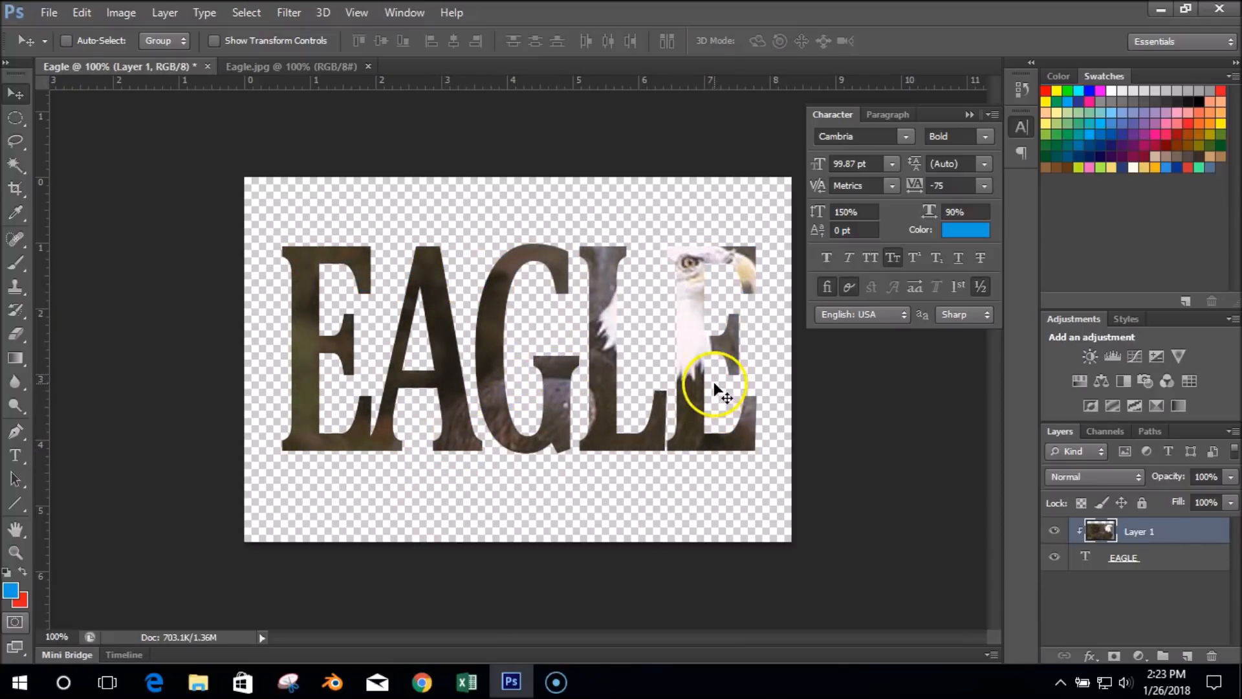
# Step: Add Stroke and Bevel & Emboss effects with their default settings to the EAGLE text layer
pyautogui.click(1192, 572)
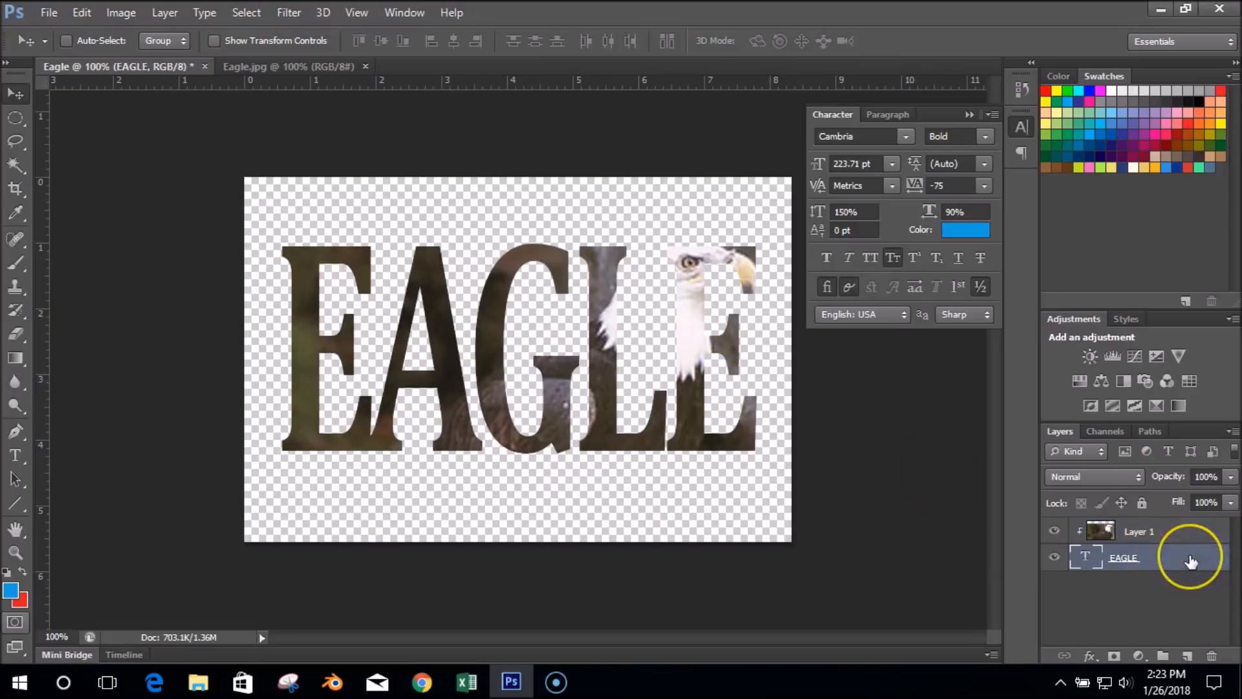
pyautogui.click(1090, 658)
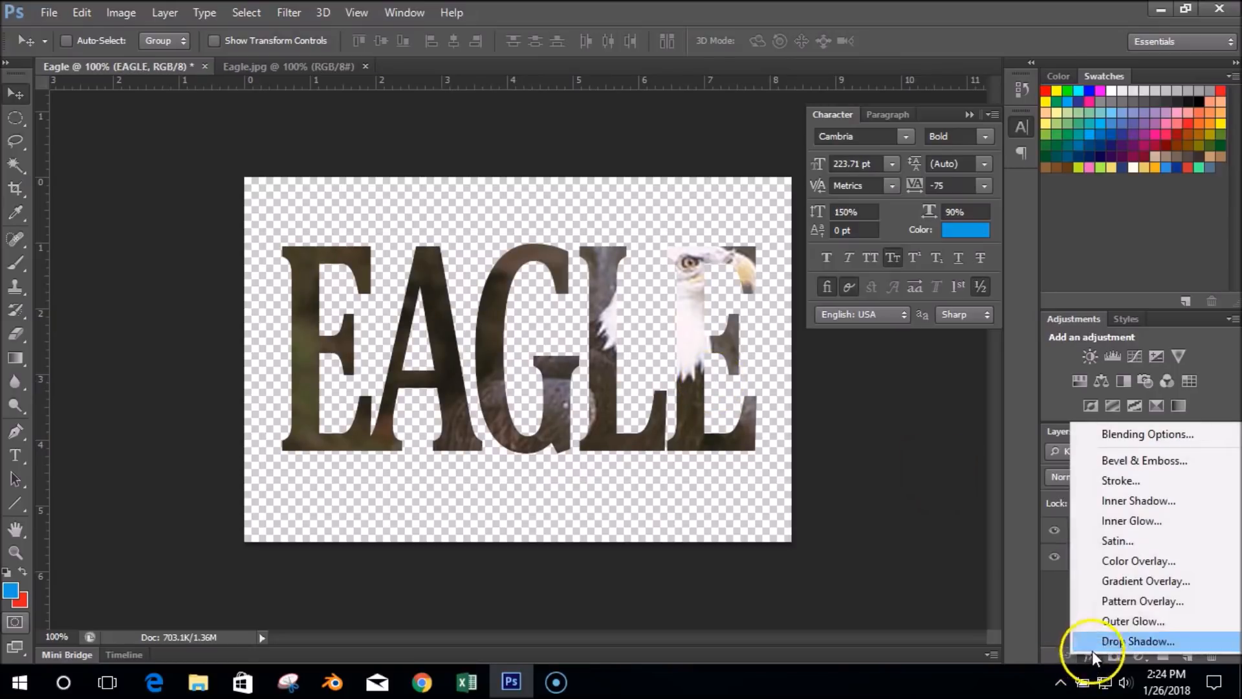
pyautogui.click(1120, 482)
pyautogui.click(1084, 241)
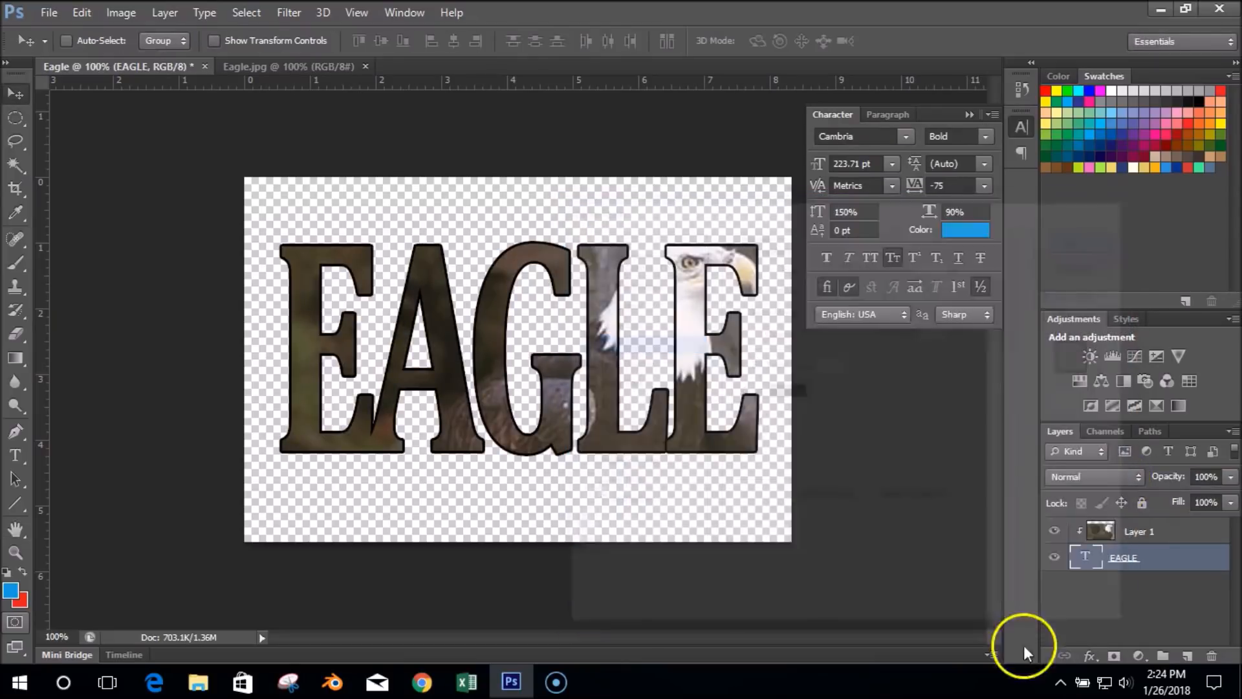
pyautogui.click(1090, 657)
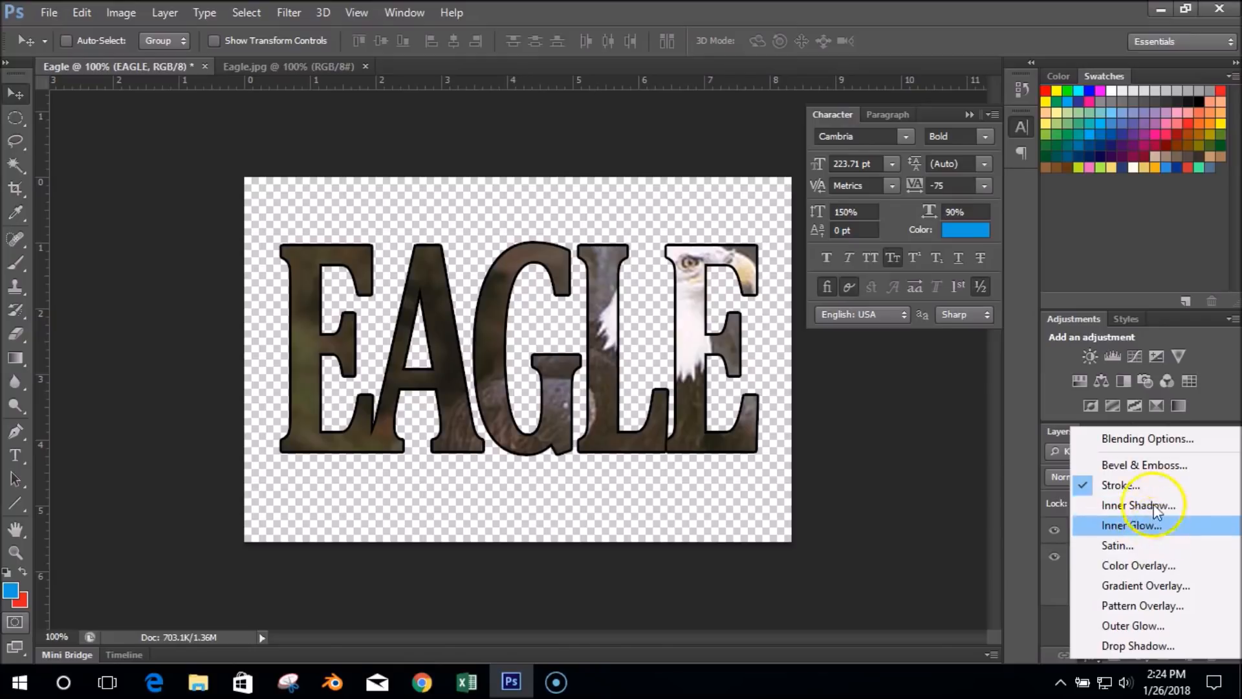
pyautogui.click(1152, 464)
pyautogui.click(1084, 240)
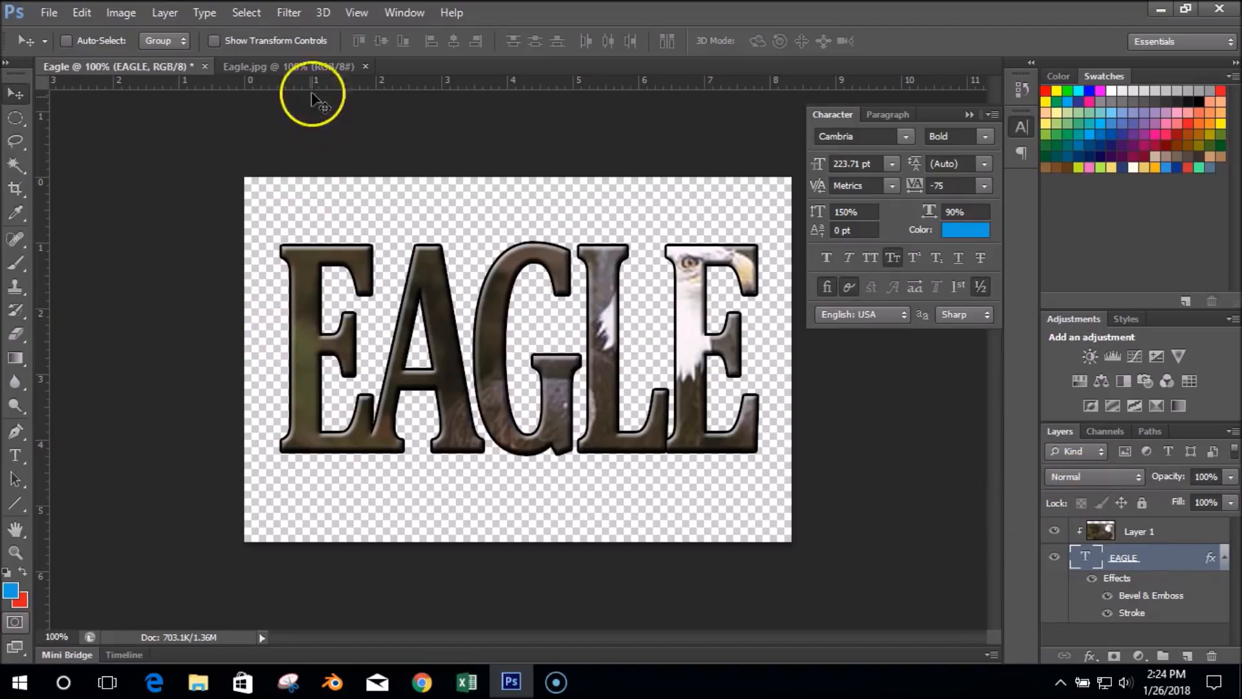
# Step: Close the Eagle.jpg photo and the Eagle document
pyautogui.click(352, 67)
pyautogui.click(366, 66)
pyautogui.click(206, 66)
pyautogui.click(617, 269)
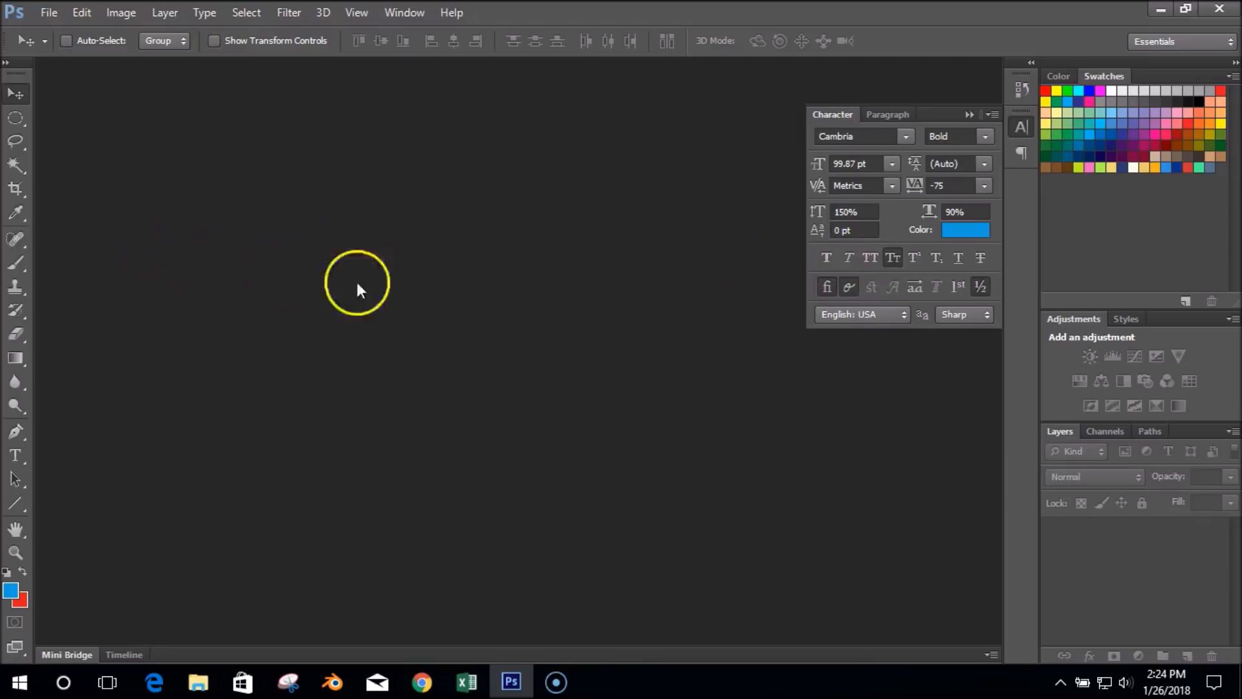
# Step: Open the Fade Out Photoshop file from the Unit4 Text and Gradients folder and close the Bridge window
pyautogui.click(45, 12)
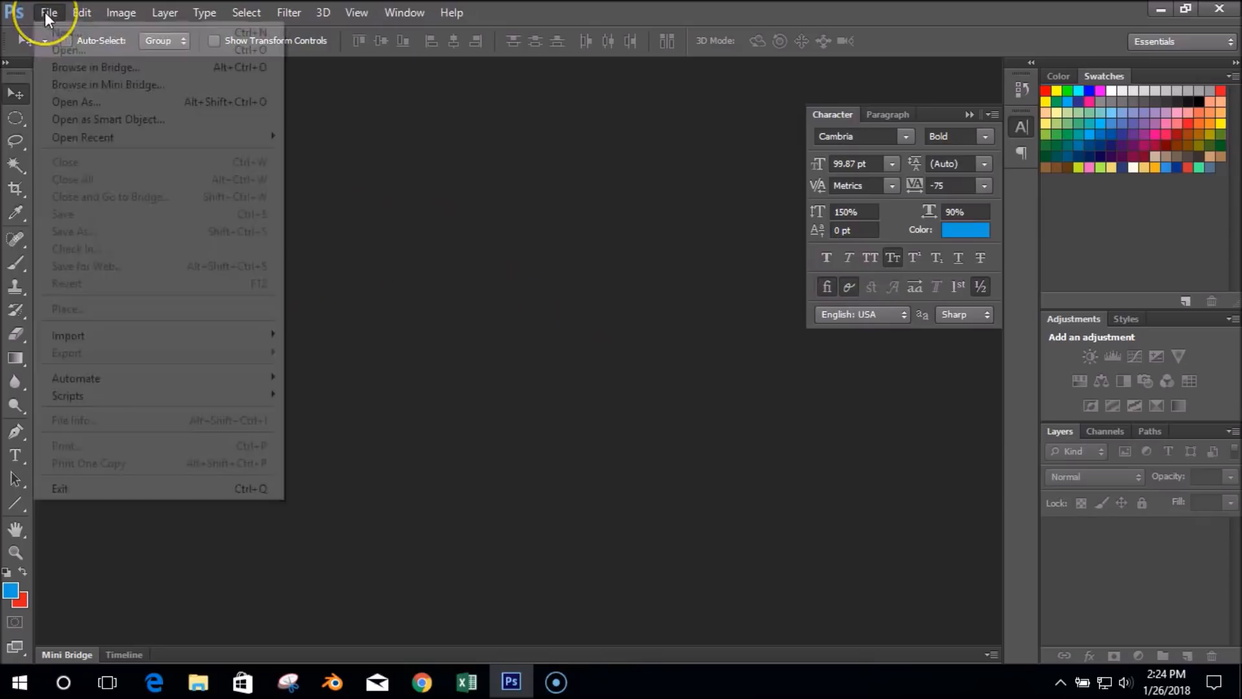
pyautogui.click(57, 67)
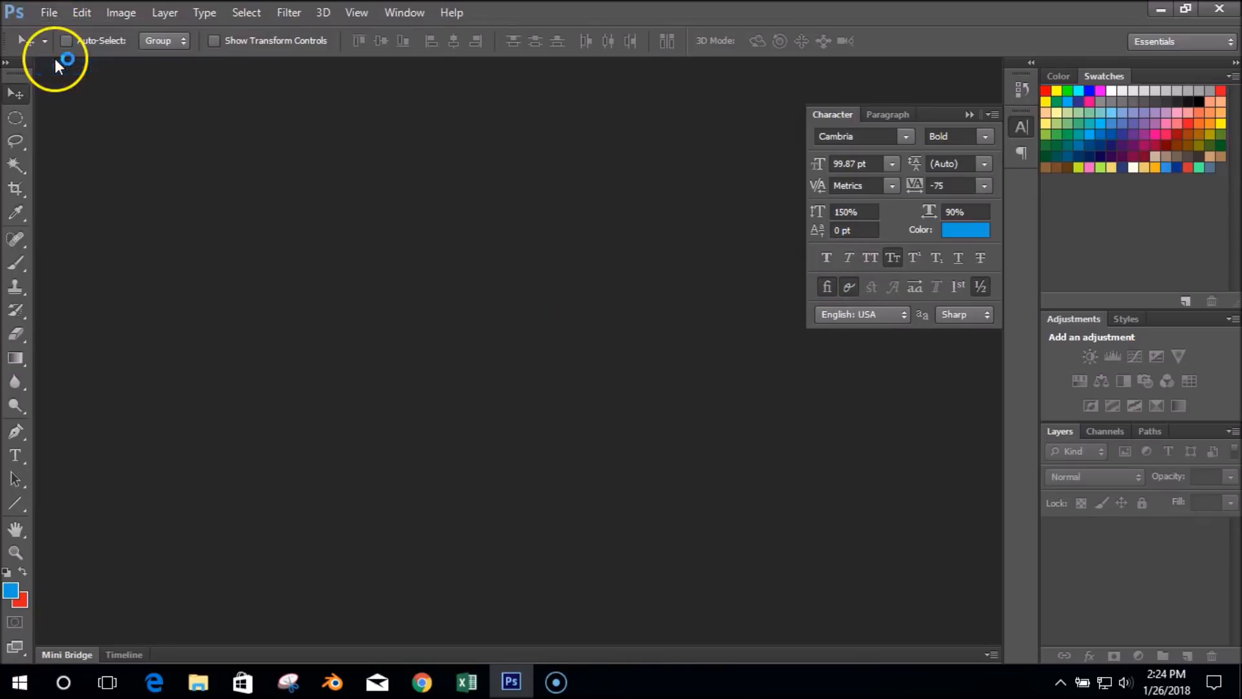
pyautogui.click(45, 14)
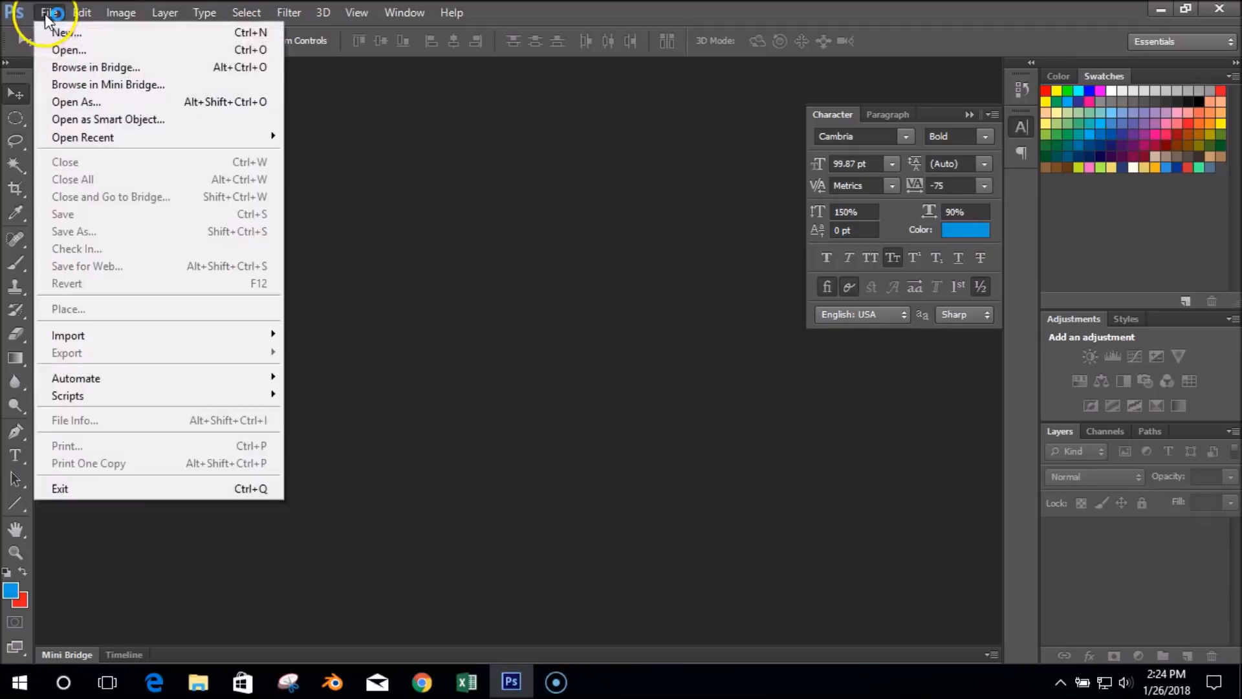
pyautogui.click(69, 44)
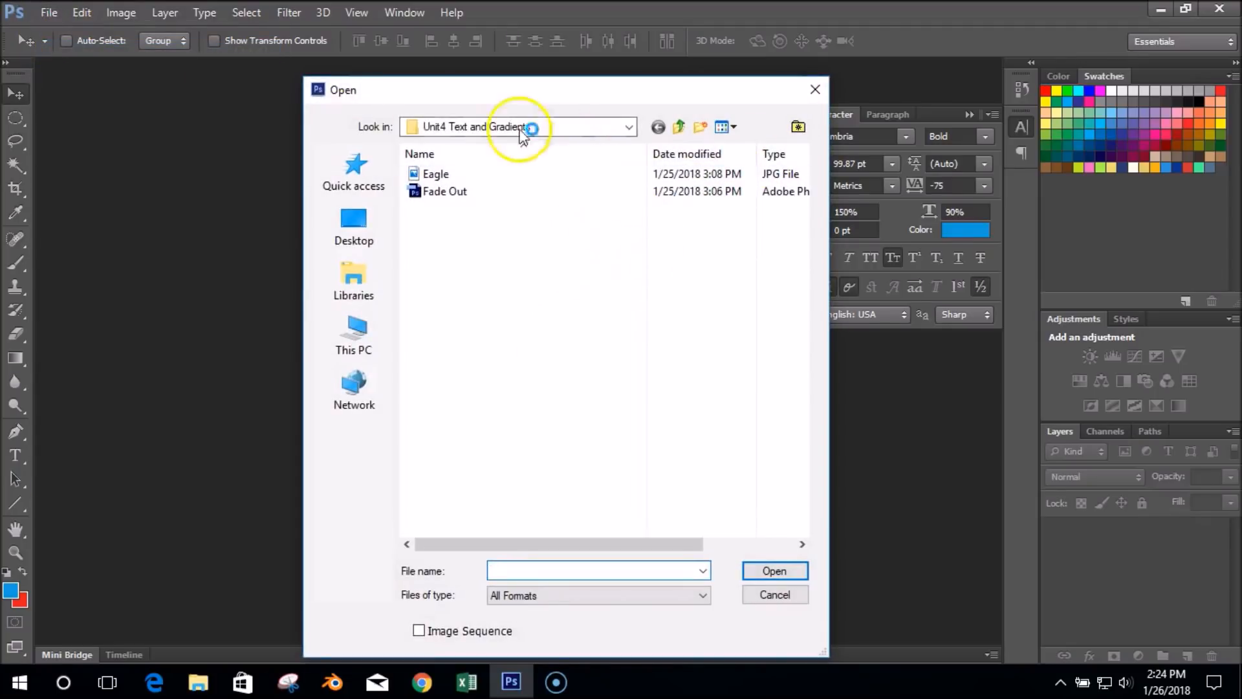
pyautogui.doubleClick(452, 192)
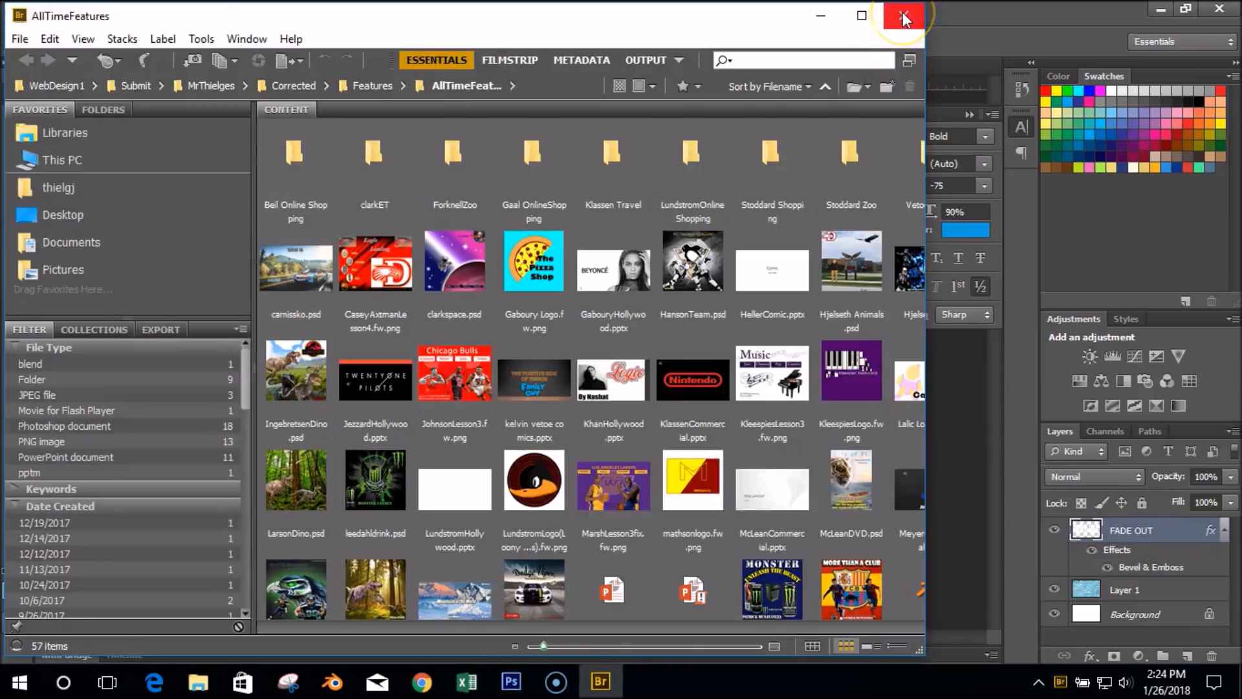
pyautogui.click(903, 13)
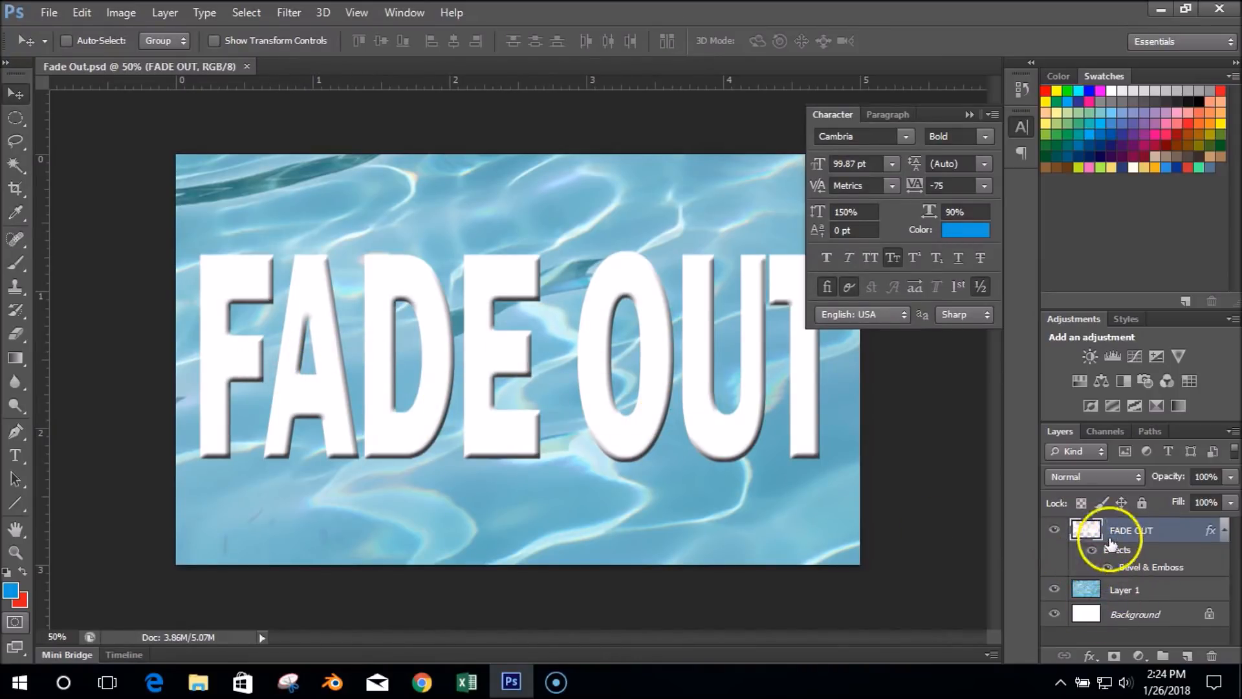
# Step: Examine the file's layers by toggling the Bevel & Emboss effect and Layer 1, and selecting Layer 1 and the Background
pyautogui.click(1109, 568)
pyautogui.click(1109, 568)
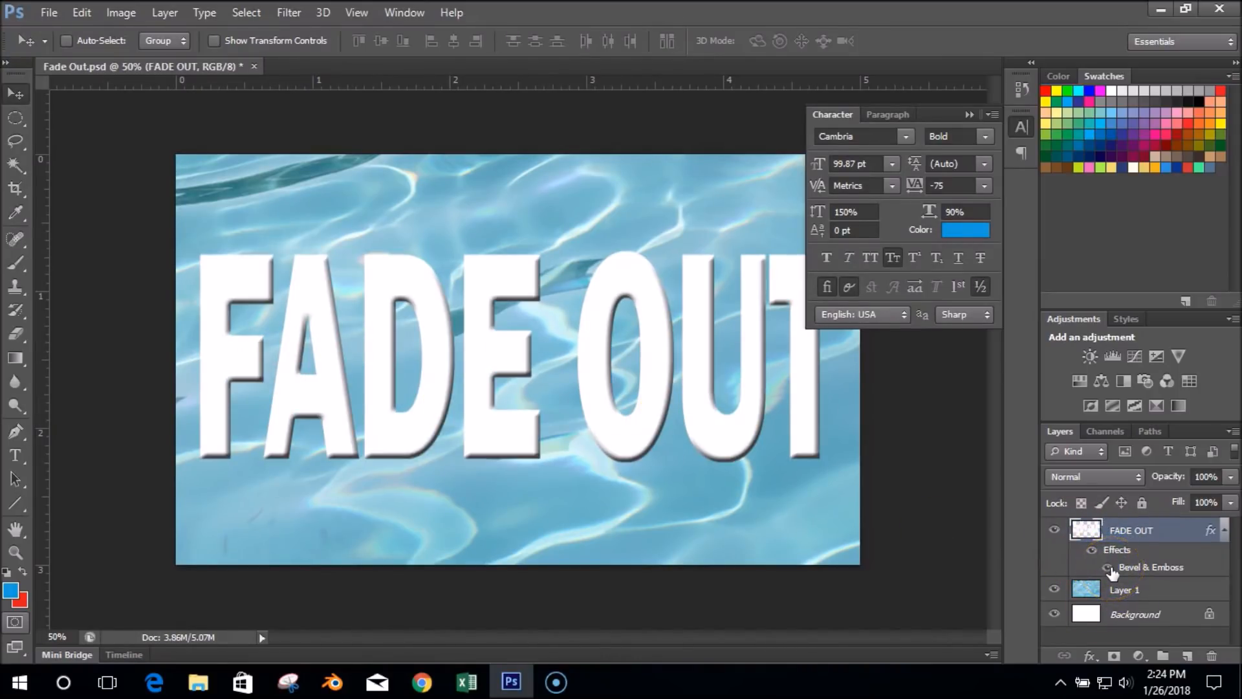
pyautogui.click(1109, 568)
pyautogui.click(1109, 568)
pyautogui.click(1055, 590)
pyautogui.click(1054, 590)
pyautogui.click(1055, 591)
pyautogui.click(1054, 591)
pyautogui.click(1055, 591)
pyautogui.click(1154, 617)
pyautogui.click(1140, 590)
pyautogui.click(1152, 618)
pyautogui.click(1145, 590)
# Step: Add a layer mask to the FADE OUT layer and make the mask active for the Gradient tool
pyautogui.click(1142, 530)
pyautogui.click(1114, 656)
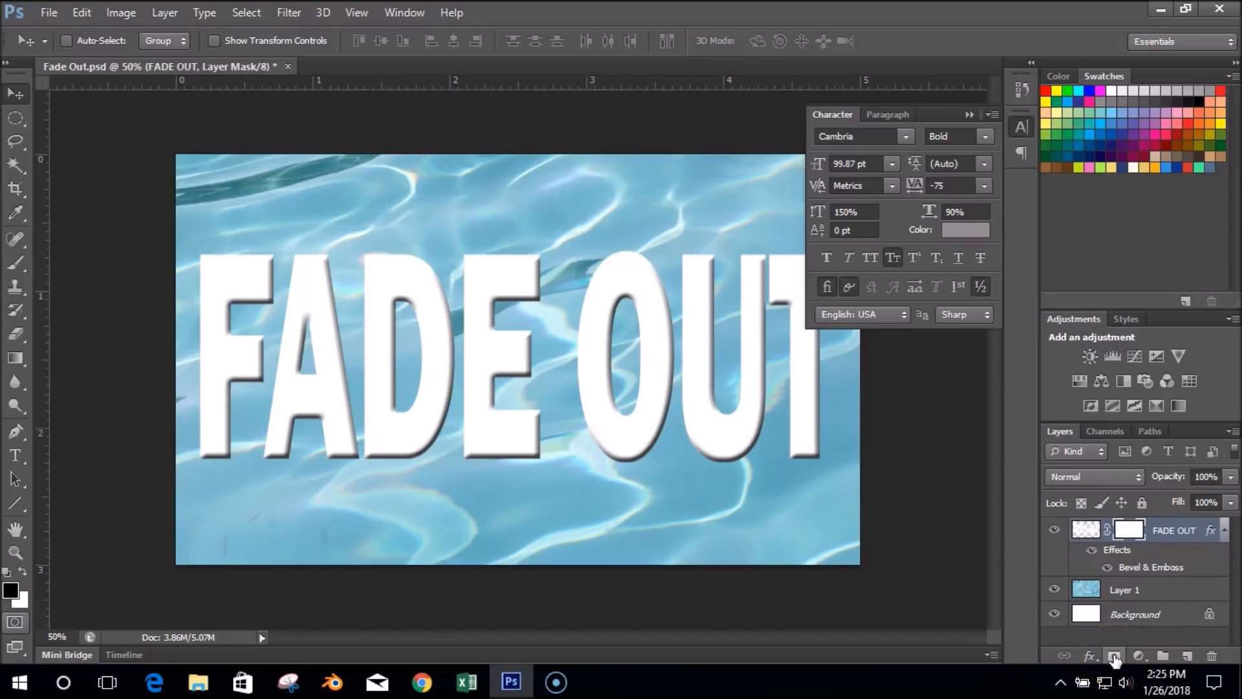
pyautogui.click(1130, 532)
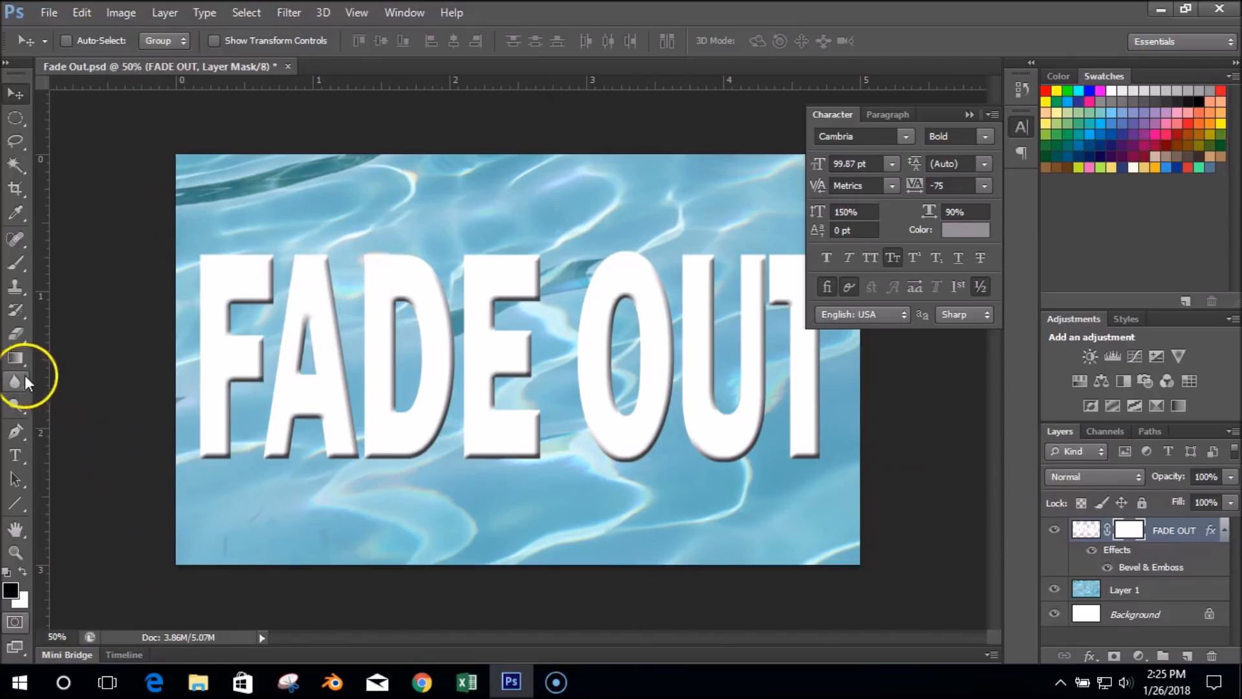
pyautogui.click(16, 358)
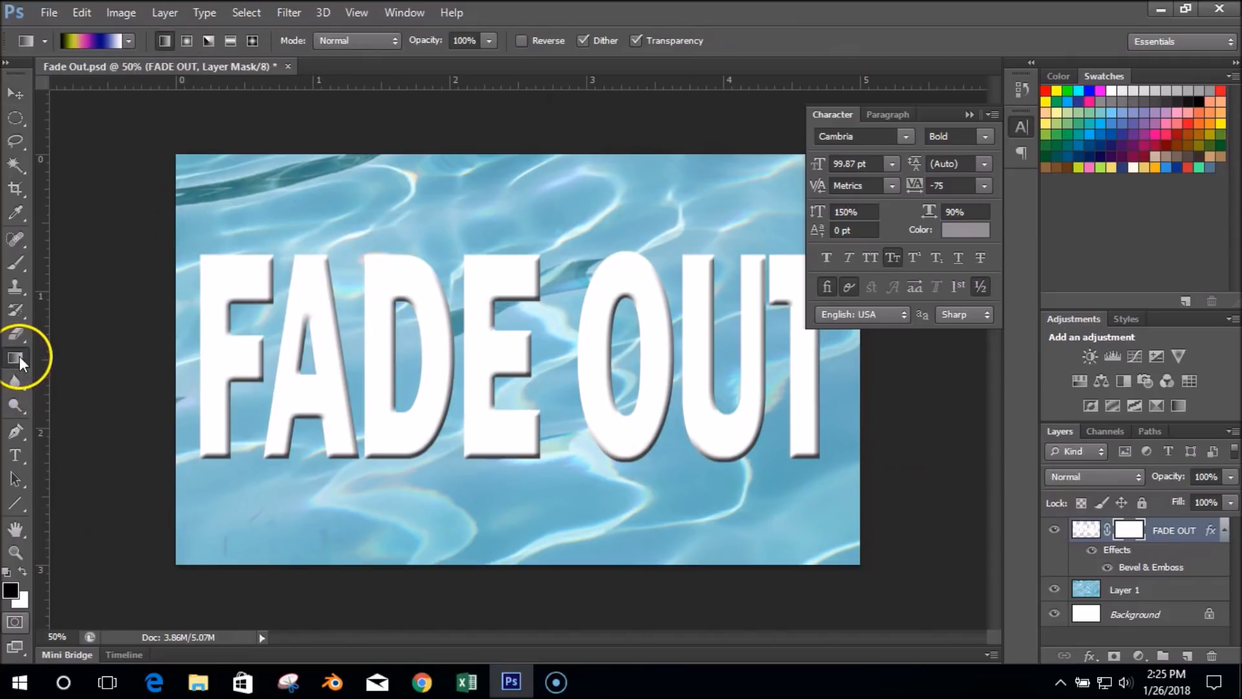
pyautogui.click(1093, 532)
pyautogui.click(1129, 531)
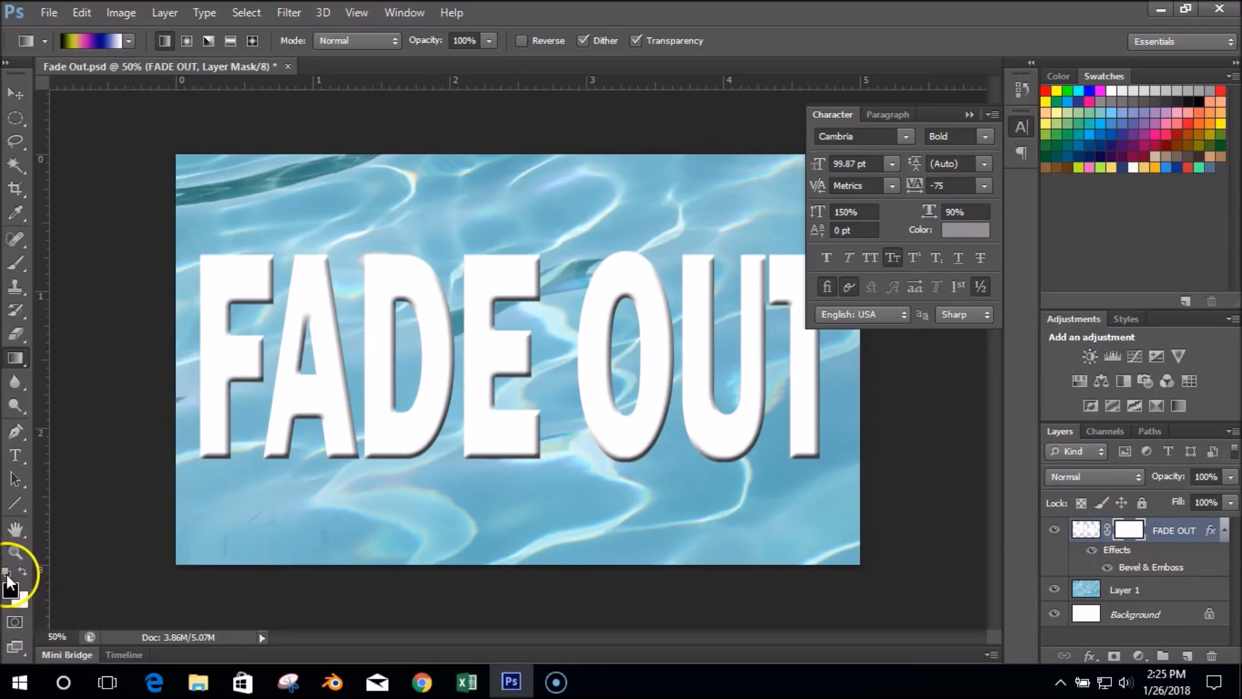
# Step: Swap the foreground and background colors back and forth, ending with black foreground and white background
pyautogui.press('x')
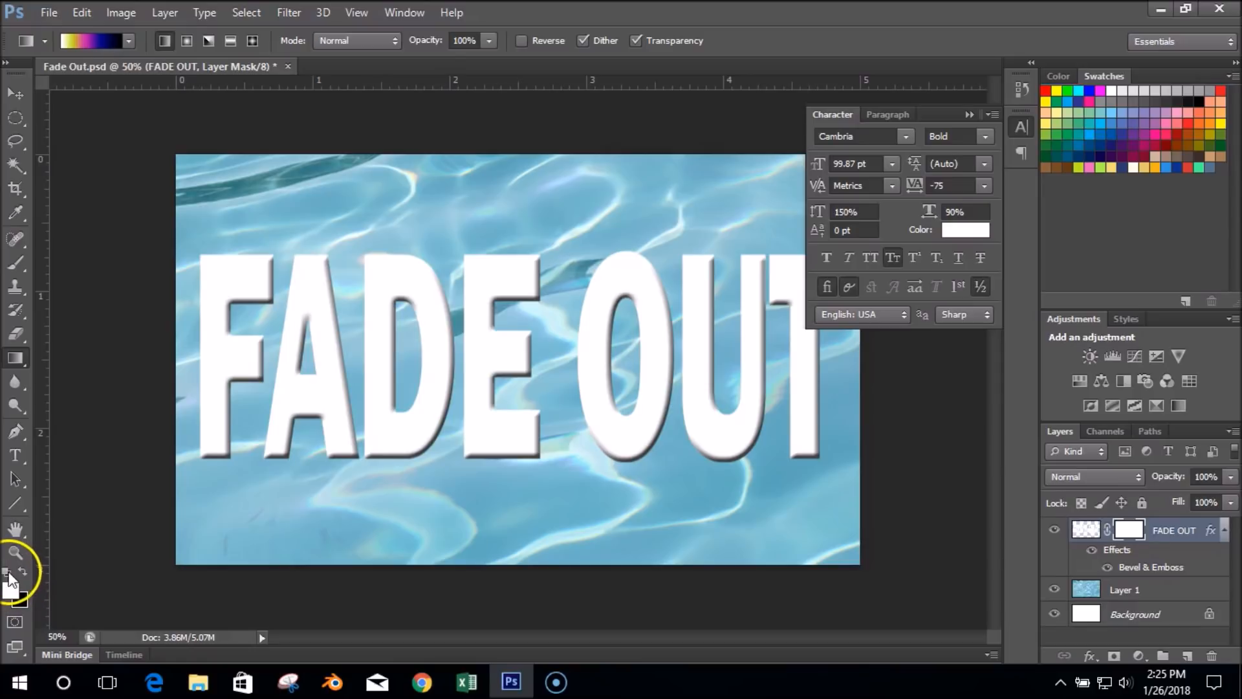
pyautogui.click(22, 572)
pyautogui.click(22, 572)
pyautogui.click(22, 572)
pyautogui.click(22, 572)
pyautogui.click(22, 572)
pyautogui.click(25, 573)
pyautogui.click(25, 573)
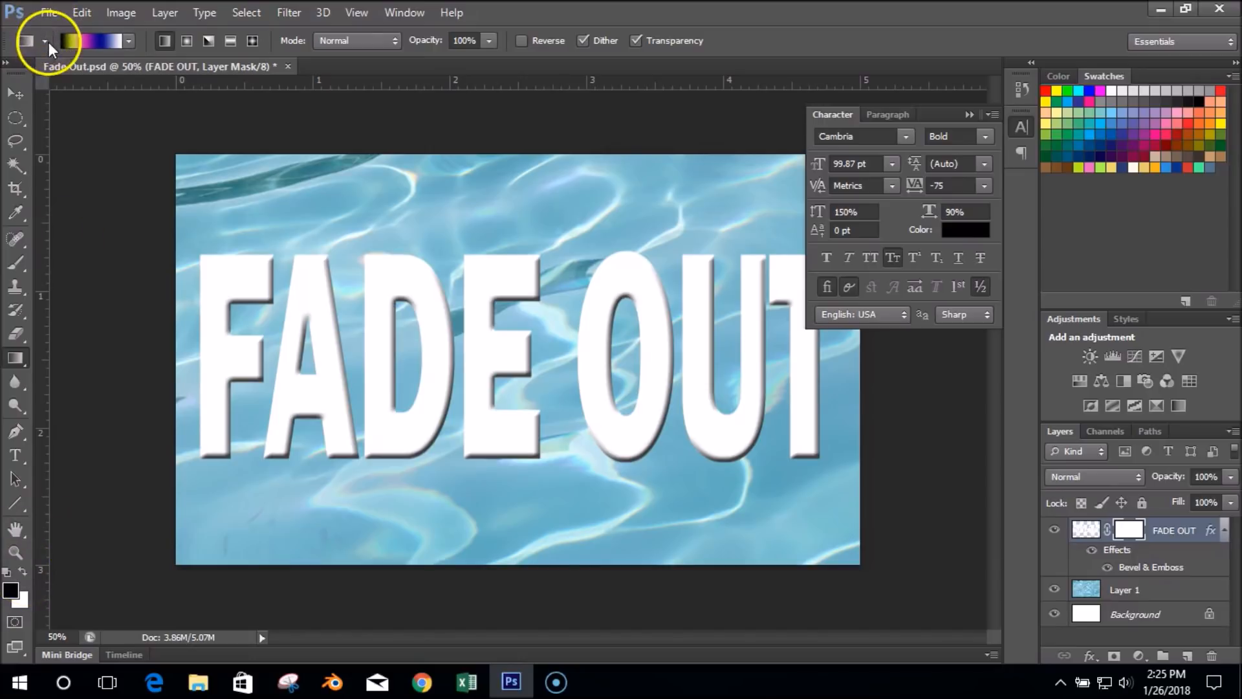
# Step: Choose the black-to-white preset for the Gradient tool in place of the custom multicolor gradient
pyautogui.click(95, 43)
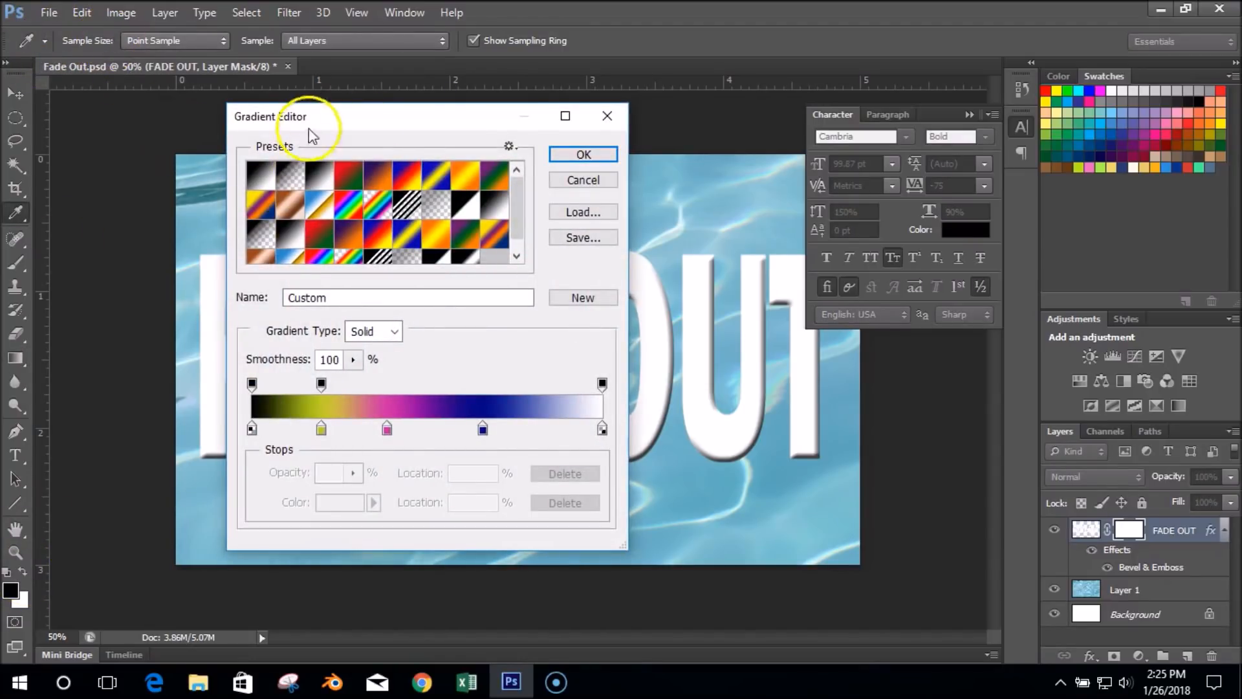
pyautogui.click(599, 118)
pyautogui.click(129, 41)
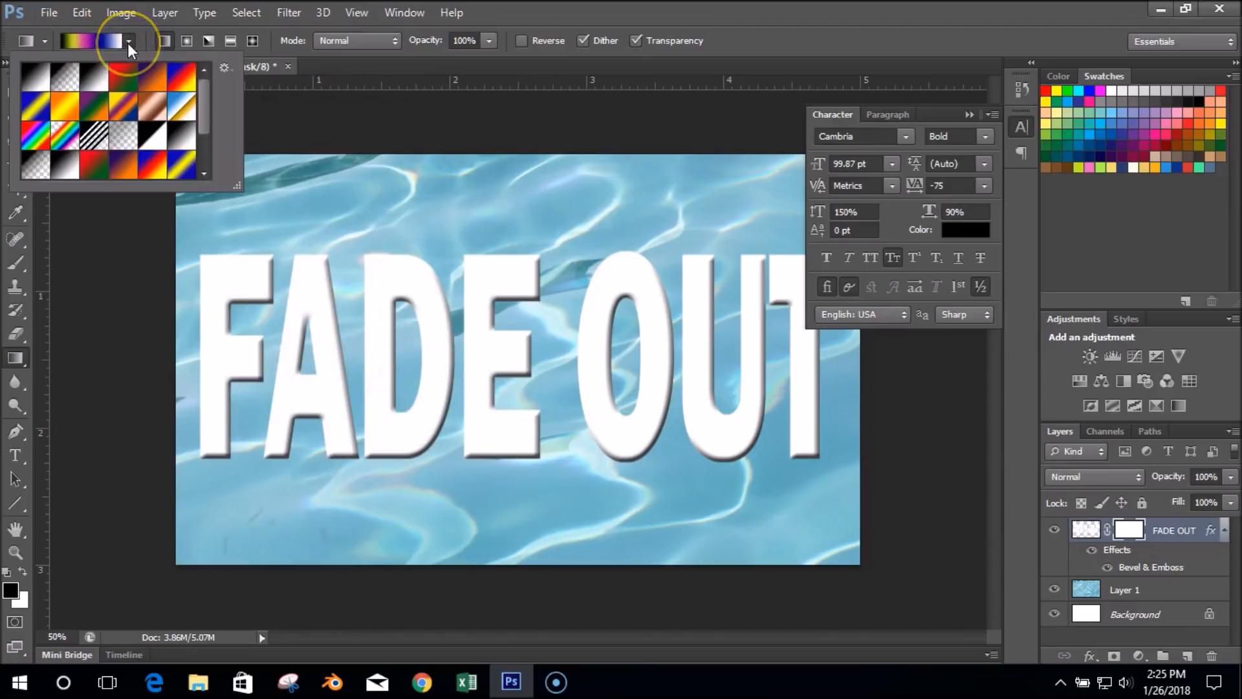
pyautogui.click(37, 79)
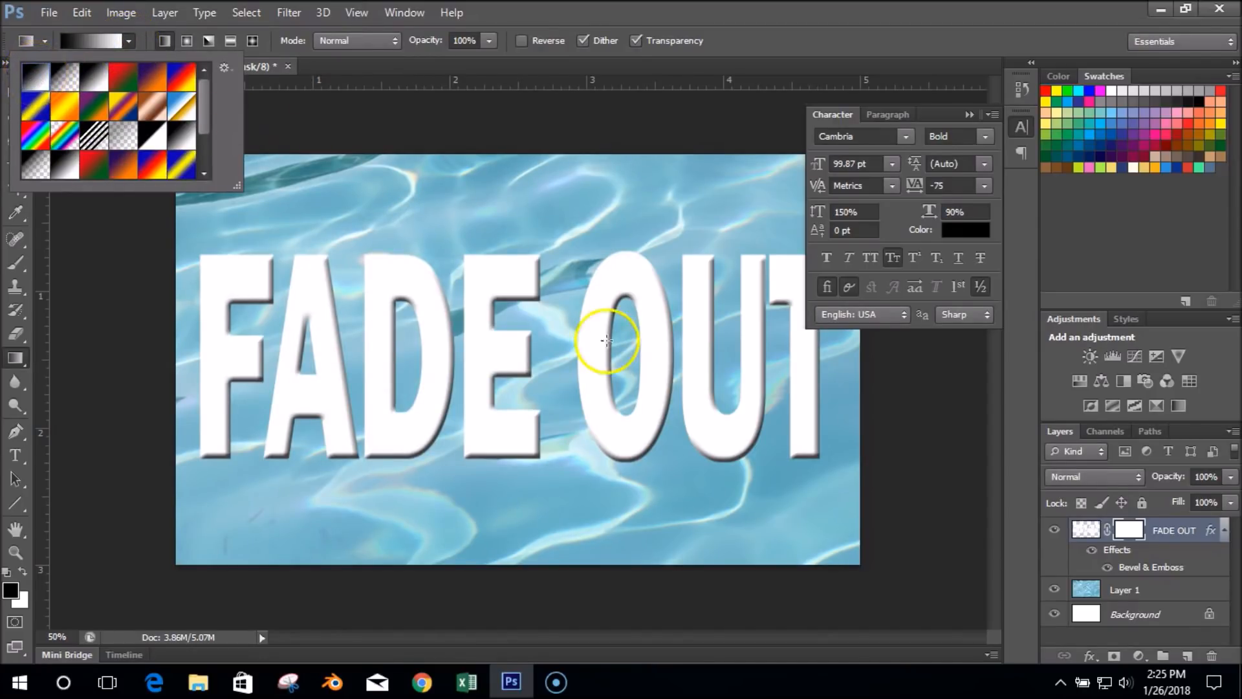
# Step: Try black-to-white gradients of different lengths and angles on the FADE OUT mask, drawn diagonally and downward across the text
pyautogui.moveTo(376, 227); pyautogui.dragTo(669, 472)
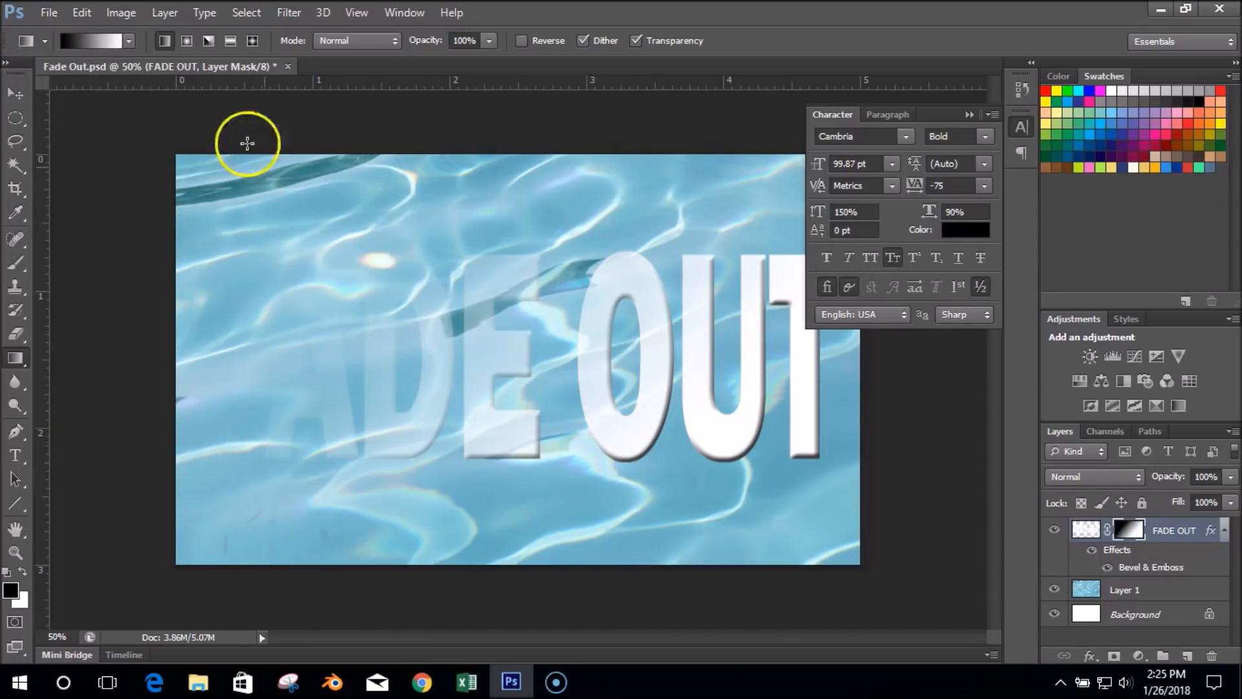
pyautogui.moveTo(615, 222); pyautogui.dragTo(608, 398)
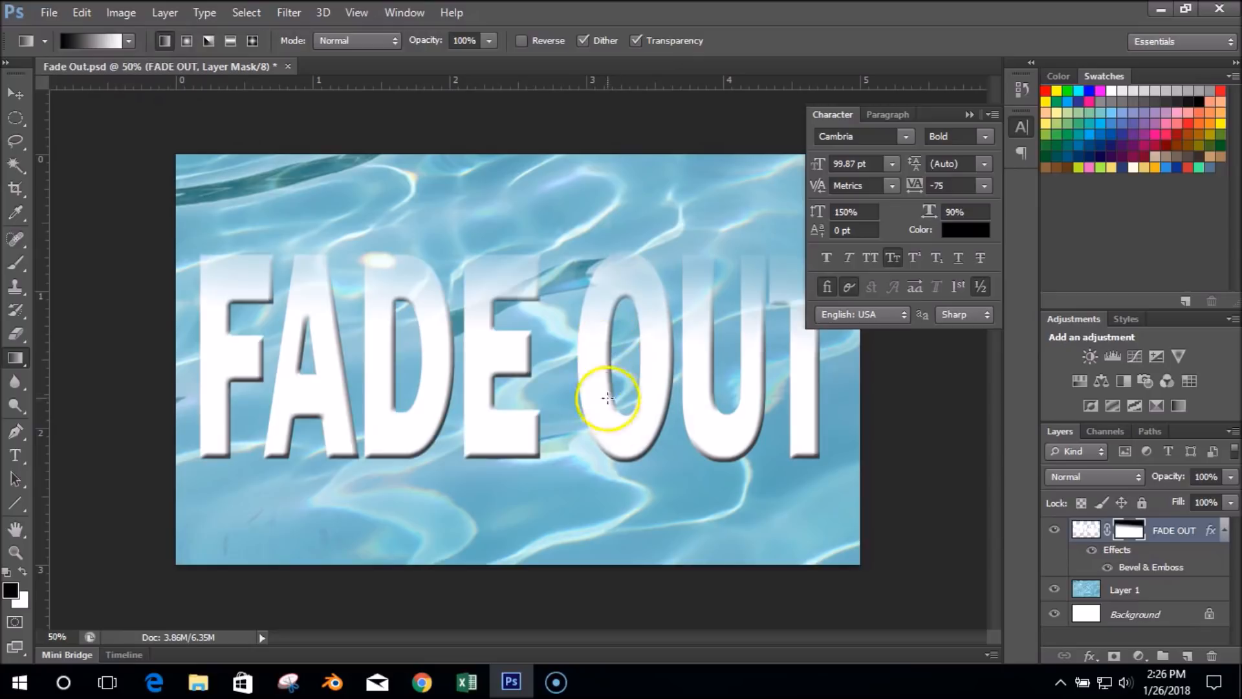
pyautogui.moveTo(521, 241); pyautogui.dragTo(492, 465)
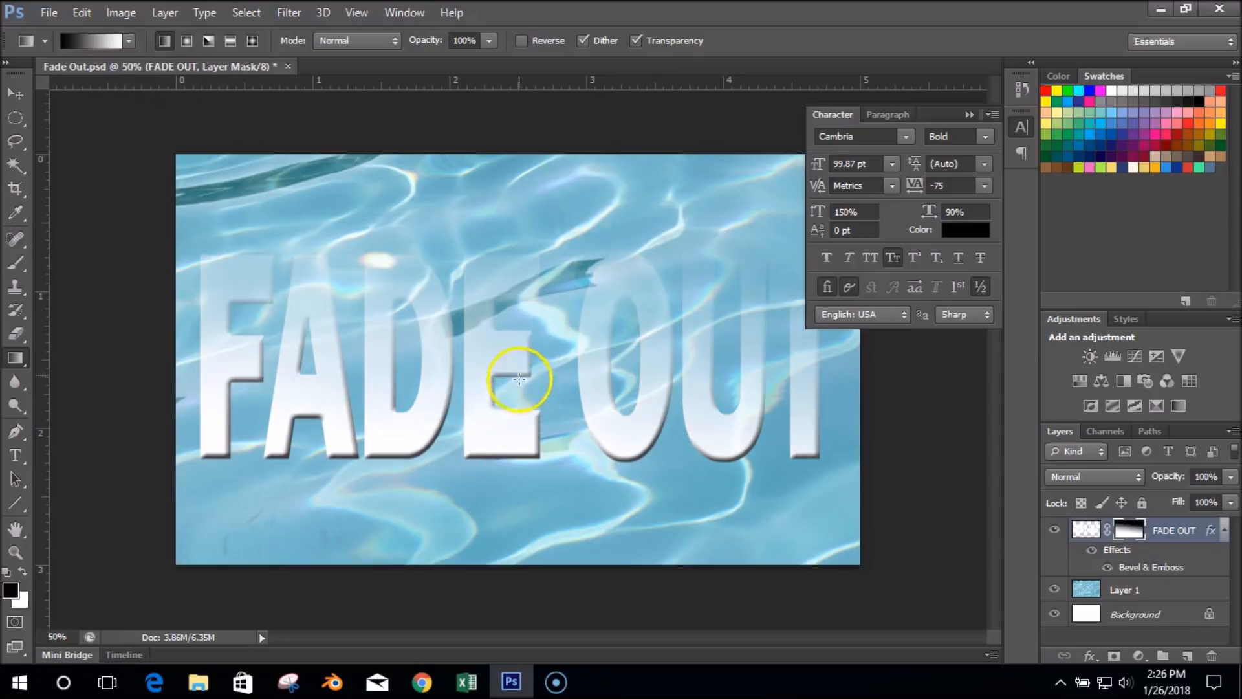
pyautogui.moveTo(519, 360); pyautogui.dragTo(526, 567)
pyautogui.moveTo(530, 542); pyautogui.dragTo(530, 542)
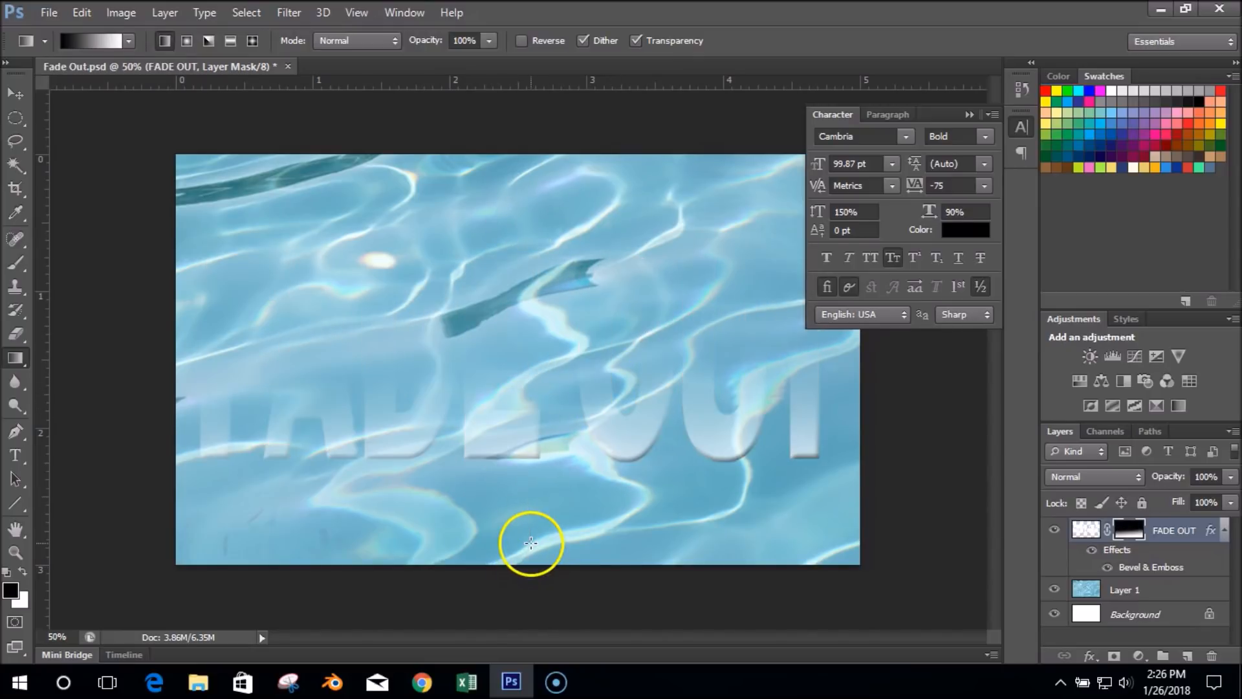
pyautogui.moveTo(492, 207); pyautogui.dragTo(535, 535)
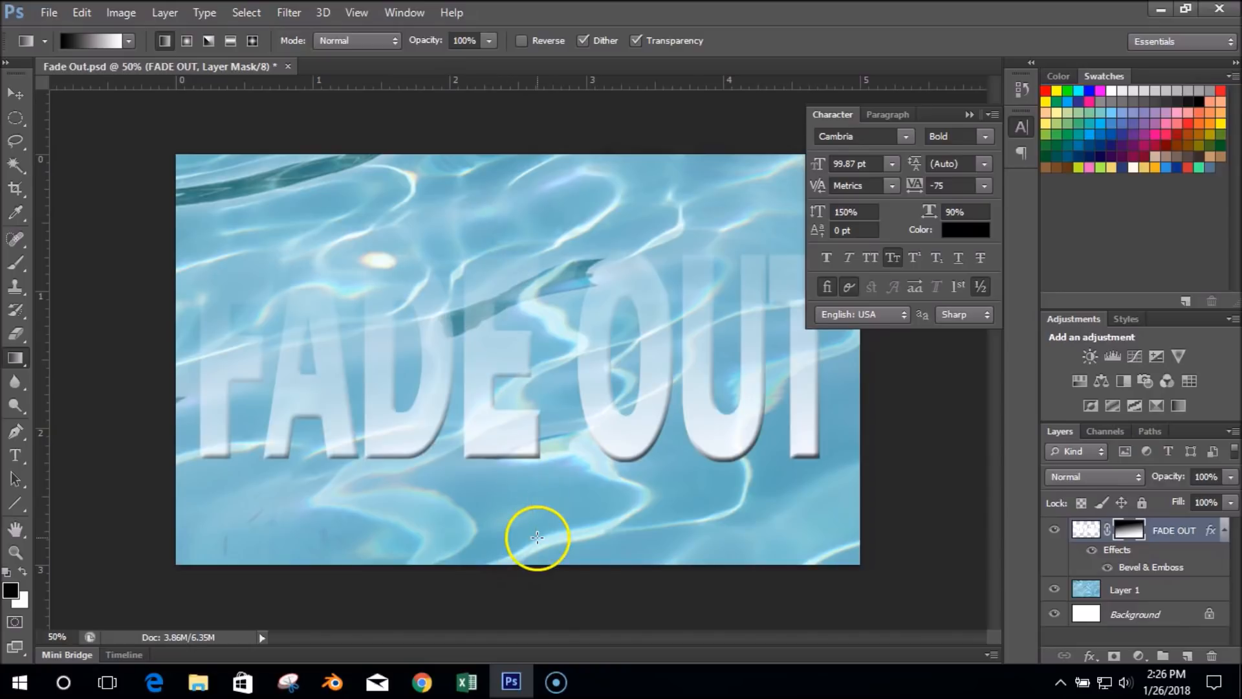
pyautogui.moveTo(313, 218); pyautogui.dragTo(407, 335)
pyautogui.moveTo(528, 211); pyautogui.dragTo(479, 375)
pyautogui.moveTo(499, 168); pyautogui.dragTo(529, 517)
# Step: Redraw the mask gradient upward from below the text so the FADE OUT letters fade toward their bottoms, and check it by toggling Layer 1
pyautogui.moveTo(502, 579); pyautogui.dragTo(494, 366)
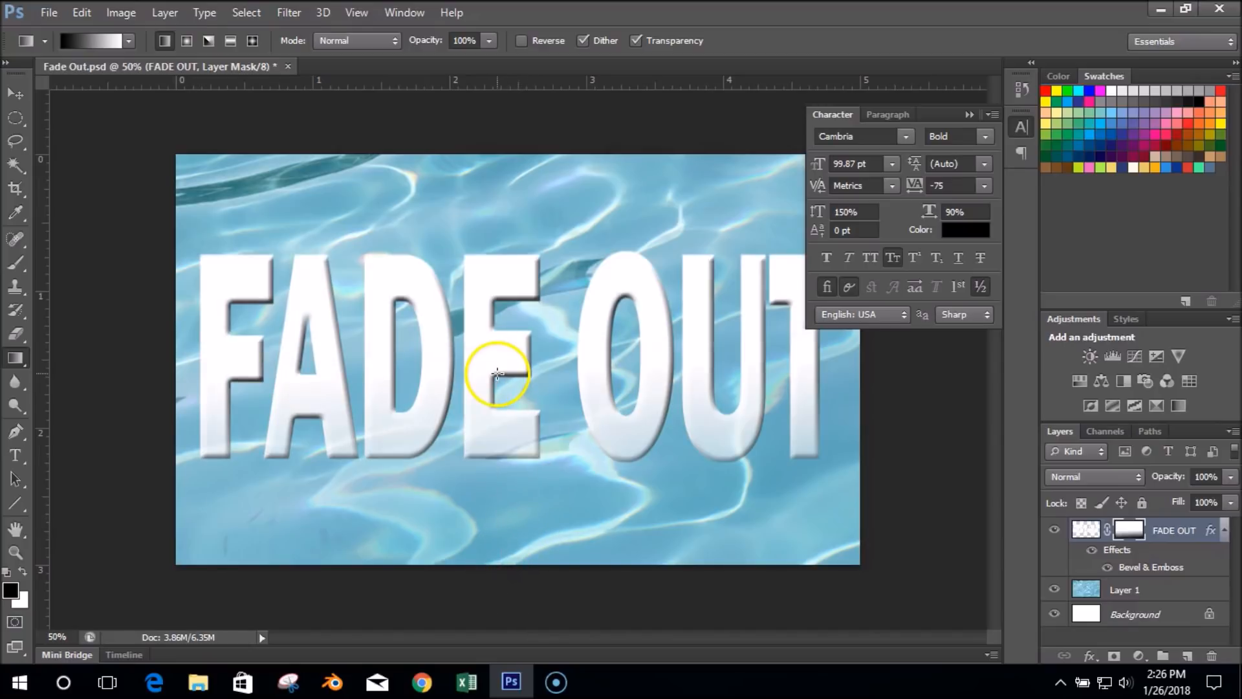
pyautogui.moveTo(493, 601); pyautogui.dragTo(485, 358)
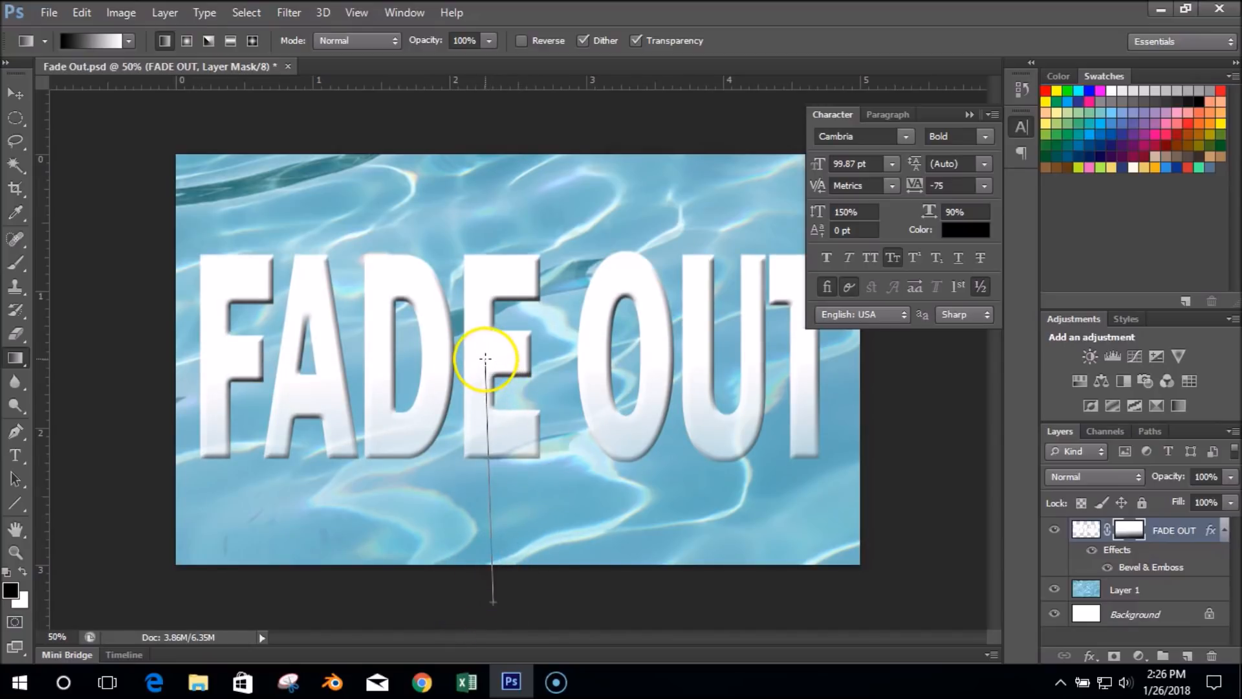
pyautogui.moveTo(511, 556); pyautogui.dragTo(494, 347)
pyautogui.moveTo(542, 524); pyautogui.dragTo(507, 272)
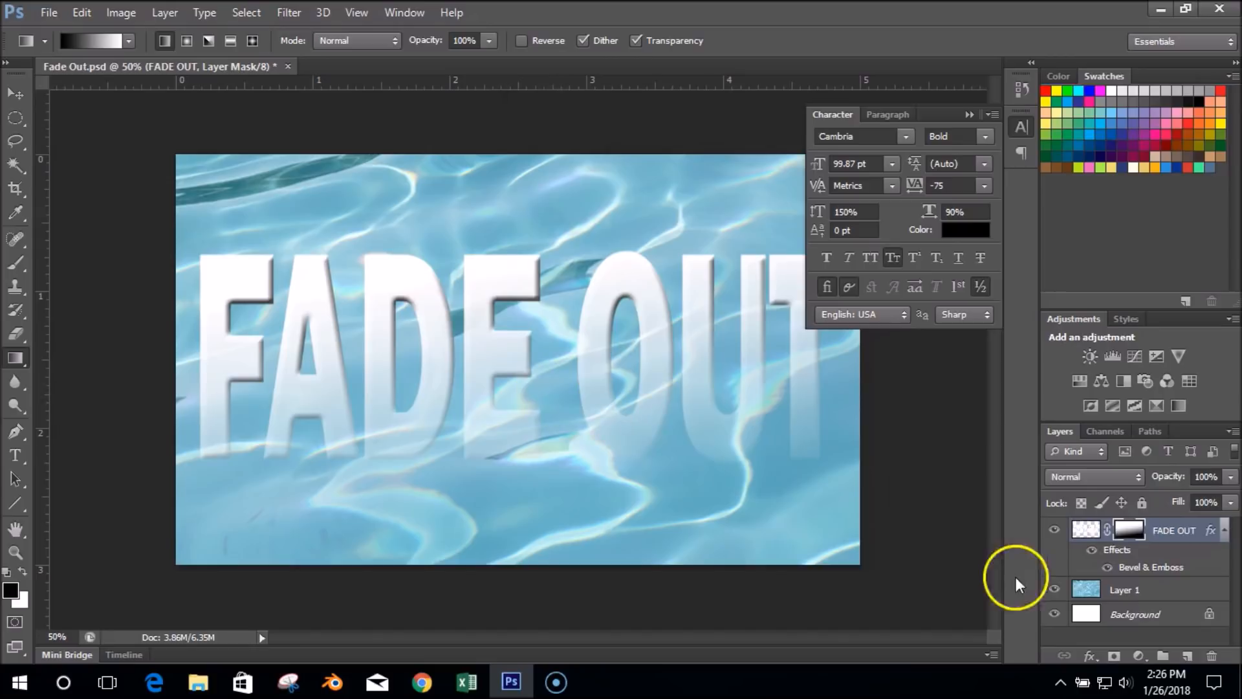
pyautogui.click(1055, 590)
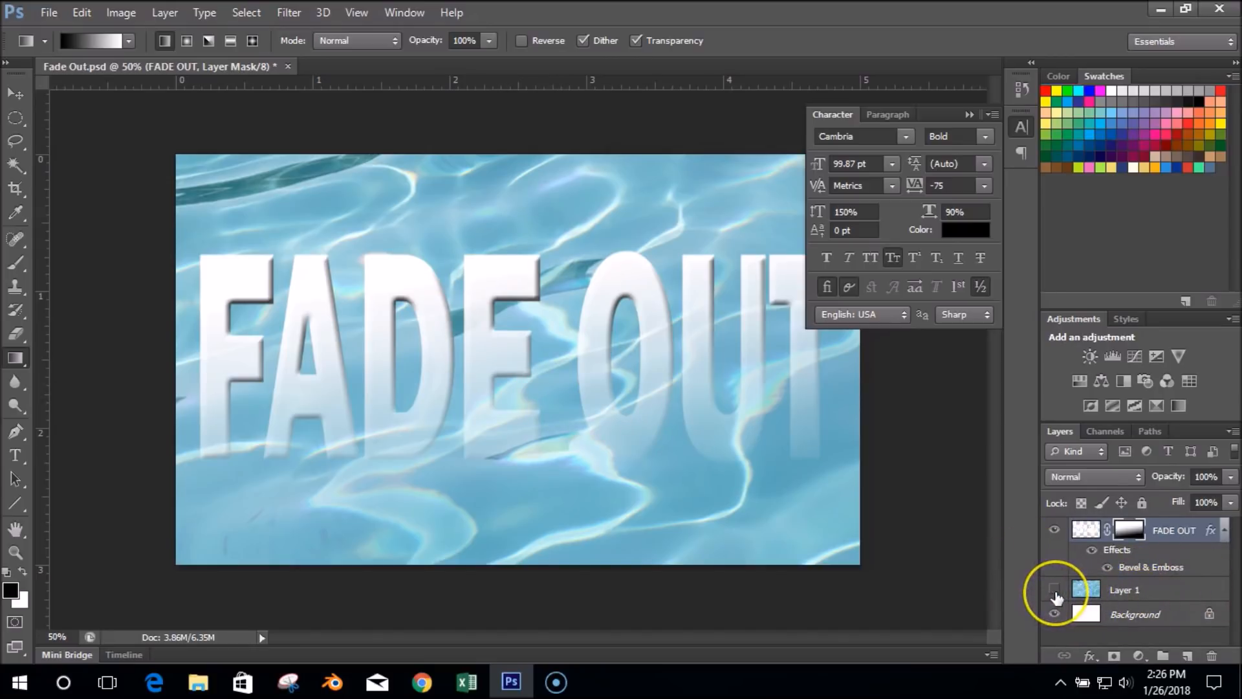
pyautogui.click(1055, 590)
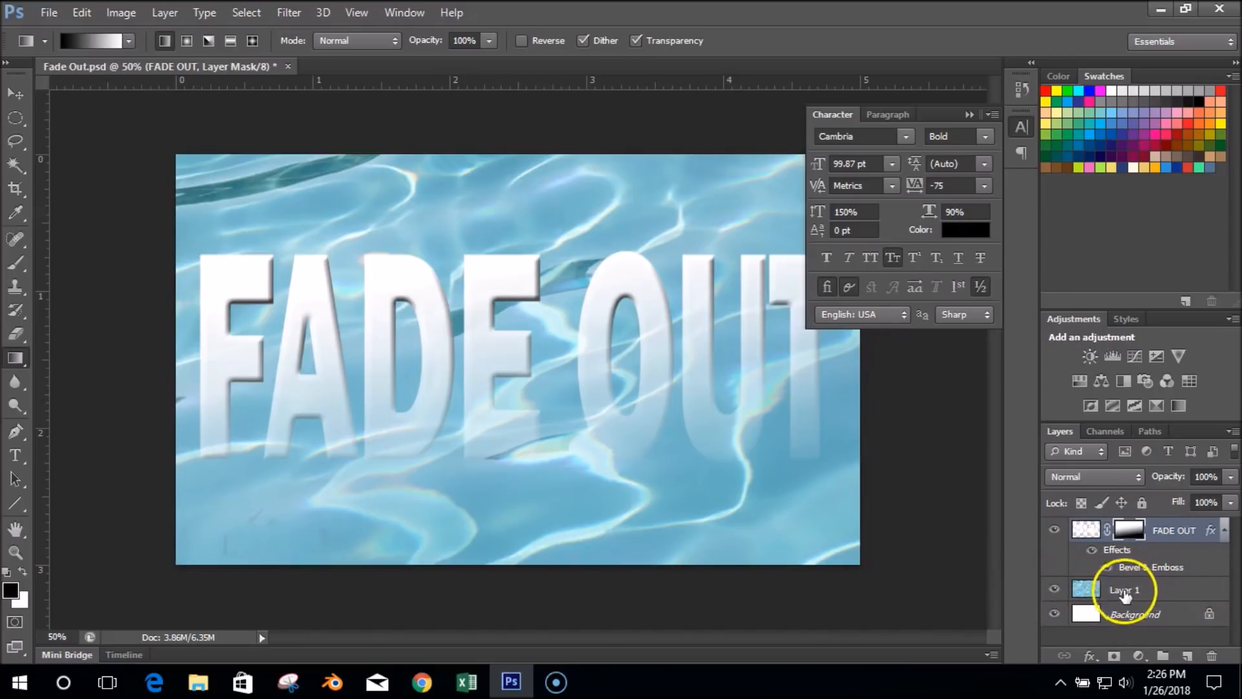